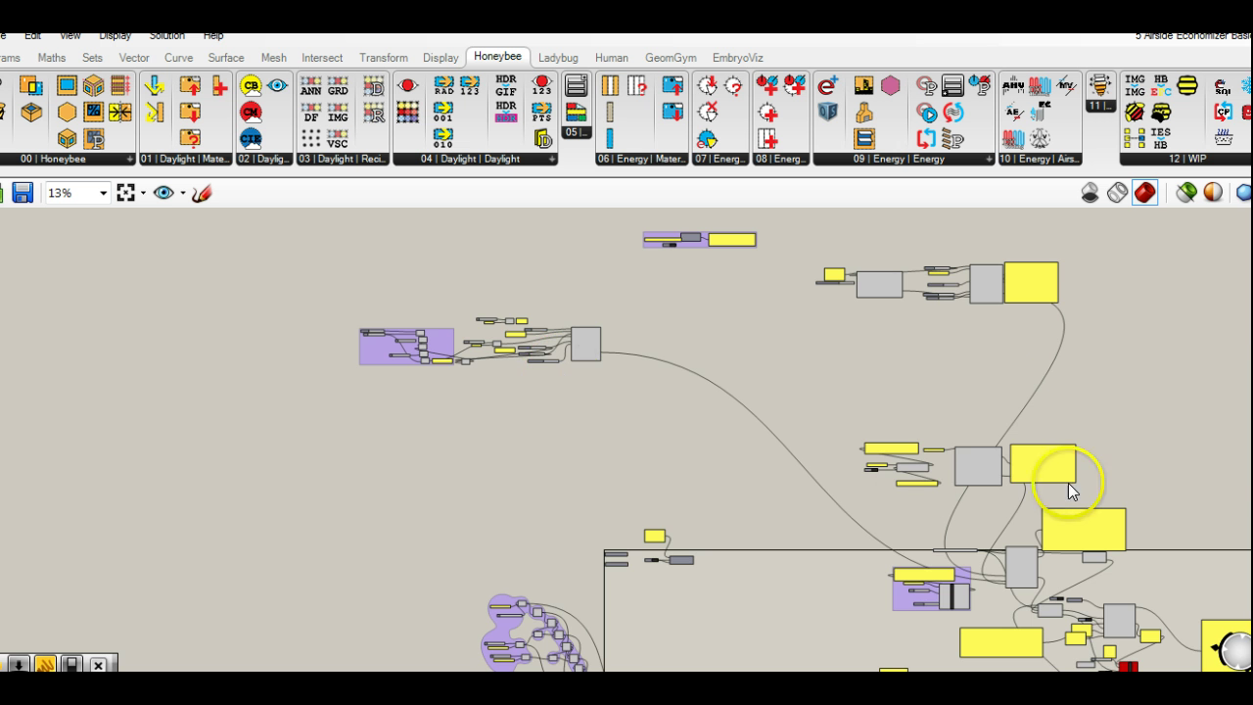
# - Examine the airside economizer component's inputs and the mechanical ventilation controller beside it
pyautogui.scroll(5, 989, 475)
pyautogui.scroll(1, 978, 459)
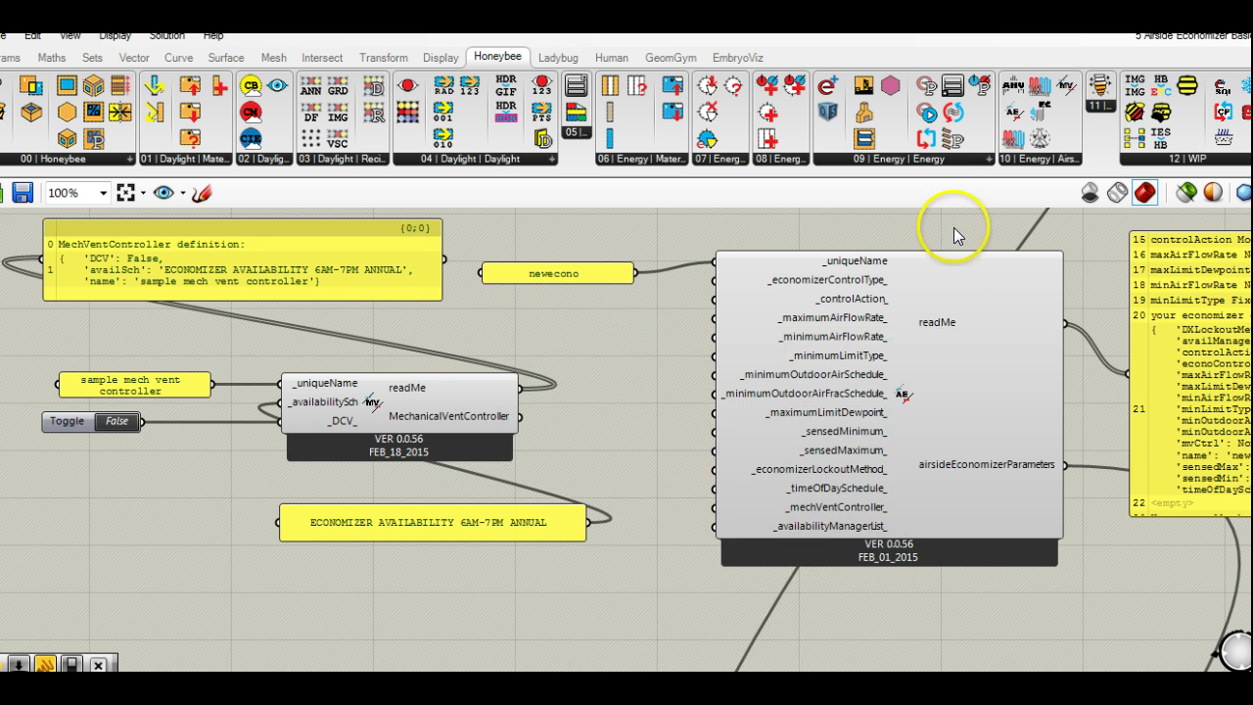
pyautogui.moveTo(951, 227); pyautogui.dragTo(861, 301, button='right')
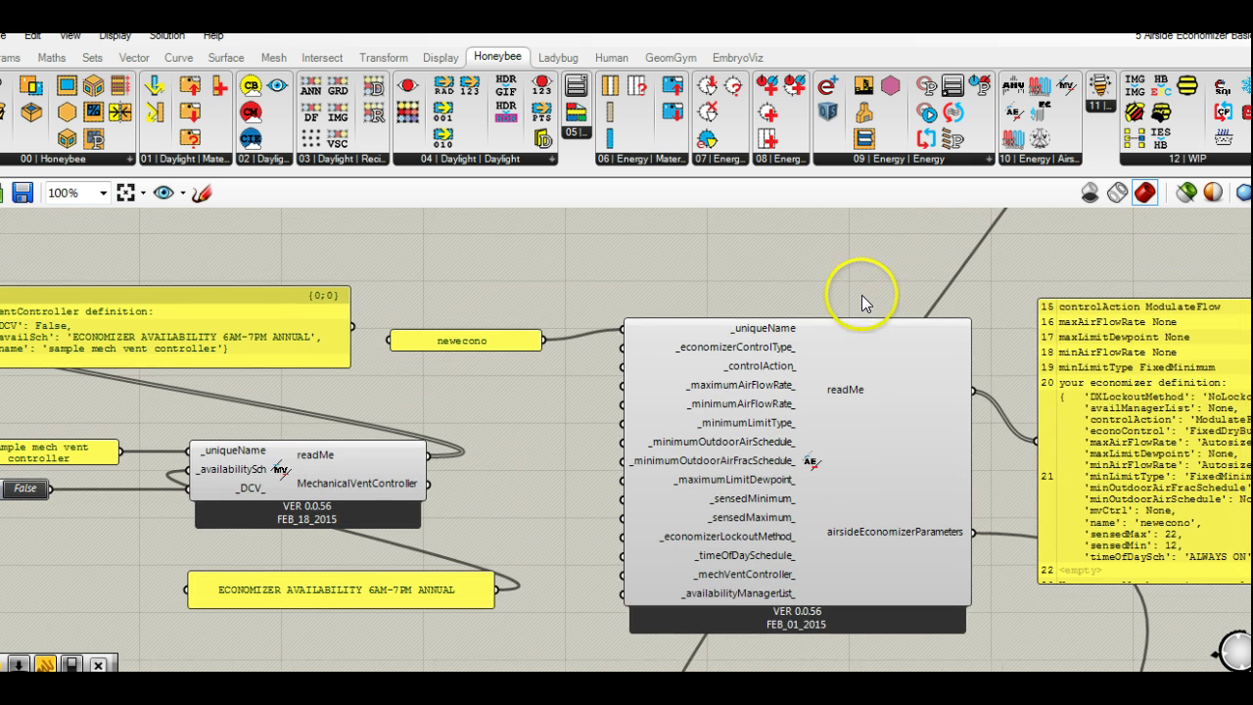
pyautogui.click(1070, 163)
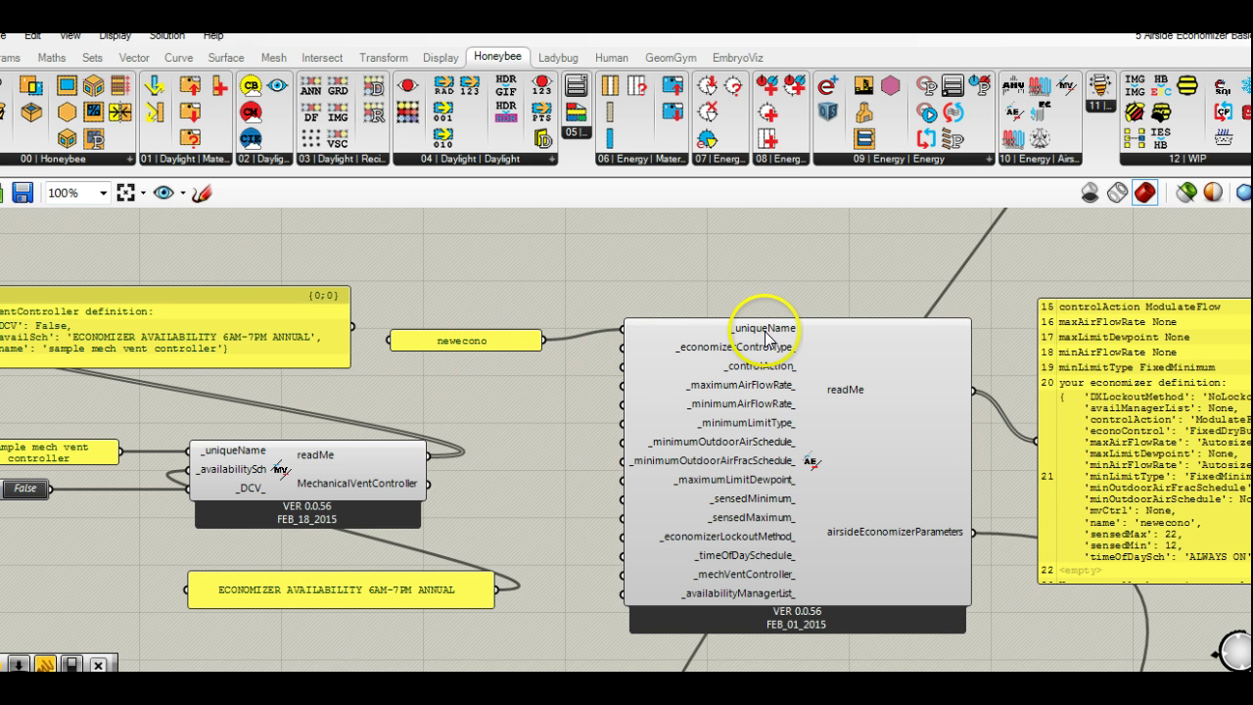
pyautogui.moveTo(768, 339)
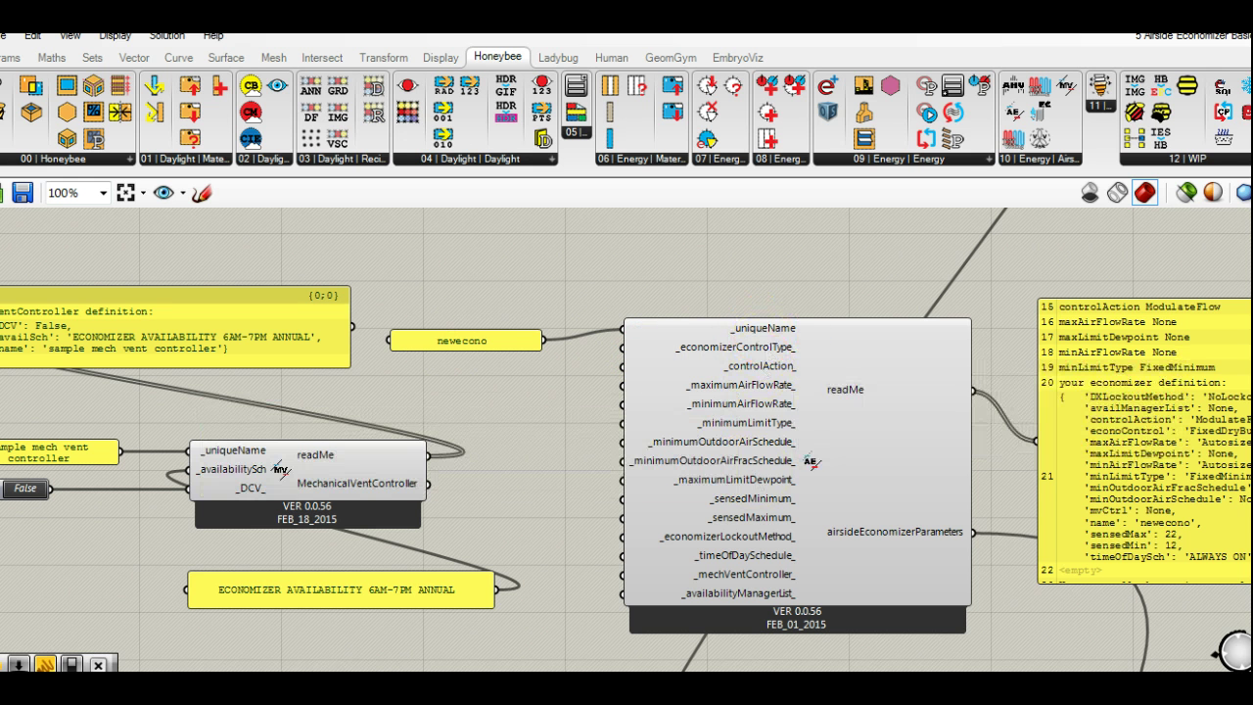
pyautogui.moveTo(569, 546); pyautogui.dragTo(568, 526, button='right')
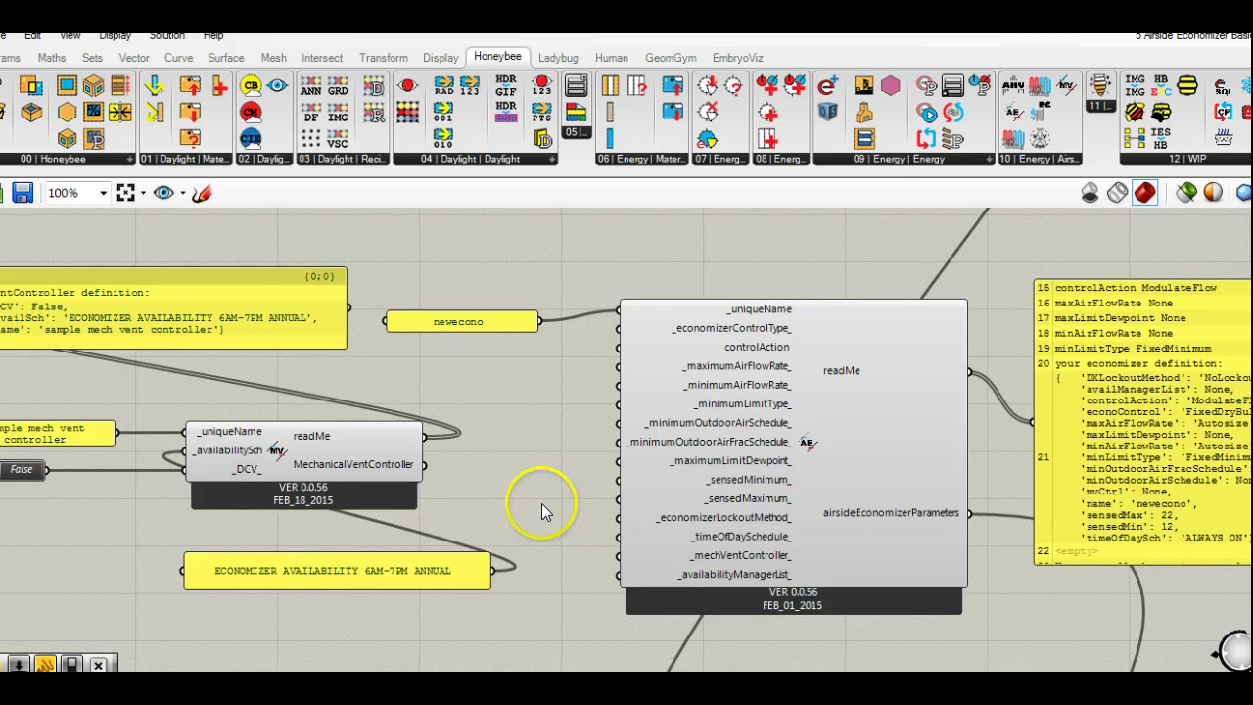
# - Examine the DX coil component and the evaporative condenser component that feeds it
pyautogui.scroll(-5, 526, 448)
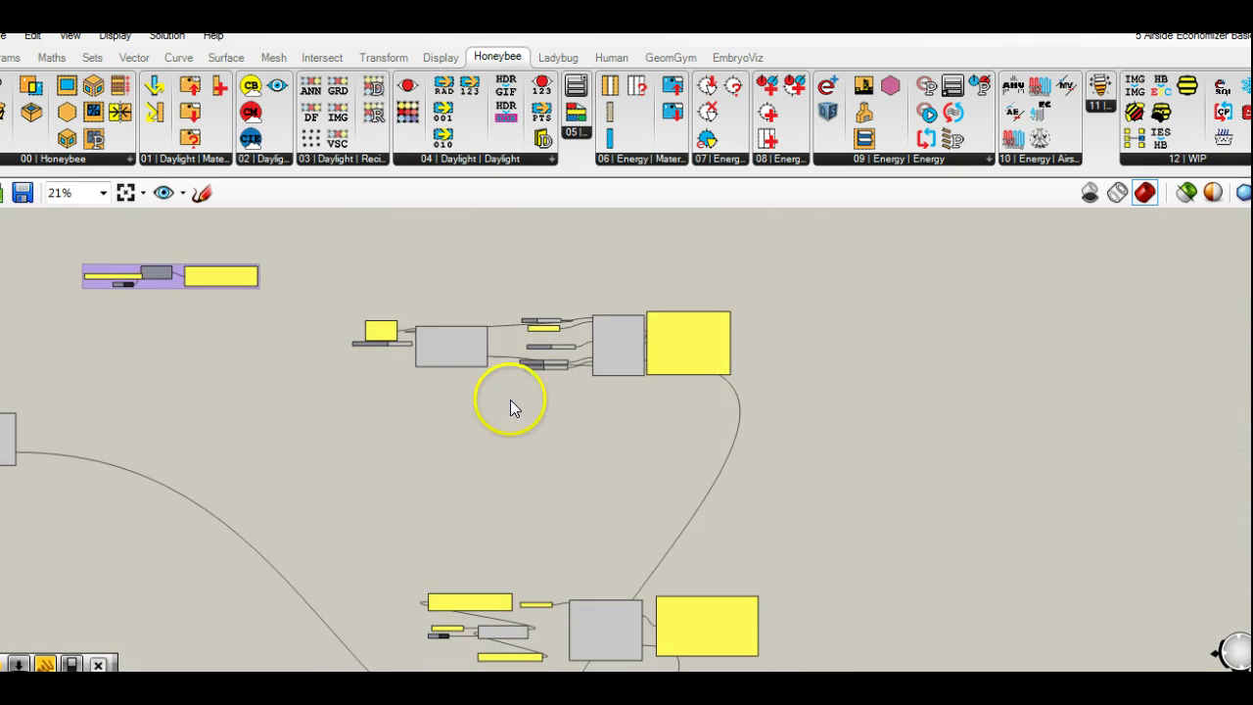
pyautogui.scroll(7, 604, 431)
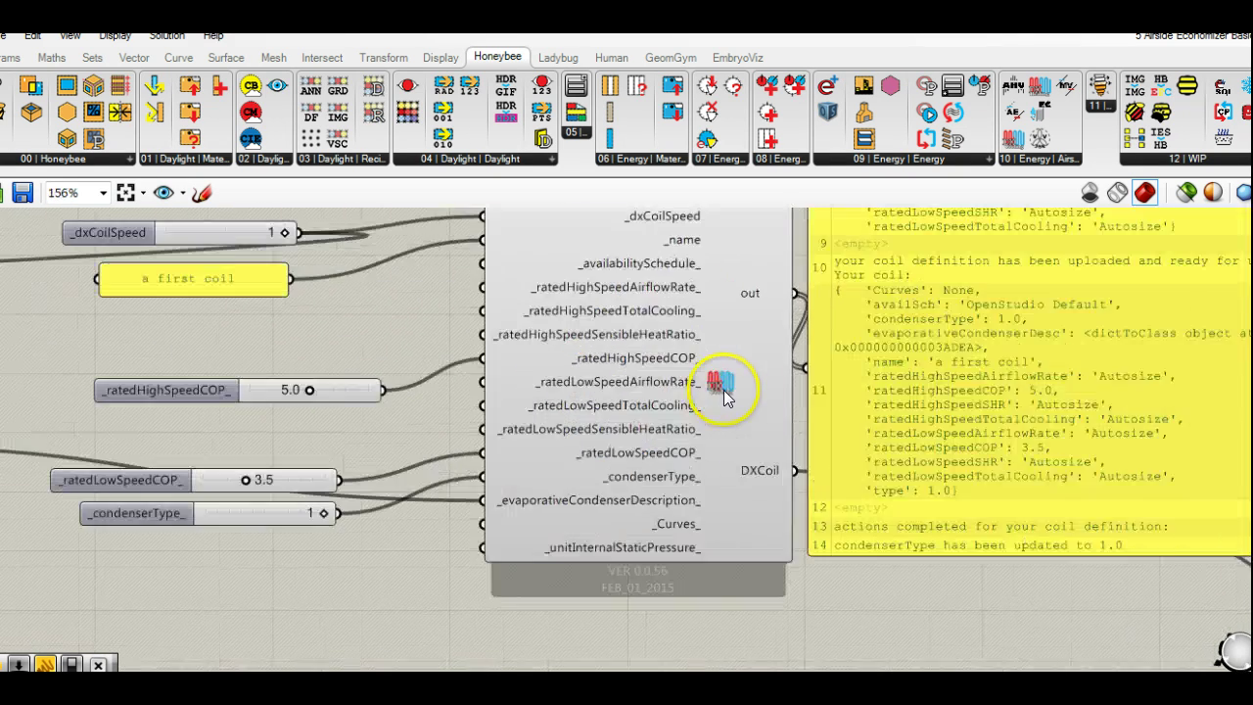
pyautogui.scroll(-6, 647, 419)
pyautogui.moveTo(330, 443); pyautogui.dragTo(705, 457, button='right')
pyautogui.scroll(6, 671, 442)
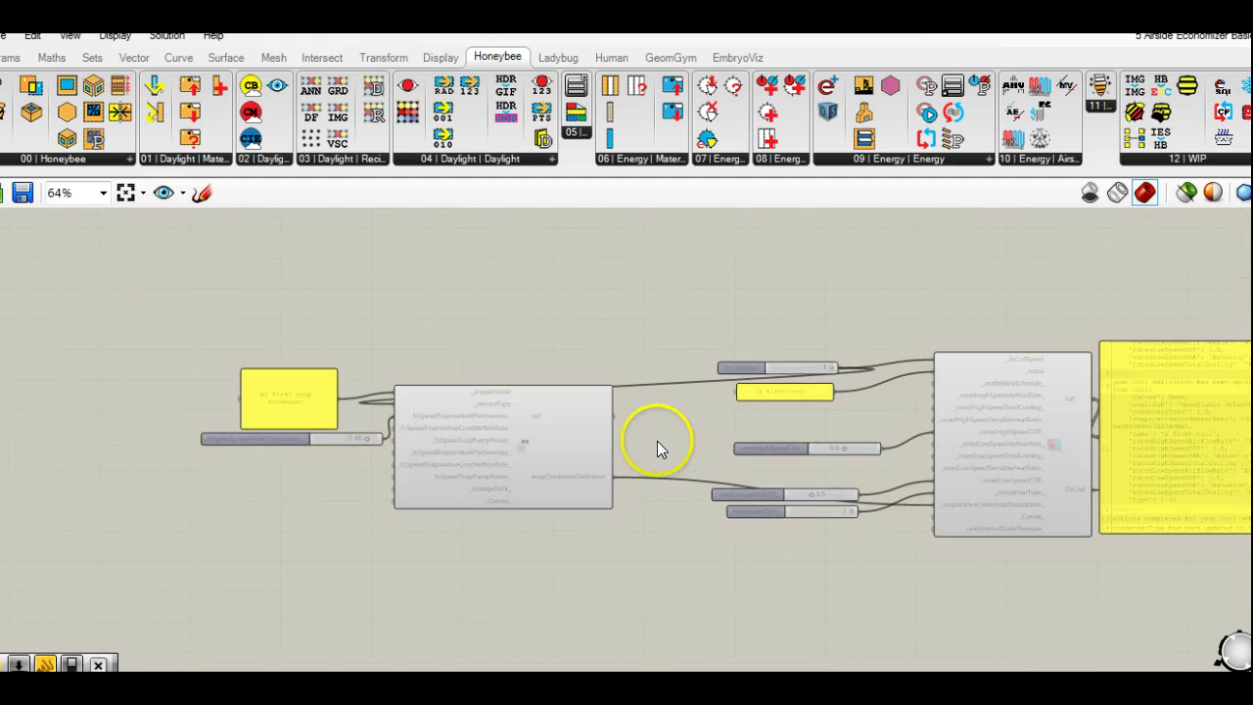
pyautogui.scroll(-7, 529, 462)
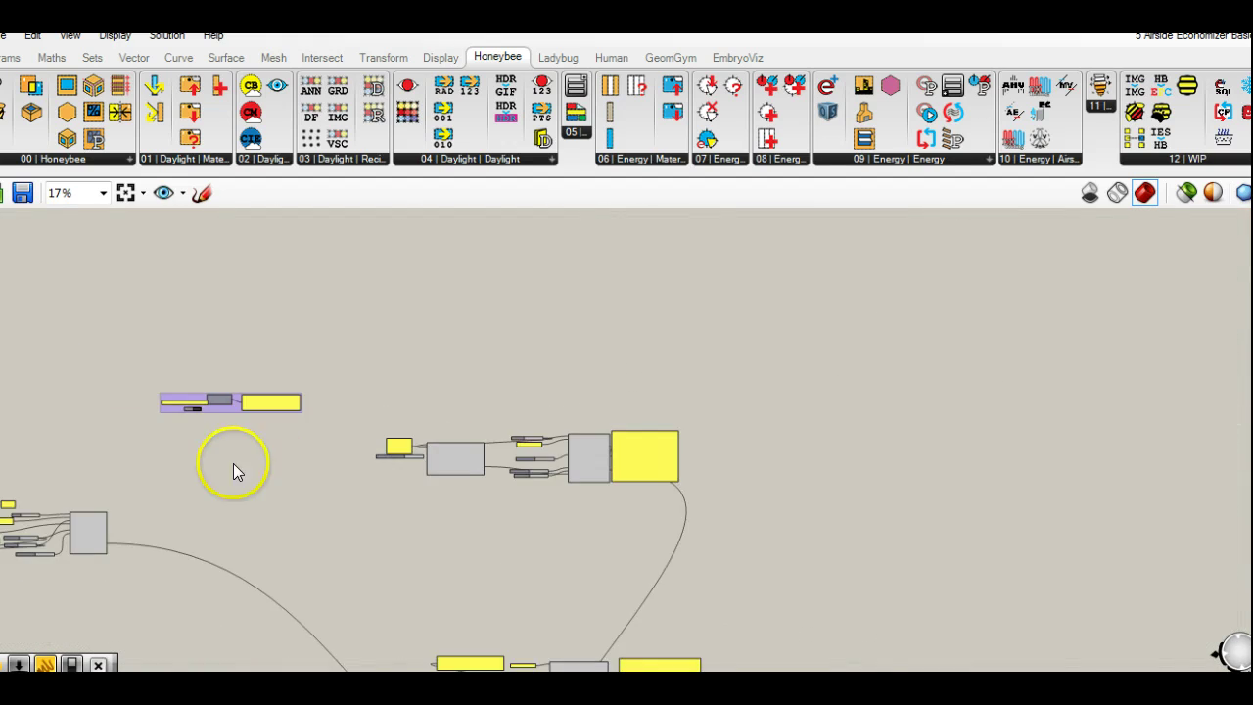
# - Examine the fan component, its efficiency sliders and the upstream calculation group that feeds its inputs
pyautogui.moveTo(232, 470); pyautogui.dragTo(786, 364, button='right')
pyautogui.scroll(6, 557, 484)
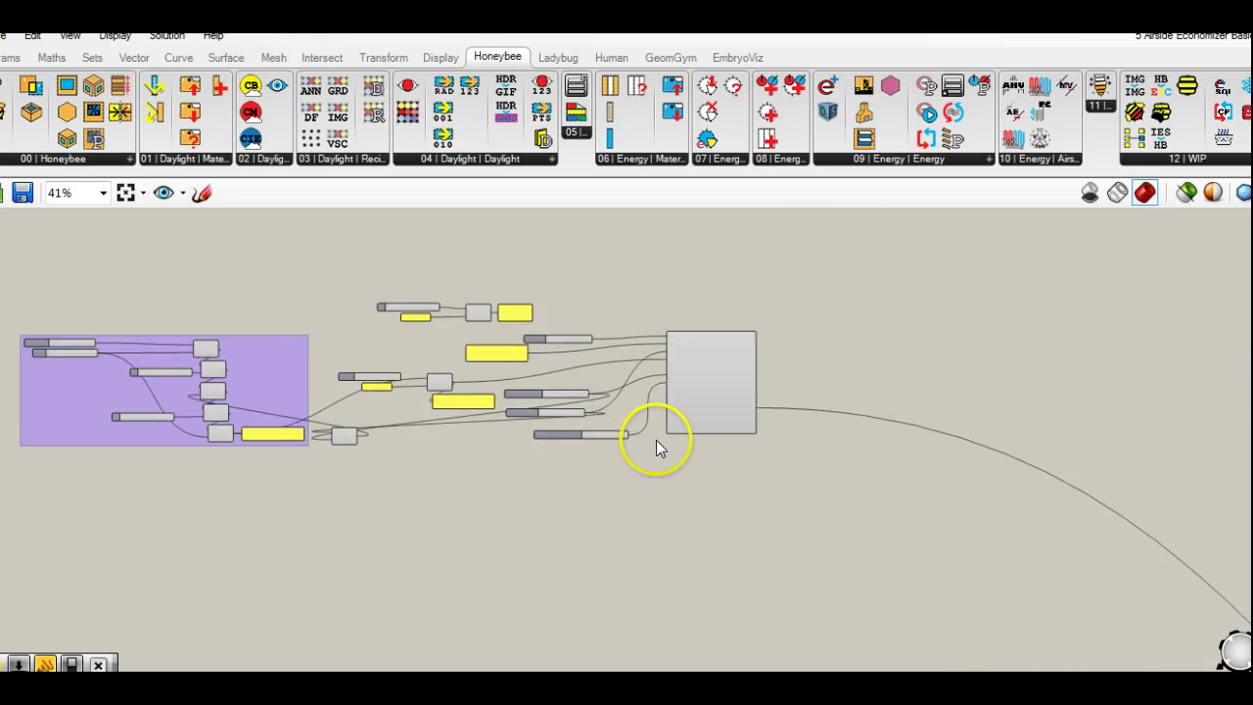
pyautogui.scroll(1, 783, 357)
pyautogui.moveTo(774, 321); pyautogui.dragTo(766, 447, button='right')
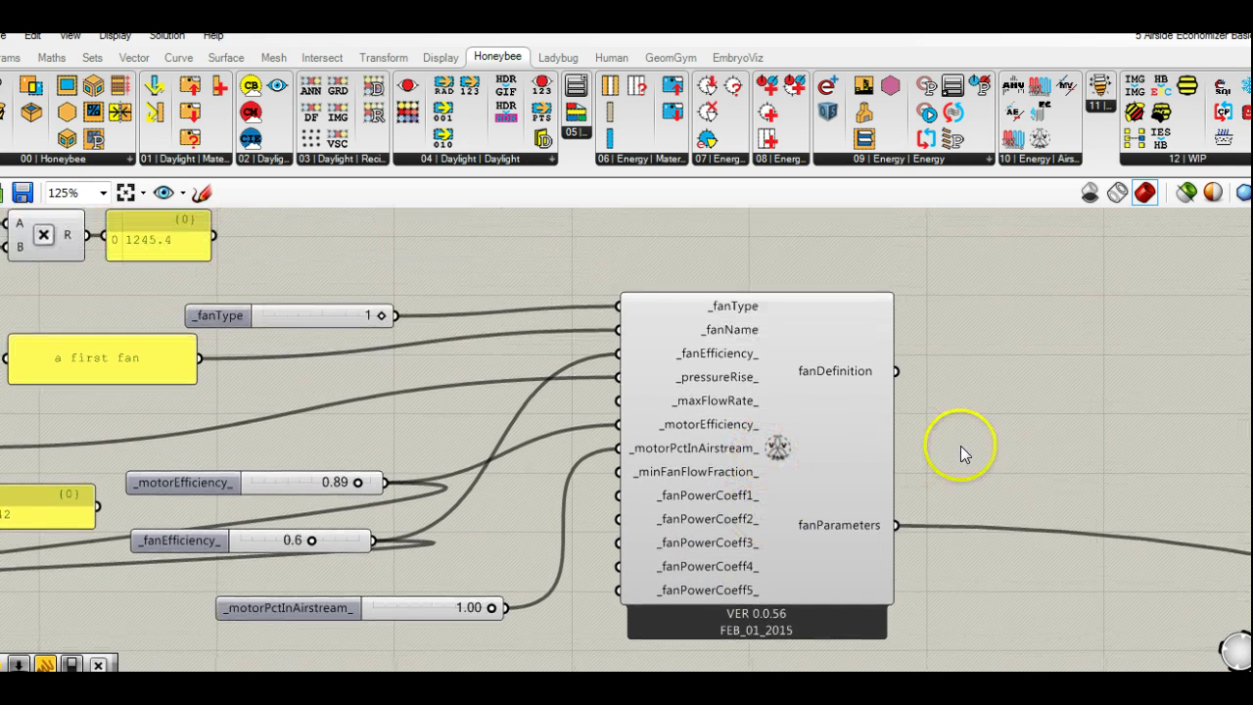
pyautogui.scroll(-1, 962, 445)
pyautogui.moveTo(199, 457); pyautogui.dragTo(610, 460, button='right')
pyautogui.scroll(-2, 425, 457)
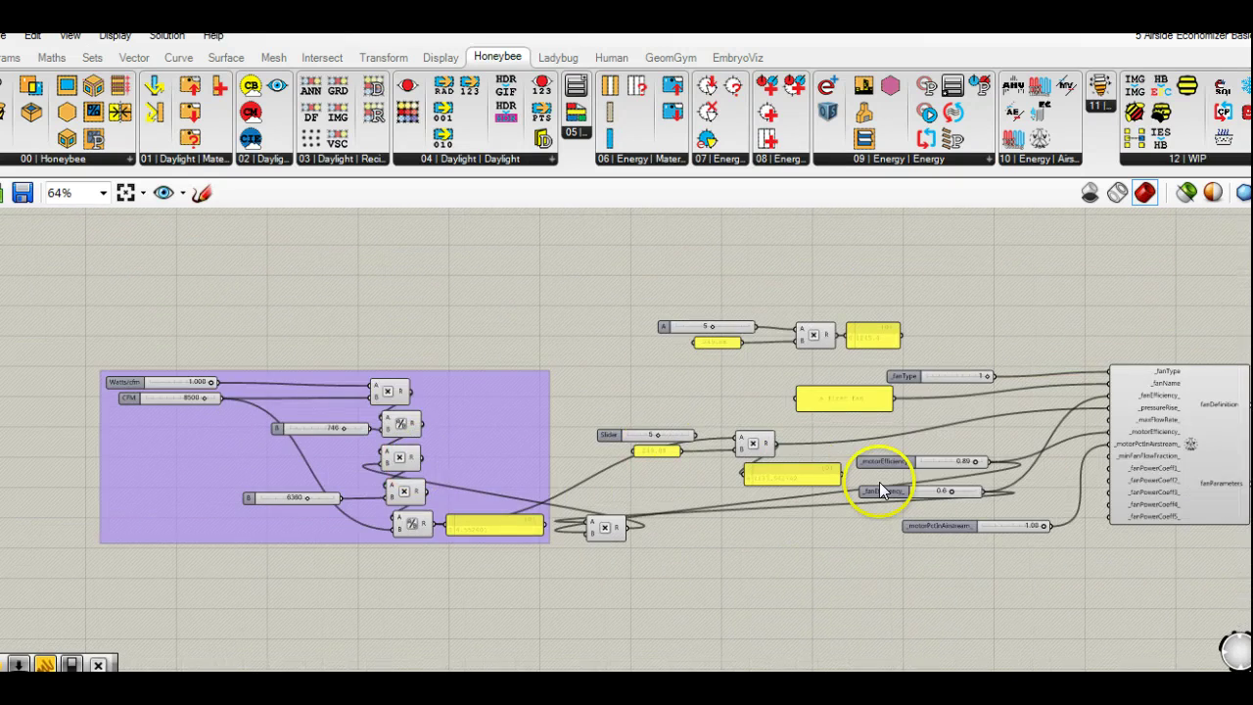
# - Return to the airside economizer component and read the descriptions of its _economizerControlType_ and _controlAction_ inputs
pyautogui.scroll(-4, 915, 508)
pyautogui.scroll(-2, 915, 508)
pyautogui.moveTo(985, 531); pyautogui.dragTo(542, 465, button='right')
pyautogui.moveTo(567, 405); pyautogui.dragTo(565, 443, button='right')
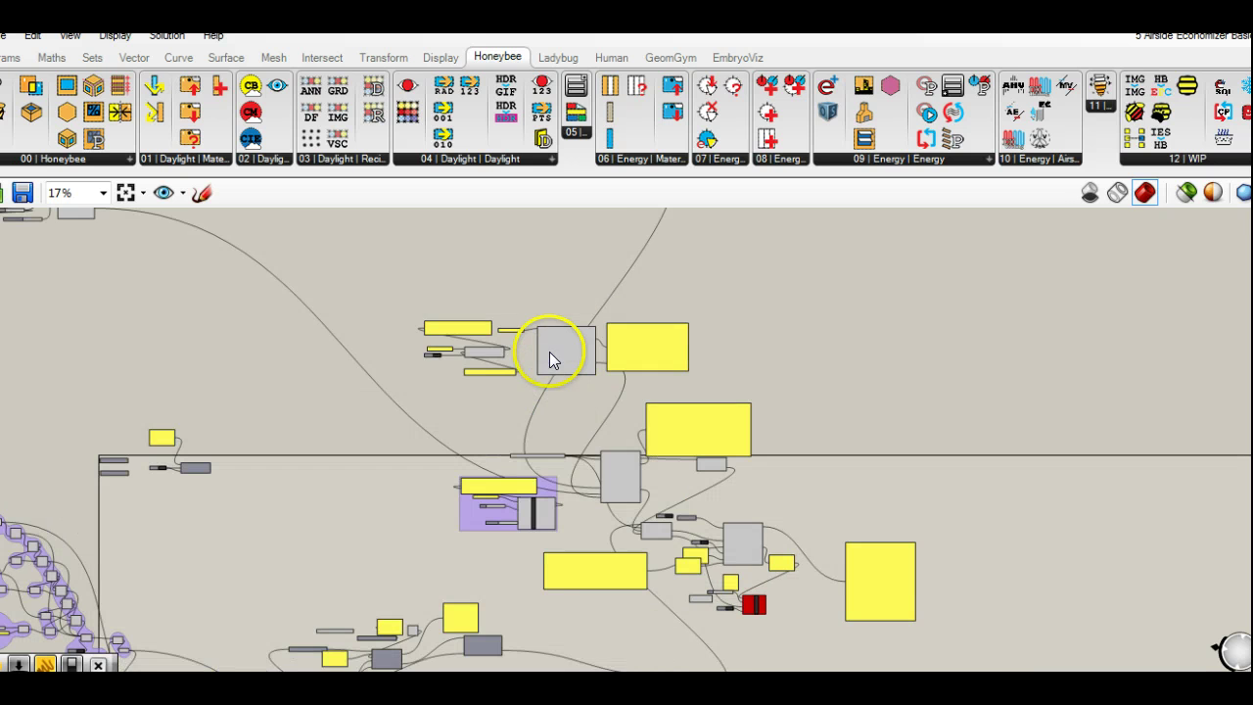
pyautogui.scroll(4, 550, 350)
pyautogui.scroll(5, 548, 343)
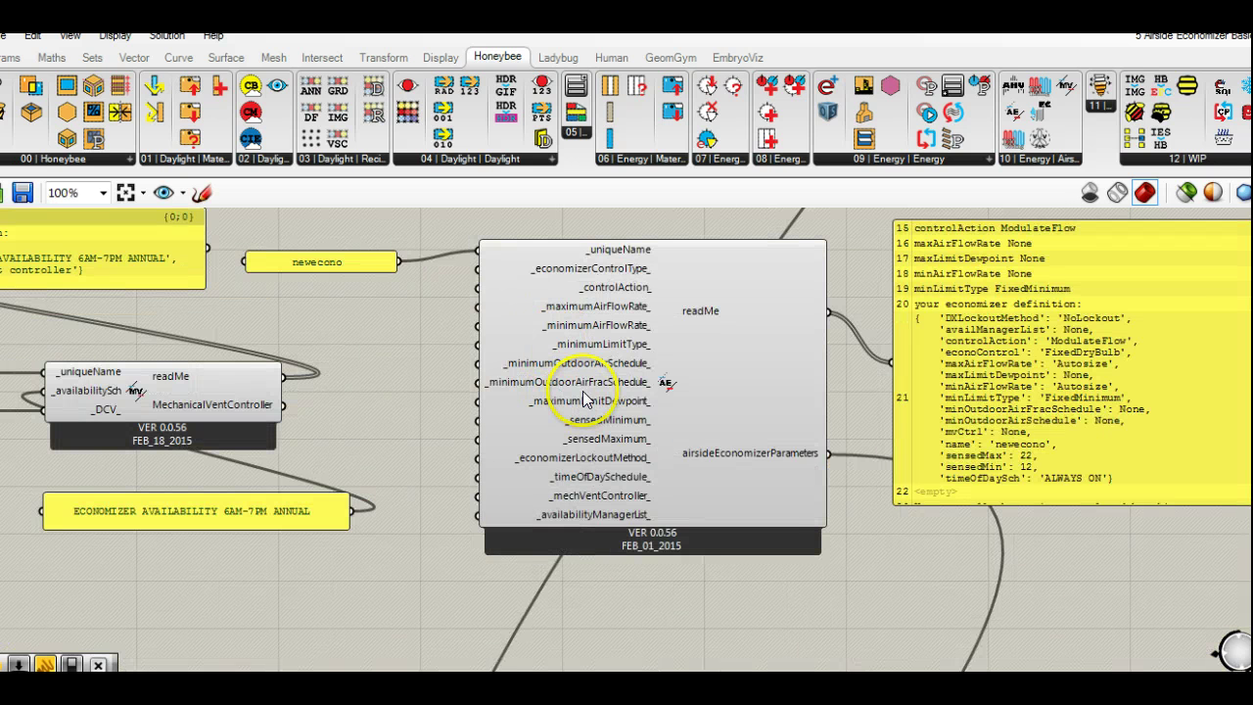
pyautogui.moveTo(559, 392); pyautogui.dragTo(590, 392, button='right')
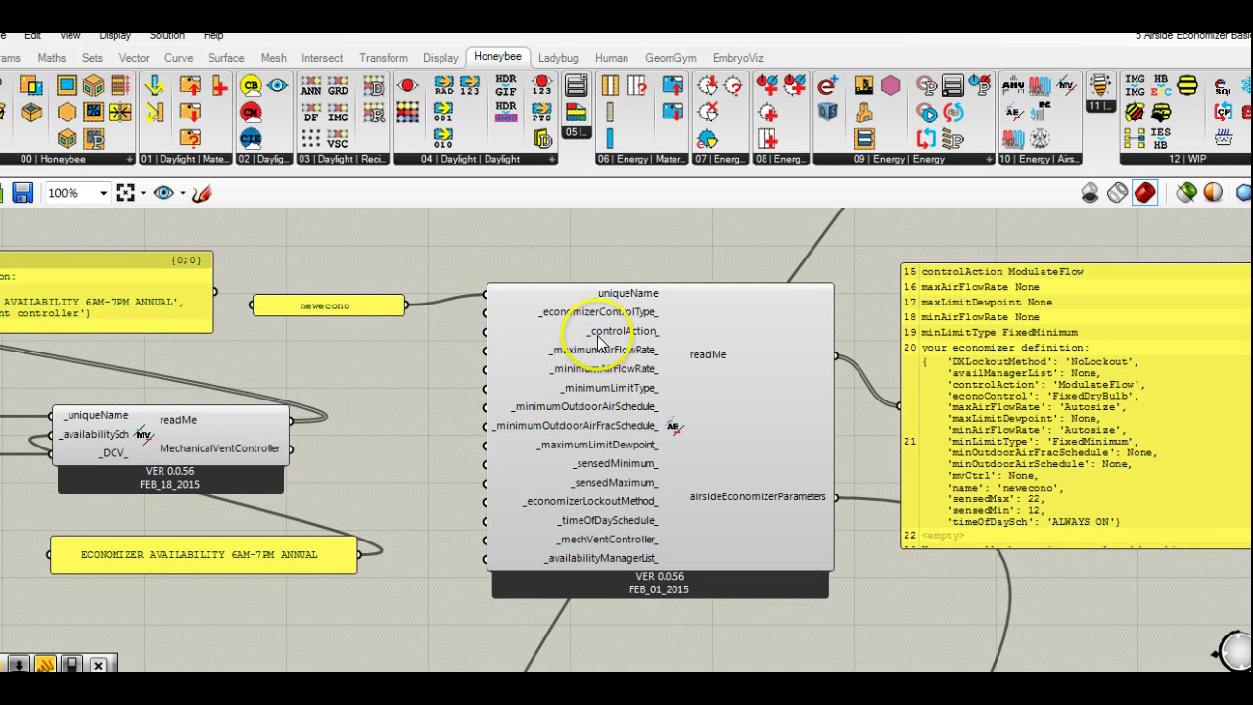
pyautogui.scroll(1, 601, 344)
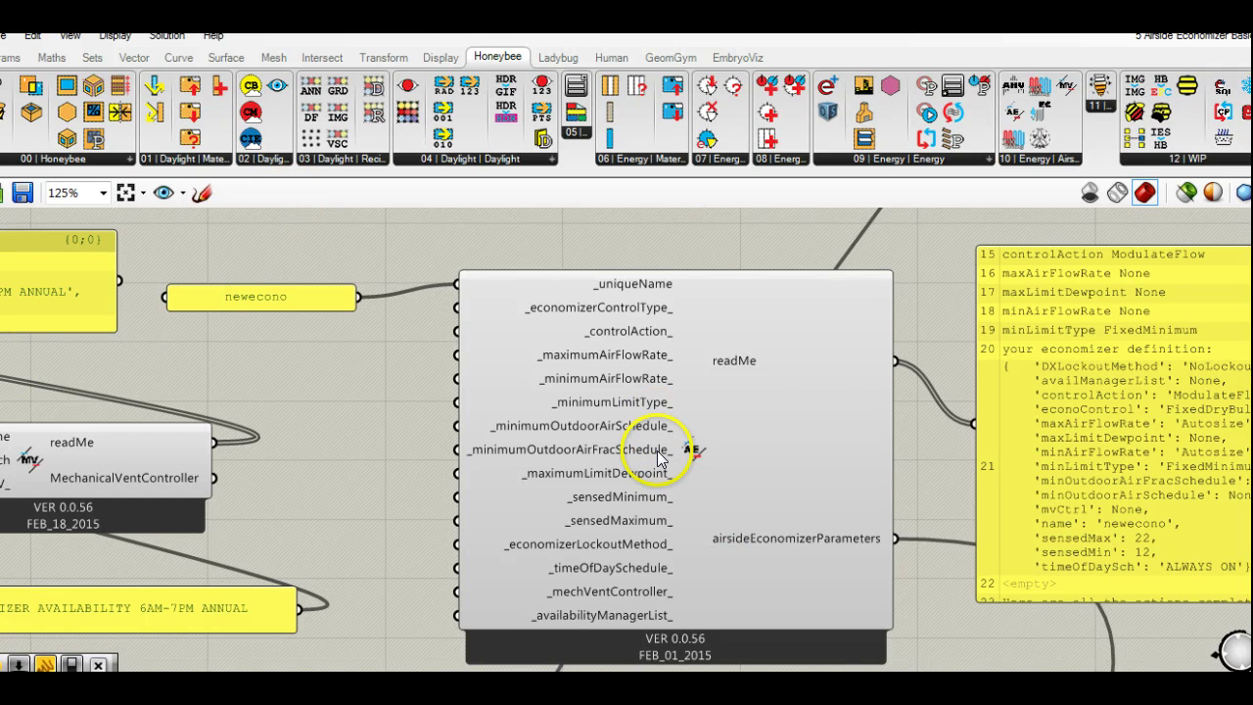
pyautogui.moveTo(660, 456)
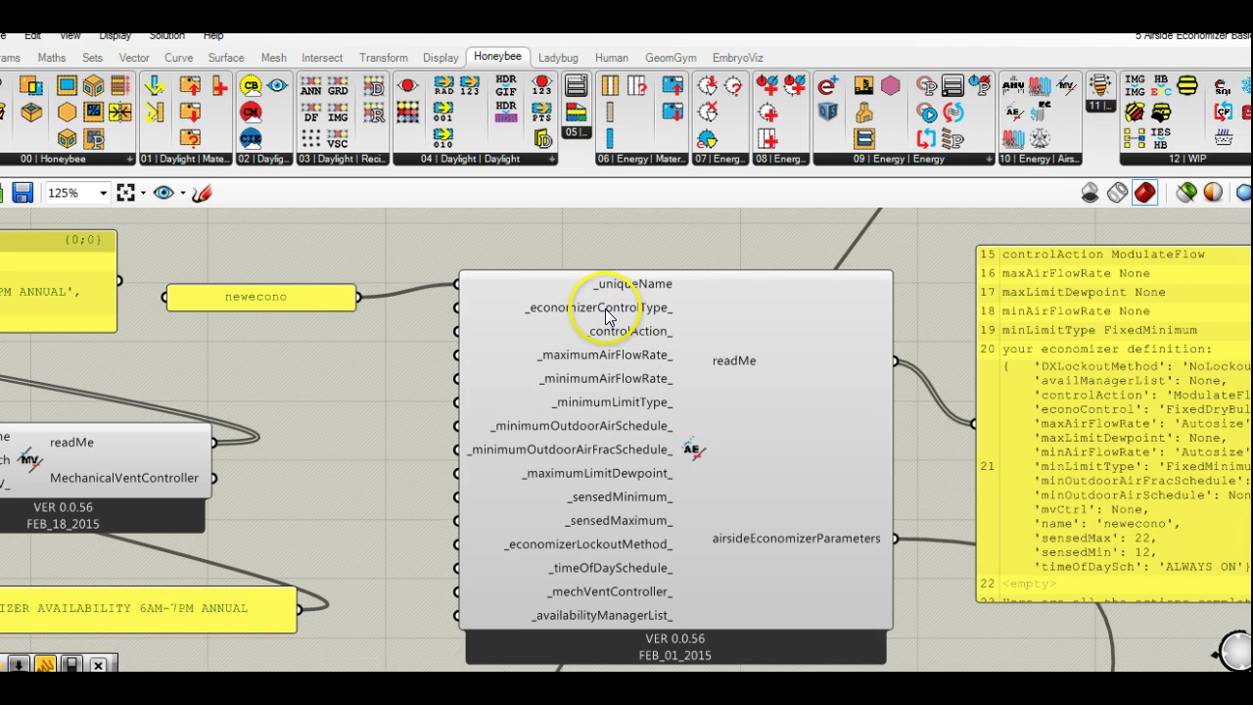
pyautogui.moveTo(607, 315)
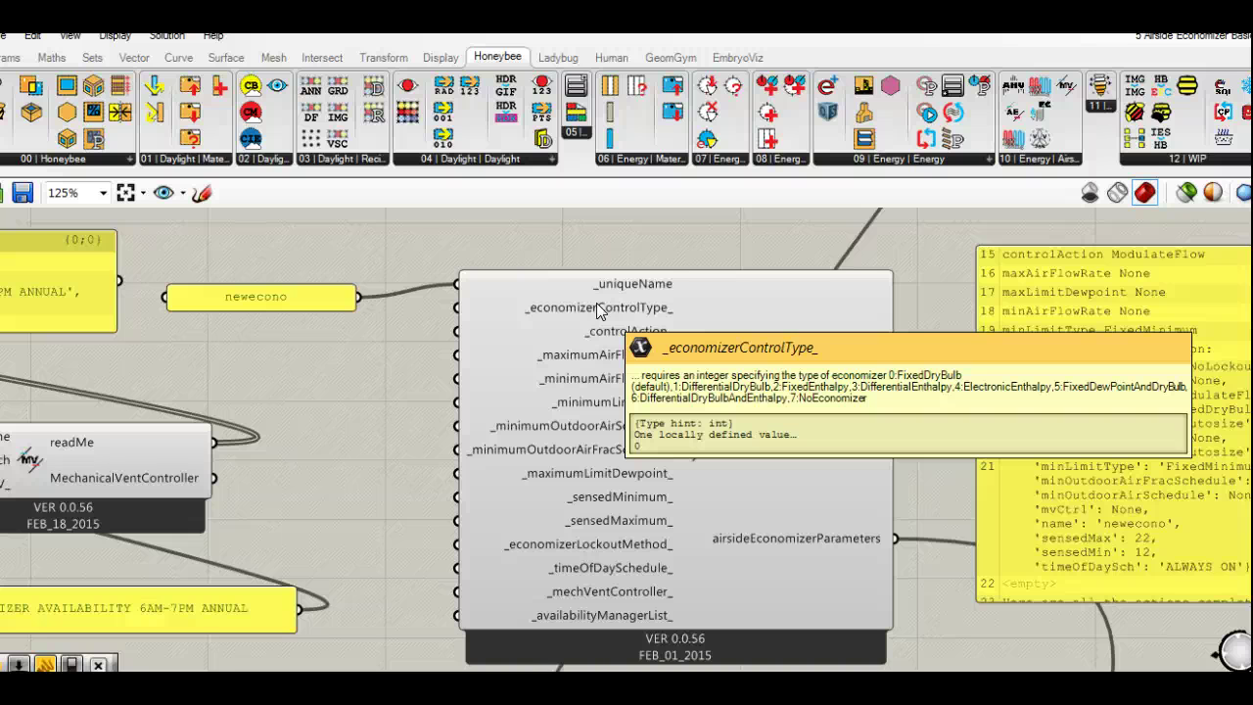
pyautogui.moveTo(648, 332)
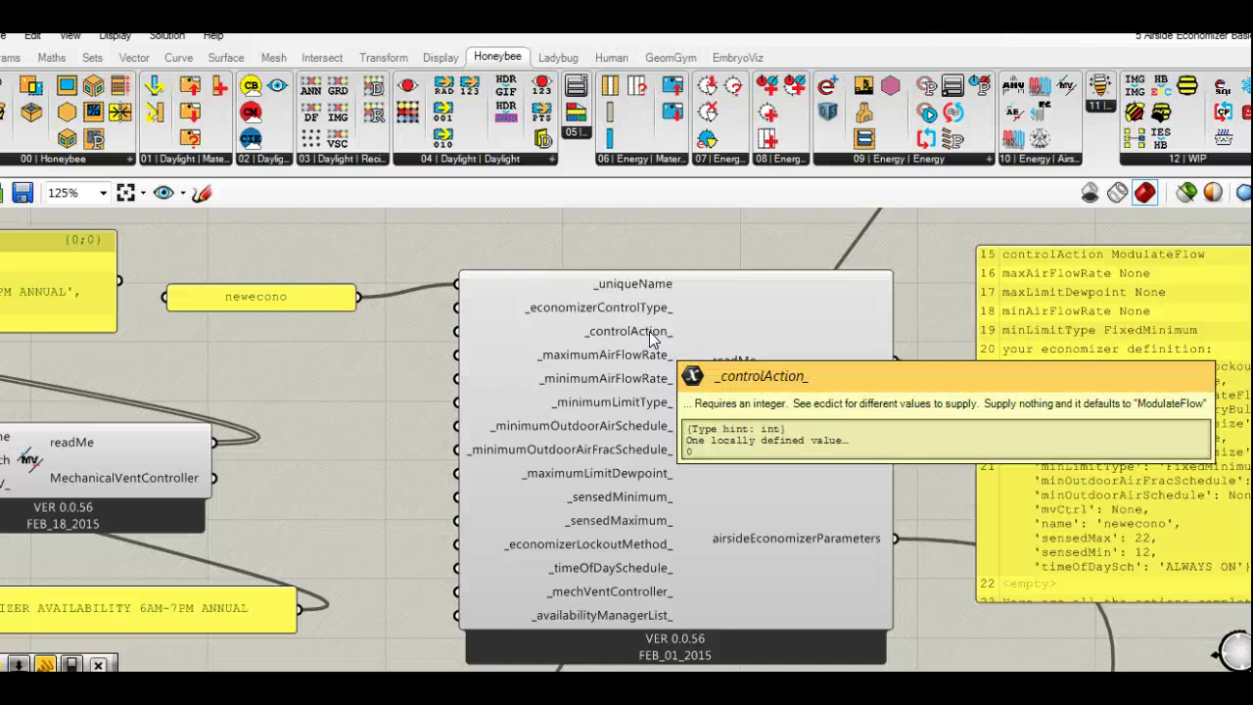
# - Open the airside economizer's Python source, review the ecdict and controlActdict option lists, and close the script editor
pyautogui.doubleClick(694, 443)
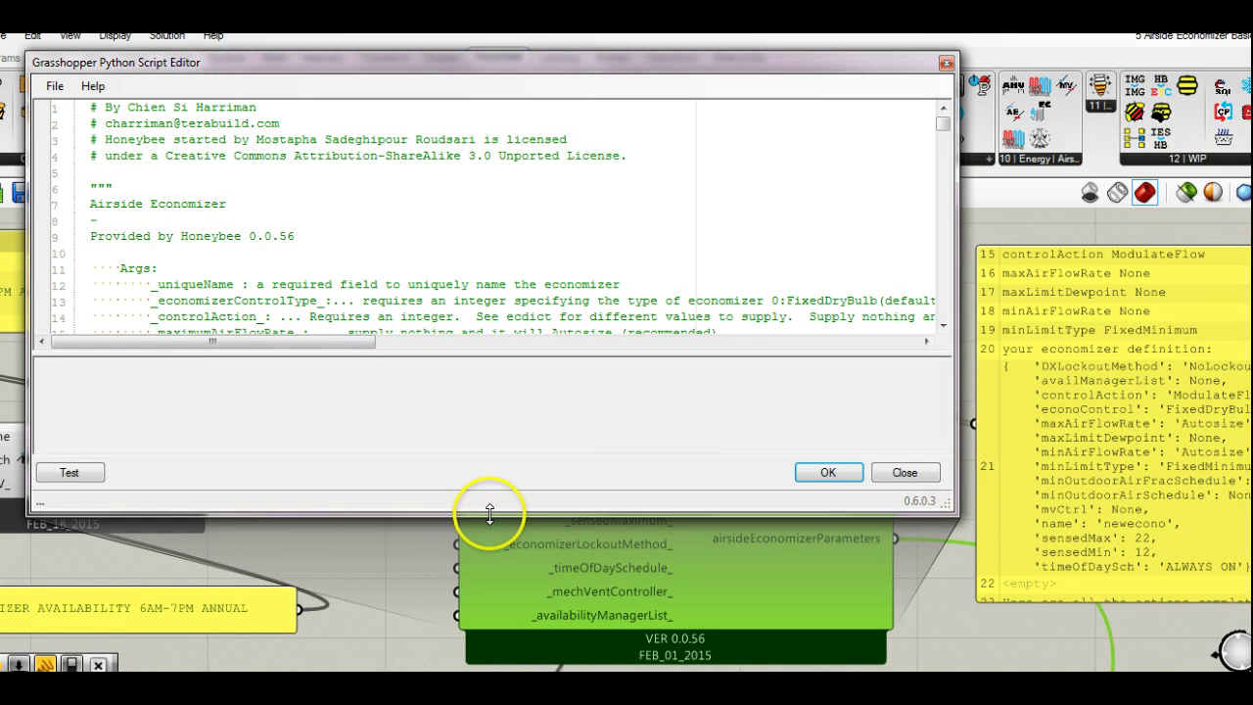
pyautogui.moveTo(491, 516); pyautogui.dragTo(490, 644)
pyautogui.click(461, 333)
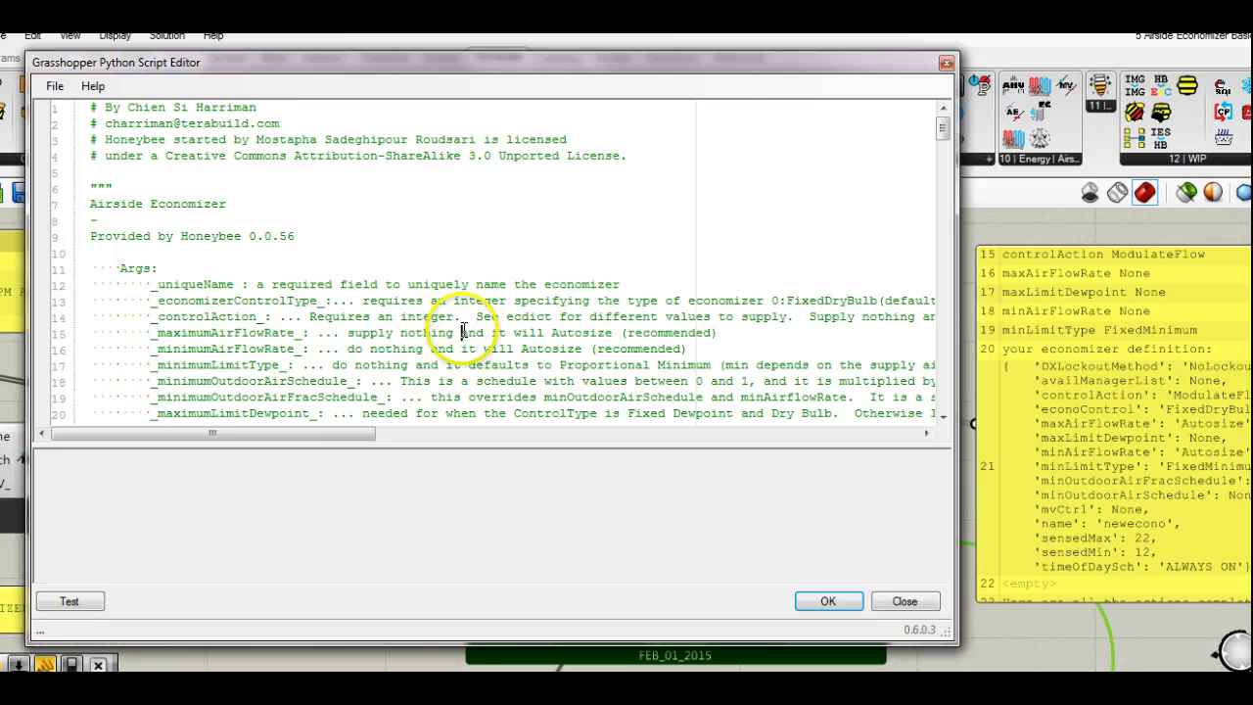
pyautogui.scroll(-19, 377, 316)
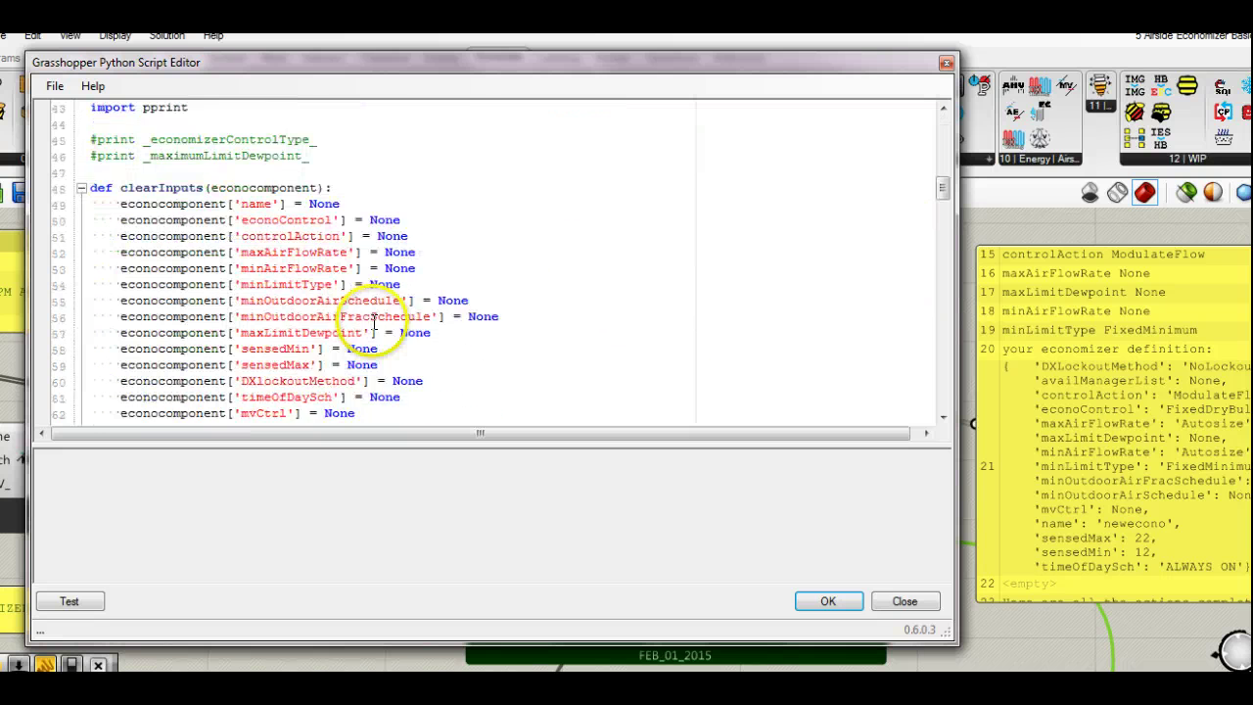
pyautogui.scroll(-4, 373, 323)
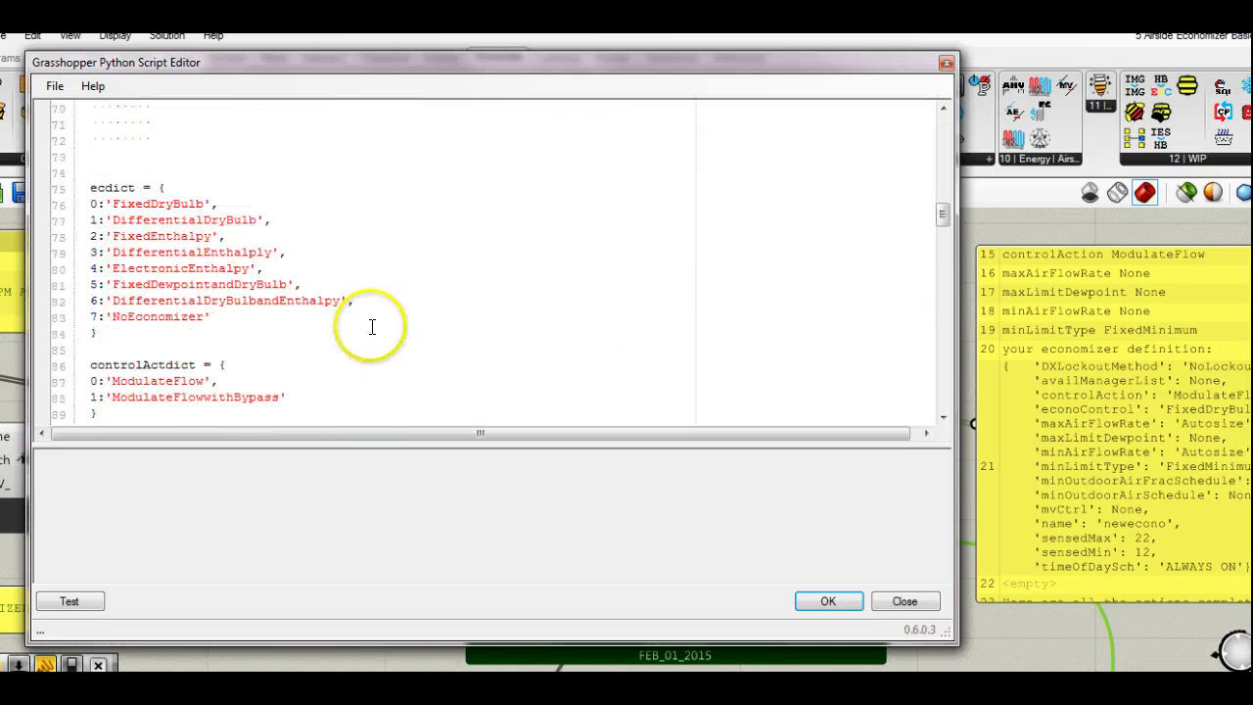
pyautogui.scroll(-1, 372, 328)
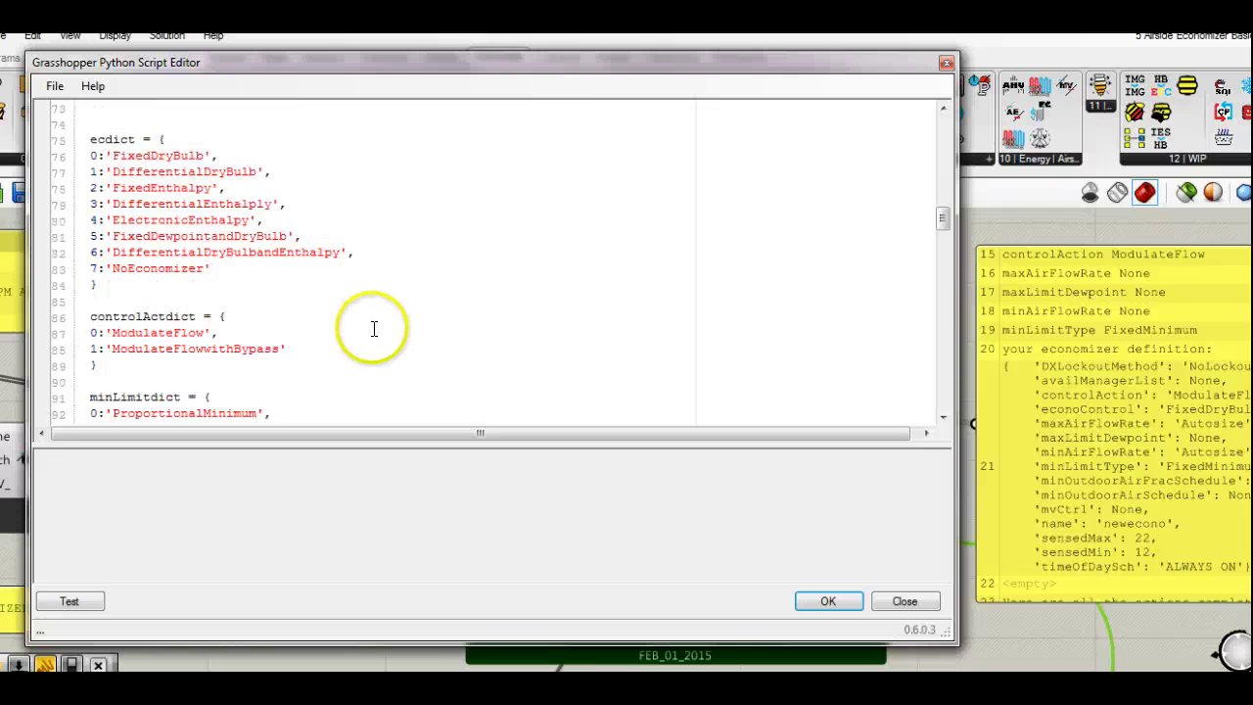
pyautogui.moveTo(288, 349)
pyautogui.mouseDown()
pyautogui.moveTo(162, 345)
pyautogui.moveTo(287, 351)
pyautogui.mouseUp()
pyautogui.click(291, 347)
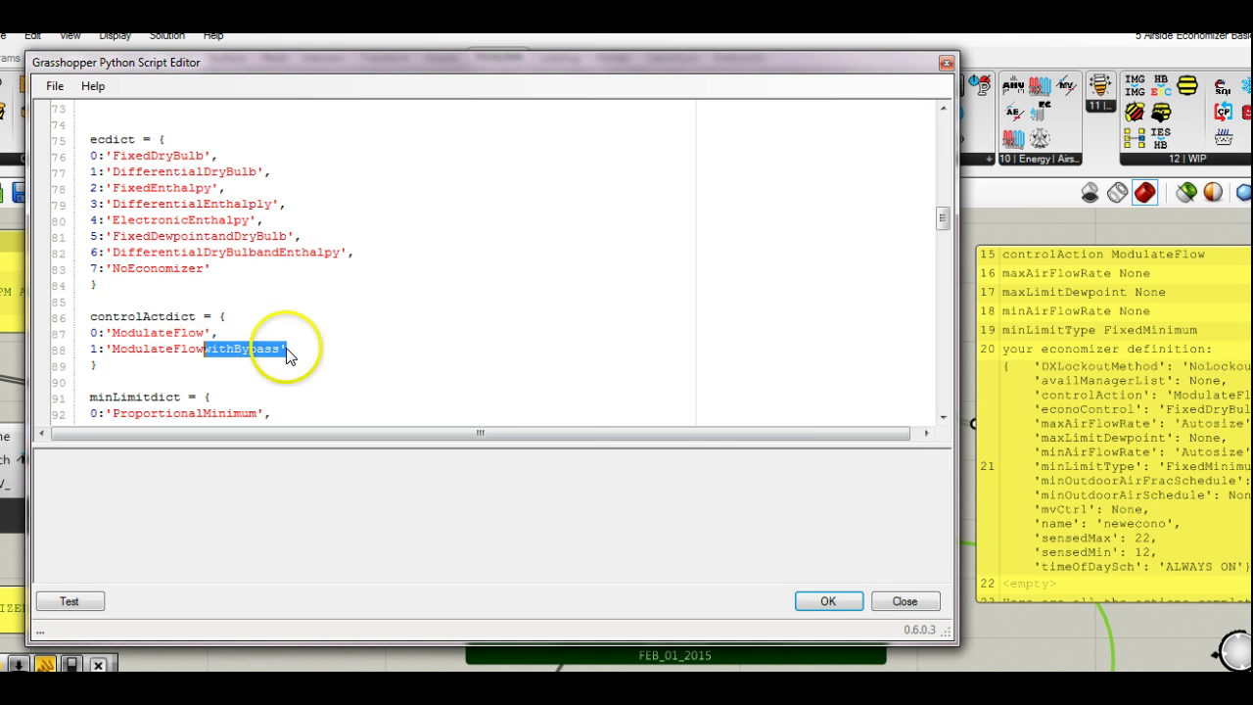
pyautogui.click(906, 603)
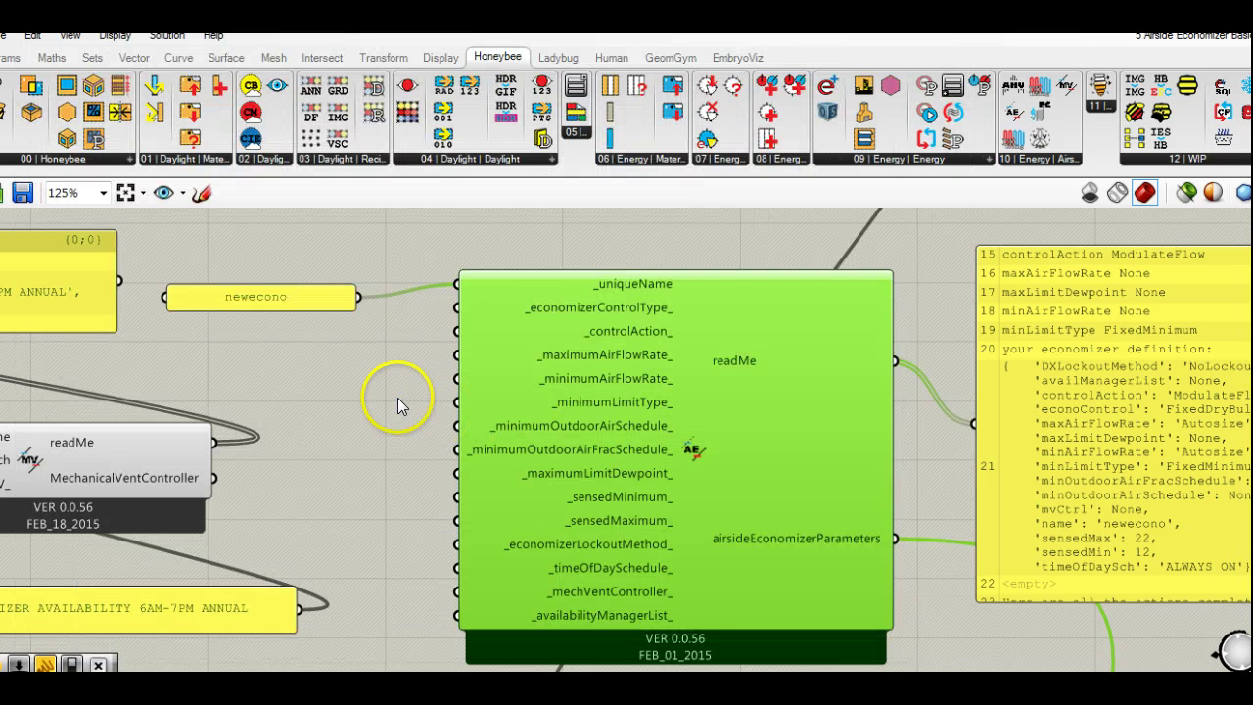
pyautogui.click(398, 397)
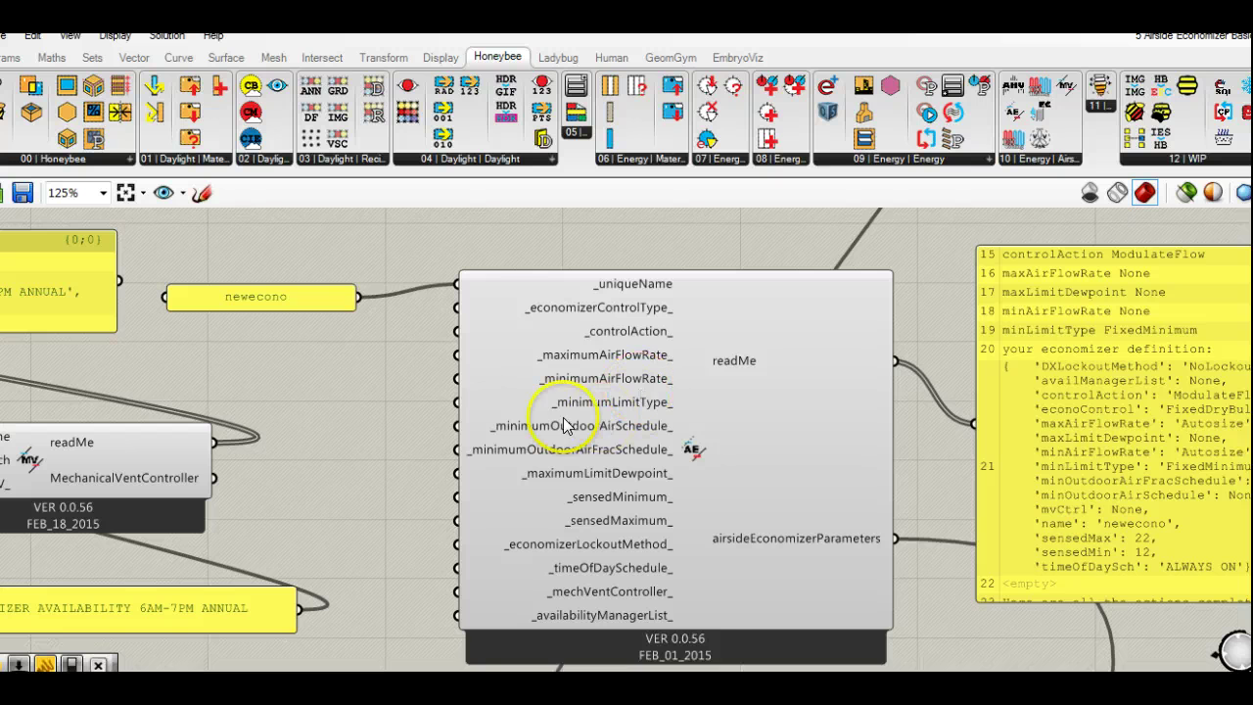
# - Examine the economizer's _maximumAirFlowRate_, _minimumAirFlowRate_ and _minimumLimitType_ inputs, reading the minimum airflow rate description
pyautogui.moveTo(353, 413); pyautogui.dragTo(383, 408, button='right')
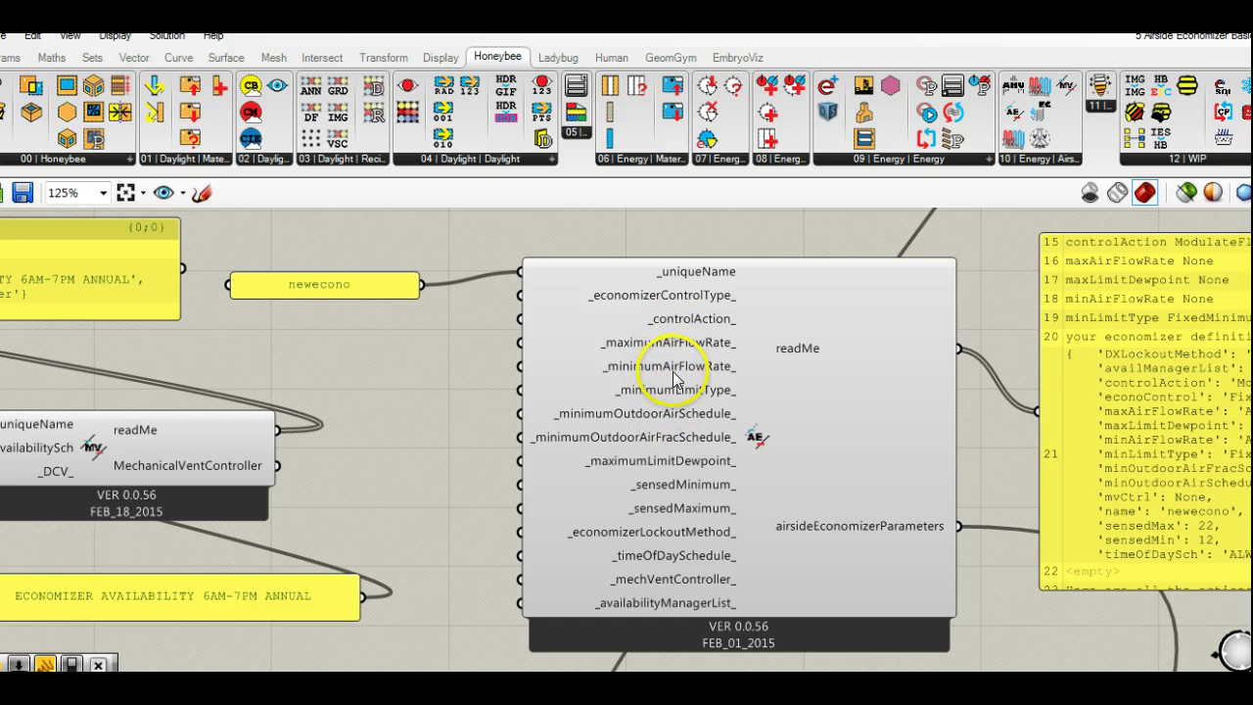
pyautogui.scroll(2, 658, 368)
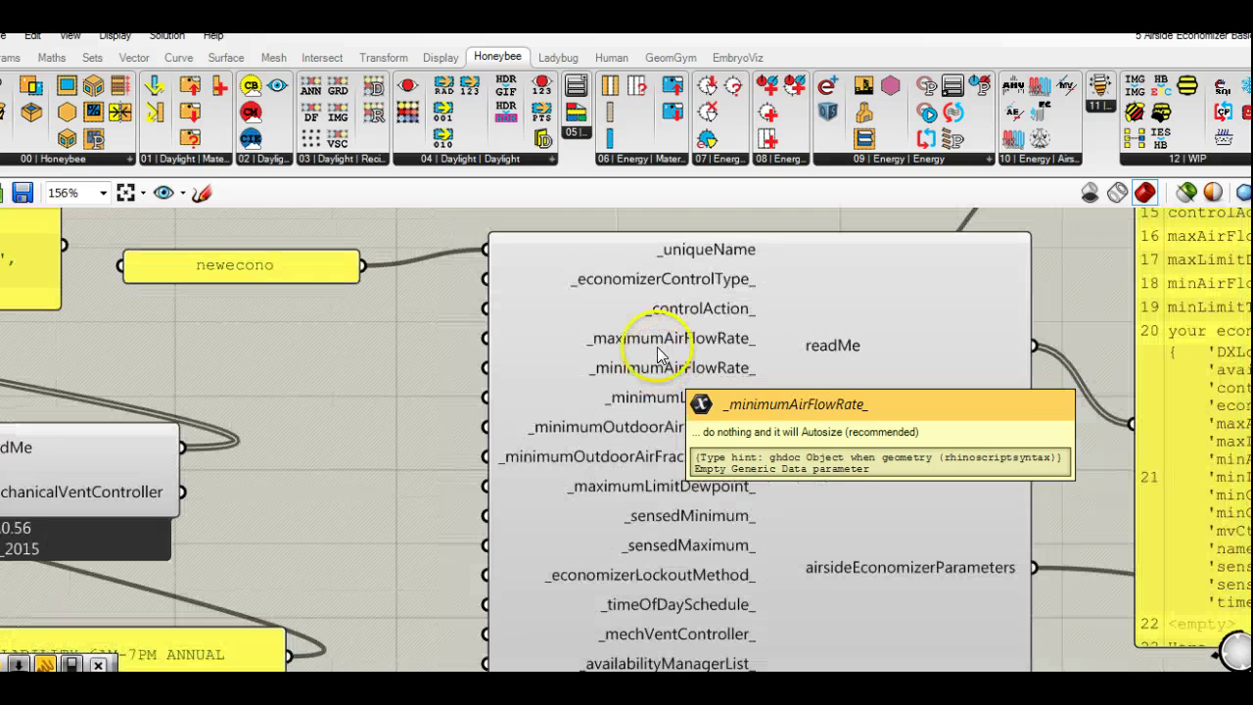
pyautogui.moveTo(659, 402)
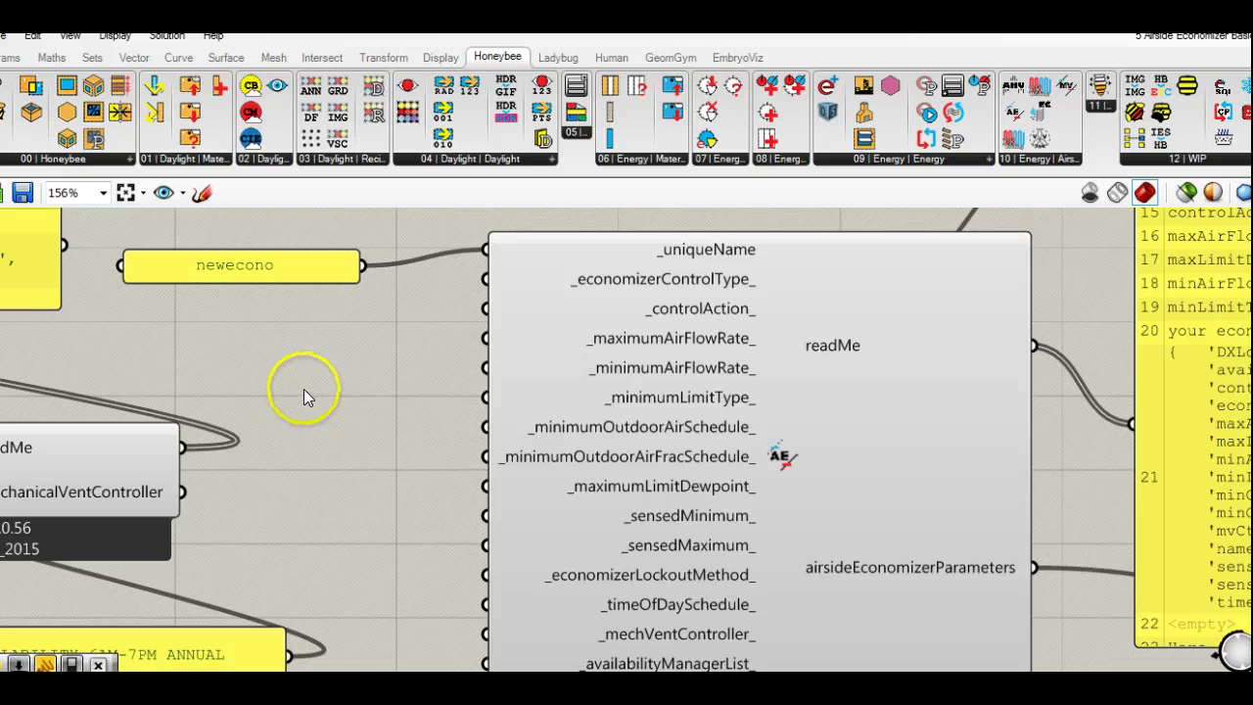
pyautogui.moveTo(304, 388); pyautogui.dragTo(311, 389, button='right')
pyautogui.moveTo(351, 434); pyautogui.dragTo(358, 417, button='right')
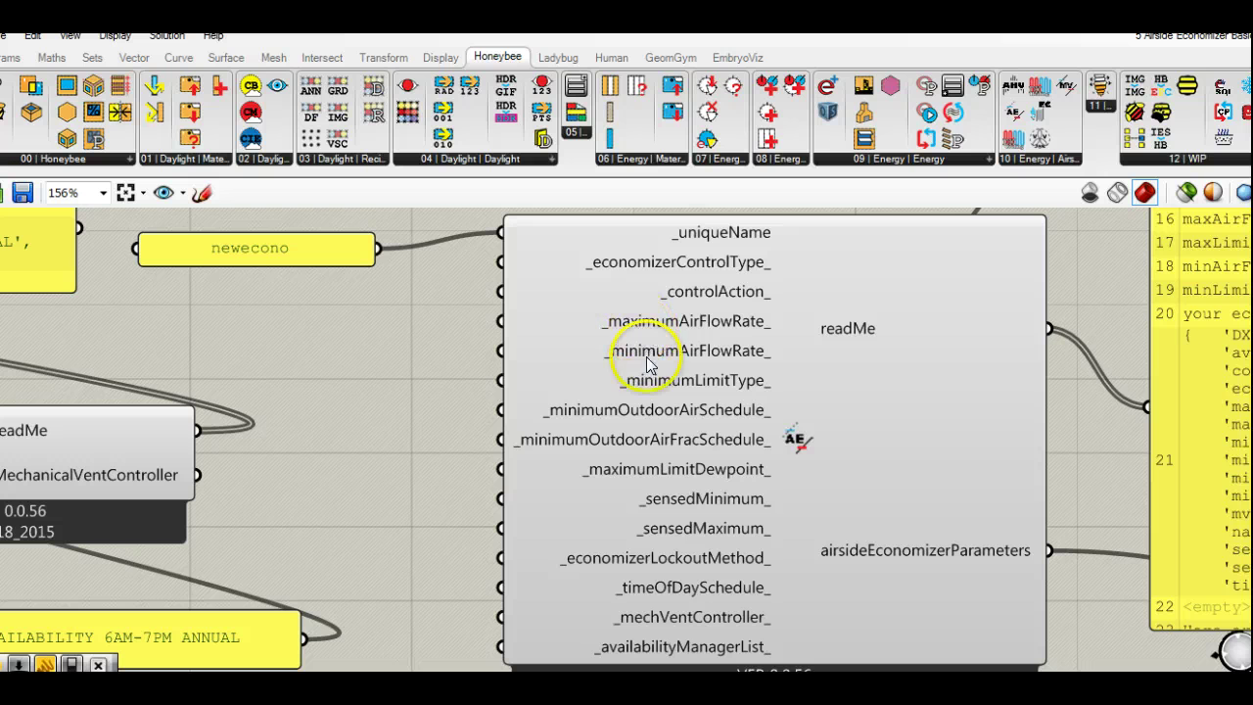
pyautogui.moveTo(407, 387)
pyautogui.mouseDown(button='right')
pyautogui.moveTo(410, 353)
pyautogui.moveTo(407, 383)
pyautogui.mouseUp(button='right')
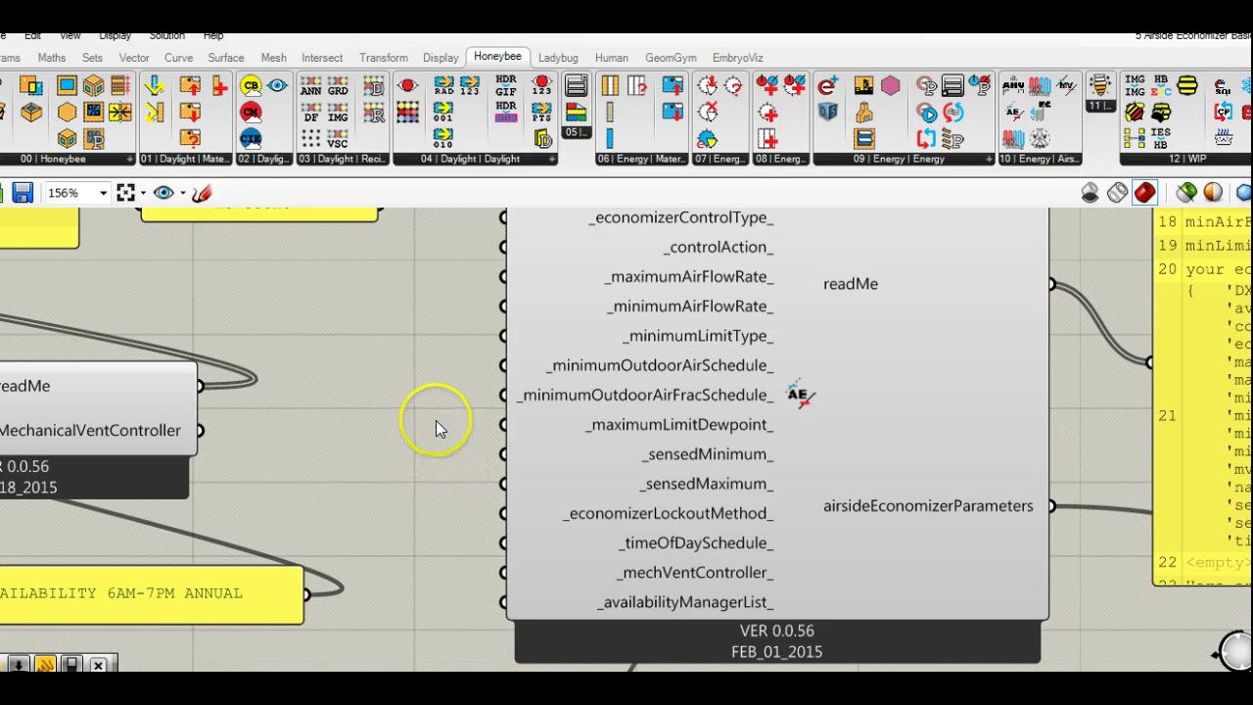
pyautogui.moveTo(663, 338)
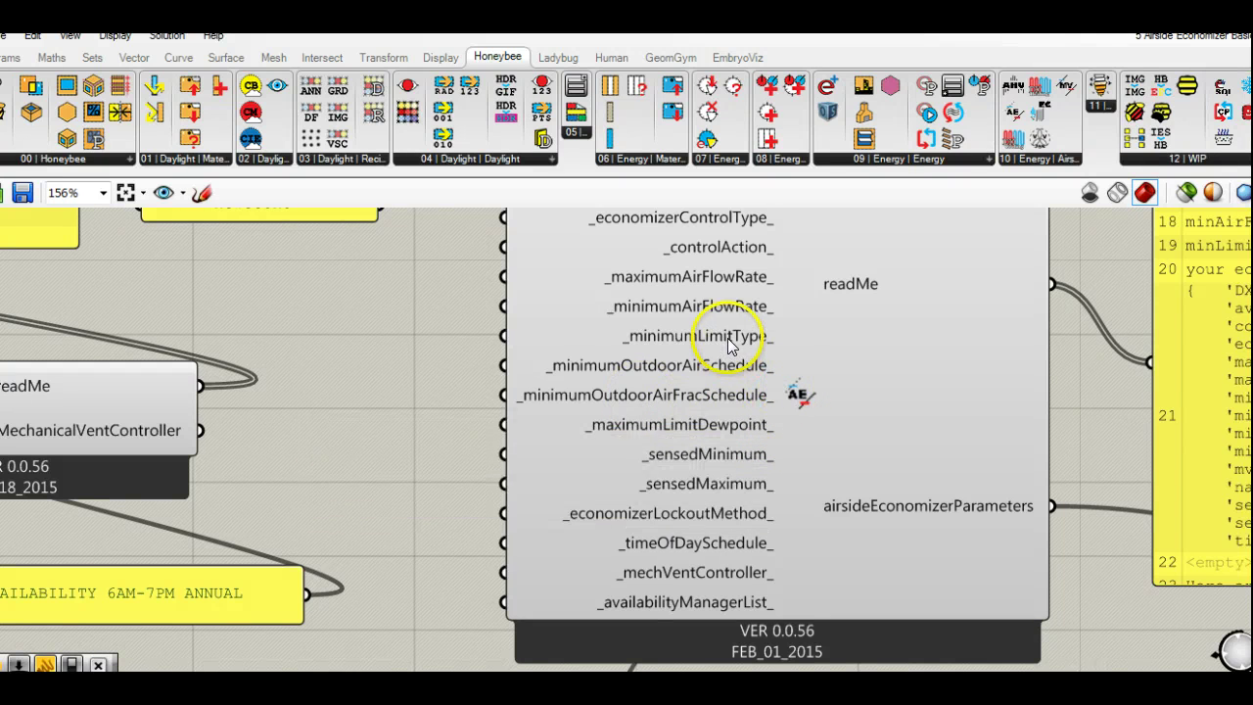
pyautogui.moveTo(730, 344)
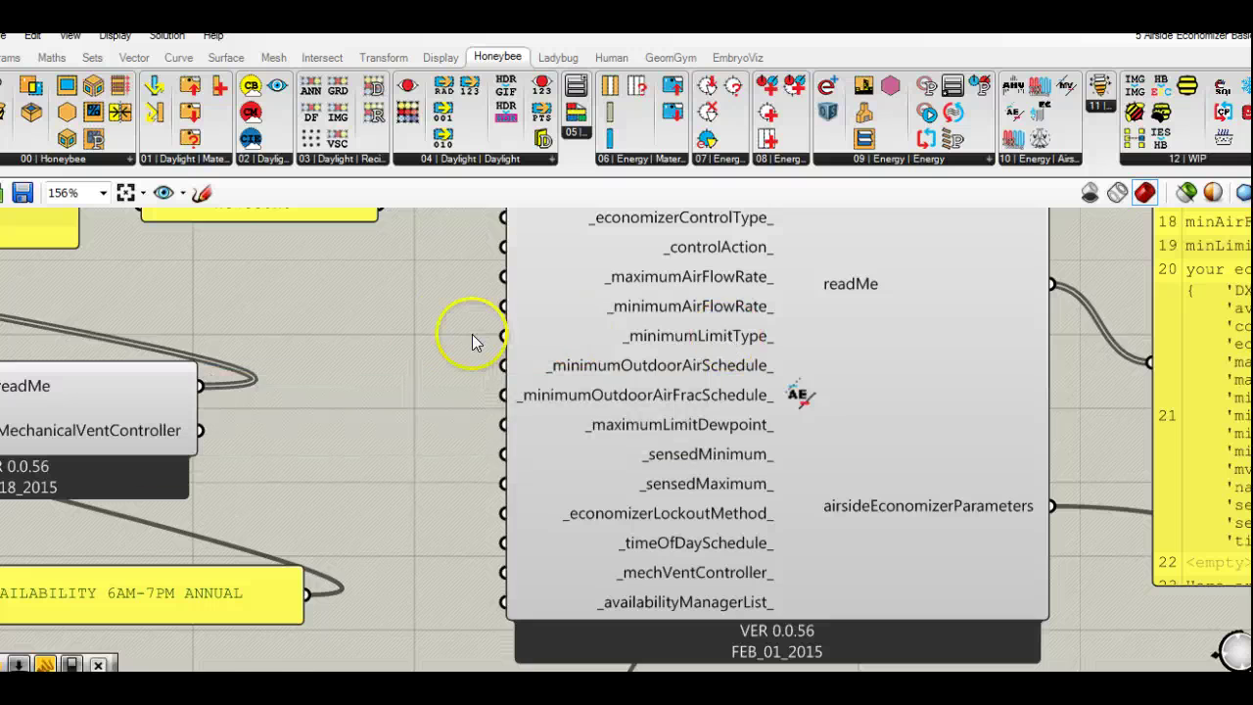
pyautogui.moveTo(396, 323); pyautogui.dragTo(396, 349, button='right')
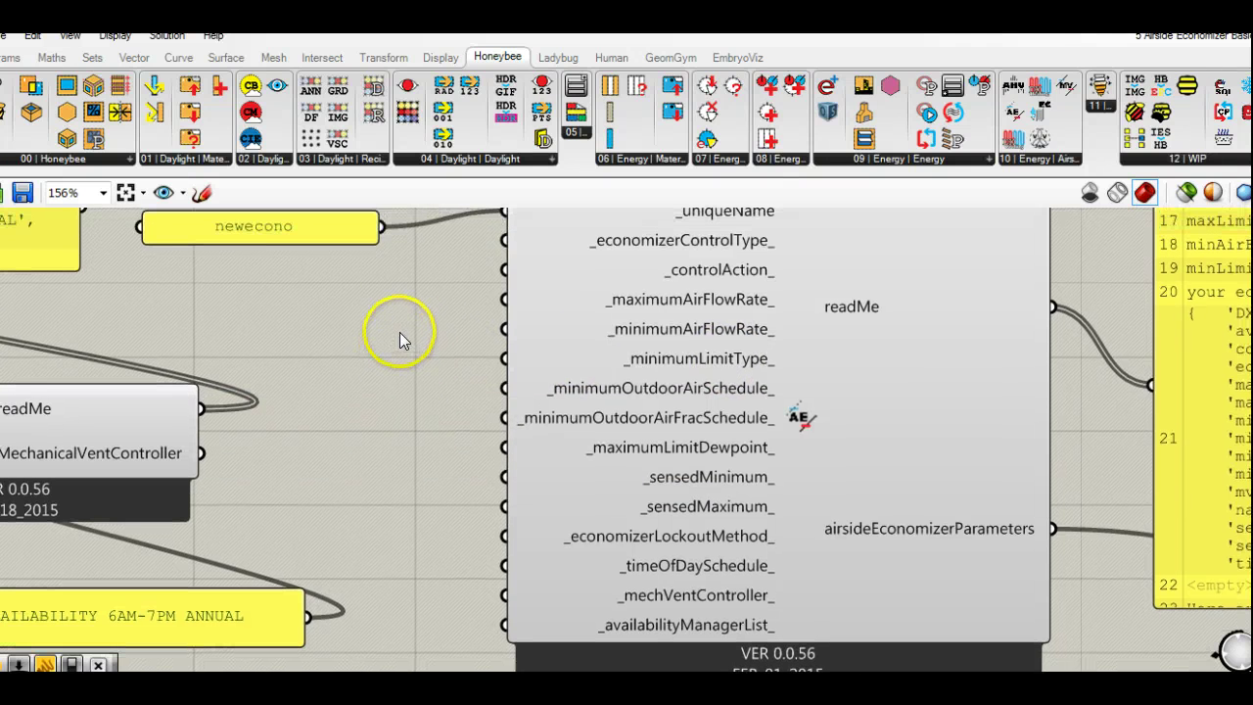
# - Open the airside economizer's Python source, review the minLimitdict options ProportionalMinimum and FixedMinimum, and close the script editor
pyautogui.click(797, 419)
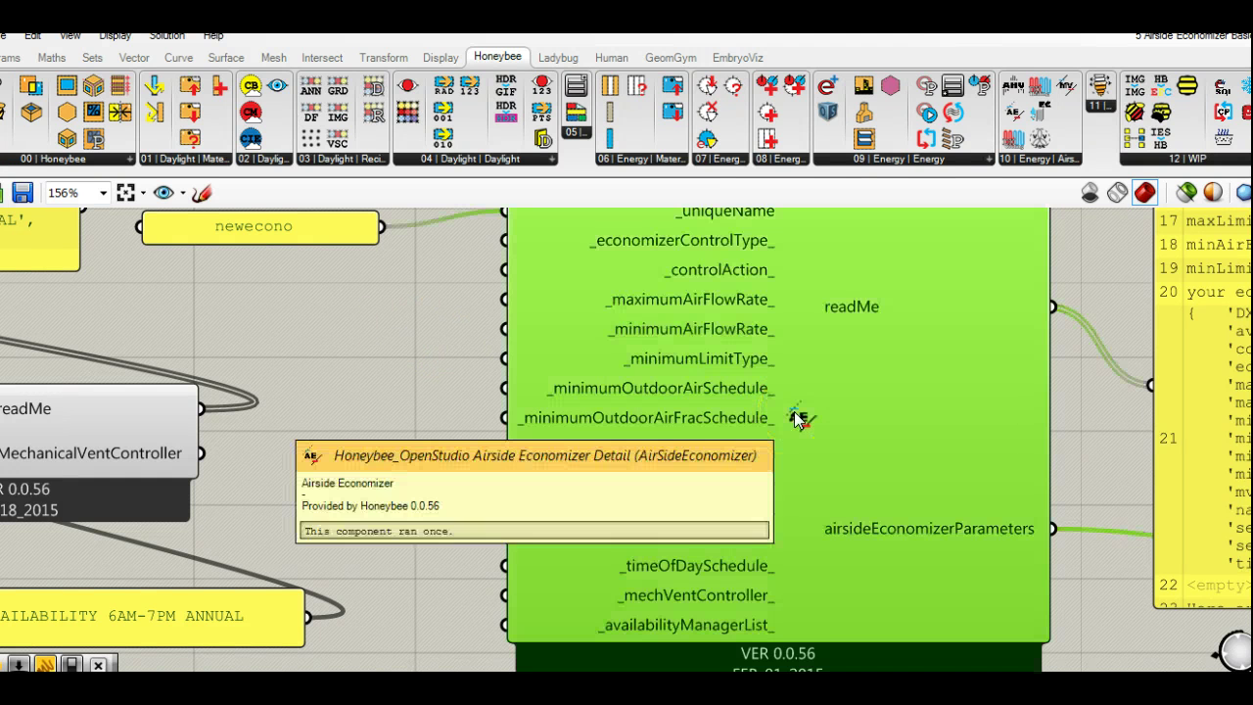
pyautogui.doubleClick(797, 419)
pyautogui.scroll(-19, 318, 293)
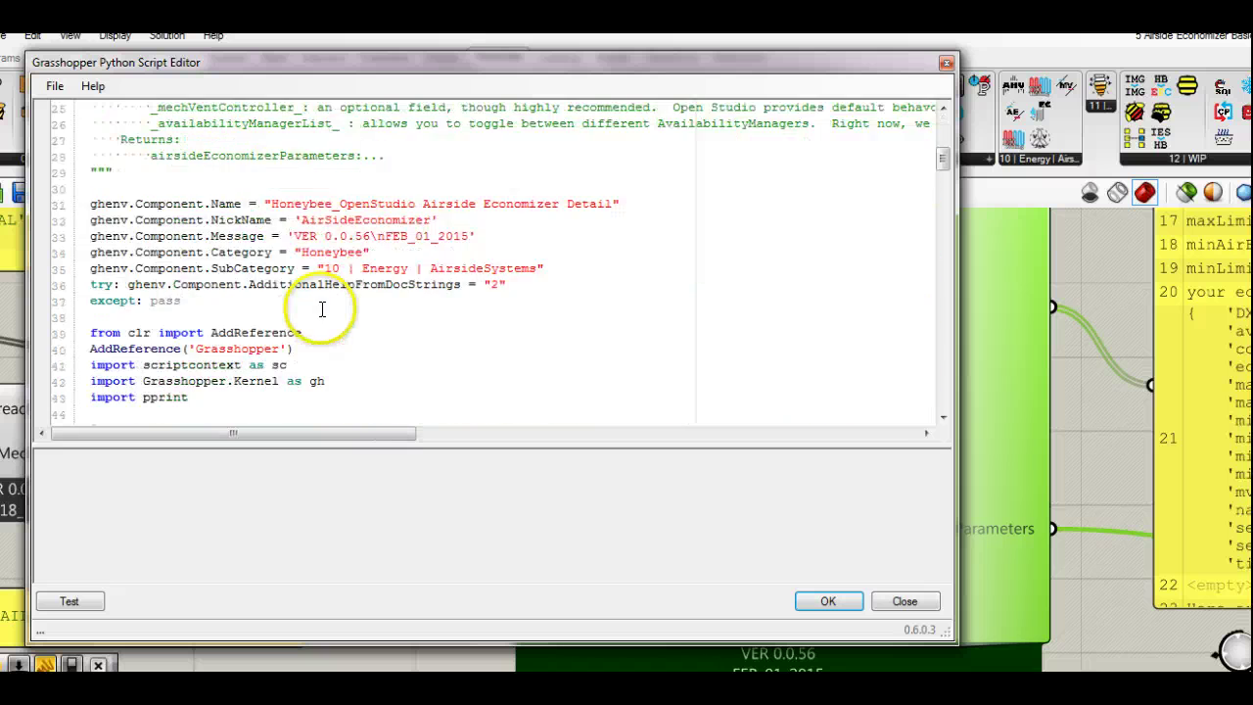
pyautogui.scroll(-7, 318, 300)
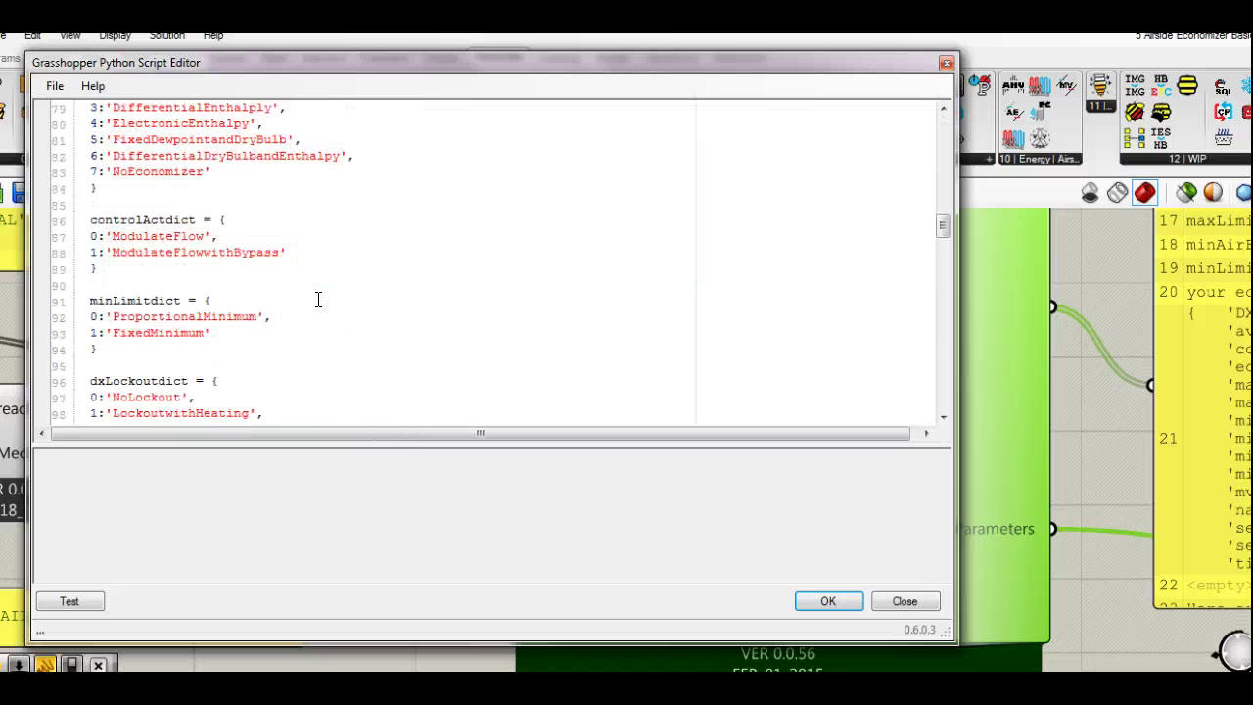
pyautogui.scroll(-1, 318, 300)
pyautogui.moveTo(212, 284); pyautogui.dragTo(114, 285)
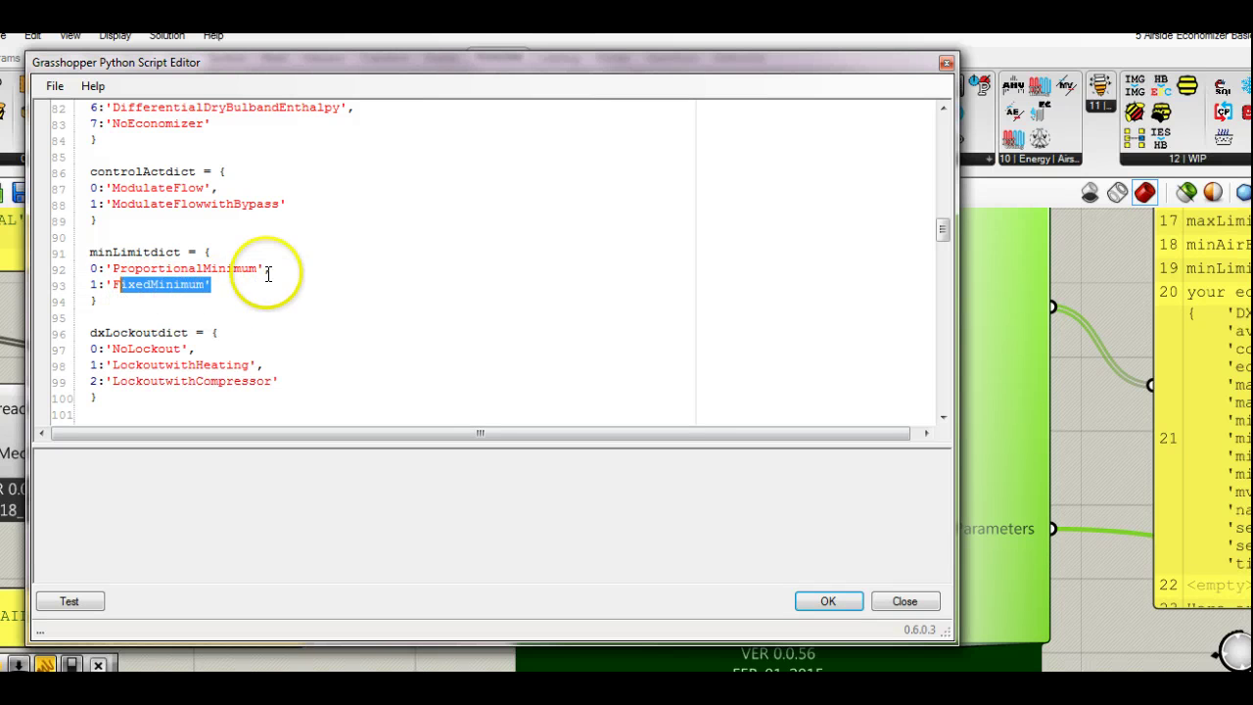
pyautogui.click(279, 268)
pyautogui.keyDown('shift'); pyautogui.click(114, 268); pyautogui.keyUp('shift')
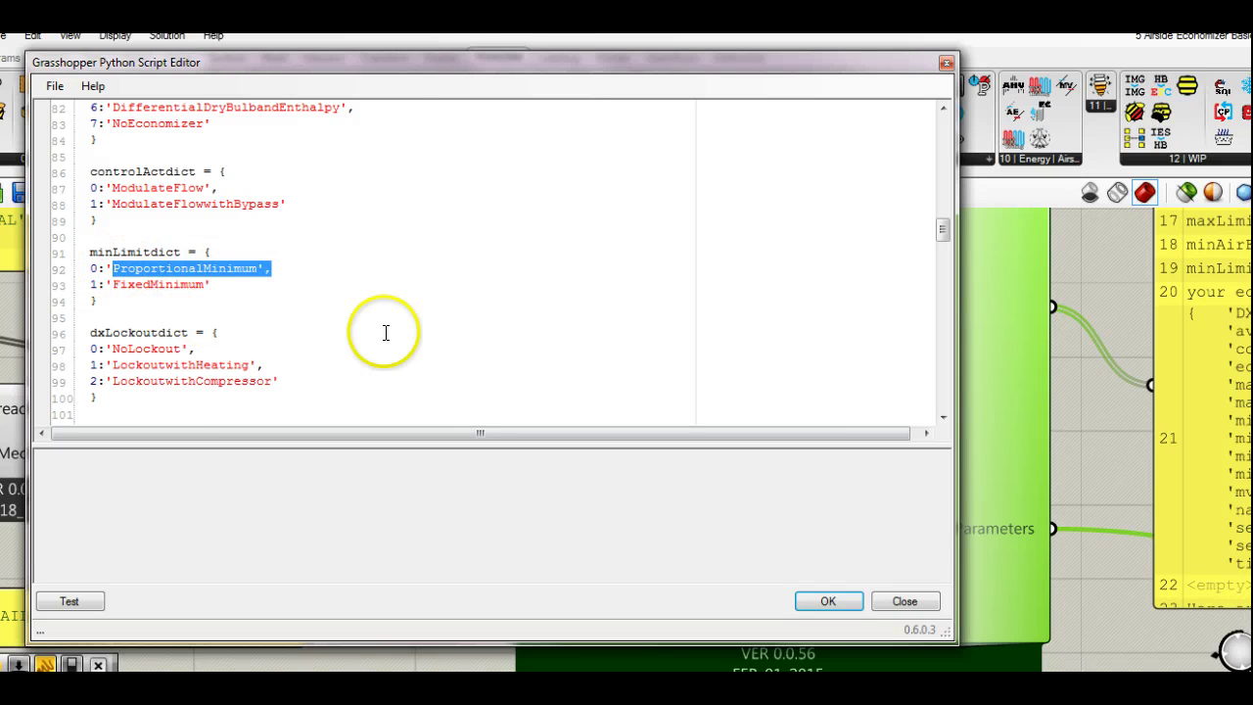
pyautogui.click(903, 602)
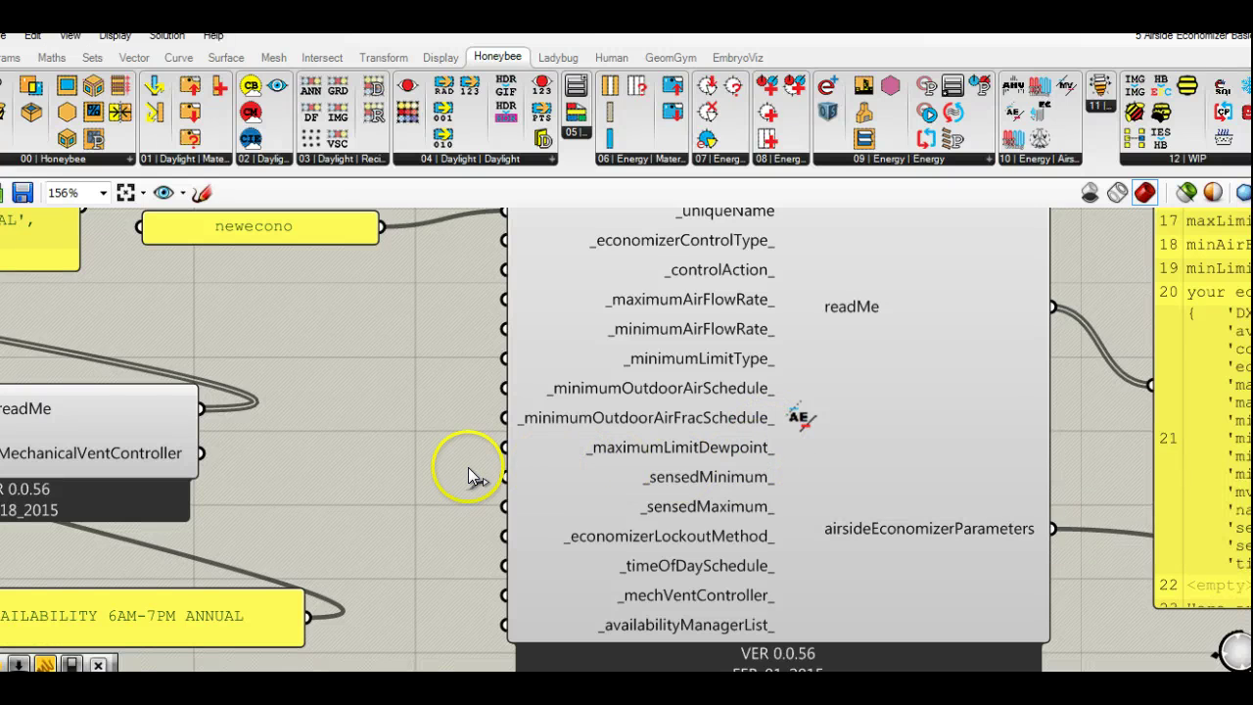
# - Read the description of the economizer's _maximumLimitDewpoint_ input and compare it with the _economizerControlType_ options
pyautogui.moveTo(681, 455)
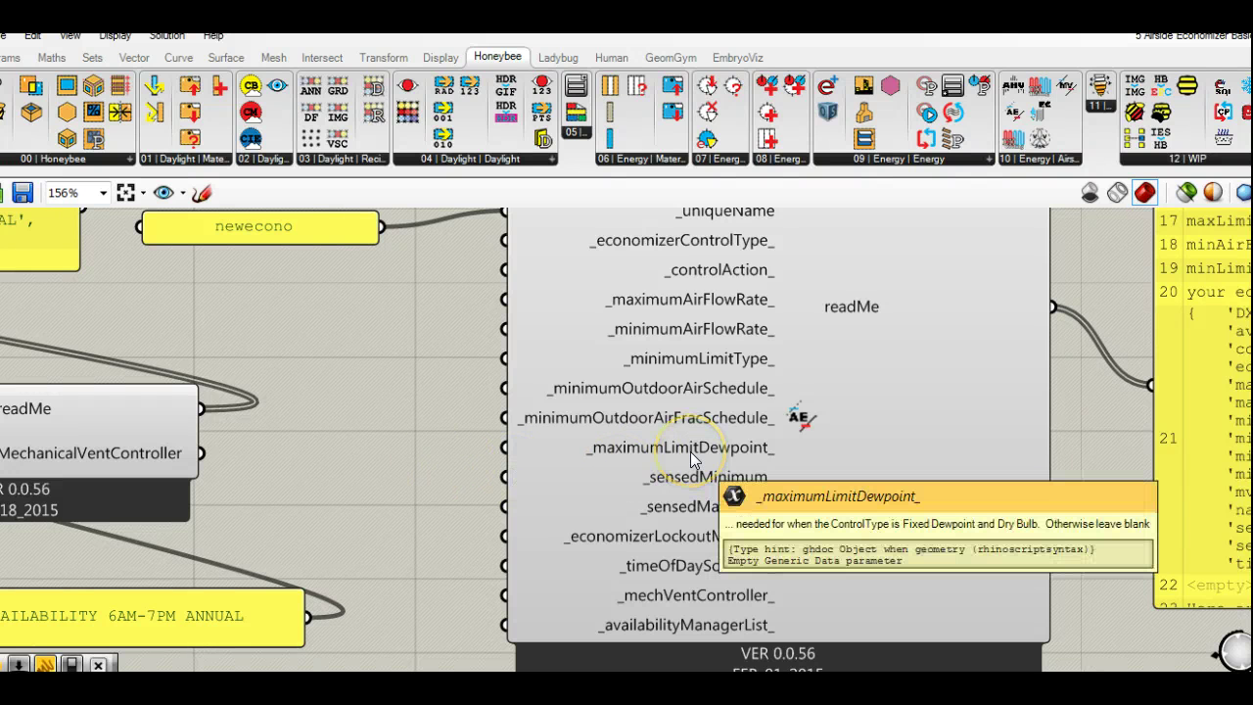
pyautogui.moveTo(343, 411); pyautogui.dragTo(340, 529, button='right')
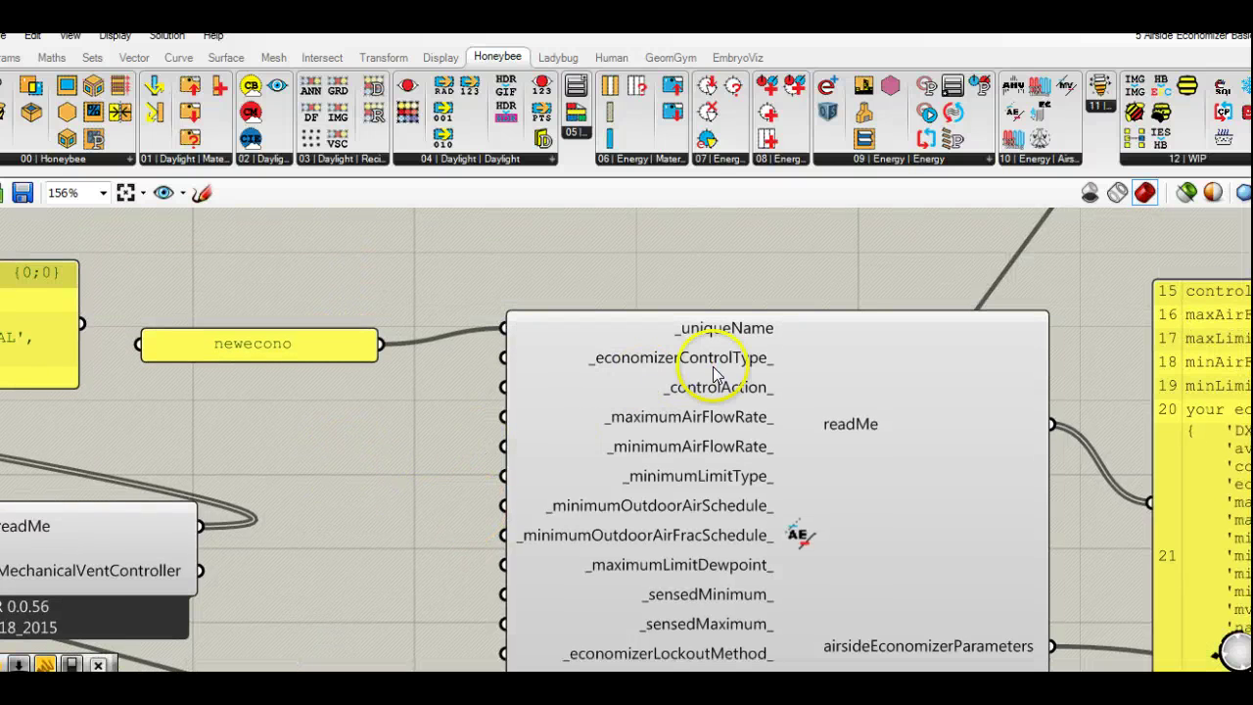
pyautogui.moveTo(719, 360)
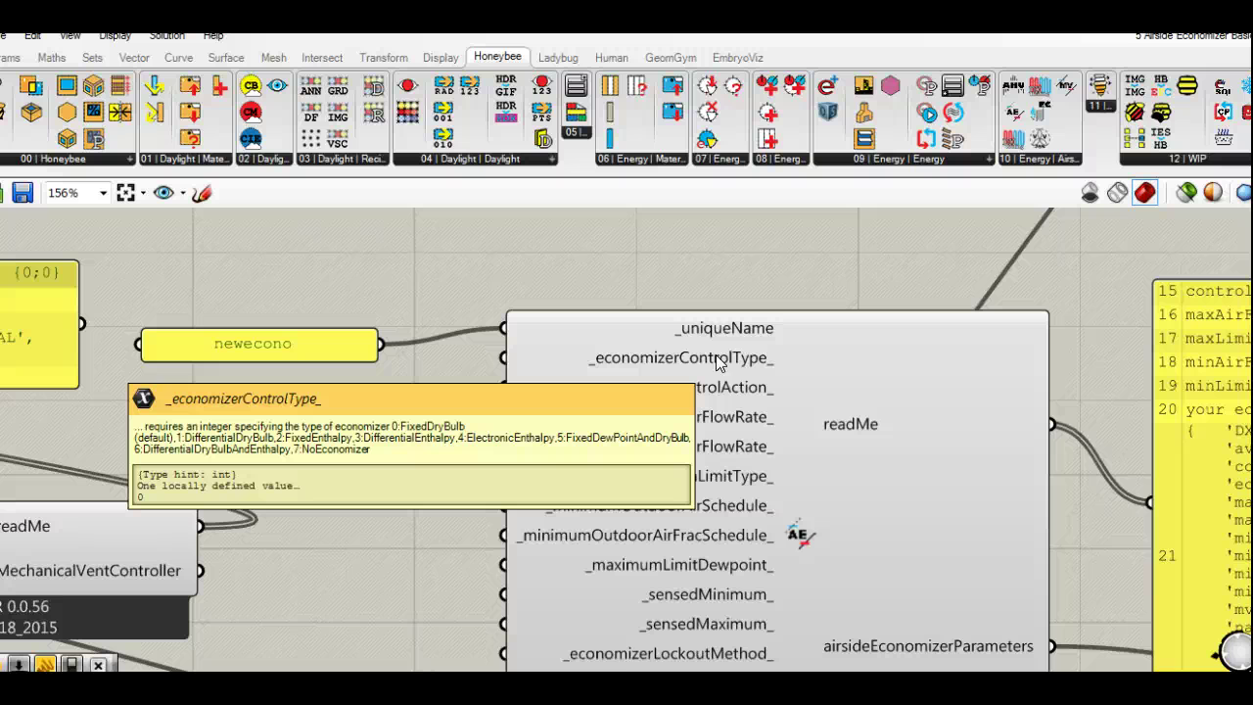
# - Examine the economizer's _sensedMinimum_ and _sensedMaximum_ inputs, reading their descriptions against the _economizerControlType_ options
pyautogui.moveTo(374, 458); pyautogui.dragTo(377, 341, button='right')
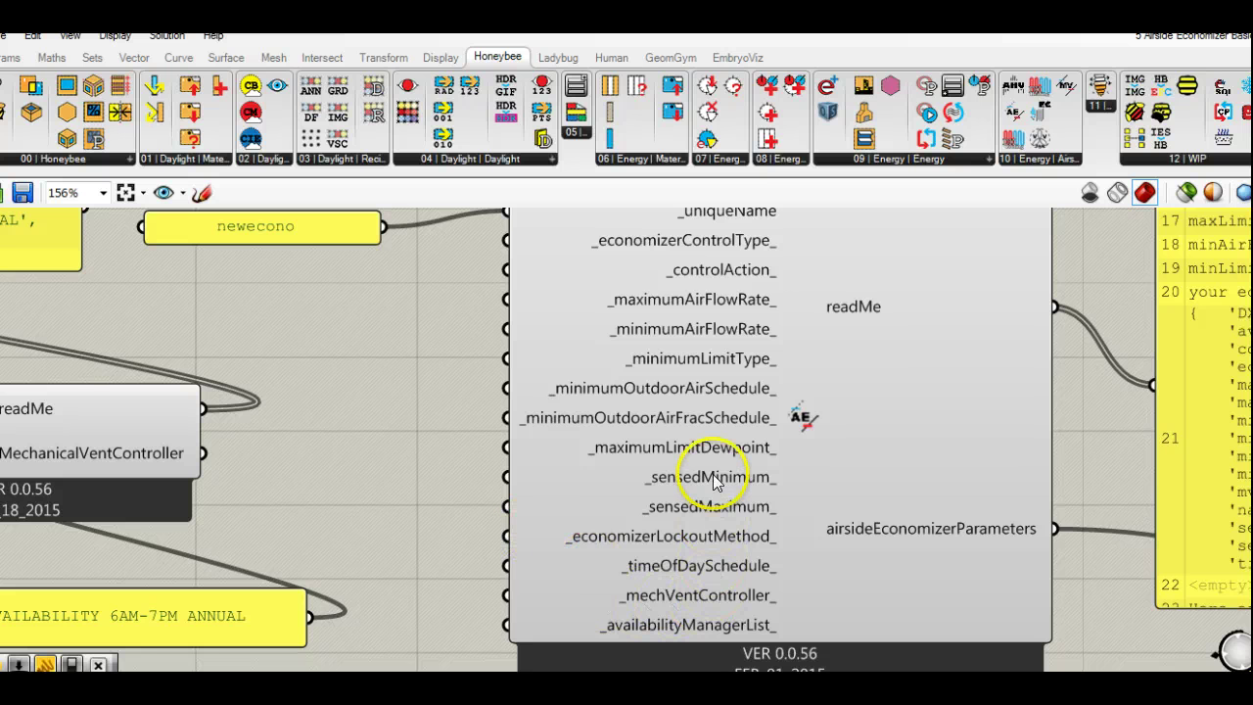
pyautogui.moveTo(715, 480)
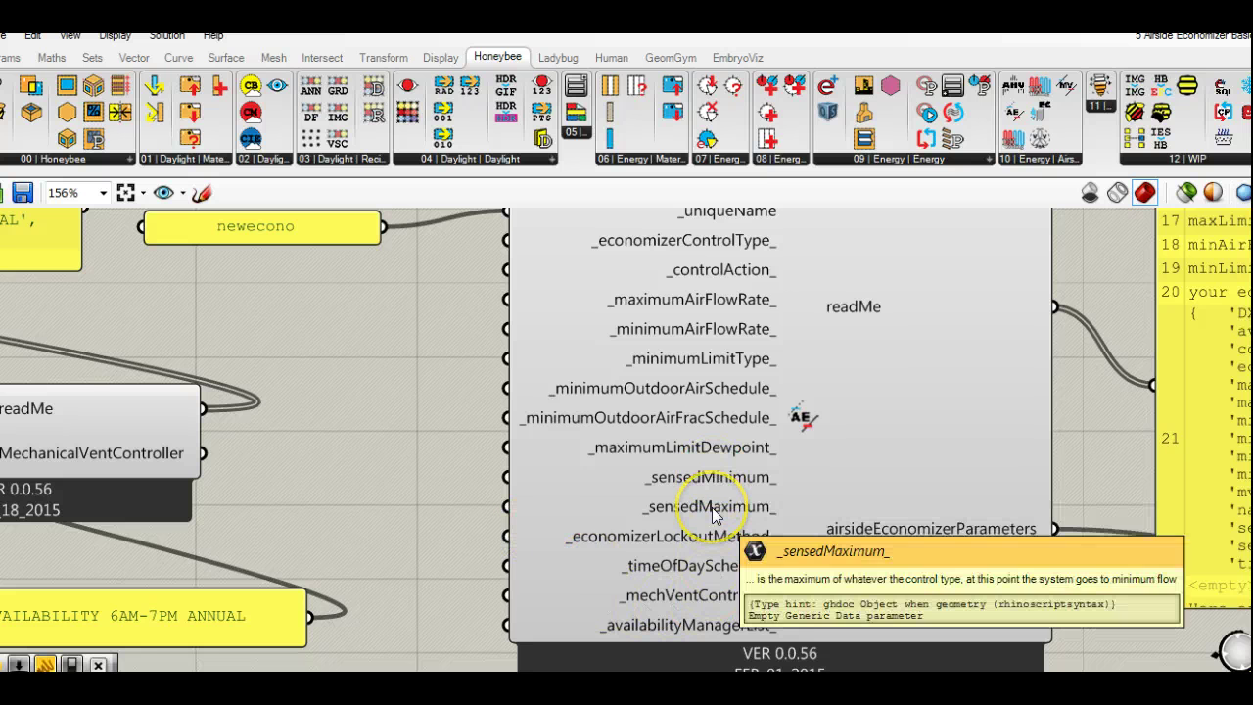
pyautogui.moveTo(408, 382); pyautogui.dragTo(398, 408, button='right')
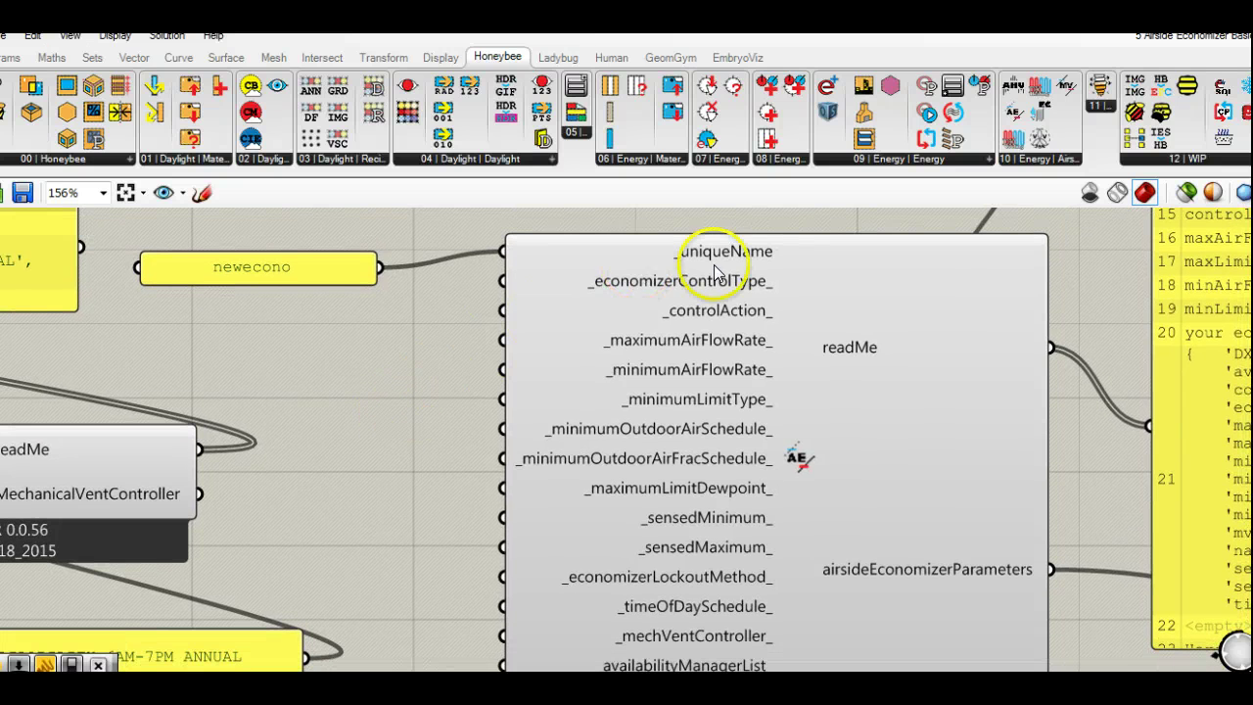
pyautogui.moveTo(694, 281)
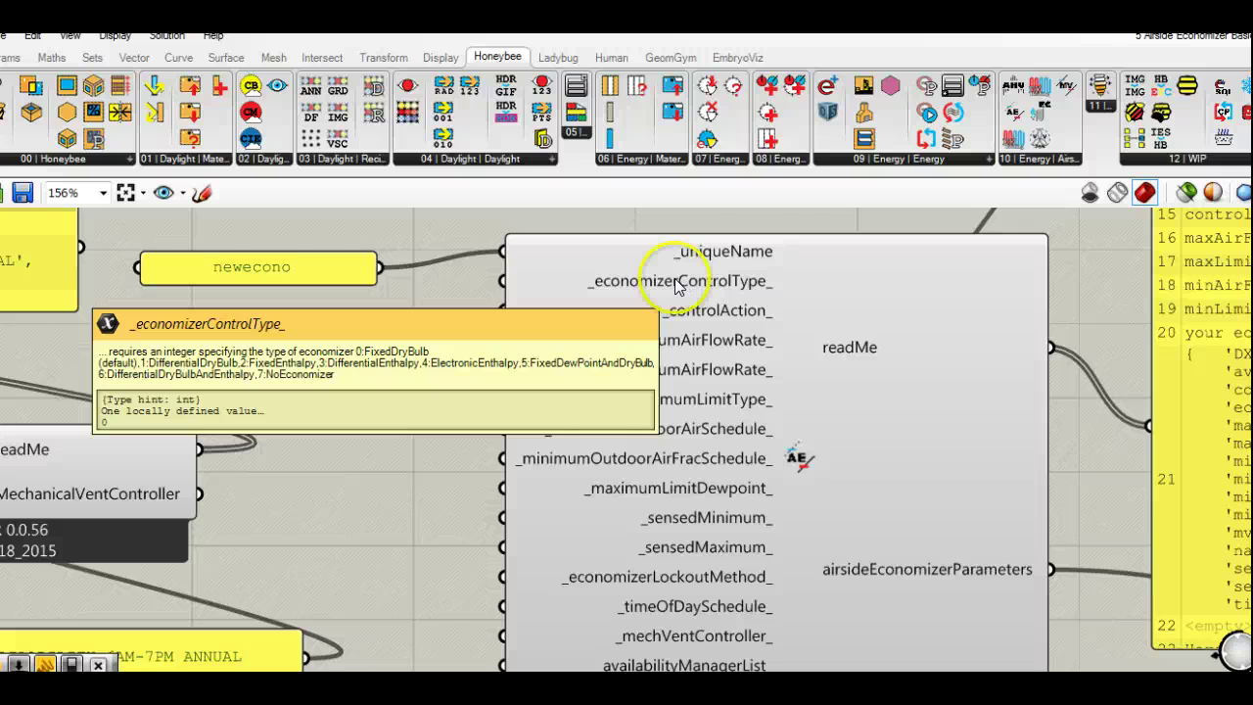
pyautogui.moveTo(442, 506); pyautogui.dragTo(437, 413, button='right')
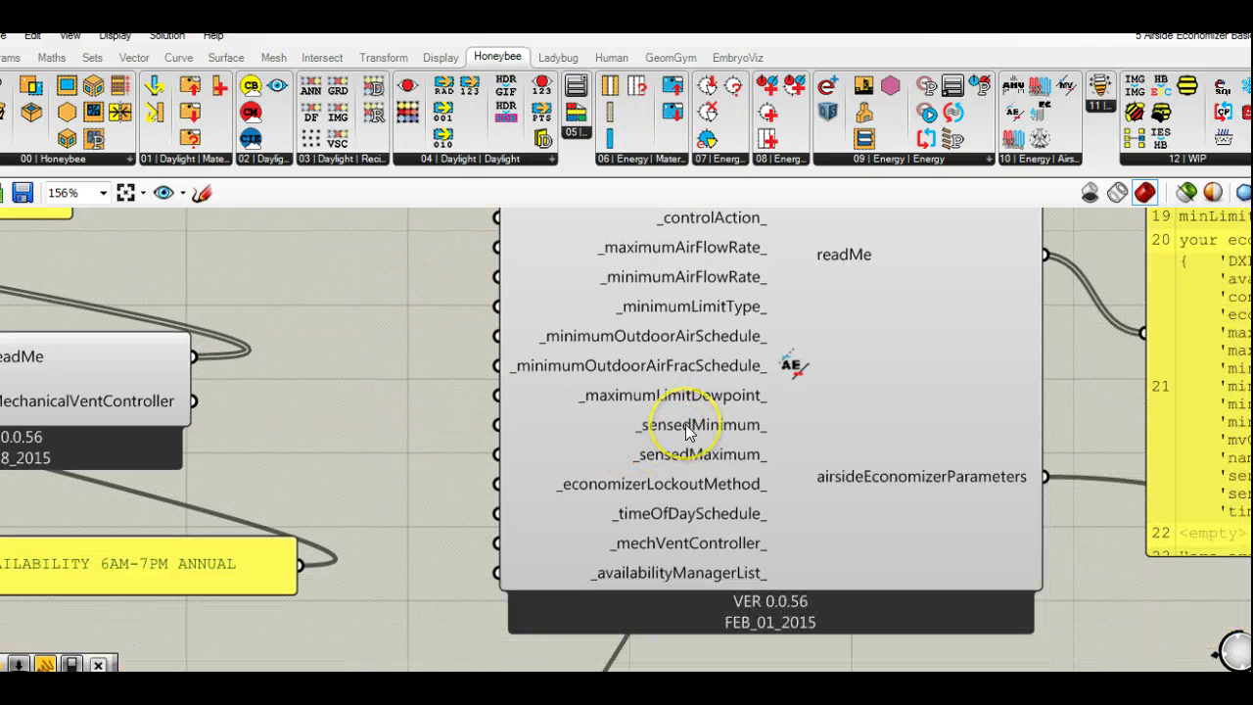
pyautogui.moveTo(688, 434)
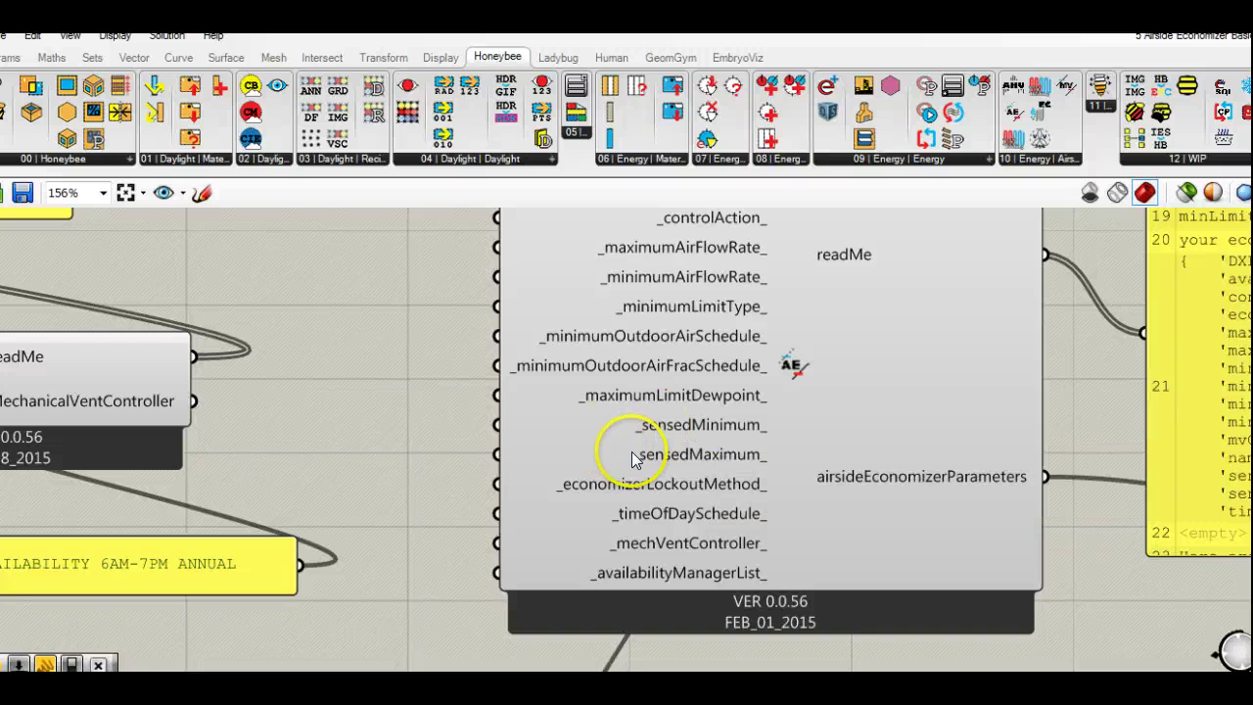
pyautogui.moveTo(664, 460)
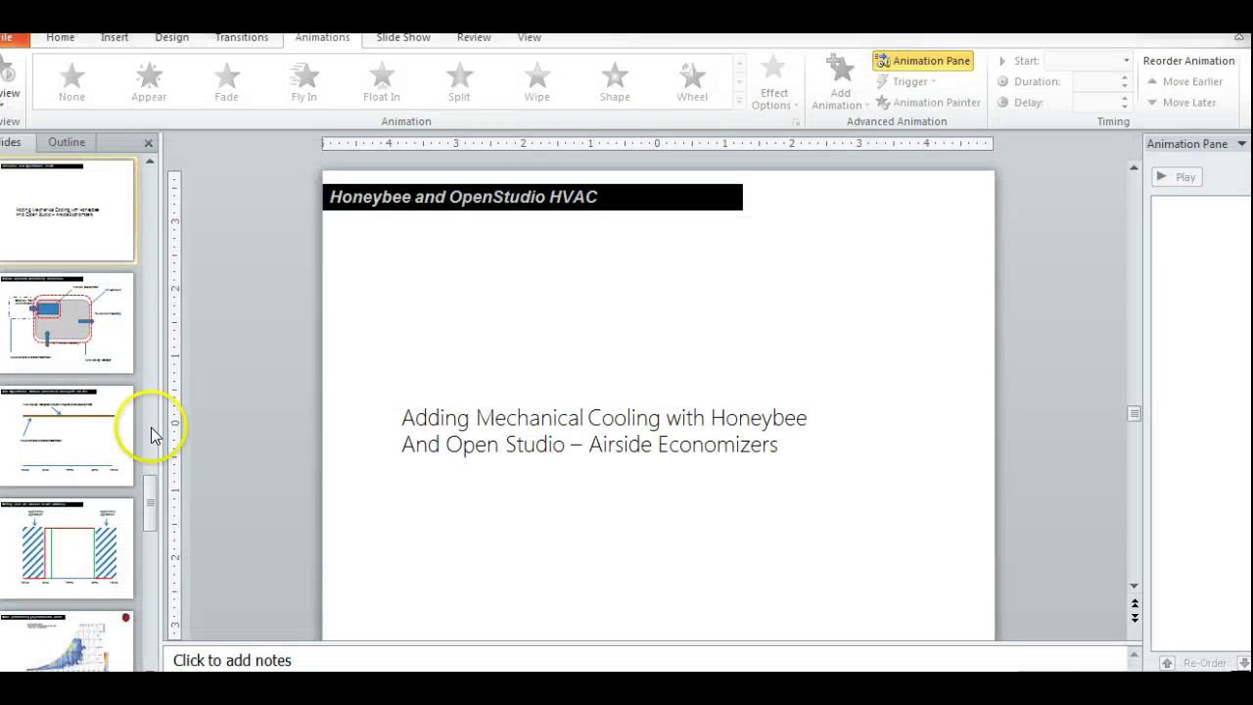
# - Show the Airside Systems Availability Schedules slide in PowerPoint, then return to the economizer's control type and sensed limit inputs in Grasshopper
pyautogui.click(60, 315)
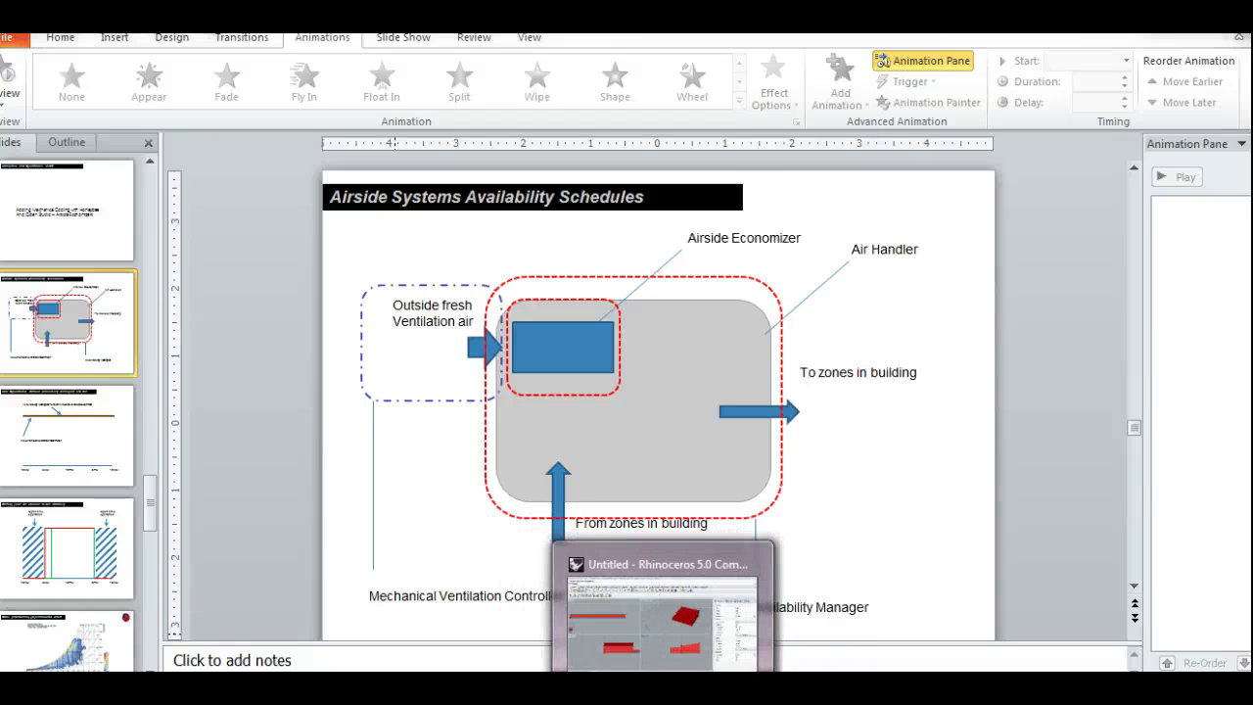
pyautogui.click(662, 617)
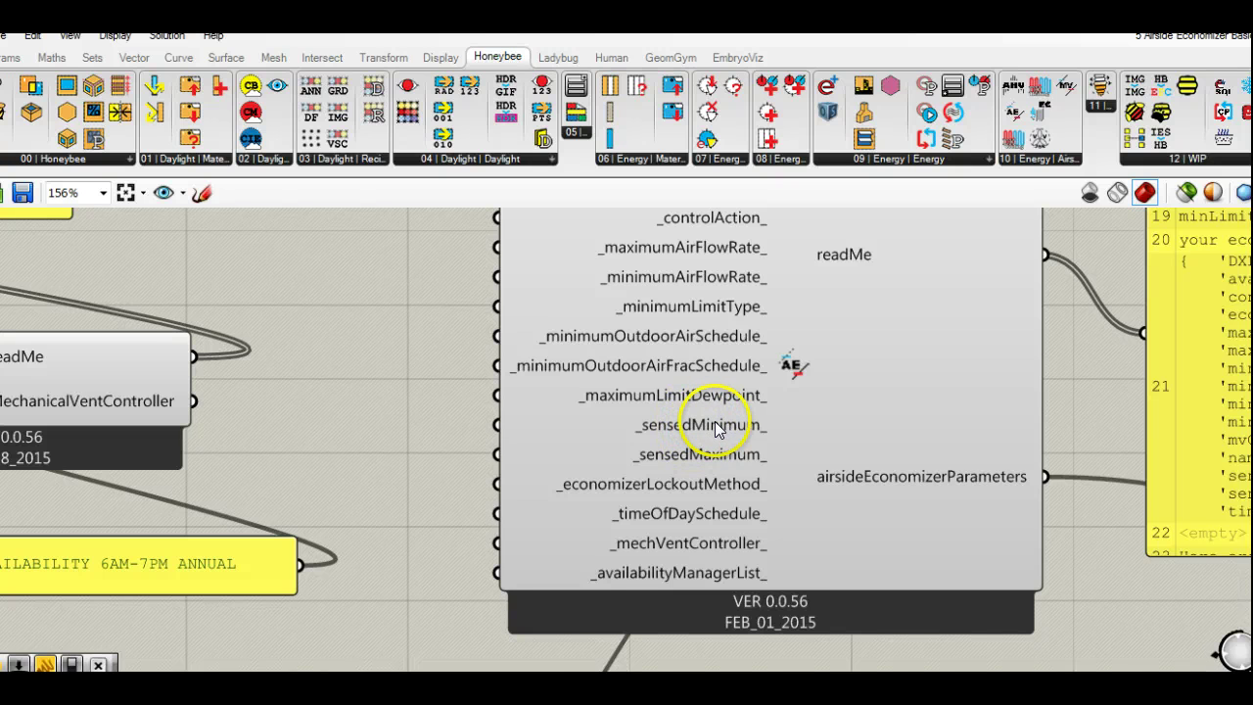
pyautogui.moveTo(716, 427); pyautogui.dragTo(672, 515, button='right')
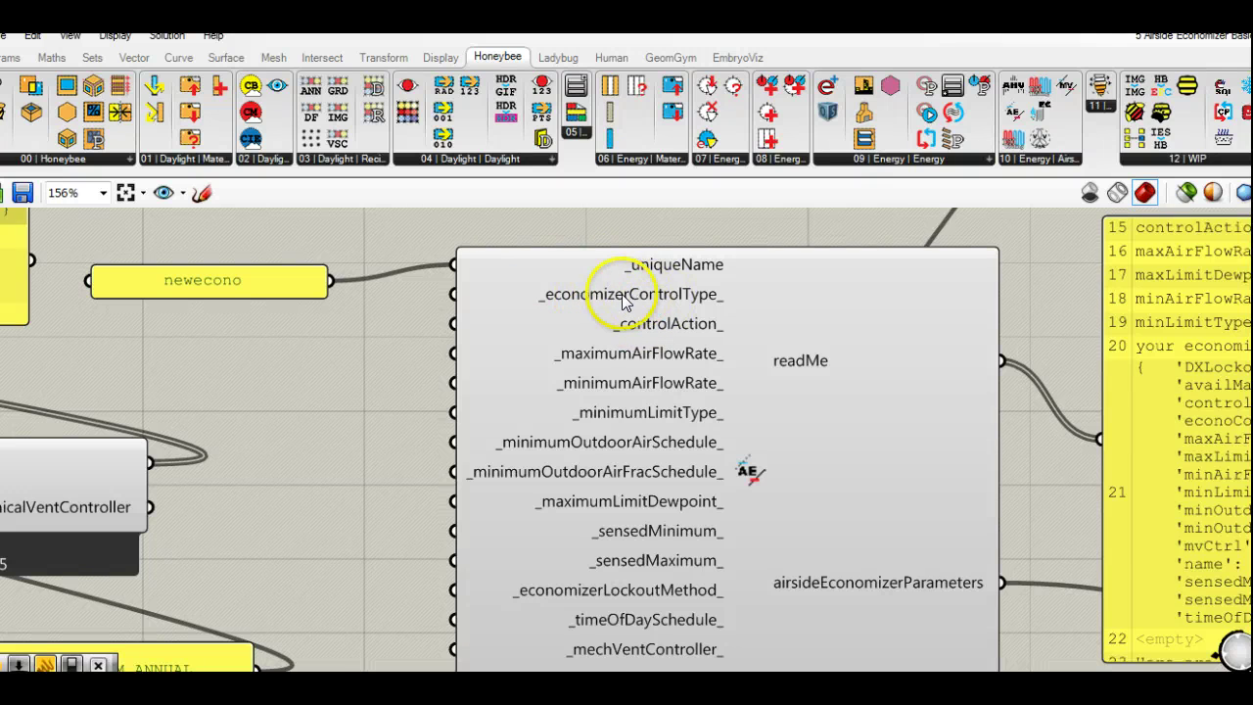
pyautogui.moveTo(638, 454); pyautogui.dragTo(596, 400, button='right')
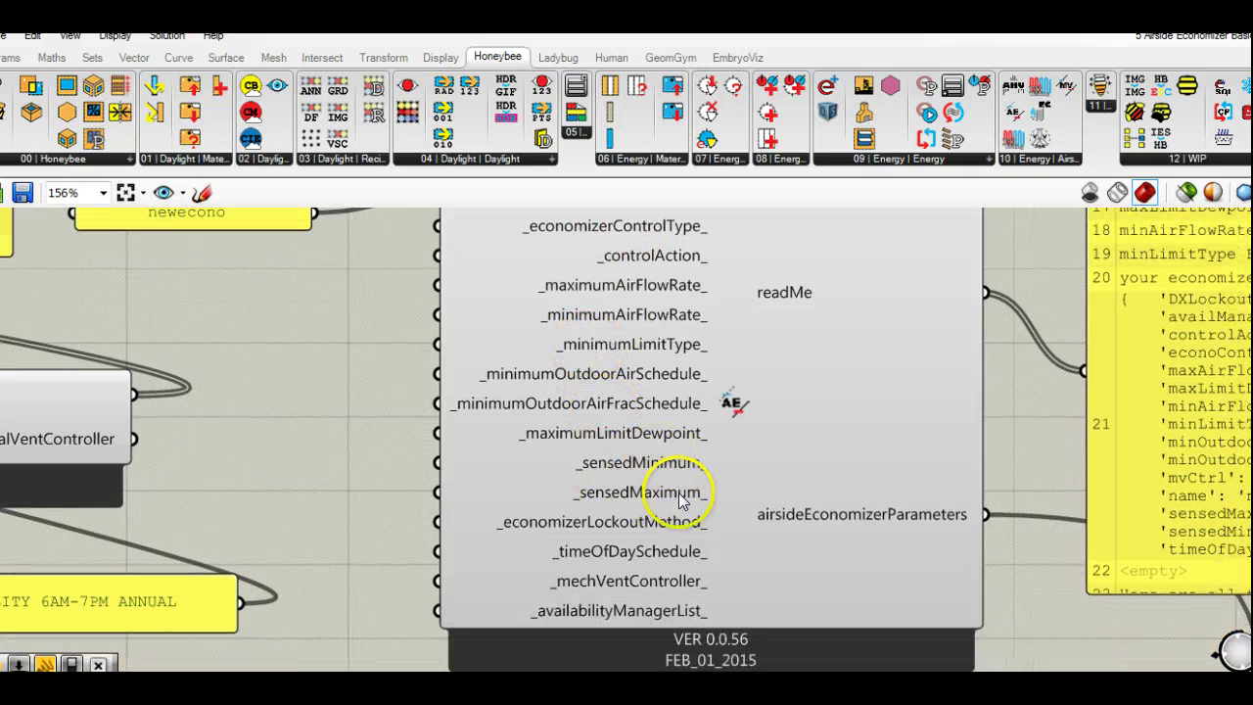
# - Examine the readMe panel's custom economizer definition and the Honeybee default economizer definition at its start
pyautogui.moveTo(1029, 484); pyautogui.dragTo(481, 475, button='right')
pyautogui.moveTo(779, 409); pyautogui.dragTo(691, 481, button='right')
pyautogui.scroll(-1, 712, 478)
pyautogui.moveTo(979, 477); pyautogui.dragTo(901, 477, button='right')
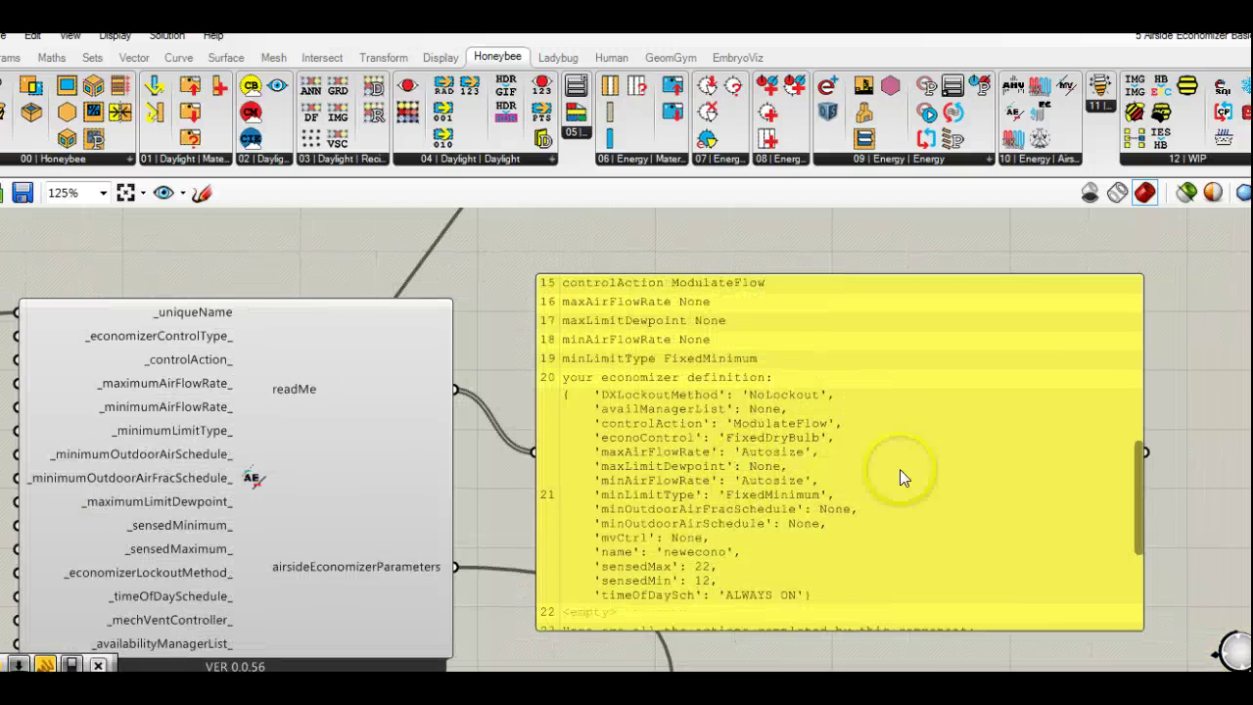
pyautogui.moveTo(1141, 475); pyautogui.dragTo(1116, 308)
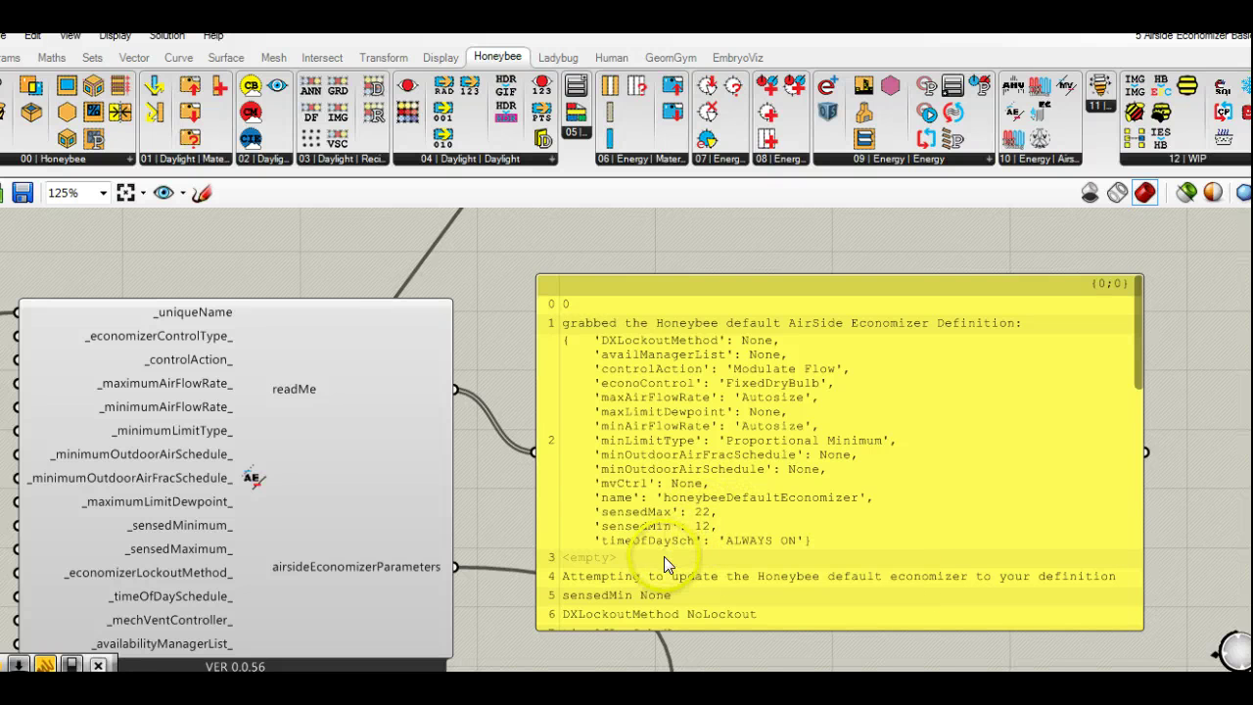
# - Read the _economizerLockoutMethod_ description, review the dxLockoutdict options in the economizer's Python source, and close the script editor
pyautogui.moveTo(543, 537); pyautogui.dragTo(671, 450, button='right')
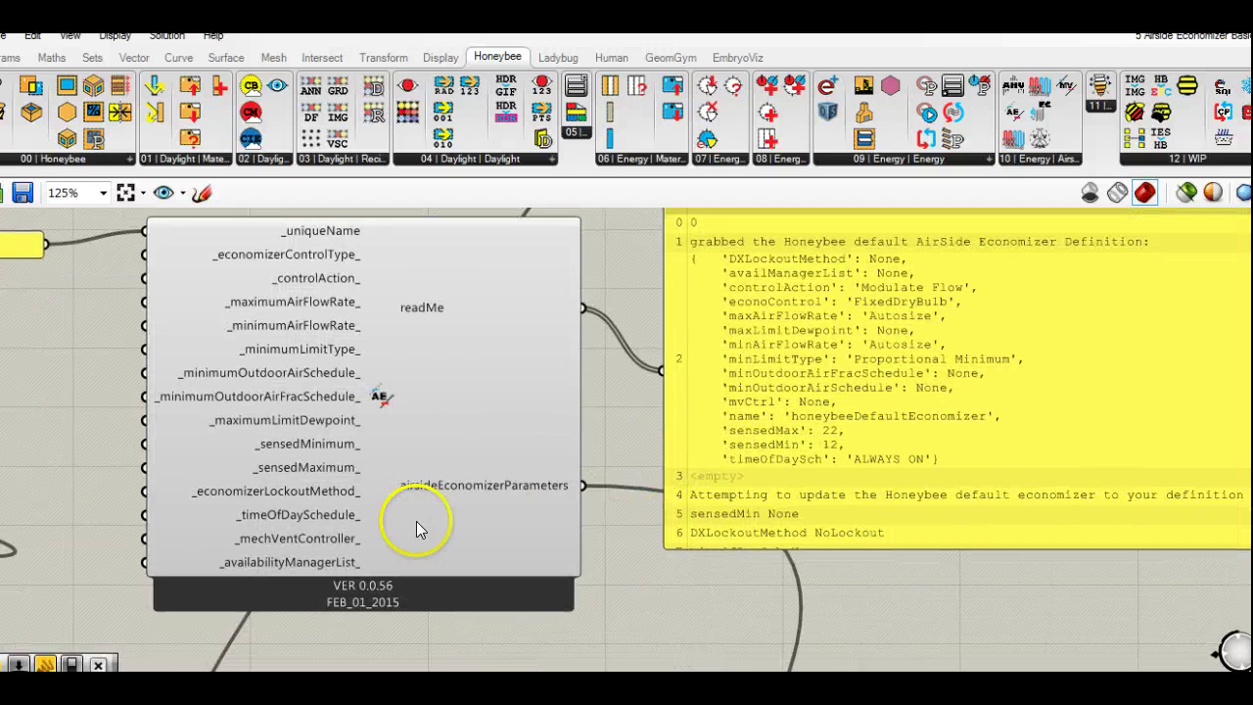
pyautogui.moveTo(399, 526); pyautogui.dragTo(543, 548, button='right')
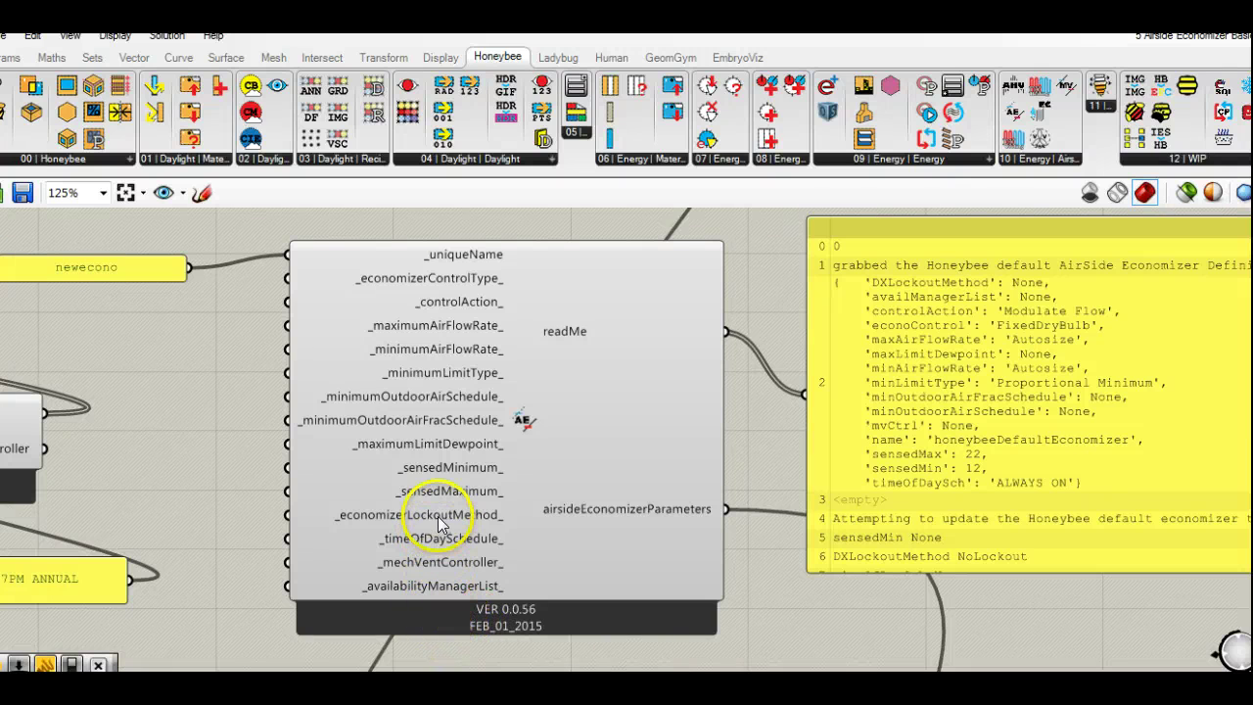
pyautogui.moveTo(438, 517)
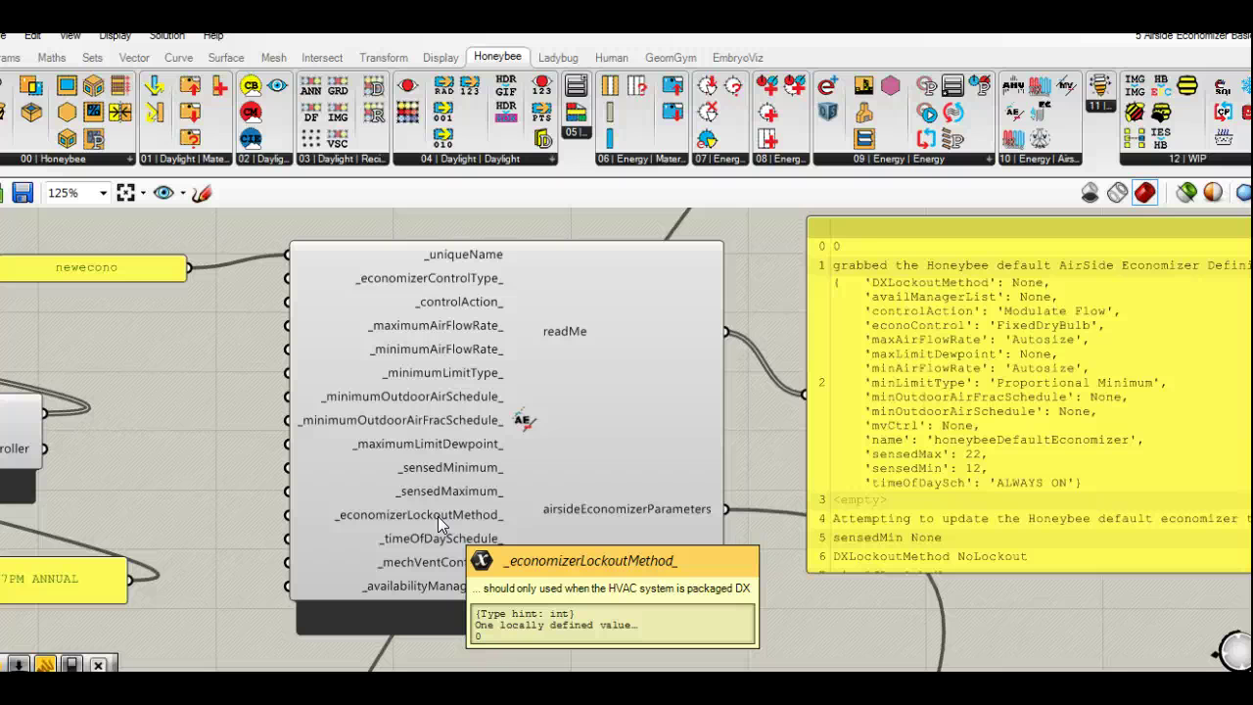
pyautogui.doubleClick(523, 411)
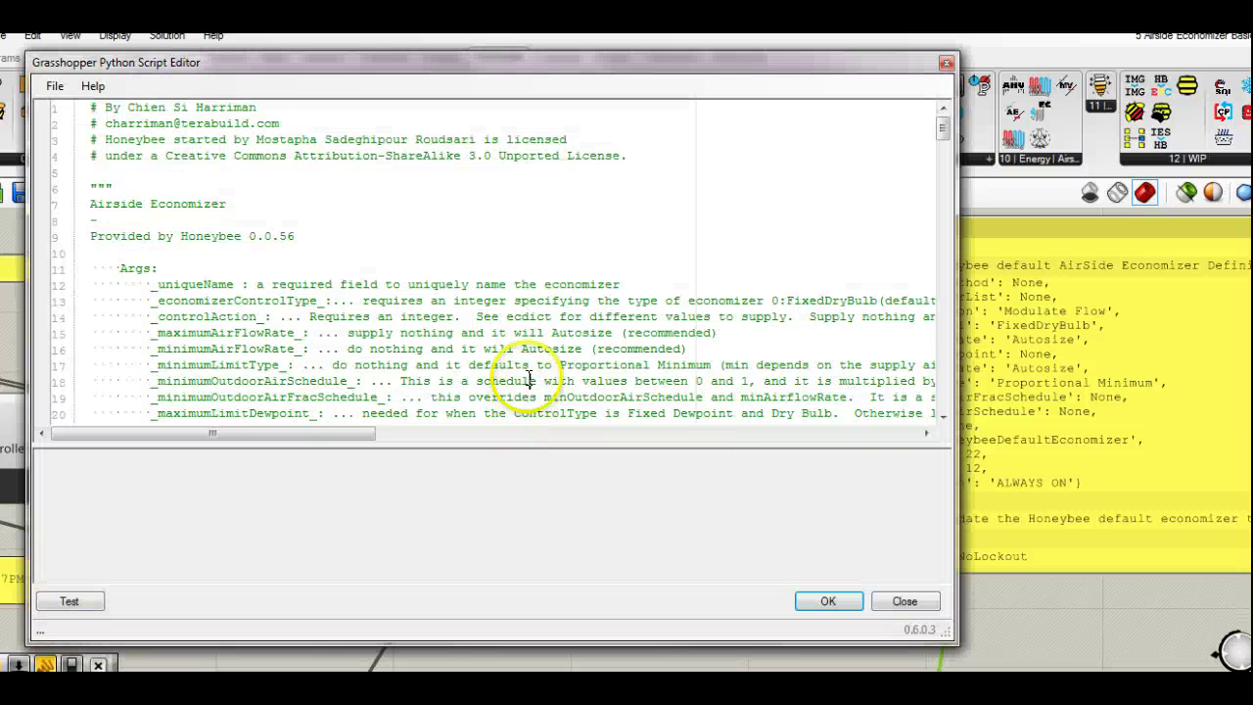
pyautogui.scroll(-17, 489, 372)
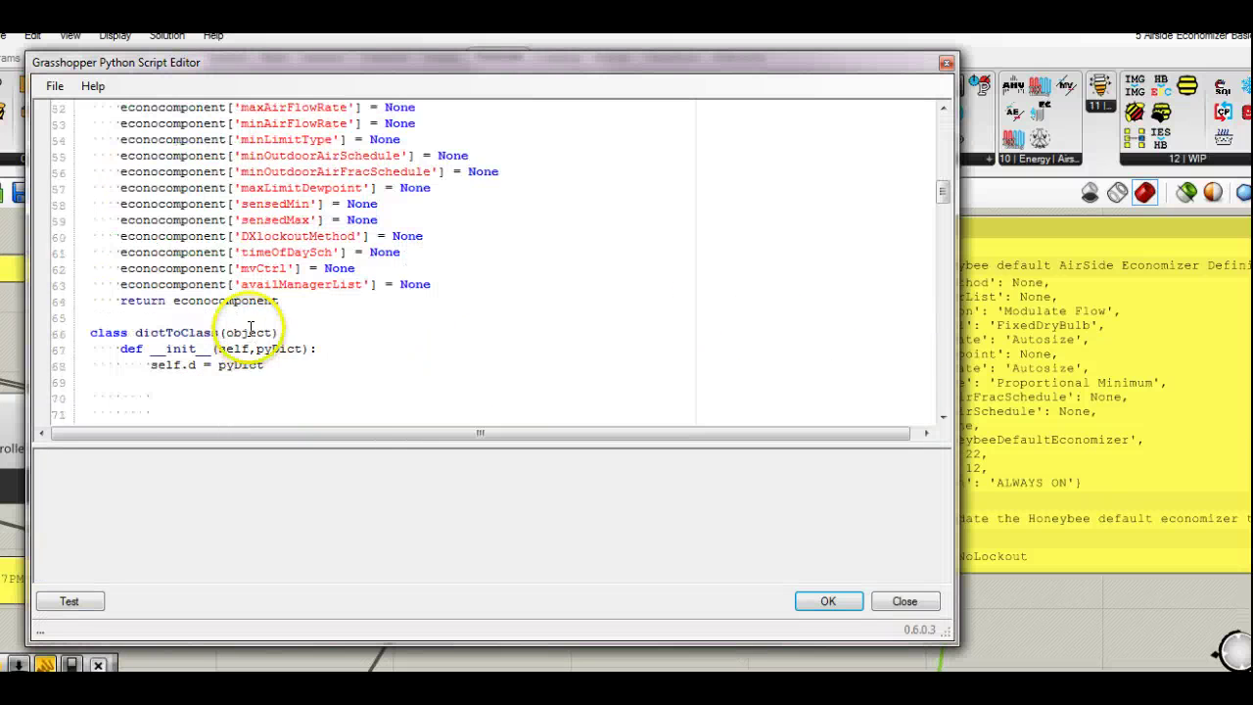
pyautogui.scroll(-12, 251, 328)
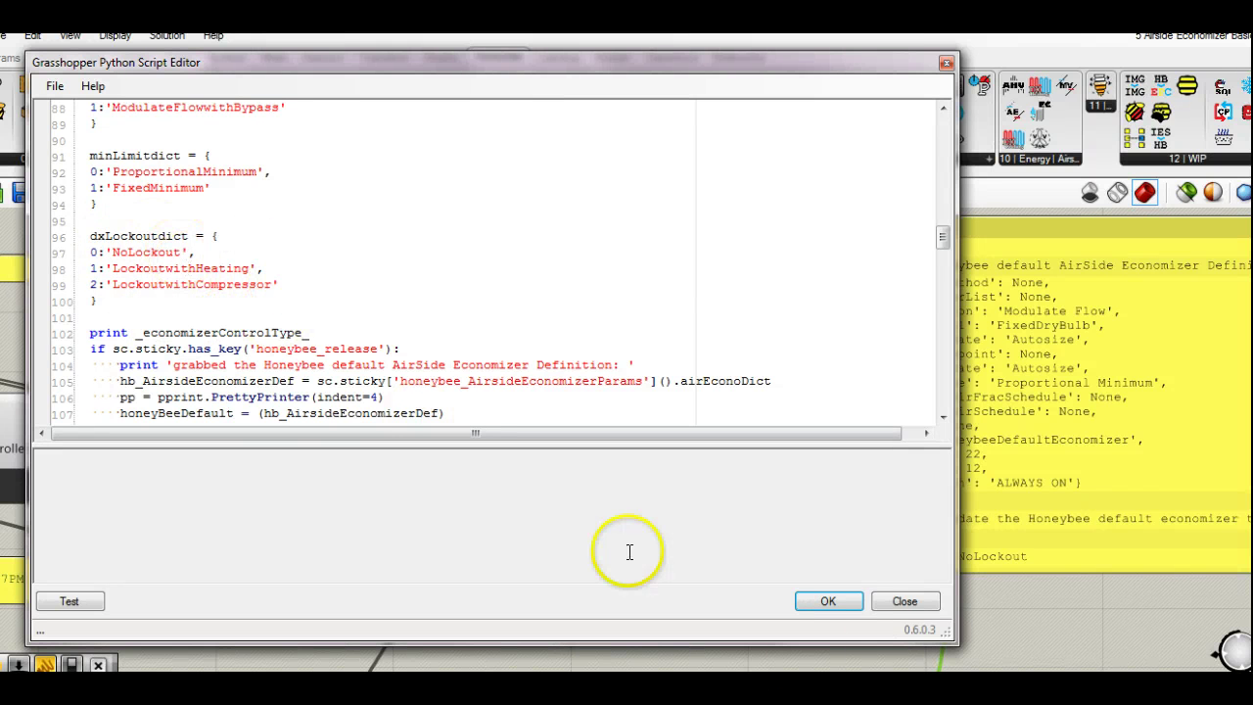
pyautogui.click(899, 601)
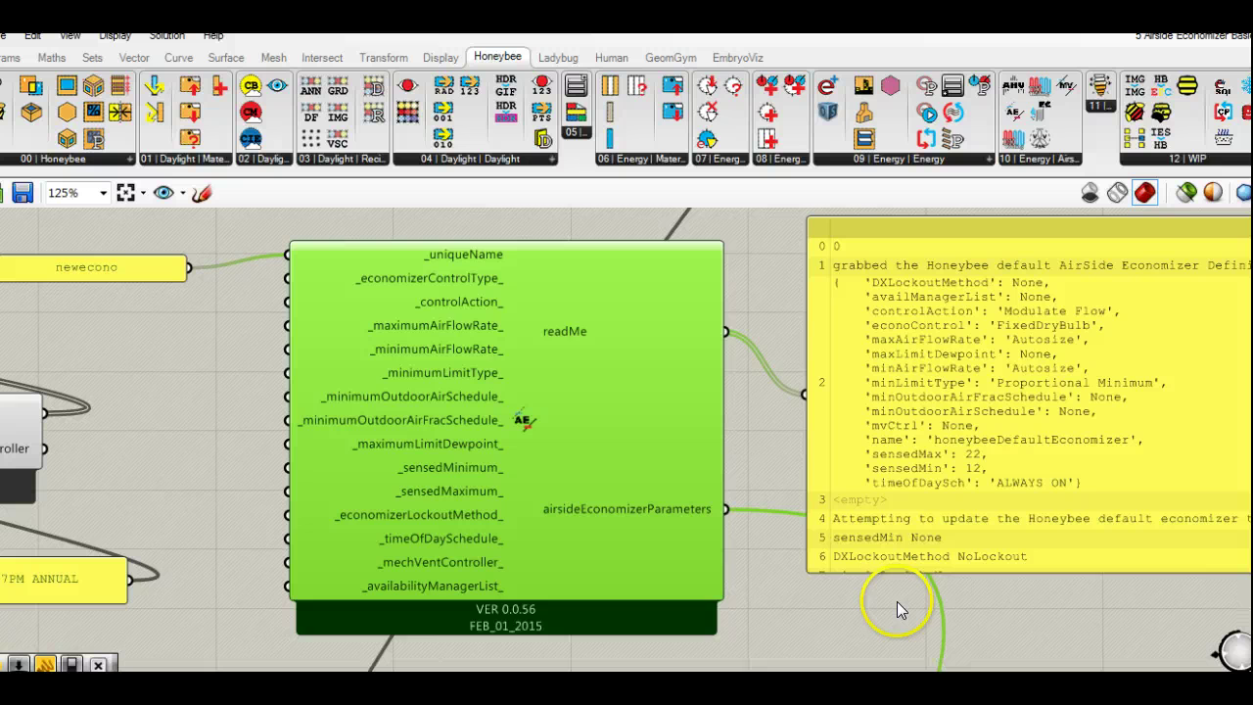
# - Add a number slider set to 2, connect it to the economizer's _economizerLockoutMethod_ input, and place it beside the component
pyautogui.doubleClick(139, 507)
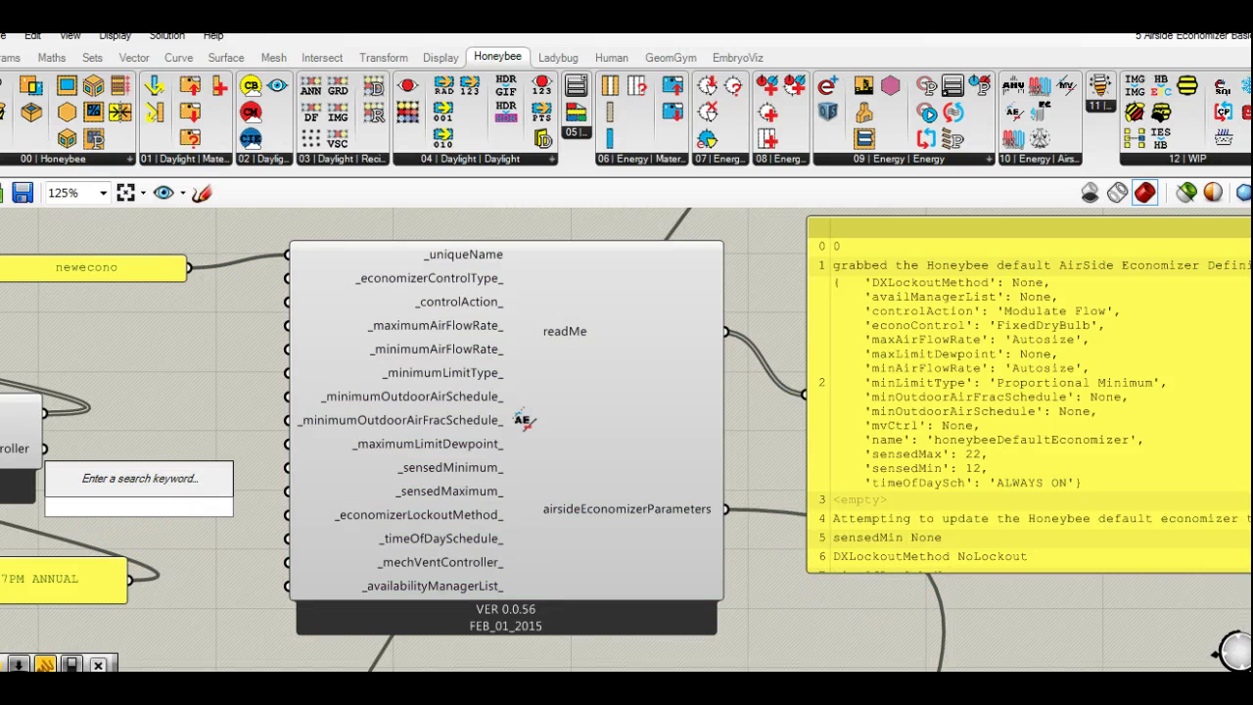
pyautogui.write('2')
pyautogui.press('Return')
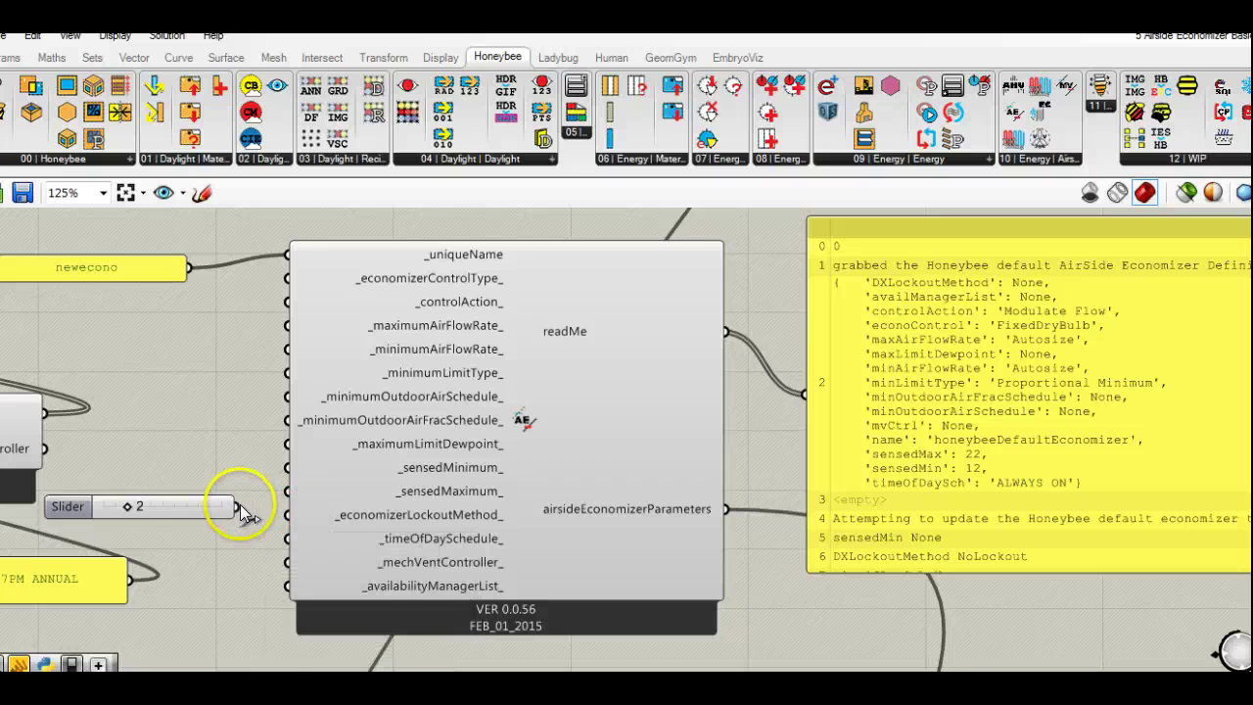
pyautogui.moveTo(238, 506); pyautogui.dragTo(286, 515)
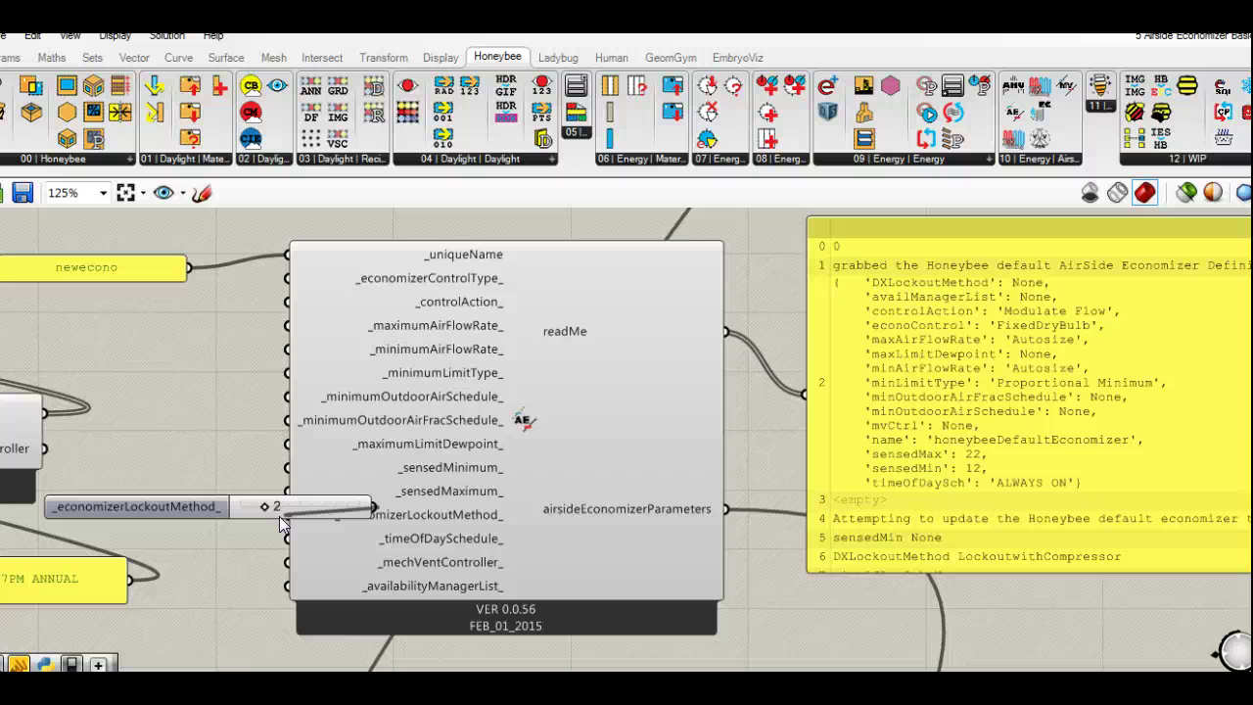
pyautogui.click(154, 506)
pyautogui.scroll(-10, 137, 507)
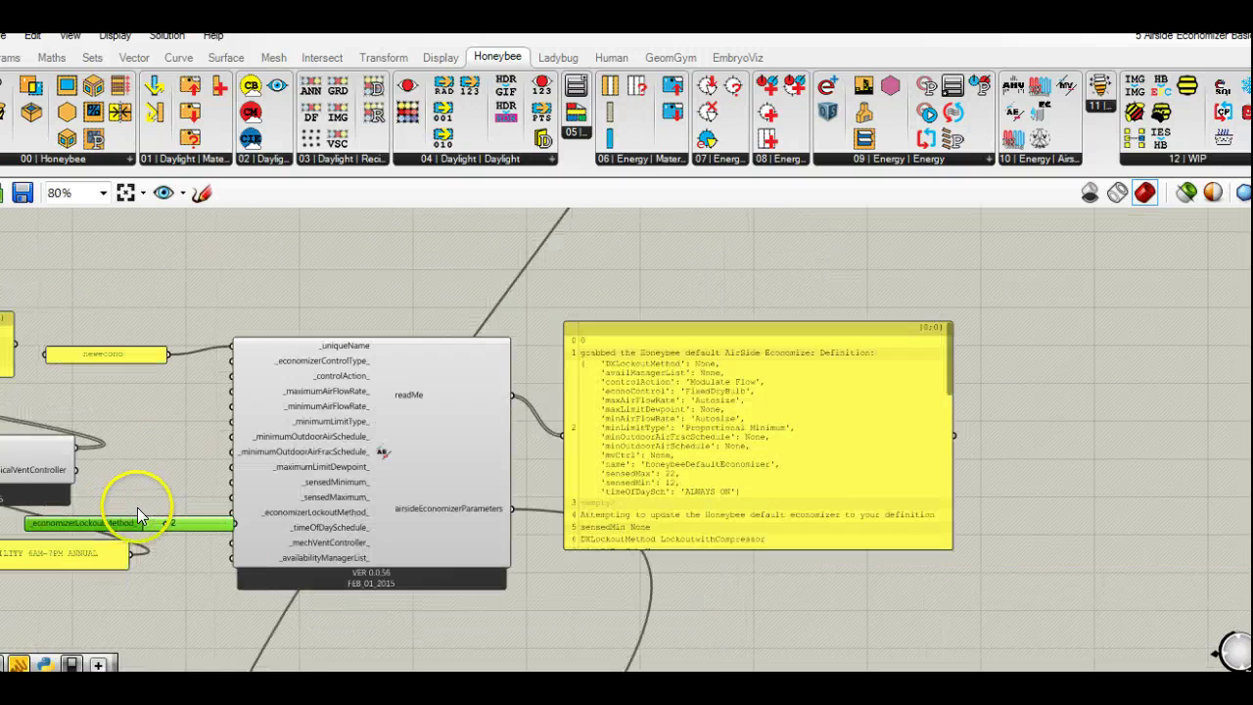
pyautogui.scroll(-3, 259, 527)
pyautogui.scroll(5, 293, 484)
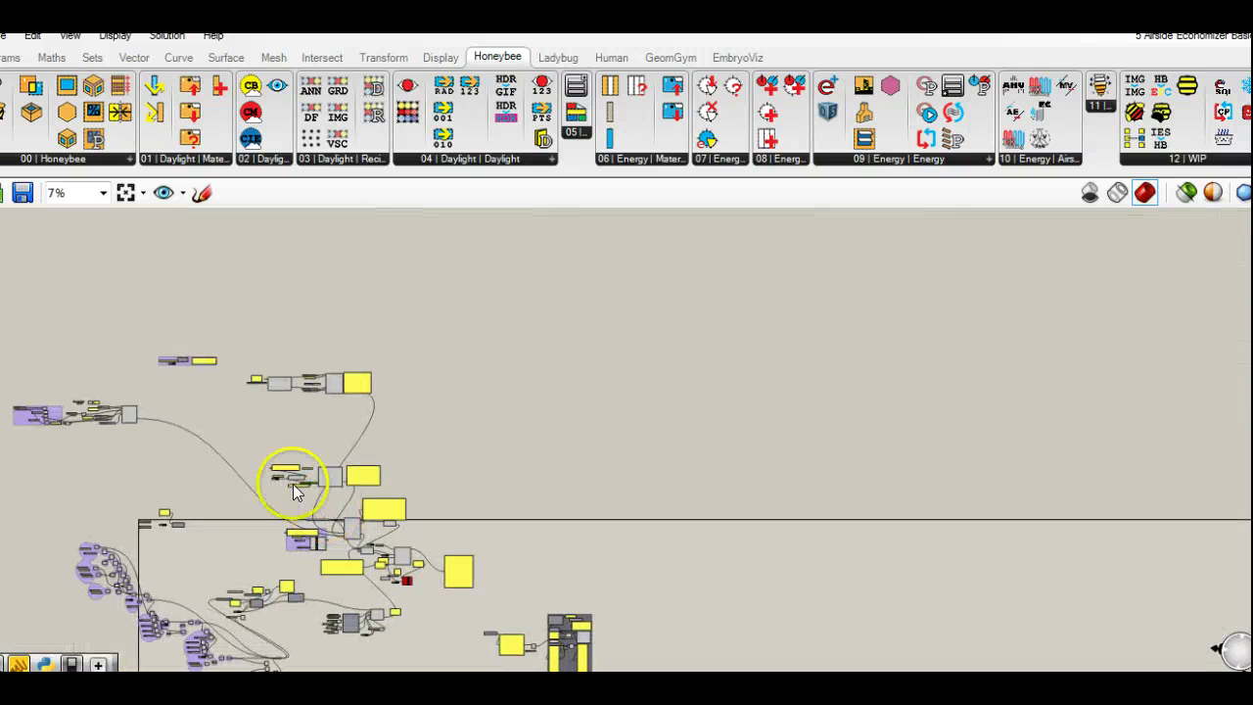
pyautogui.scroll(6, 299, 471)
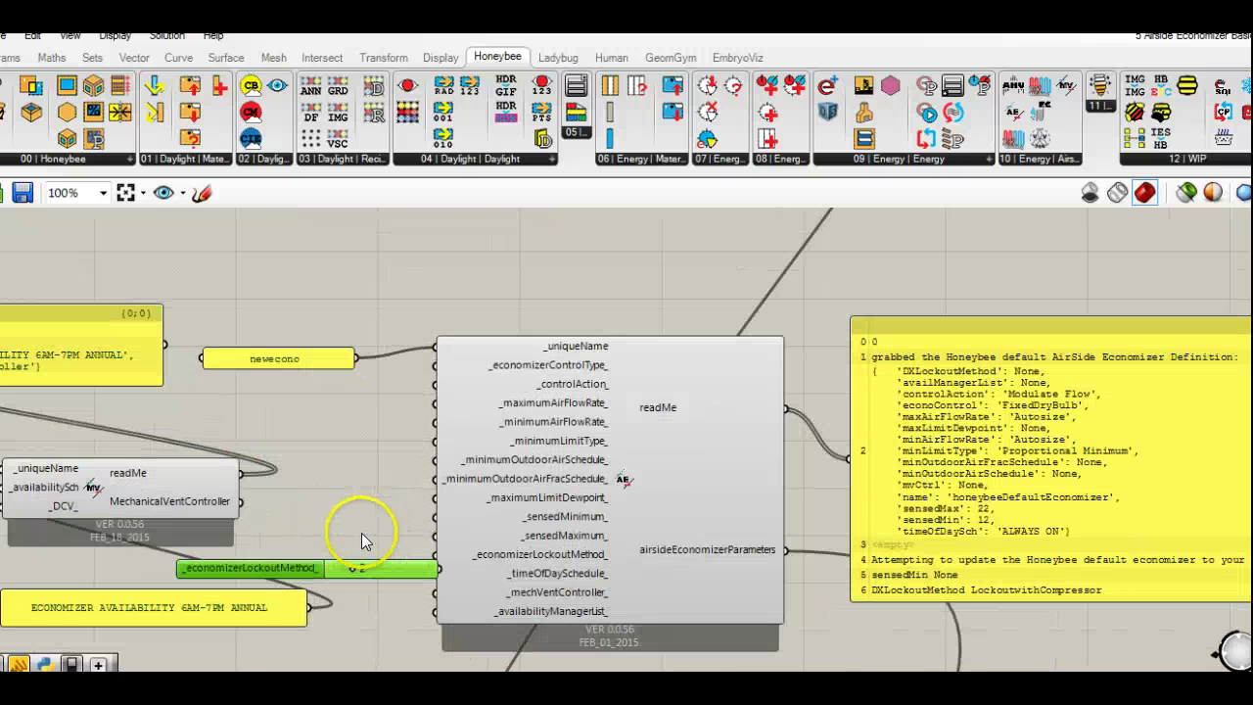
# - Move the _economizerLockoutMethod_ slider farther away from the economizer component so its connecting wire shows
pyautogui.moveTo(306, 571); pyautogui.dragTo(252, 572)
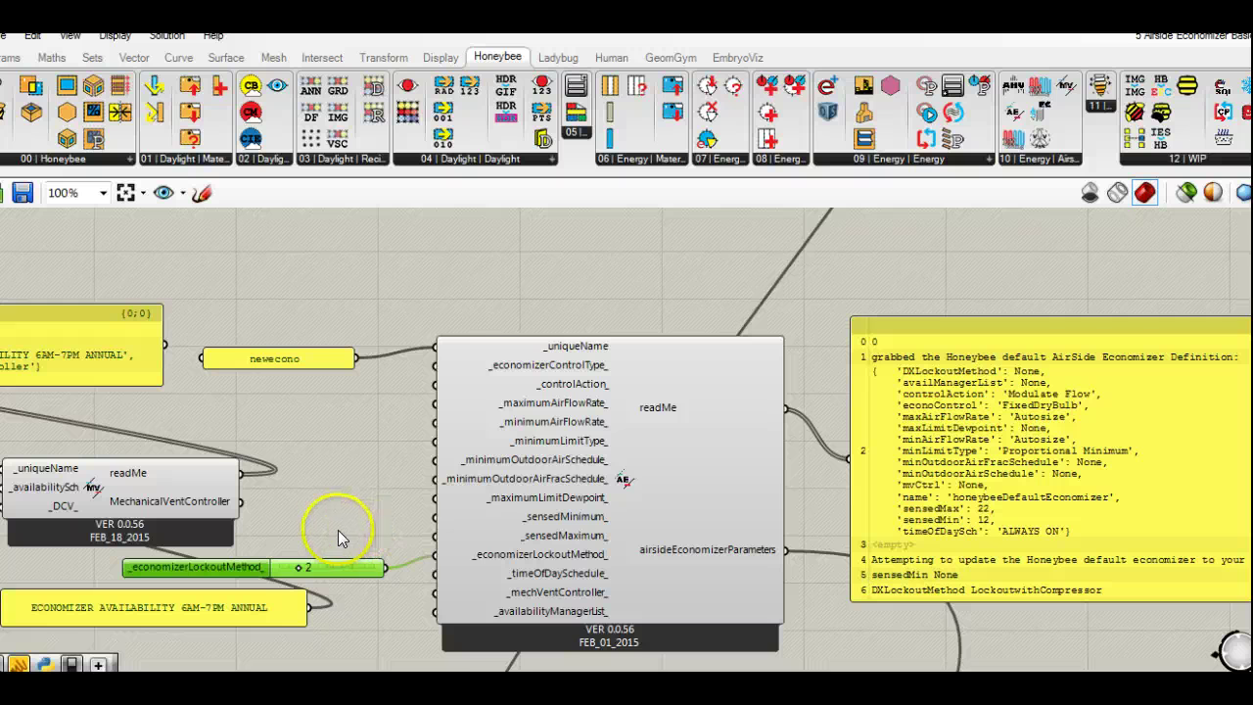
pyautogui.moveTo(338, 516); pyautogui.dragTo(343, 457, button='right')
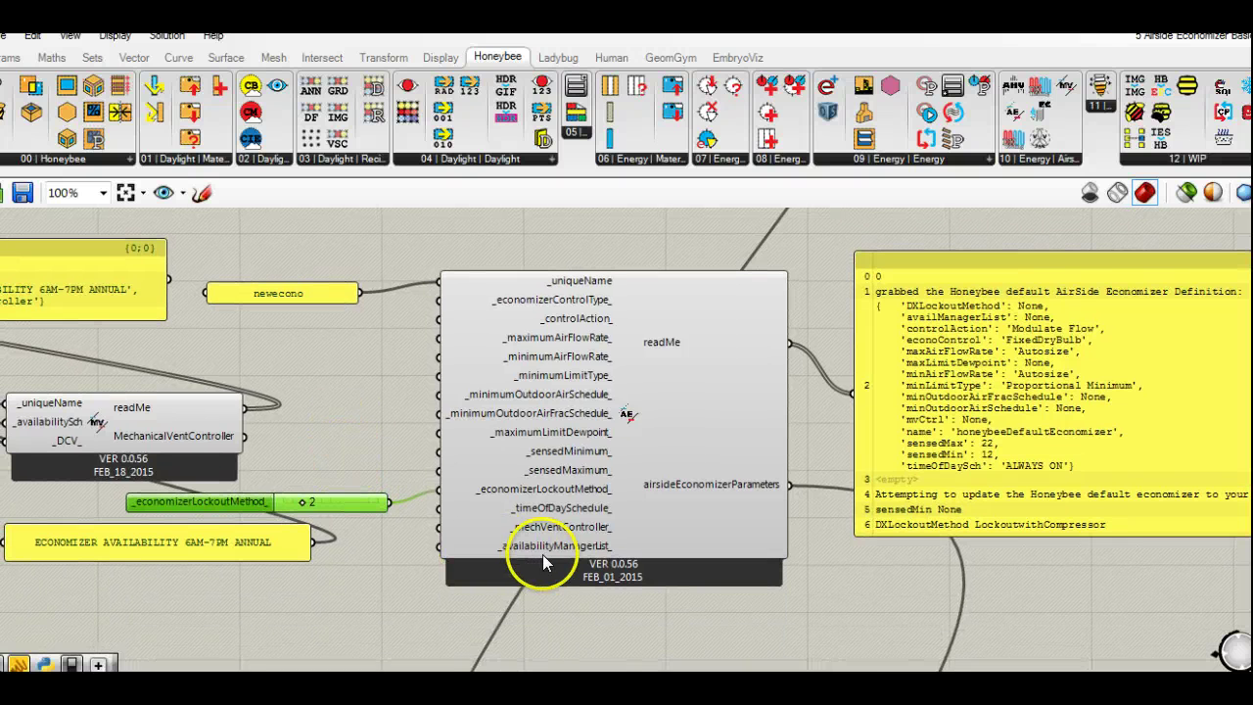
# - Consult the hatched schedule chart slide in PowerPoint, then read the economizer's _timeOfDaySchedule_ input description in Grasshopper
pyautogui.moveTo(549, 510)
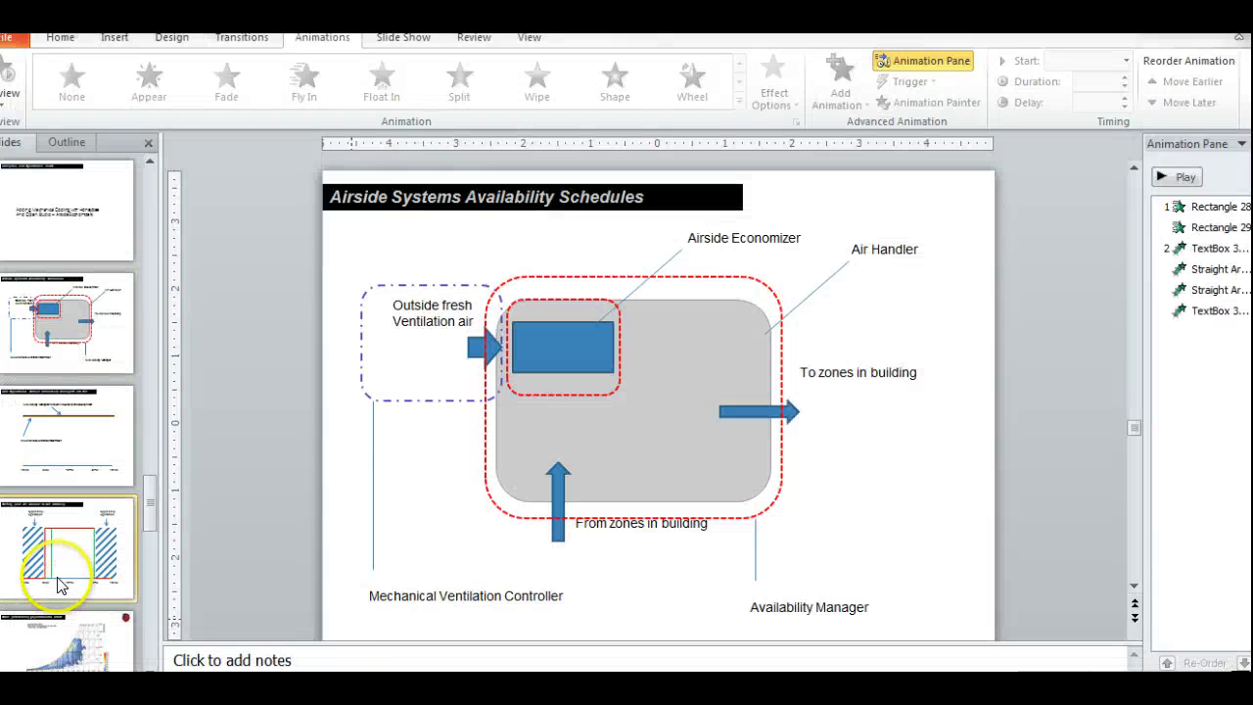
pyautogui.click(74, 578)
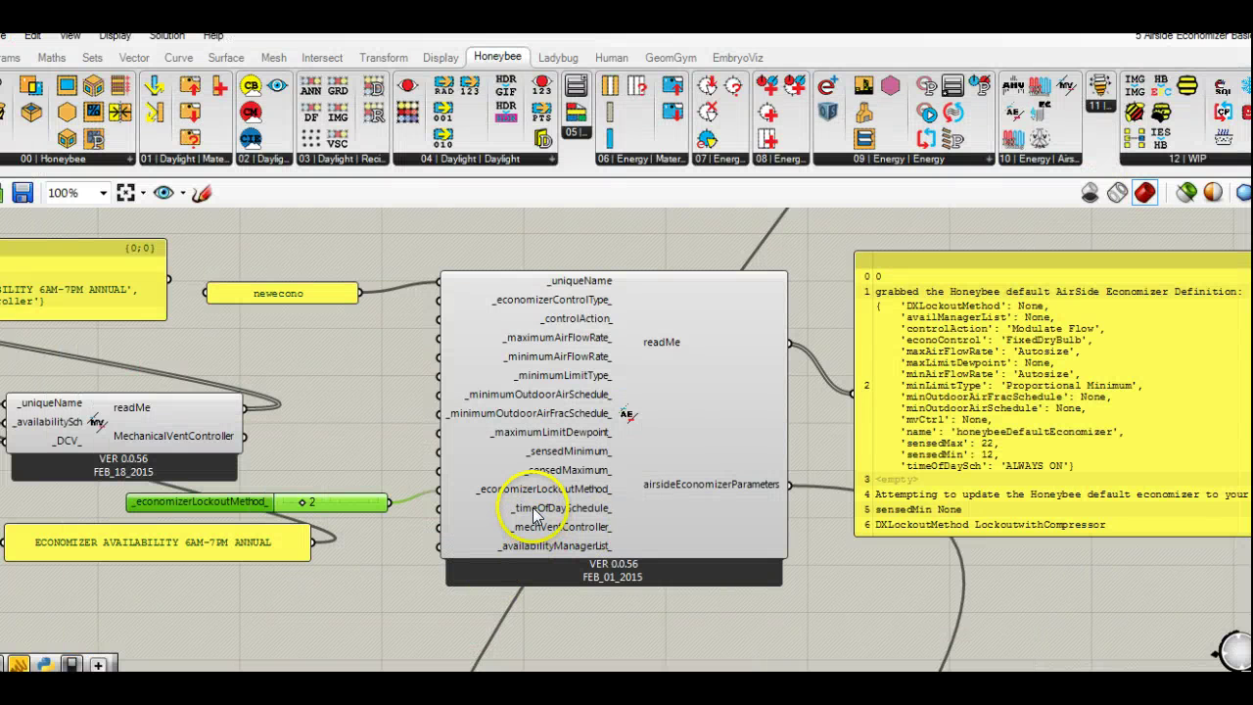
pyautogui.moveTo(573, 517)
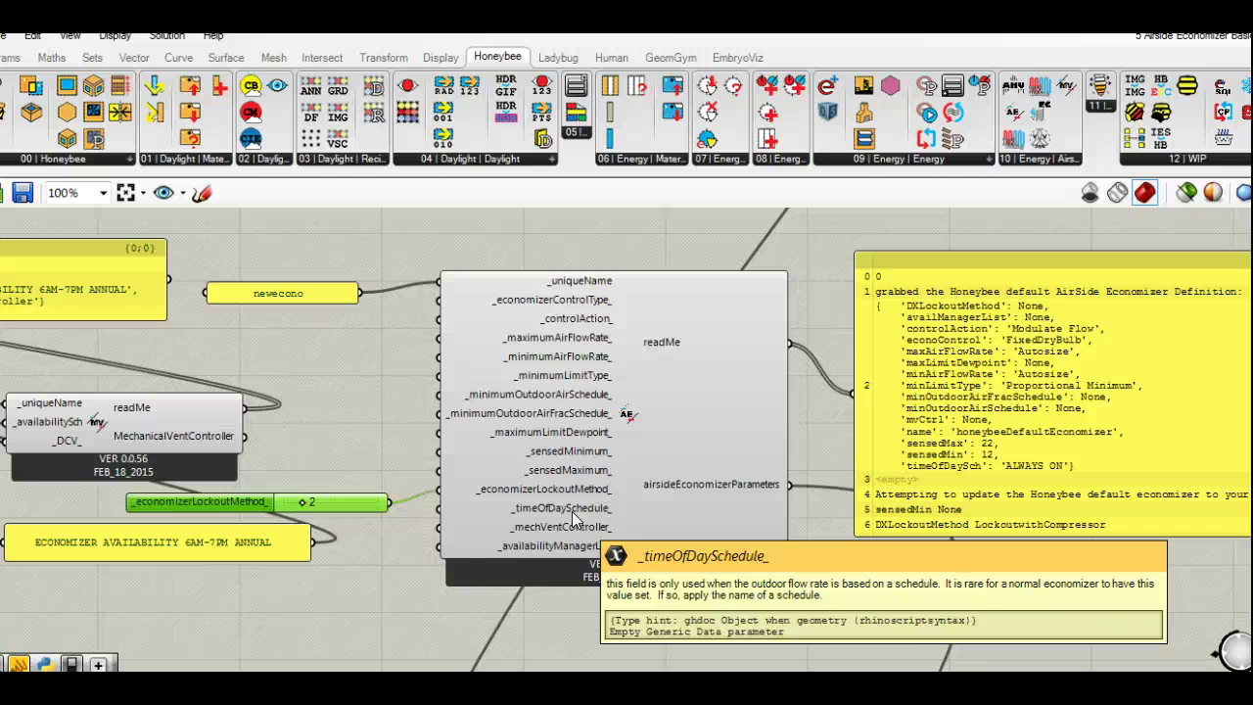
pyautogui.click(574, 517)
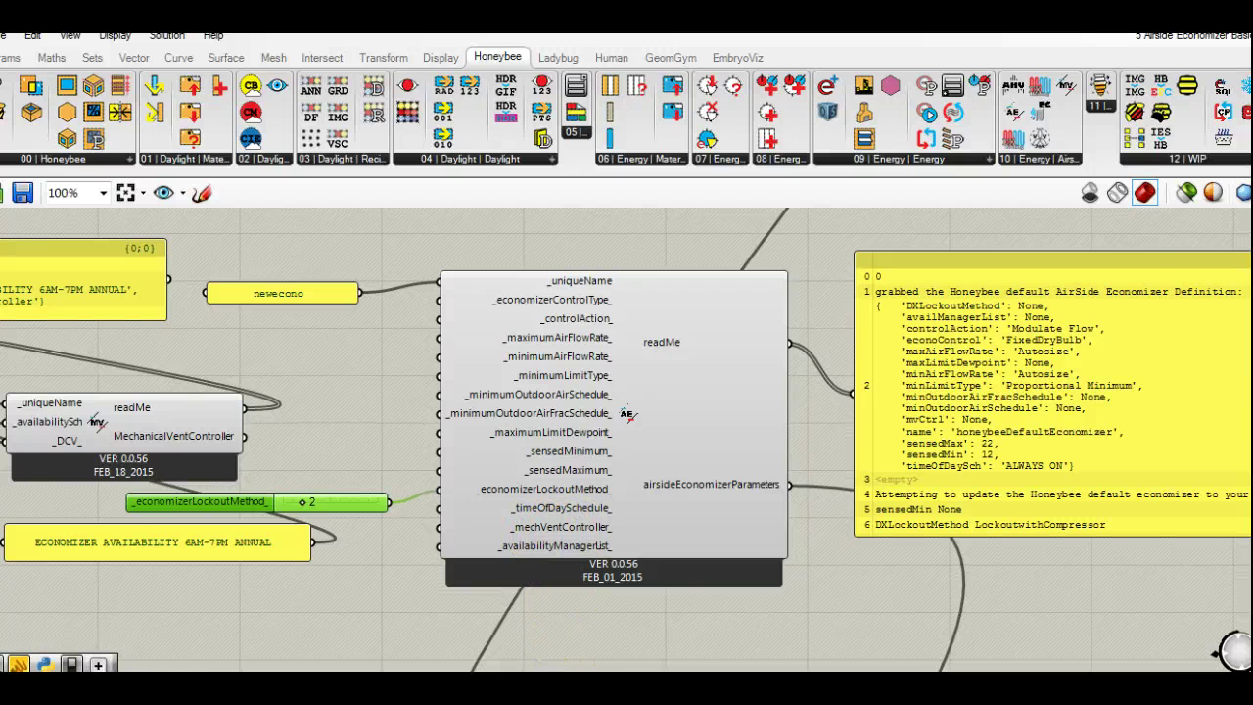
# - Show the Airside Systems Availability Schedules slide in PowerPoint, then return to the economizer's _mechVentController_ input in Grasshopper
pyautogui.click(417, 695)
pyautogui.click(66, 328)
pyautogui.moveTo(519, 534)
pyautogui.click(373, 554)
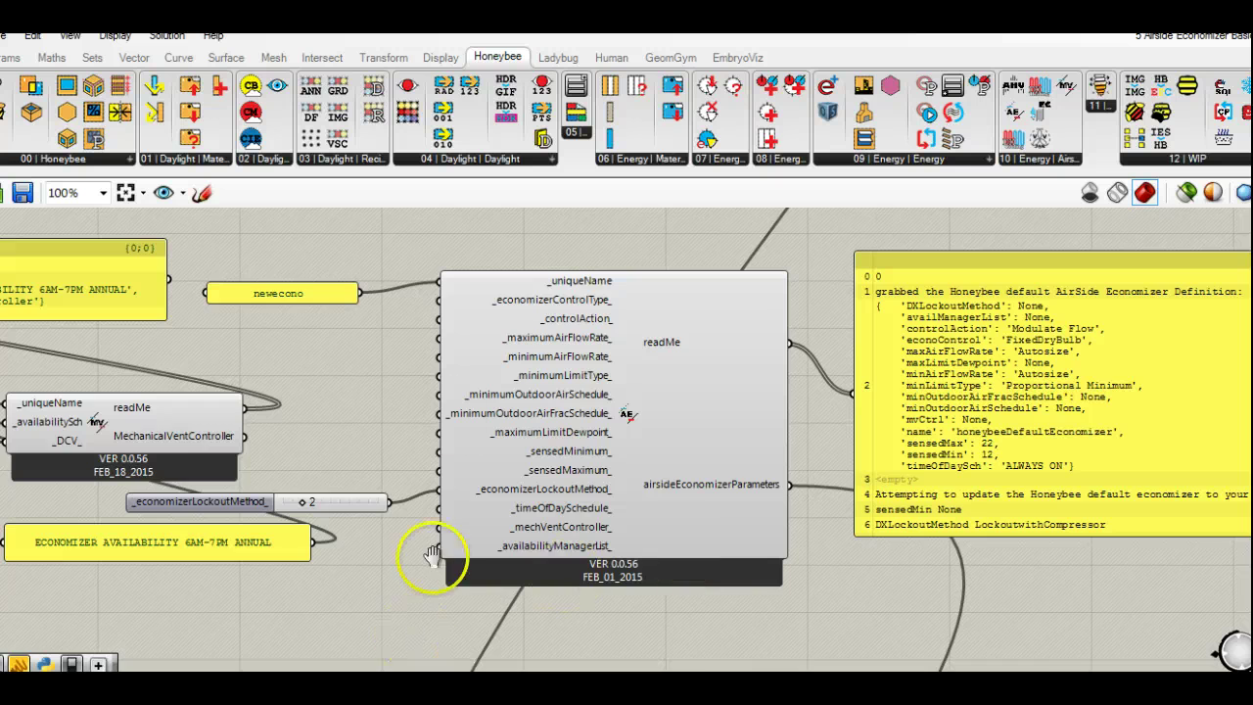
# - Reposition the air handler component slightly lower and review its _availabilityManagerList_ and _availabilitySch_ inputs
pyautogui.moveTo(425, 559); pyautogui.dragTo(456, 411, button='right')
pyautogui.scroll(-4, 476, 456)
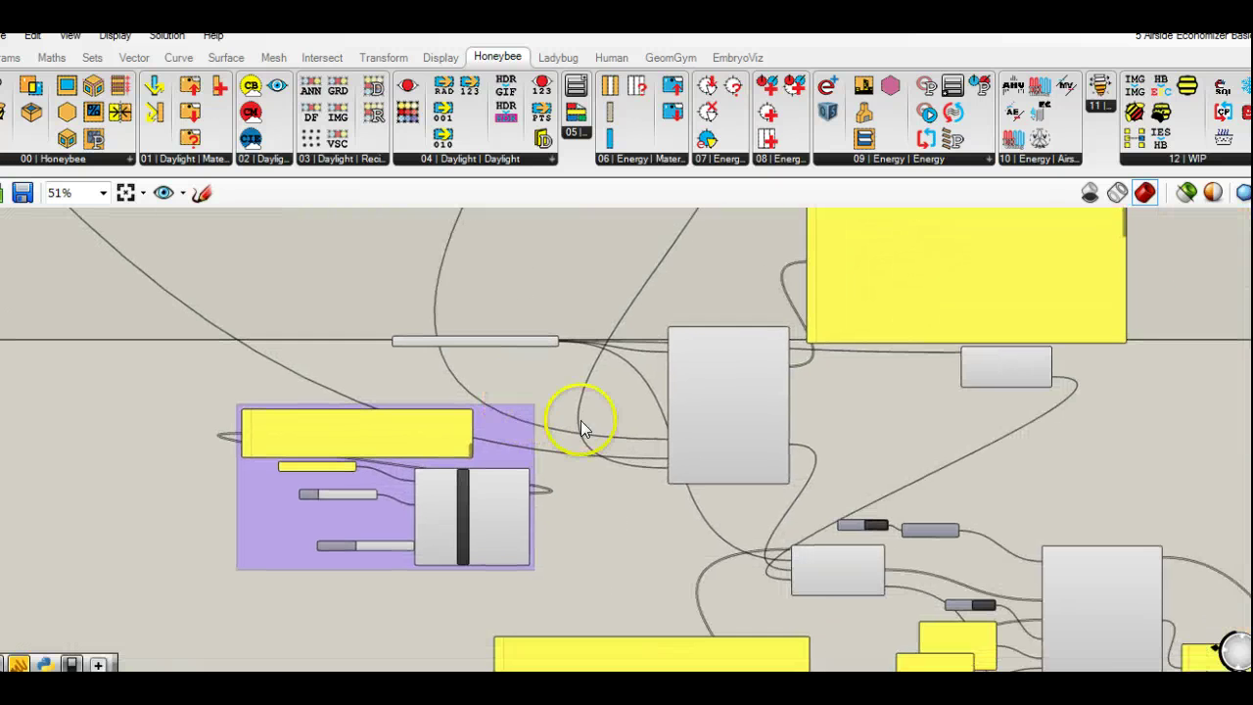
pyautogui.scroll(5, 636, 436)
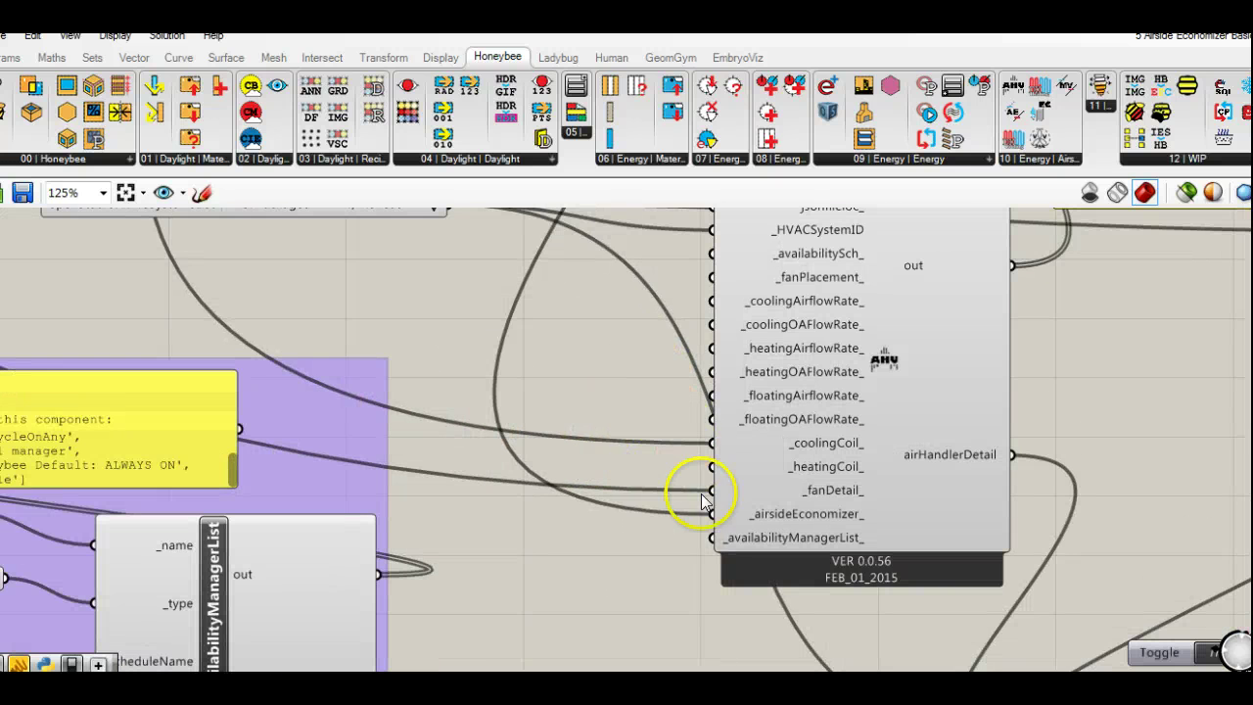
pyautogui.moveTo(884, 364); pyautogui.dragTo(854, 416)
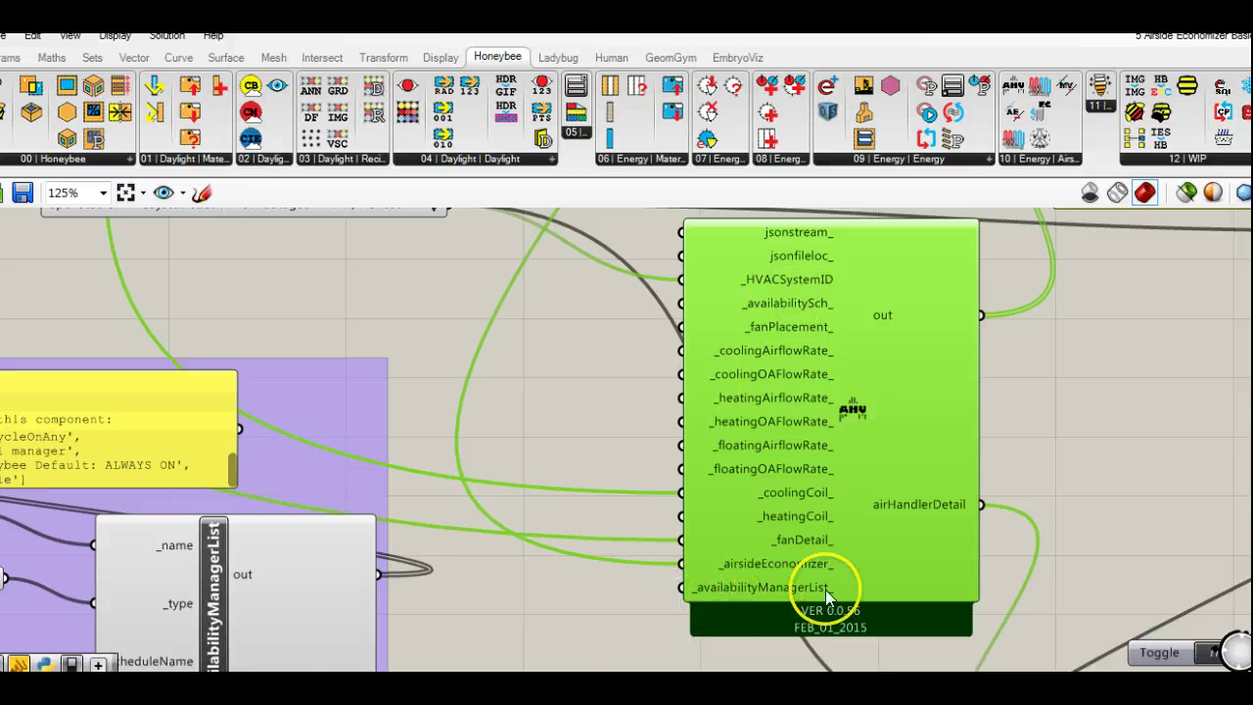
pyautogui.moveTo(775, 588)
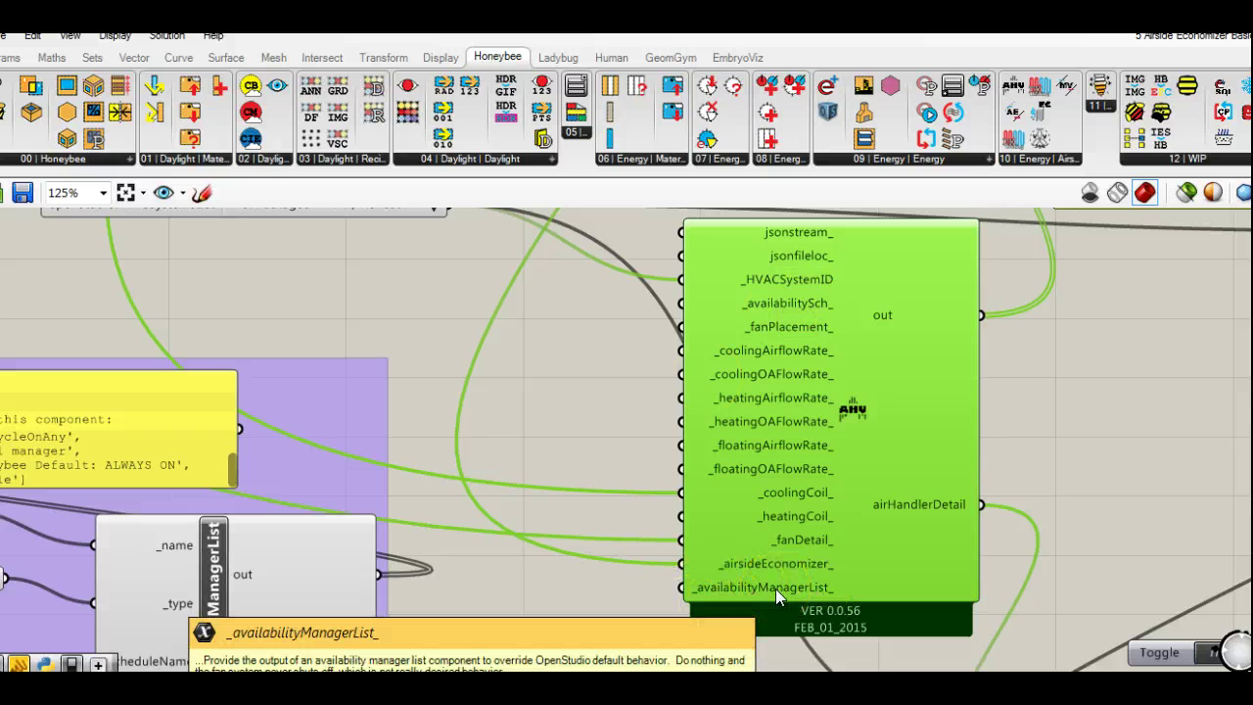
pyautogui.click(623, 396)
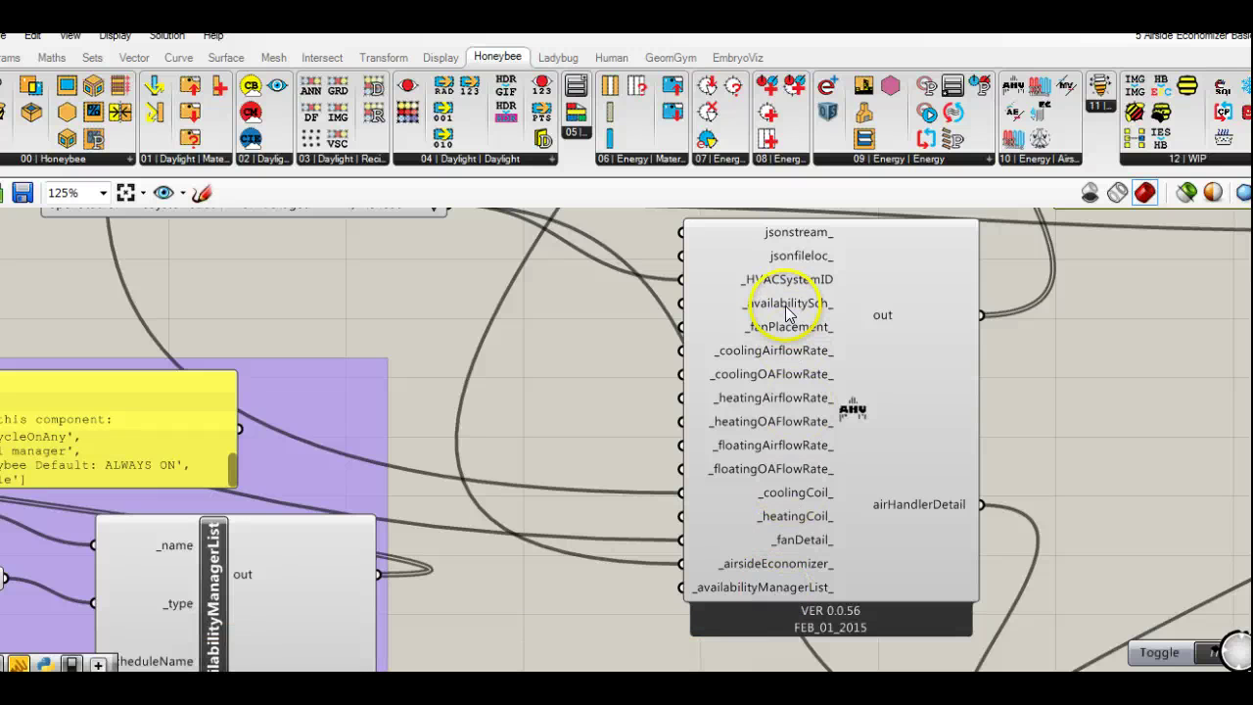
pyautogui.moveTo(785, 312)
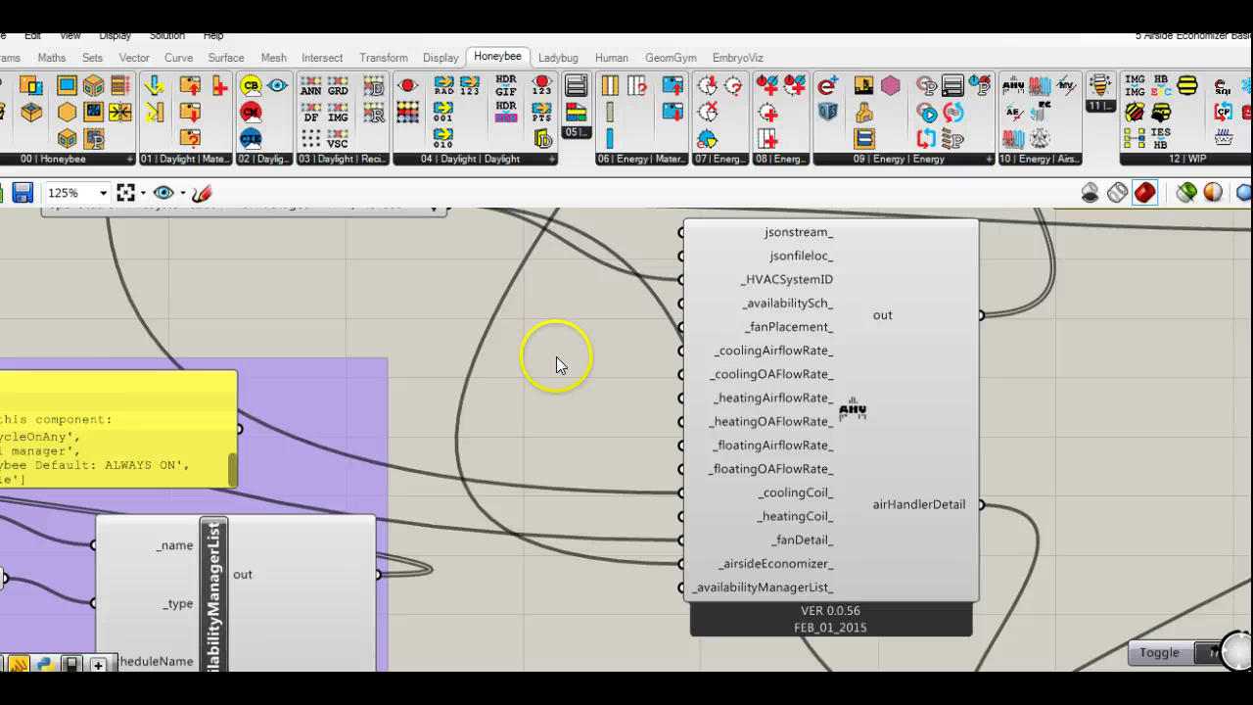
# - Return to the economizer component and move the newecono name panel slightly up and closer to the _uniqueName_ input
pyautogui.scroll(-5, 555, 362)
pyautogui.moveTo(575, 277); pyautogui.dragTo(585, 509, button='right')
pyautogui.scroll(4, 546, 443)
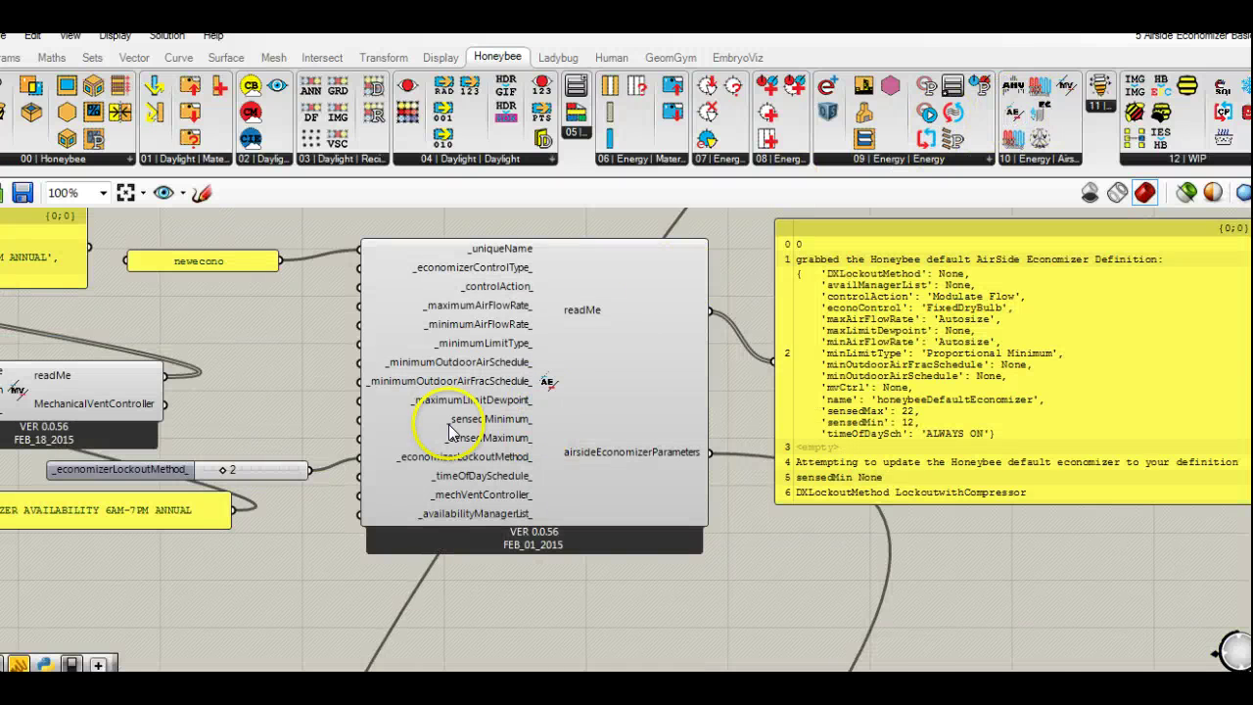
pyautogui.moveTo(412, 588); pyautogui.dragTo(607, 596, button='right')
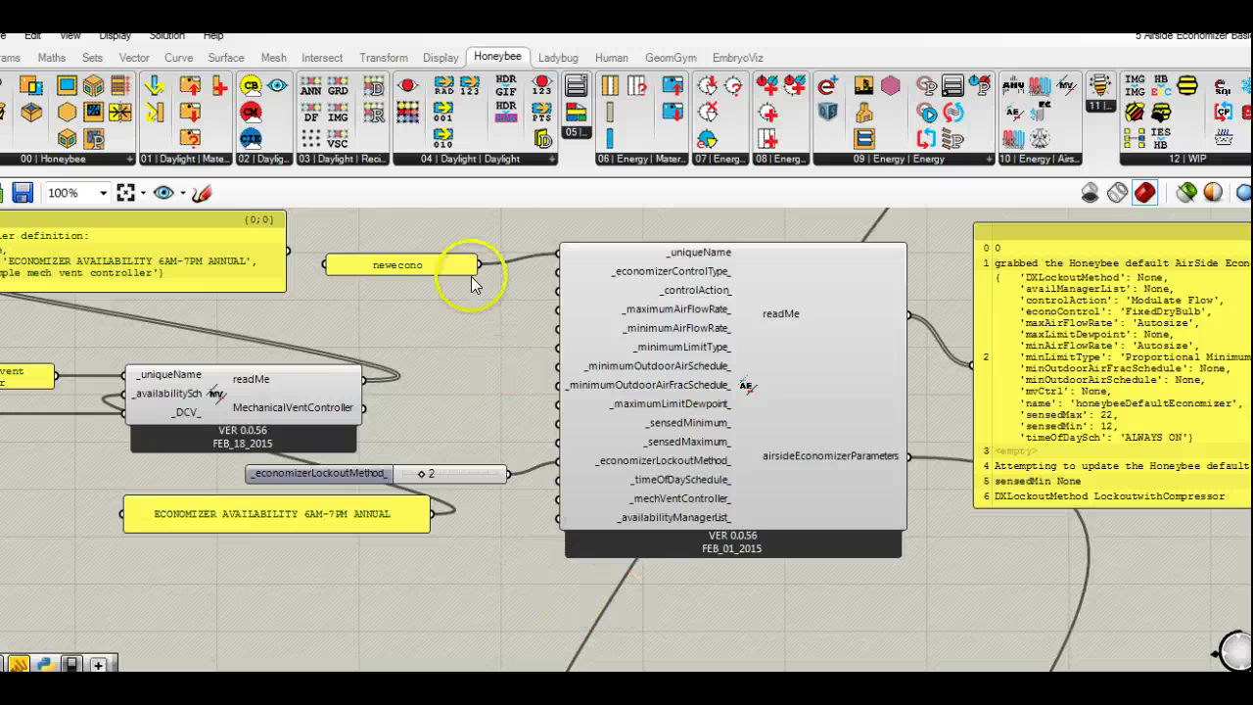
pyautogui.moveTo(436, 267); pyautogui.dragTo(453, 247)
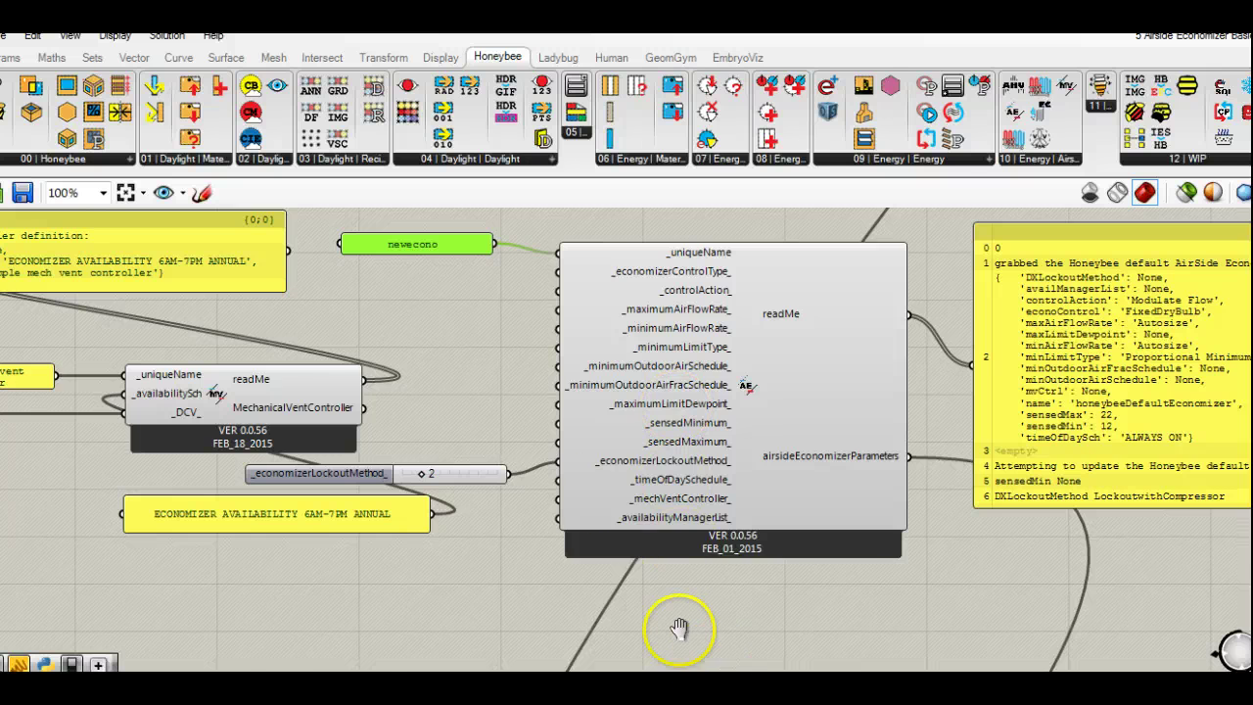
# - Connect the Boolean toggle that feeds _writeOSM_ to the runSimulation_ input of the OpenStudio export component to run the simulation
pyautogui.moveTo(679, 629); pyautogui.dragTo(616, 356, button='right')
pyautogui.scroll(-4, 643, 448)
pyautogui.scroll(3, 669, 519)
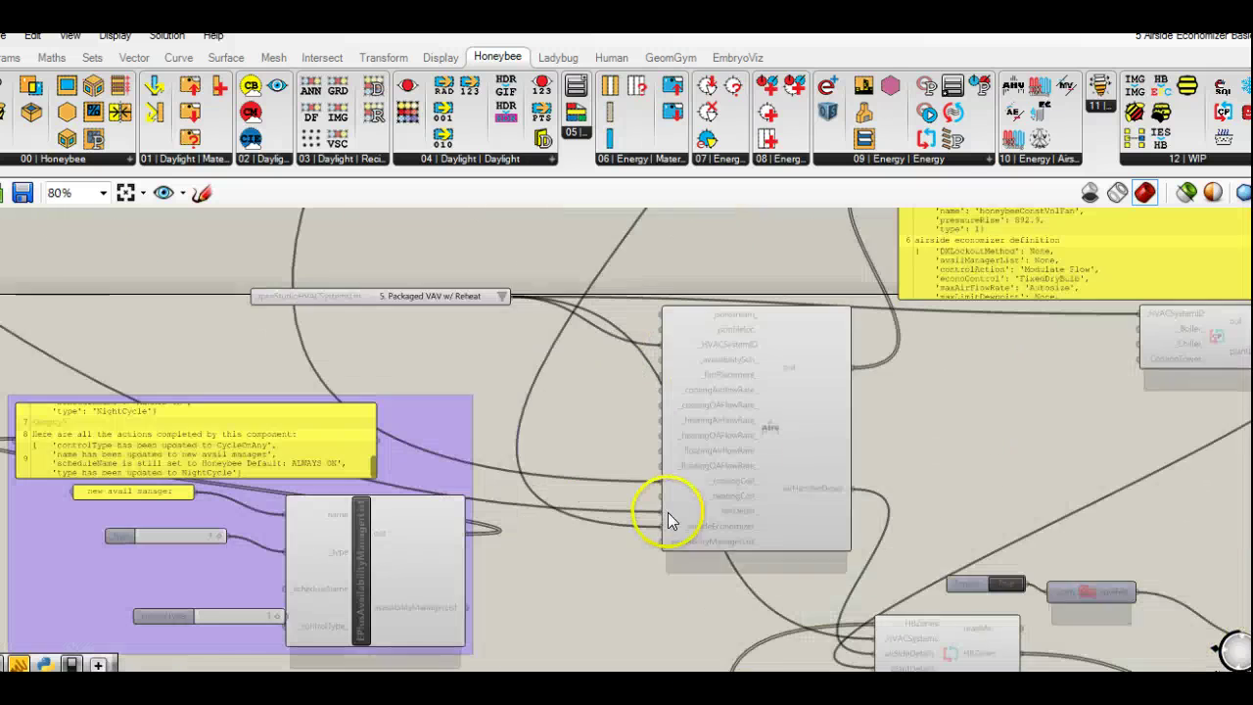
pyautogui.scroll(1, 669, 519)
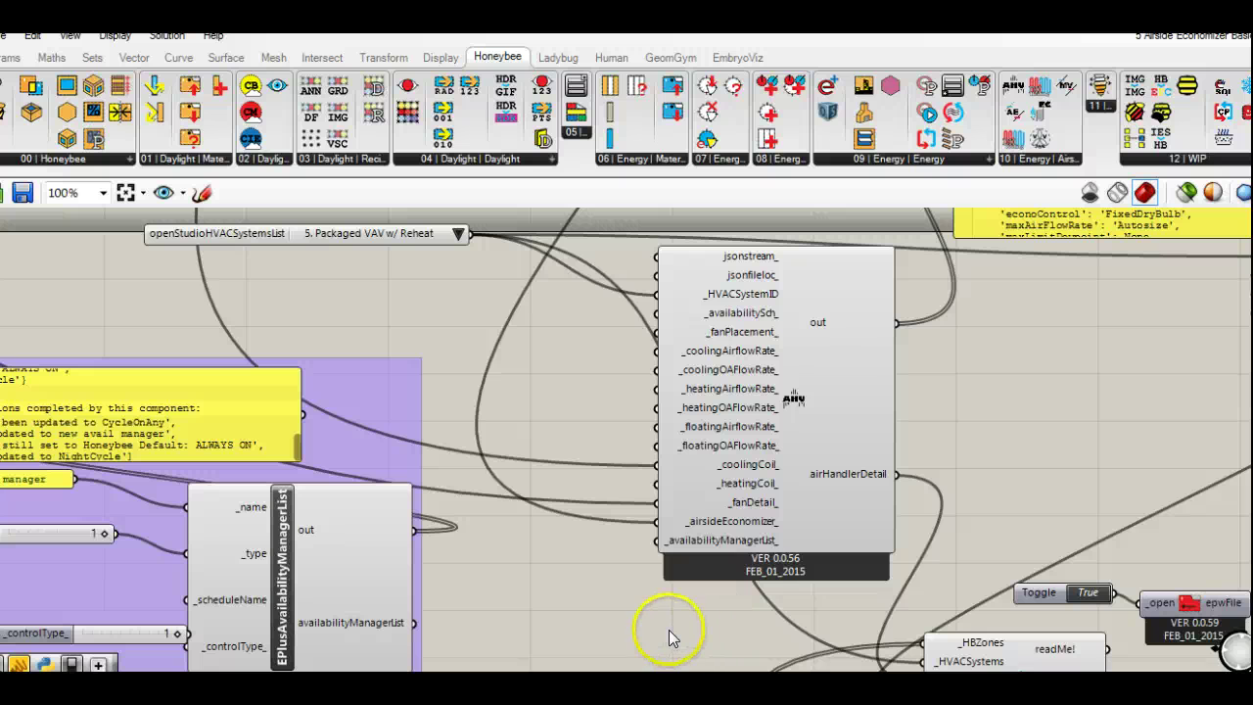
pyautogui.scroll(-5, 670, 628)
pyautogui.scroll(3, 744, 568)
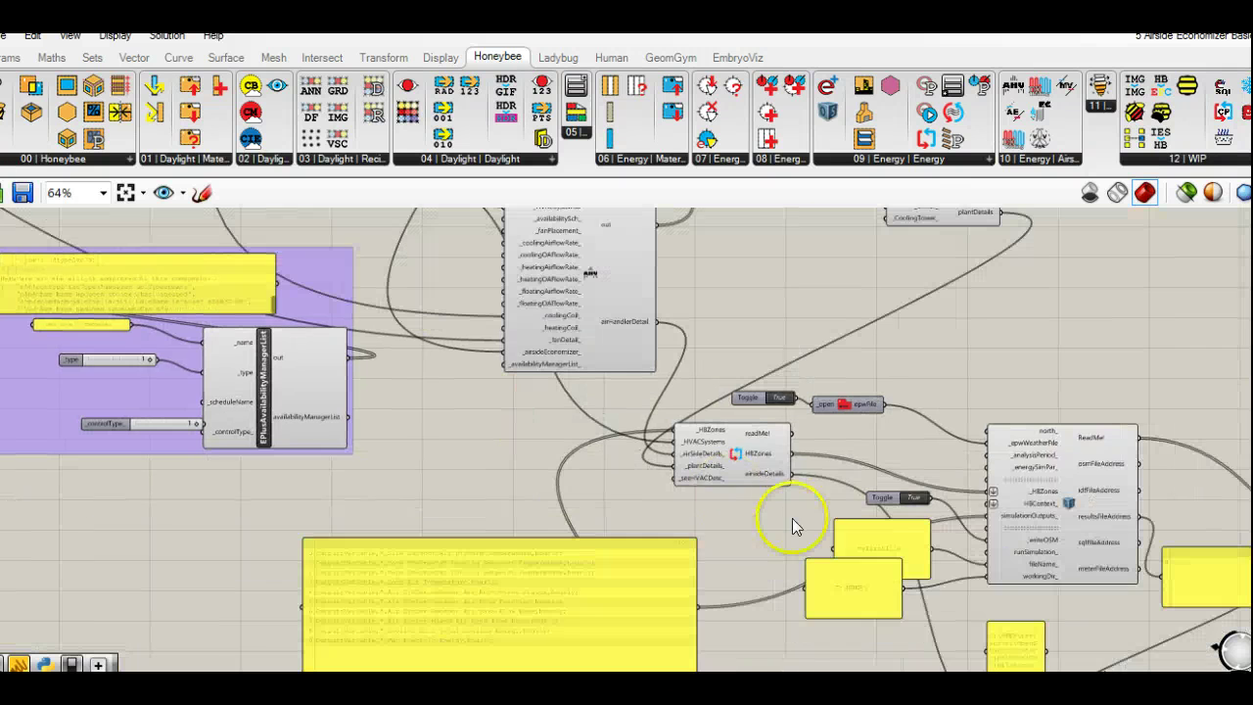
pyautogui.moveTo(793, 518); pyautogui.dragTo(622, 481, button='right')
pyautogui.scroll(1, 749, 503)
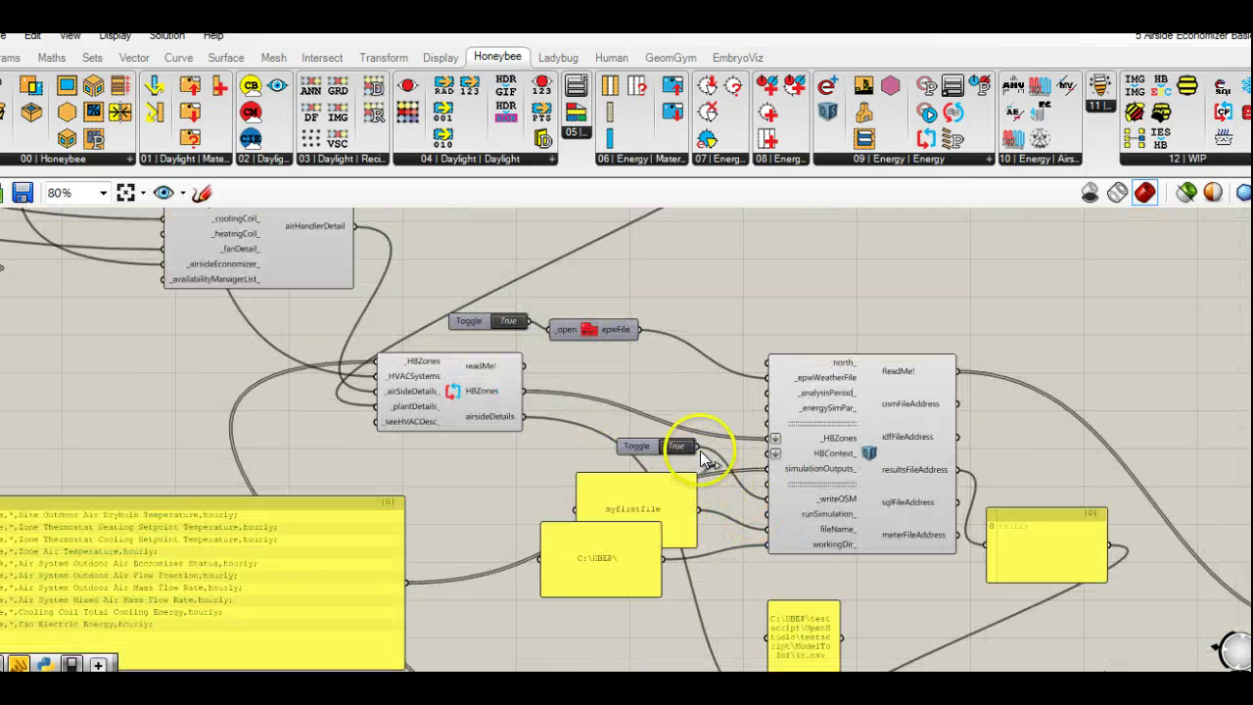
pyautogui.moveTo(699, 448); pyautogui.dragTo(762, 521)
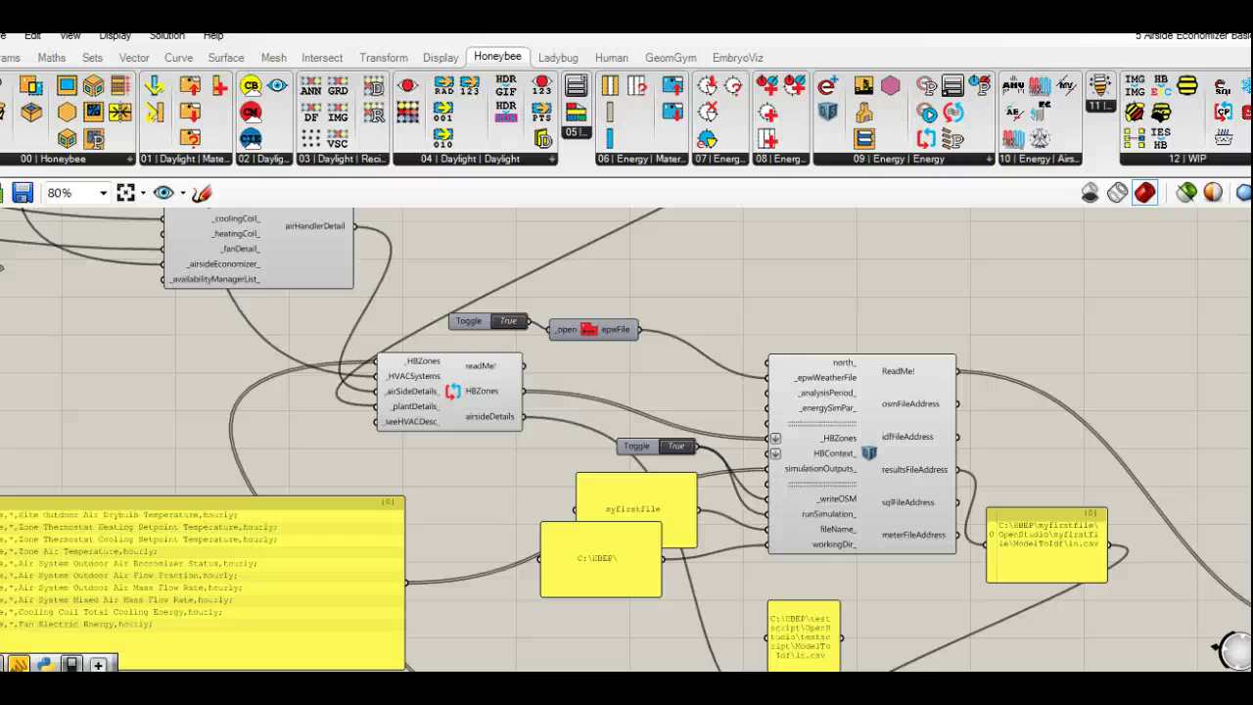
# - Switch to the localhost:8888 results page in the browser and compare the upper red and yellow annual heat maps
pyautogui.moveTo(1252, 348); pyautogui.dragTo(227, 2)
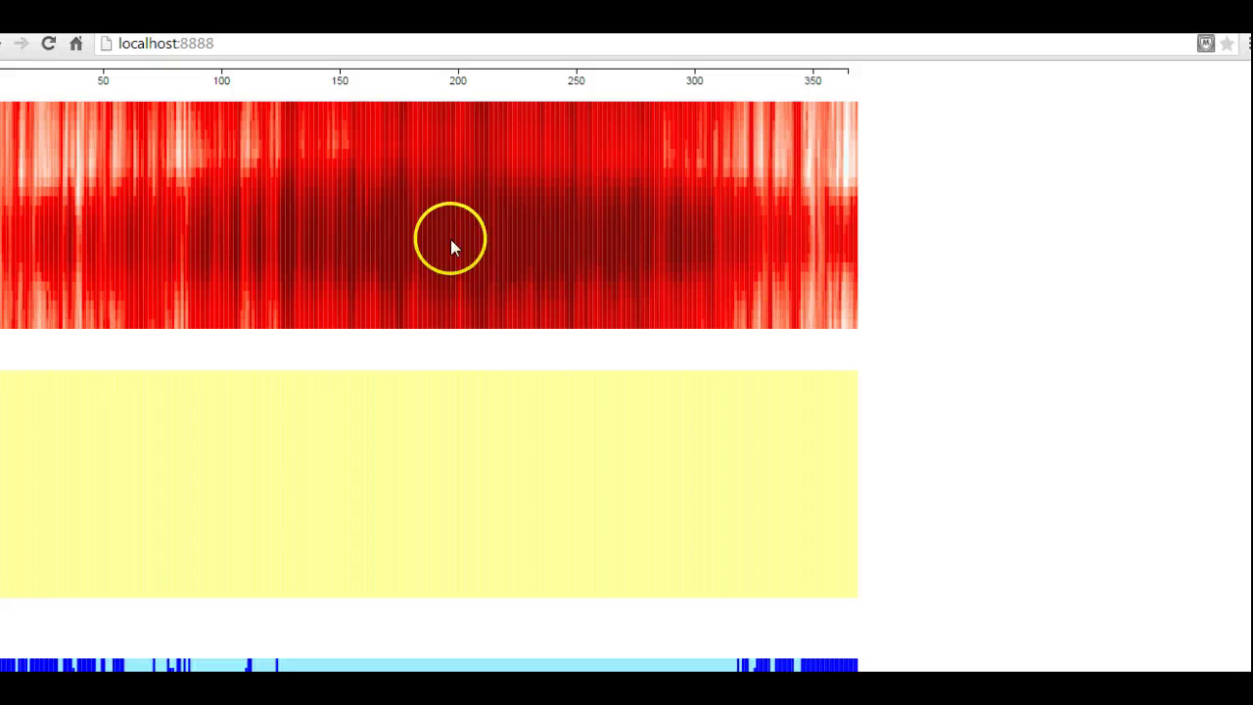
pyautogui.scroll(-7, 578, 362)
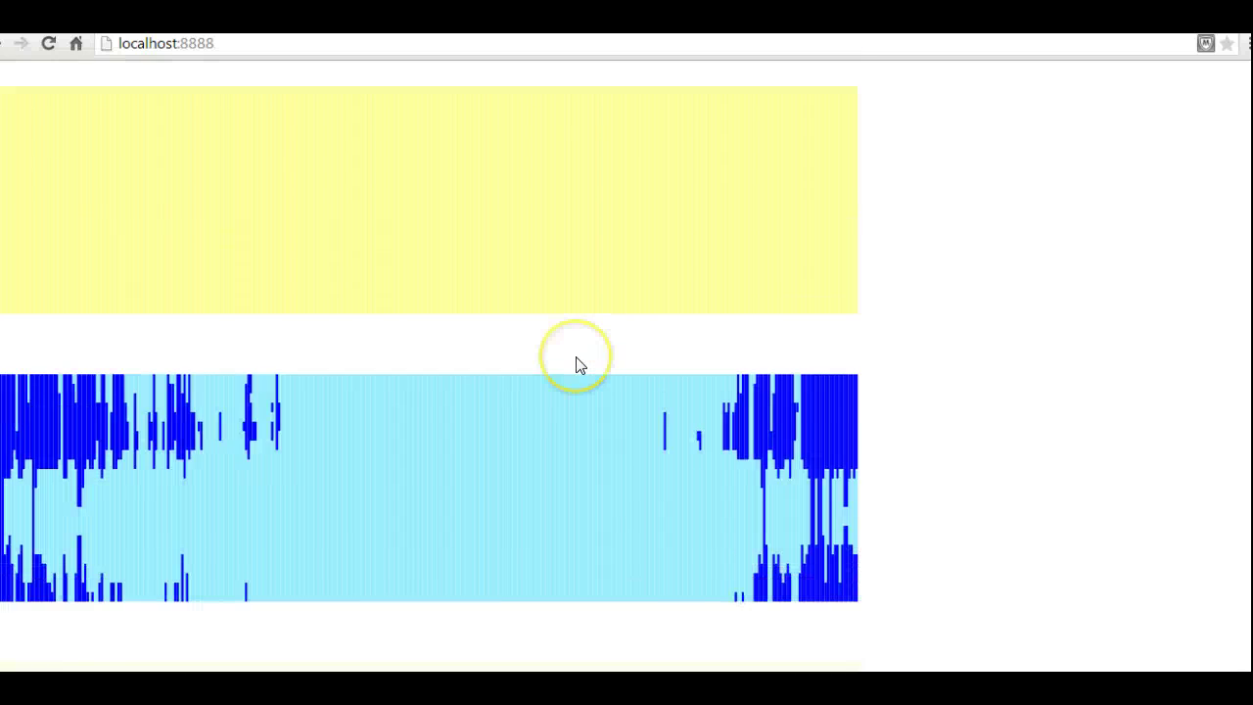
pyautogui.scroll(-2, 576, 365)
pyautogui.scroll(8, 568, 366)
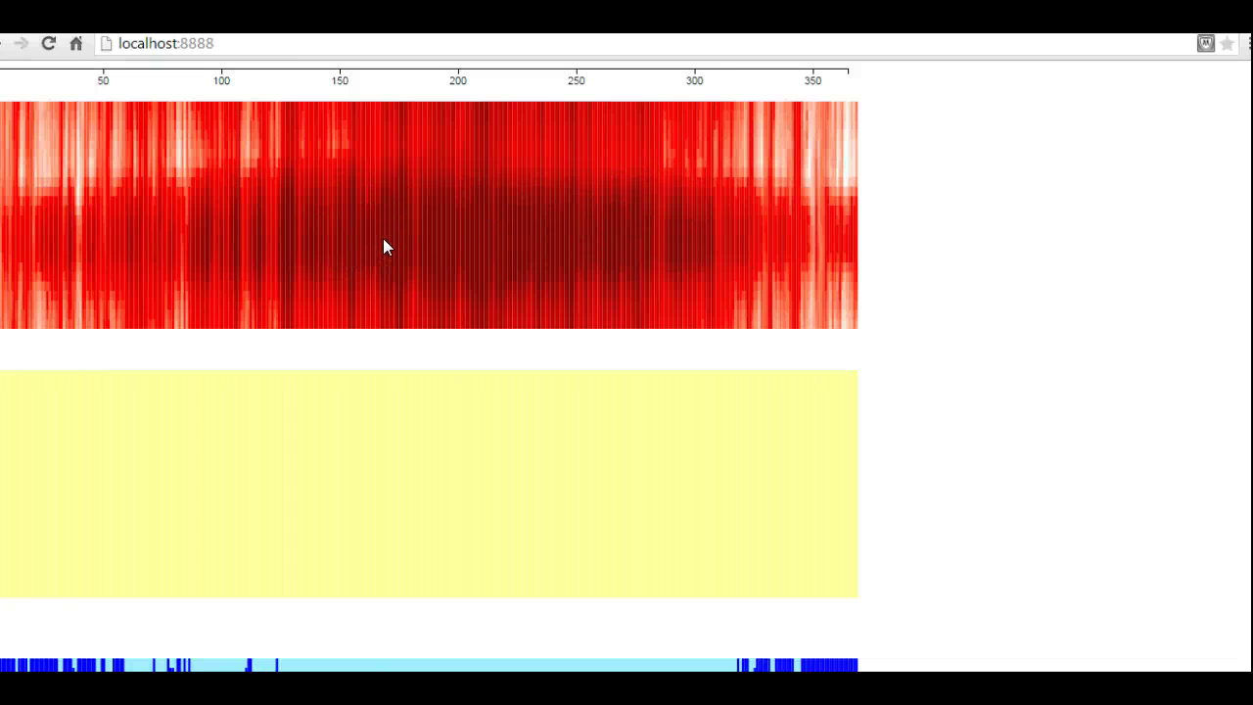
pyautogui.scroll(-3, 384, 245)
pyautogui.scroll(2, 384, 245)
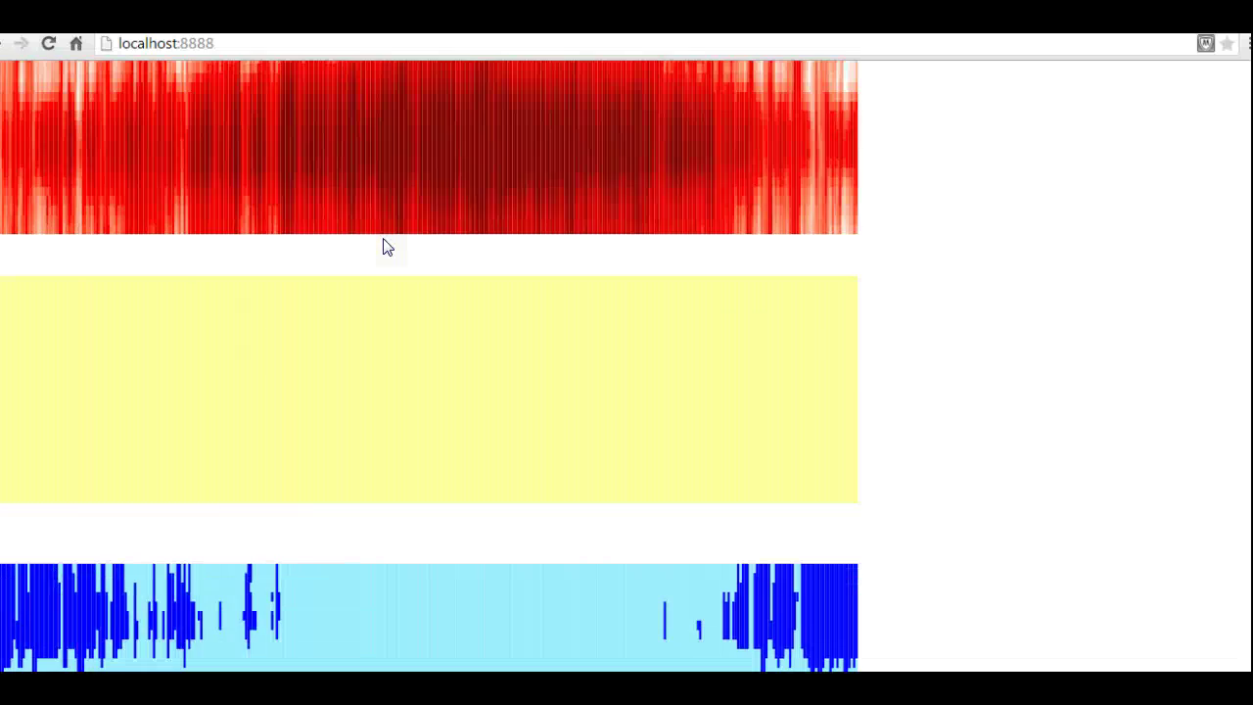
pyautogui.scroll(-1, 384, 245)
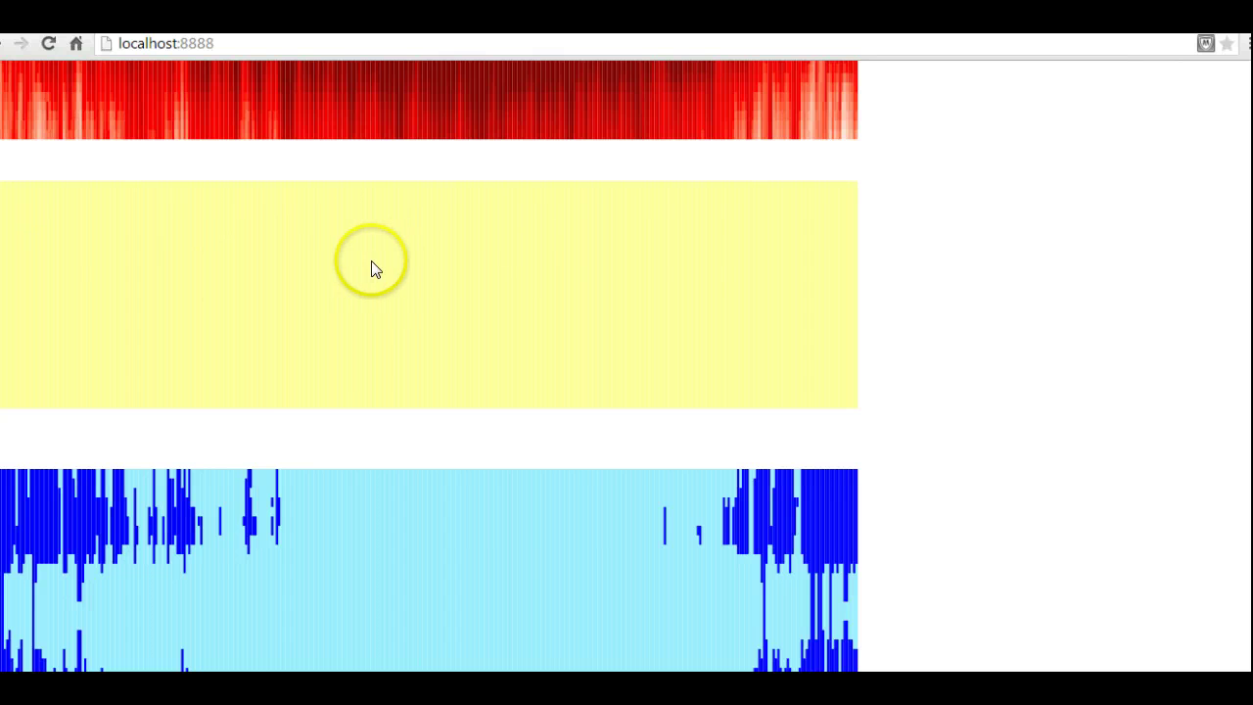
pyautogui.scroll(2, 472, 296)
pyautogui.scroll(-2, 401, 299)
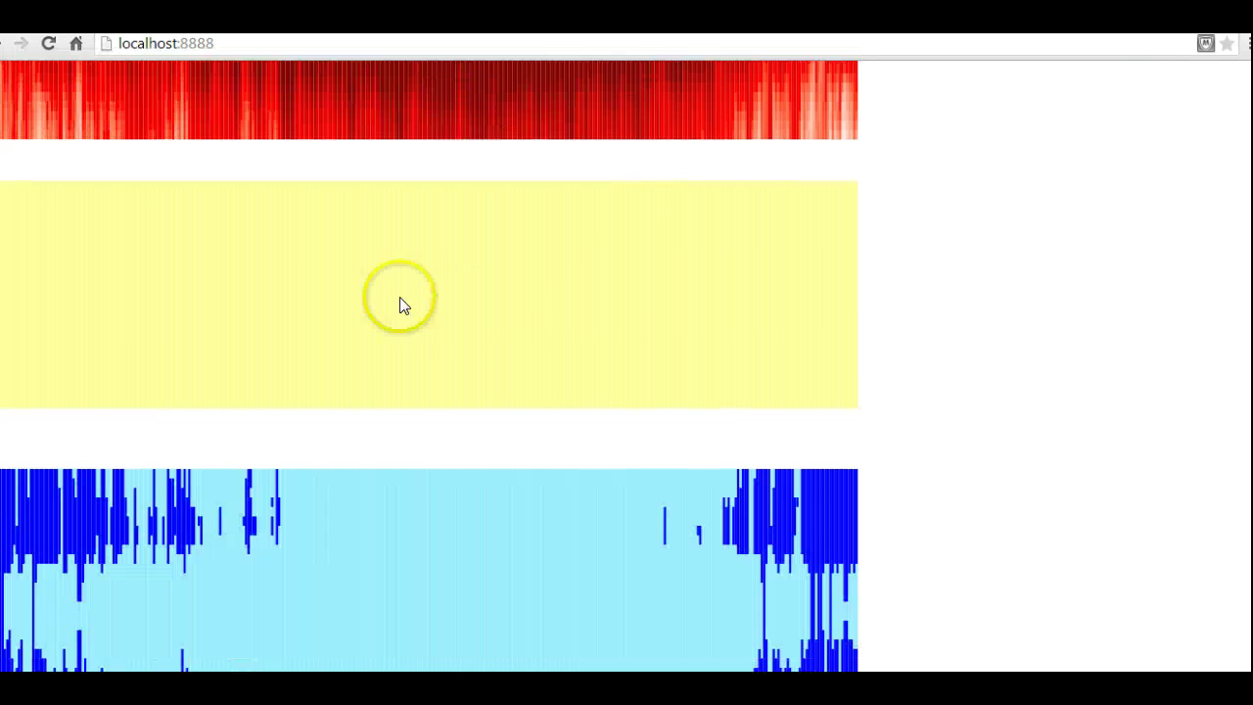
# - Examine the blue annual heat map and compare it with the two red-and-cream heat maps beneath it
pyautogui.scroll(-2, 435, 304)
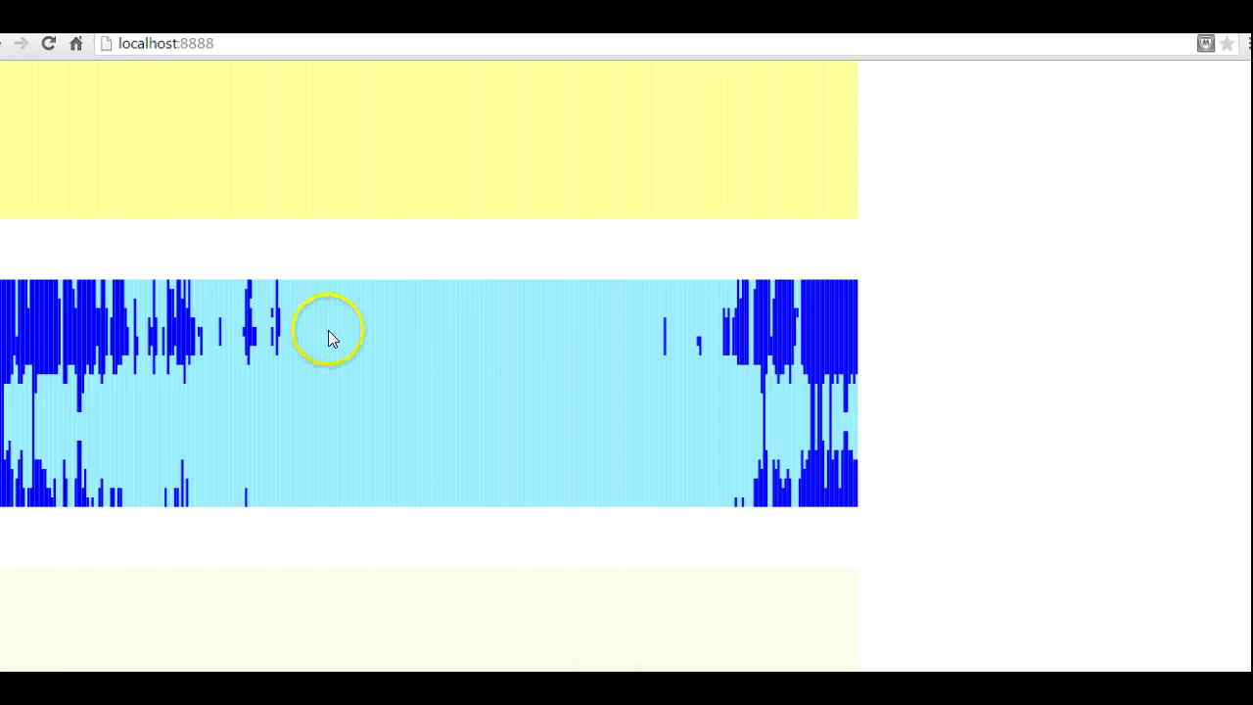
pyautogui.scroll(2, 351, 333)
pyautogui.scroll(-3, 352, 338)
pyautogui.scroll(-4, 355, 341)
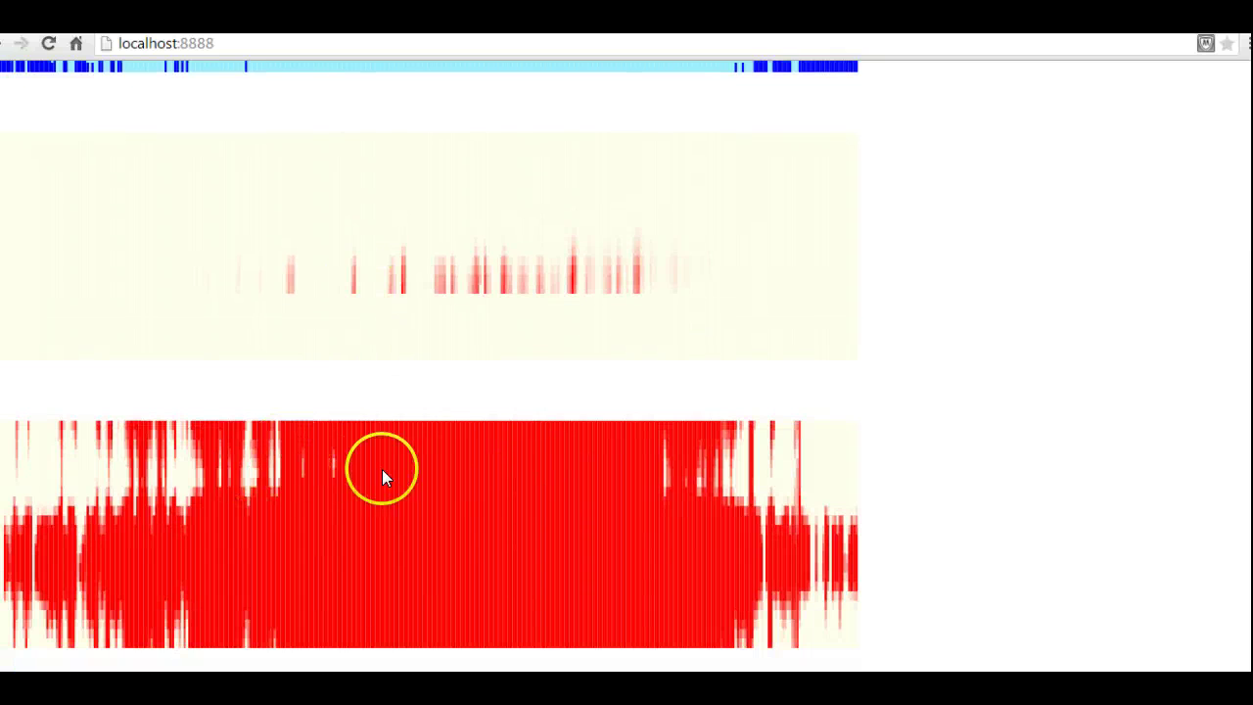
pyautogui.scroll(4, 495, 460)
pyautogui.scroll(-4, 495, 461)
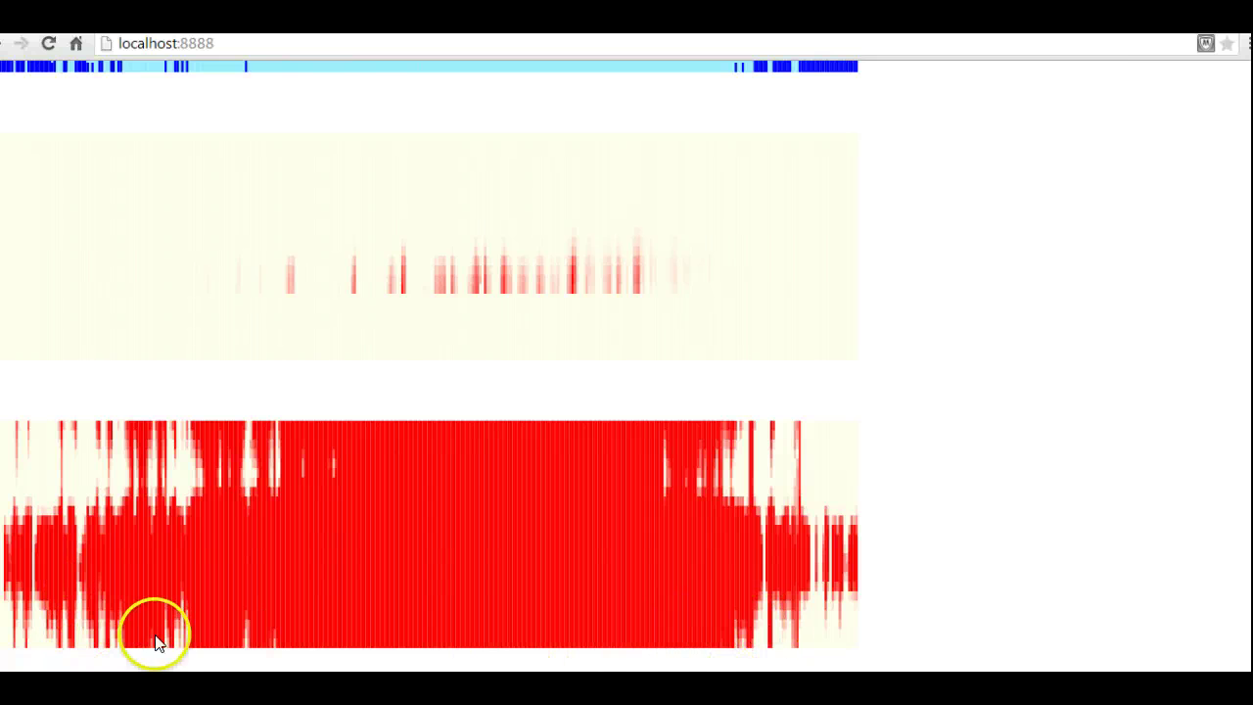
# - Return to an overview of the whole Grasshopper definition, then show the Airside Systems Availability Schedules slide in PowerPoint
pyautogui.click(424, 454)
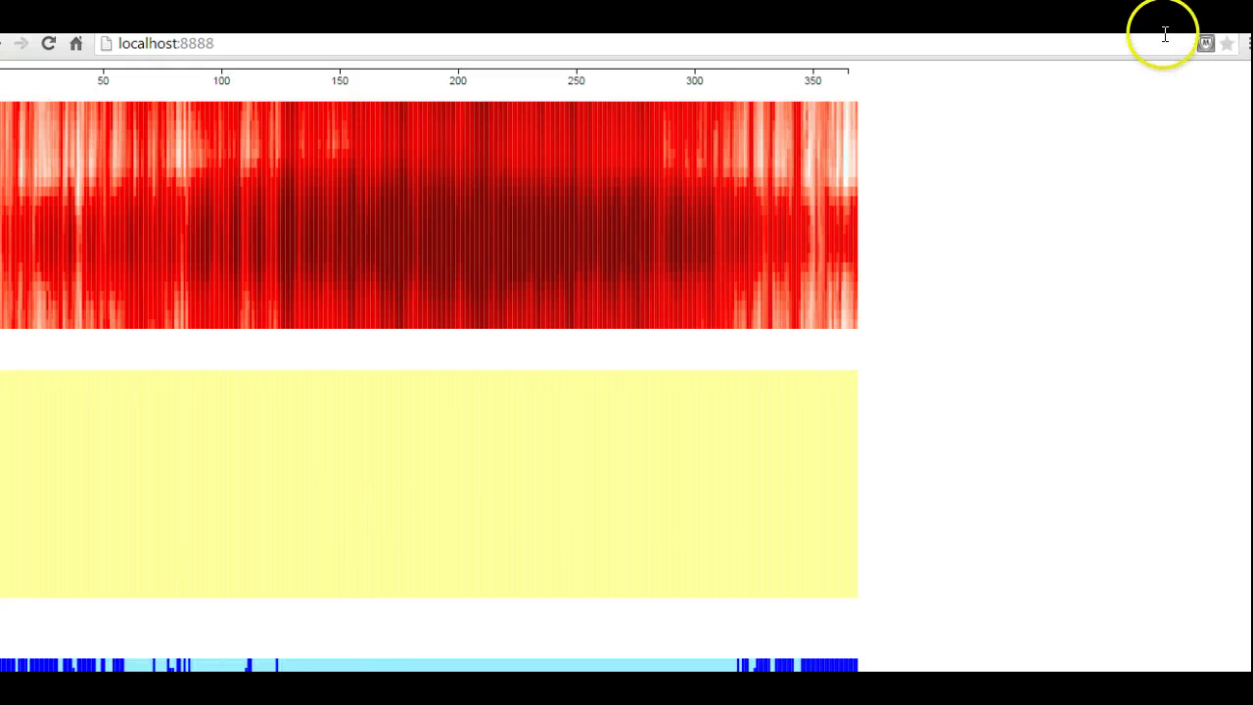
pyautogui.click(615, 444)
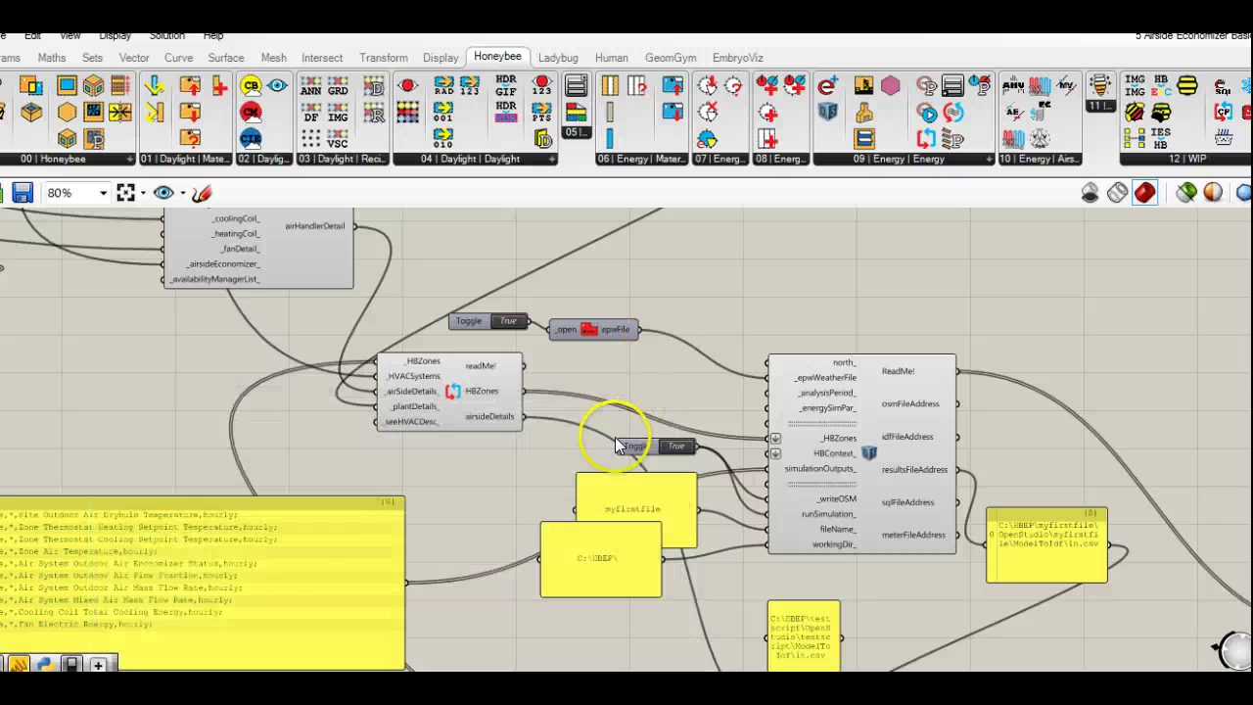
pyautogui.scroll(-8, 625, 401)
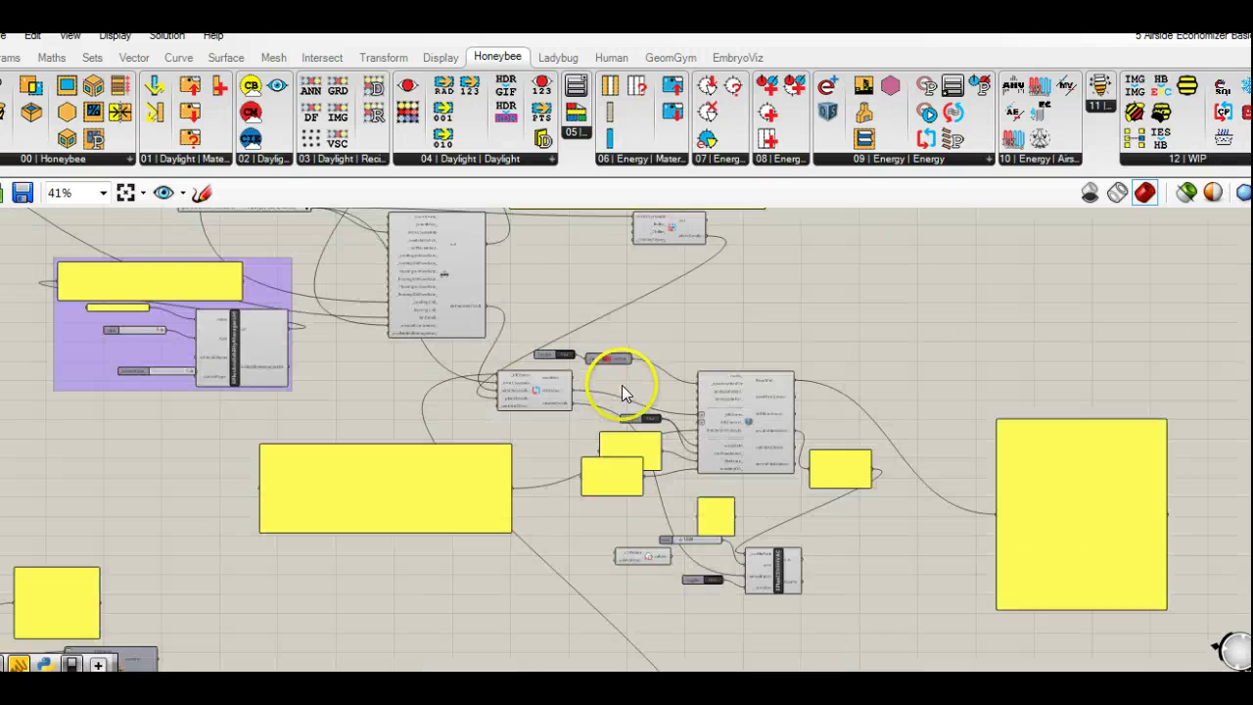
pyautogui.moveTo(610, 464); pyautogui.dragTo(658, 420, button='right')
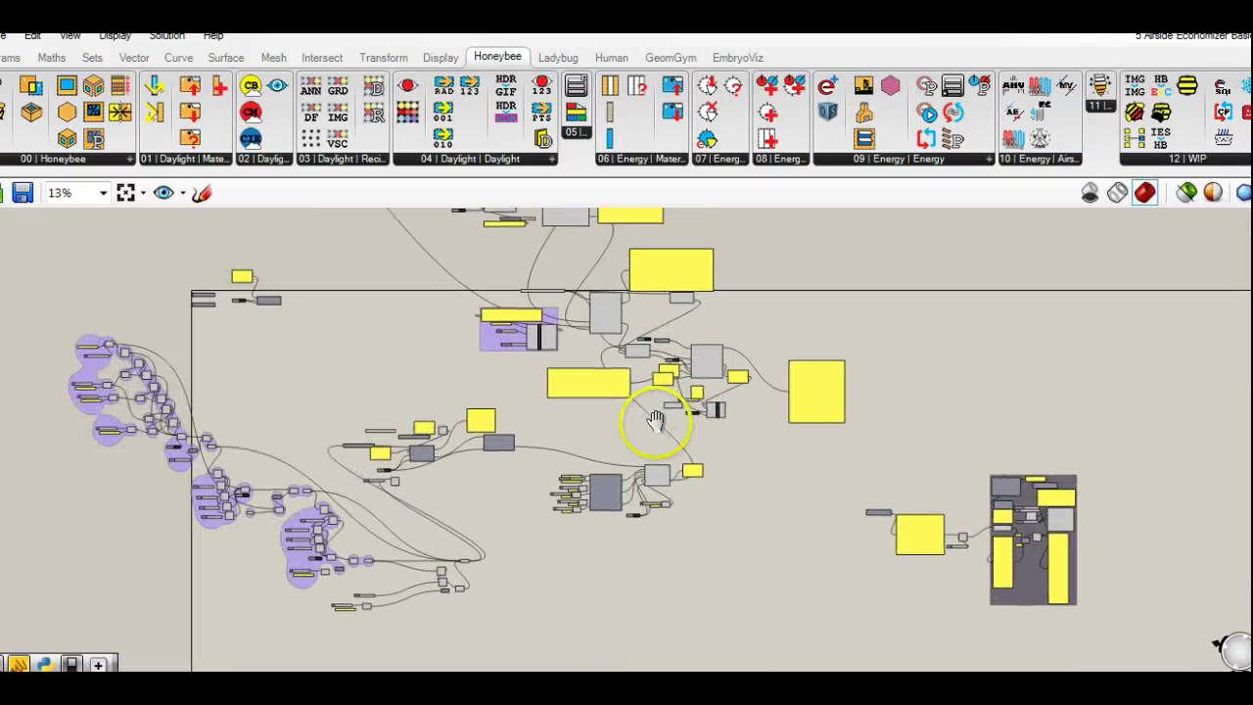
pyautogui.moveTo(626, 20); pyautogui.dragTo(819, 77)
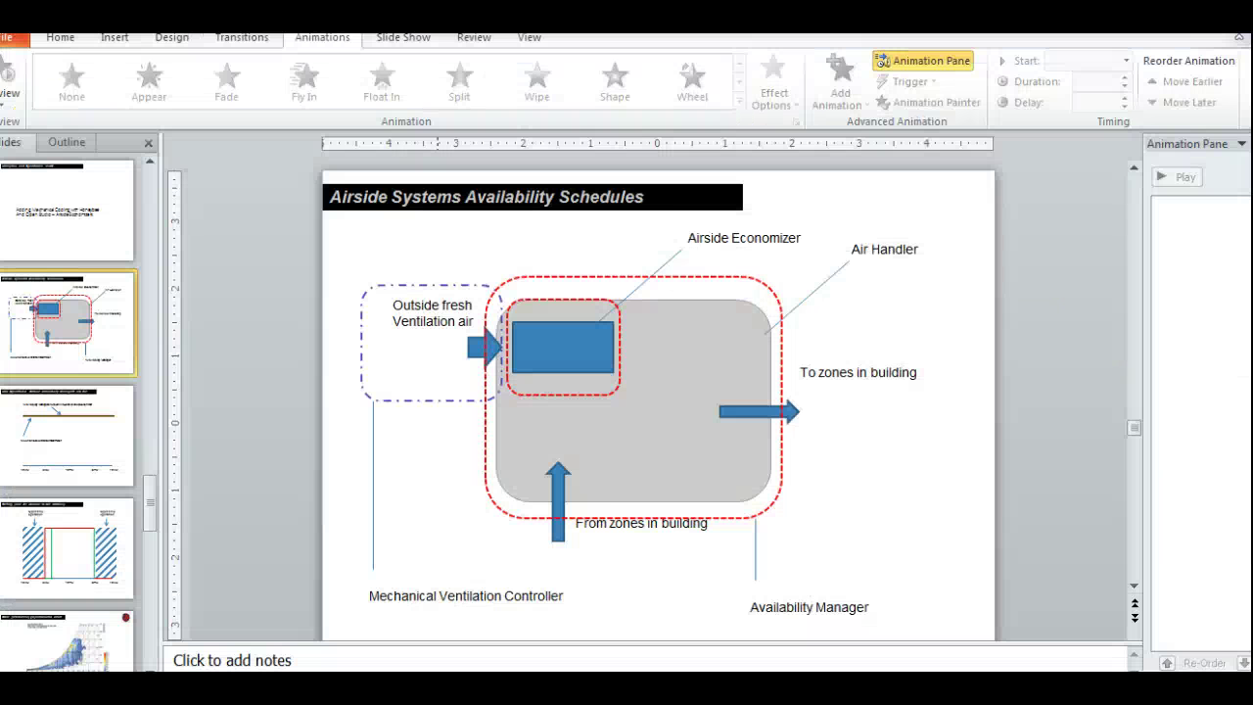
# - Select the How OpenStudio Default Availability Managers are Set slide, and switch to Grasshopper to view the air handler component's inputs
pyautogui.click(69, 458)
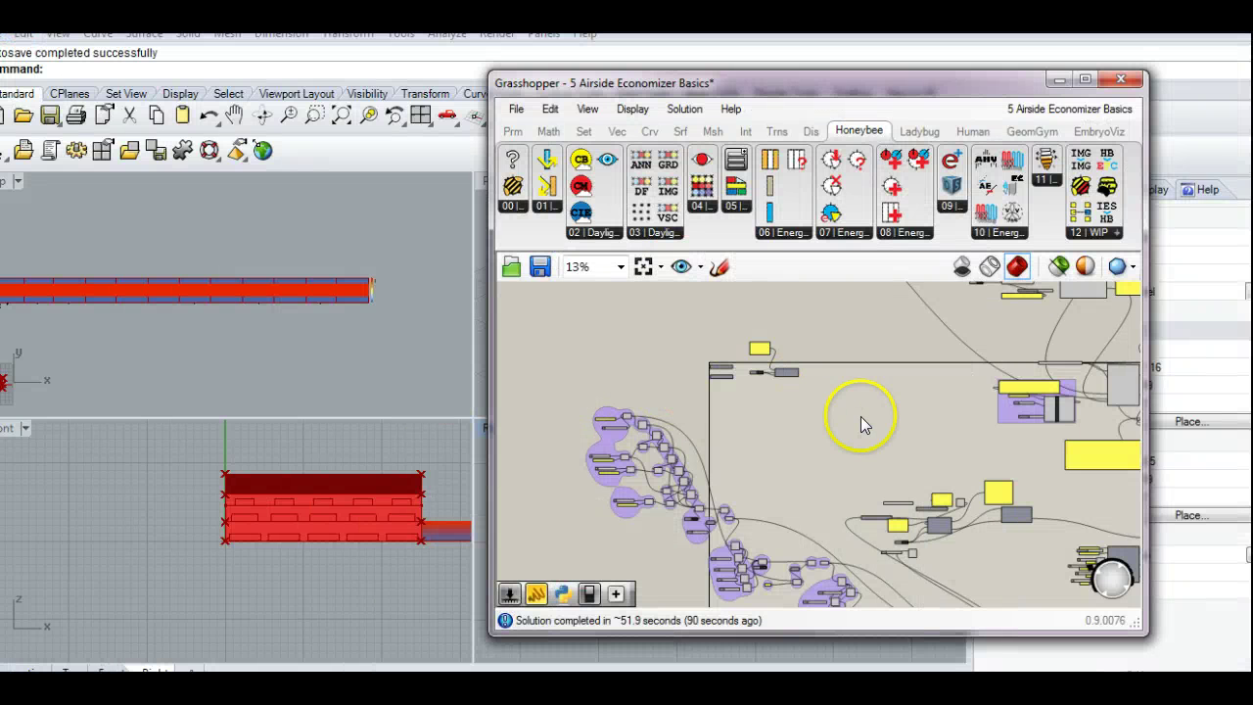
pyautogui.moveTo(861, 416); pyautogui.dragTo(616, 465, button='right')
pyautogui.moveTo(703, 412); pyautogui.dragTo(655, 375, button='right')
pyautogui.scroll(5, 710, 473)
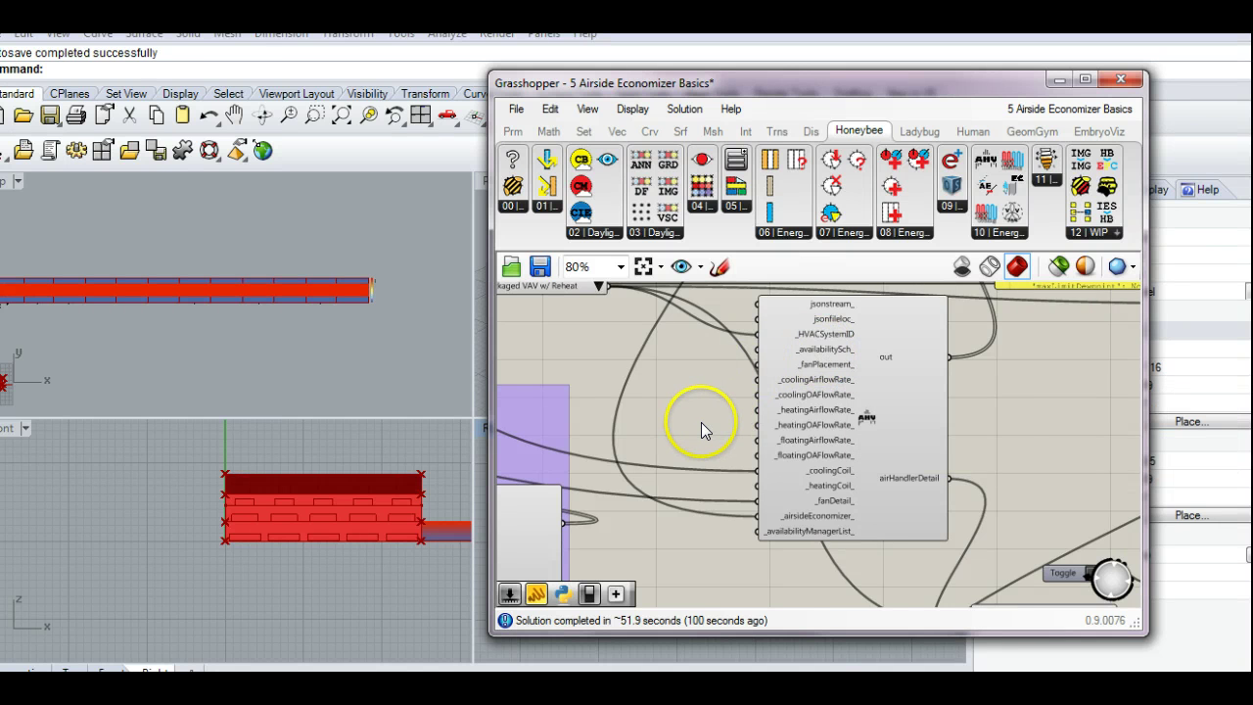
pyautogui.scroll(-3, 701, 422)
pyautogui.scroll(-10, 701, 424)
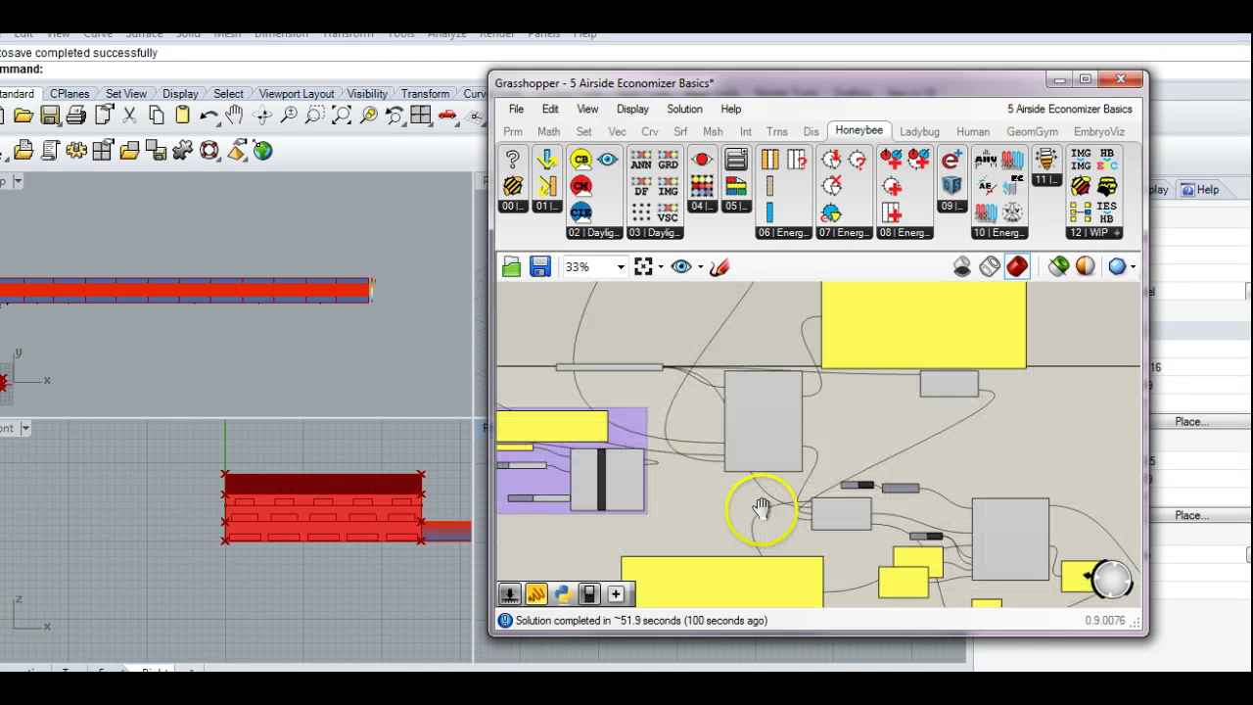
# - Examine the schedule list component, its panel of schedule names and the index-driven list item component next to the grouped chart definition
pyautogui.moveTo(836, 477); pyautogui.dragTo(701, 468, button='right')
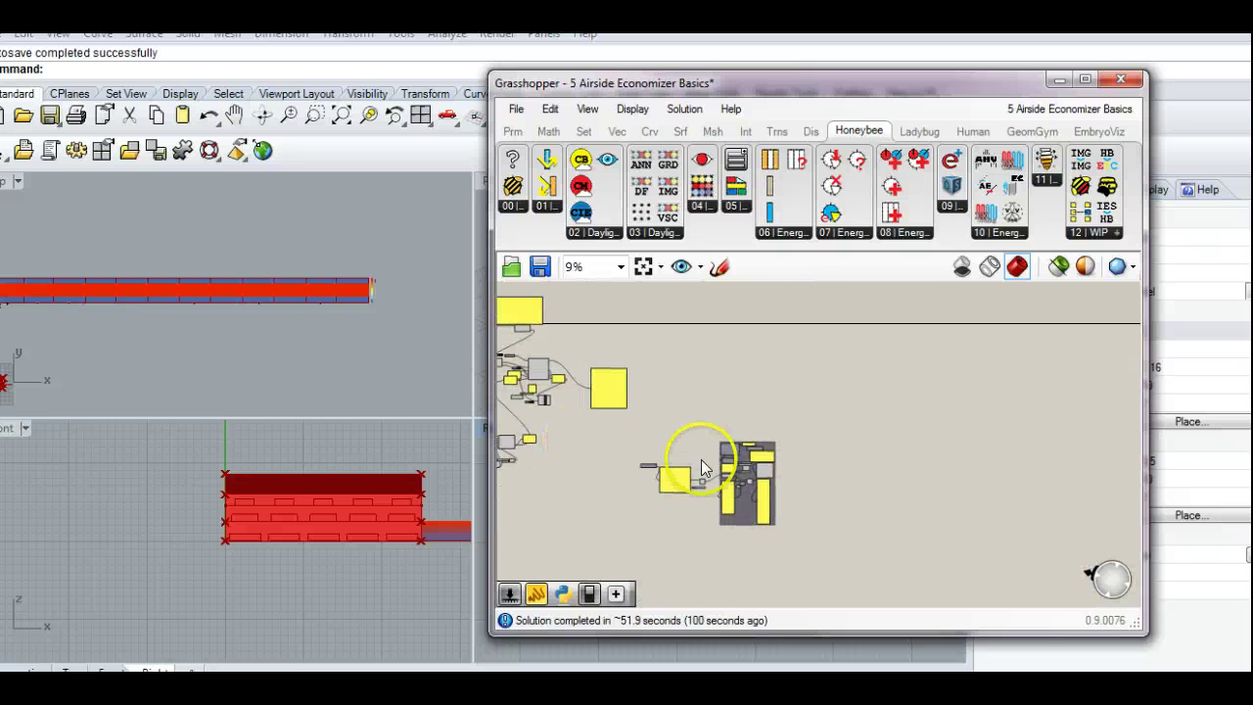
pyautogui.scroll(5, 737, 493)
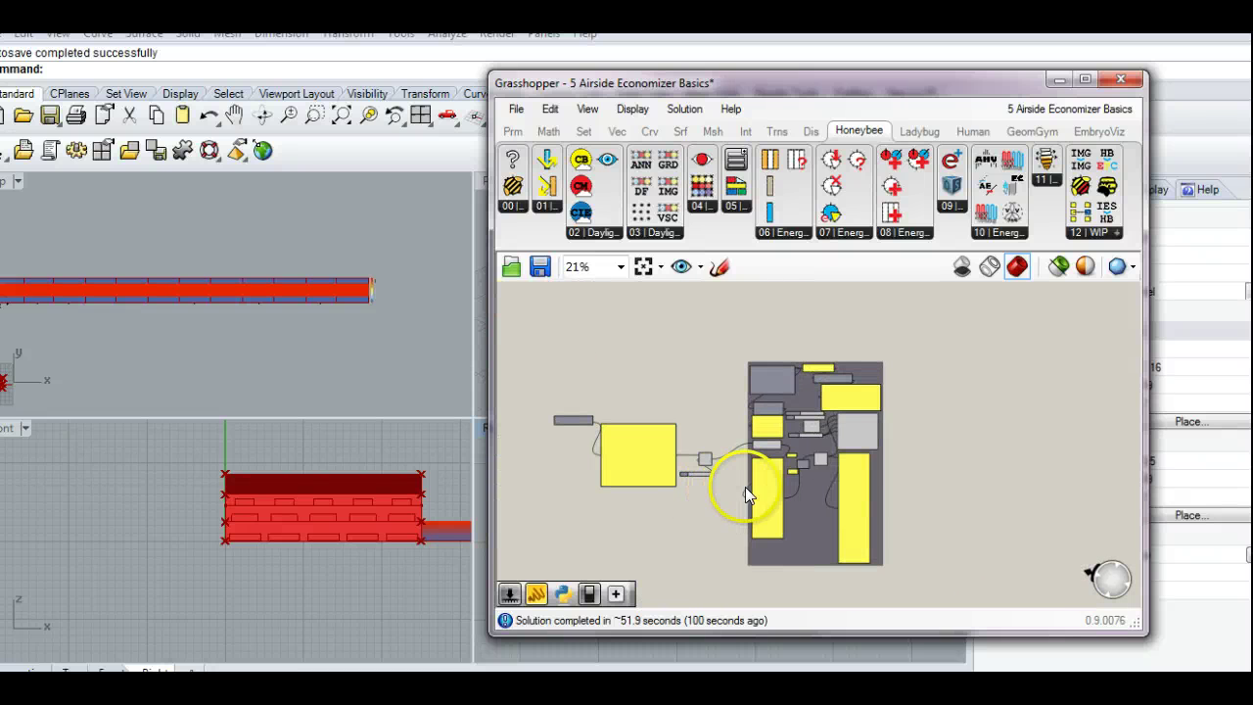
pyautogui.scroll(3, 703, 467)
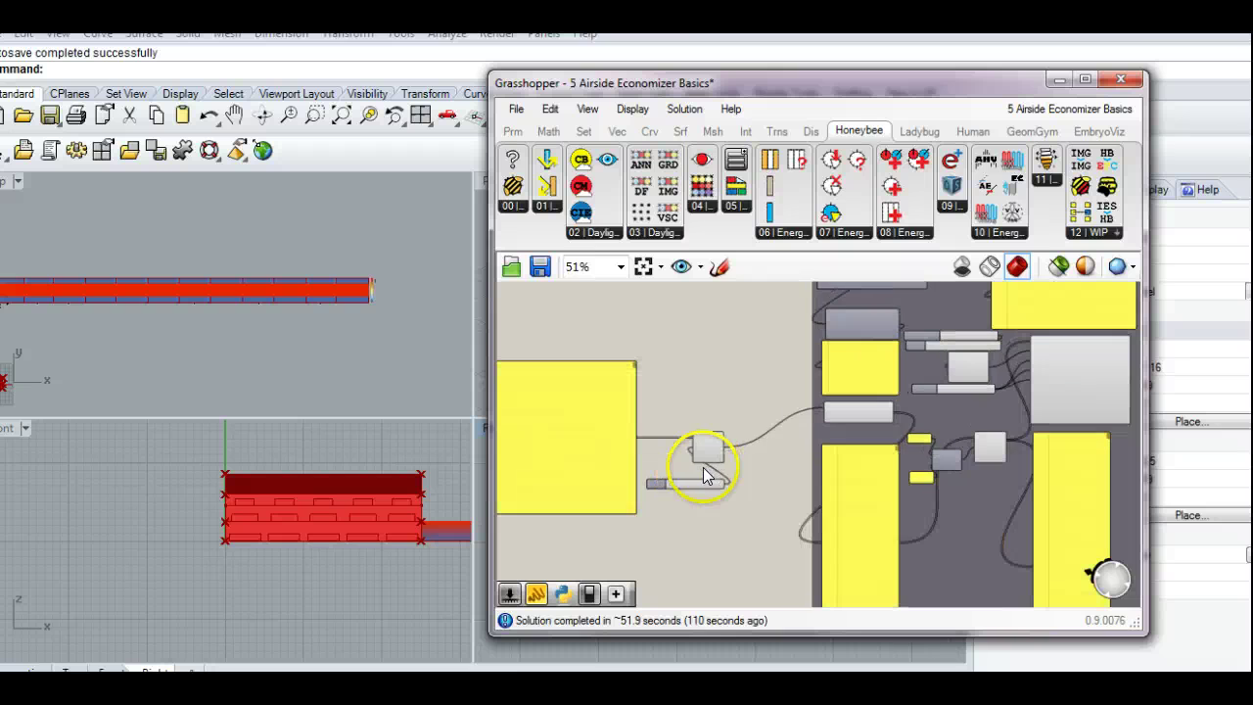
pyautogui.moveTo(869, 85); pyautogui.dragTo(854, 4)
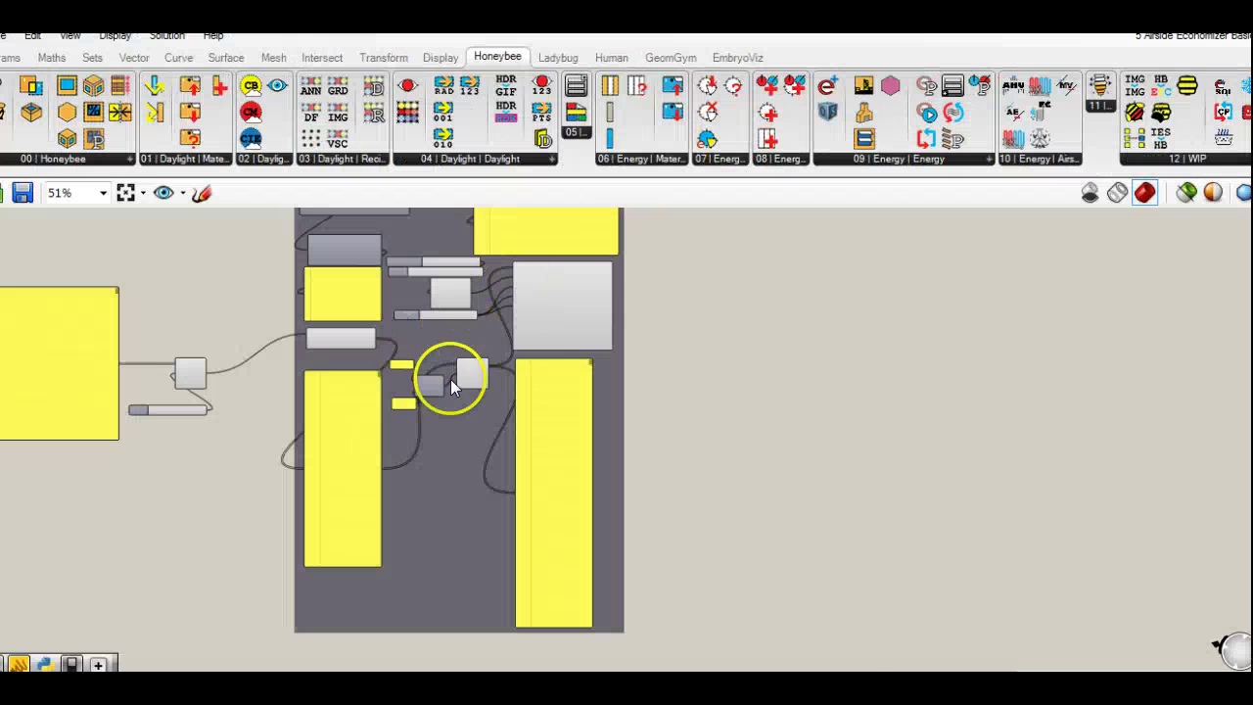
pyautogui.moveTo(720, 399); pyautogui.dragTo(970, 446, button='right')
pyautogui.moveTo(468, 477); pyautogui.dragTo(613, 537, button='right')
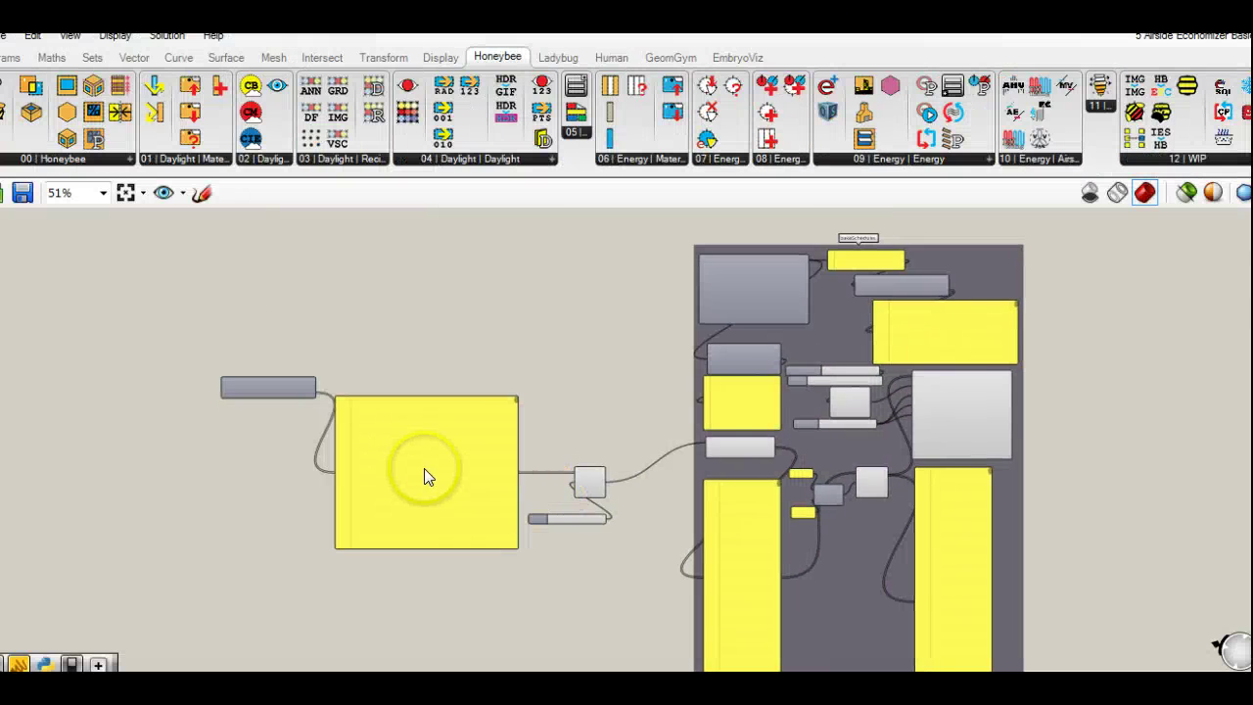
pyautogui.scroll(2, 425, 469)
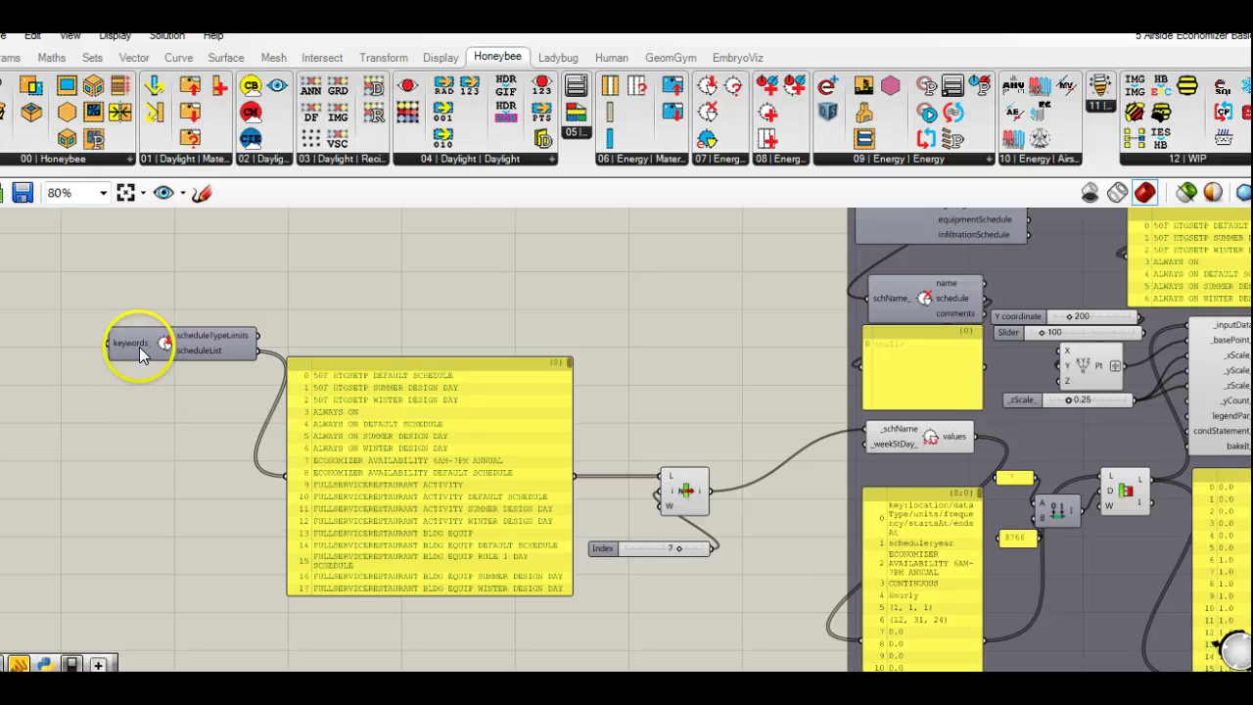
pyautogui.scroll(1, 139, 347)
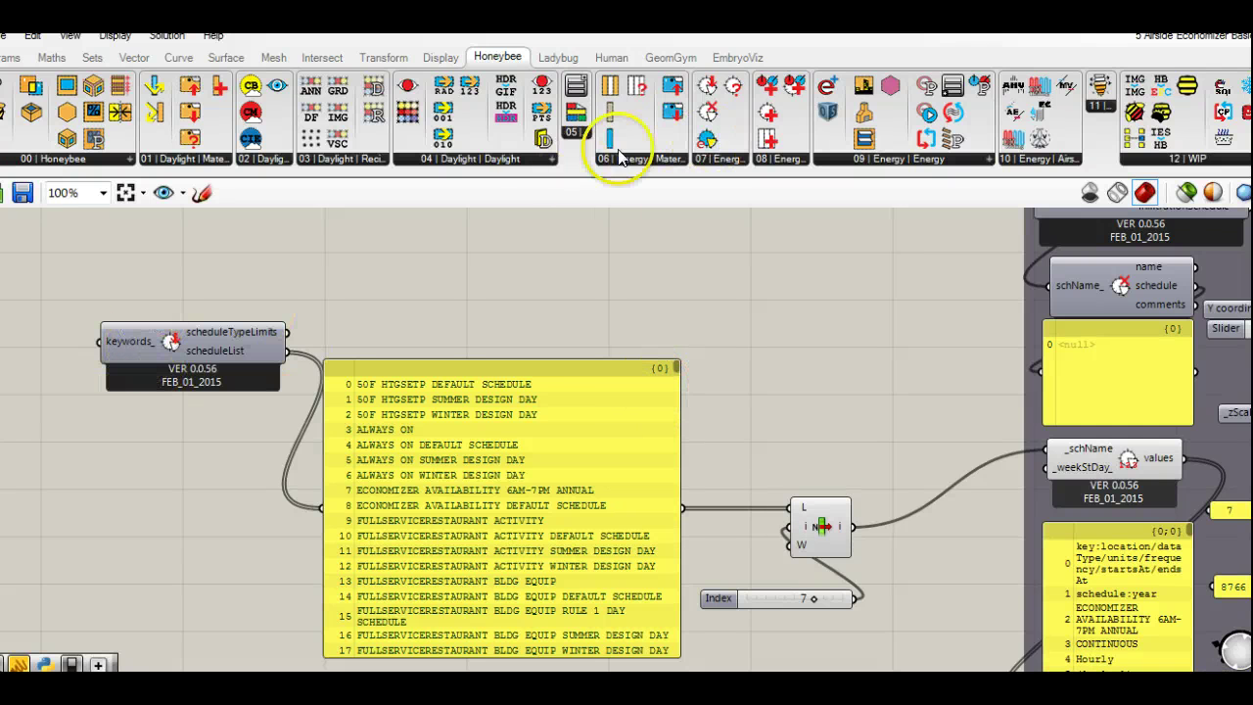
# - Place a second Honeybee schedule list component above the schedule names panel, and delete it
pyautogui.click(710, 91)
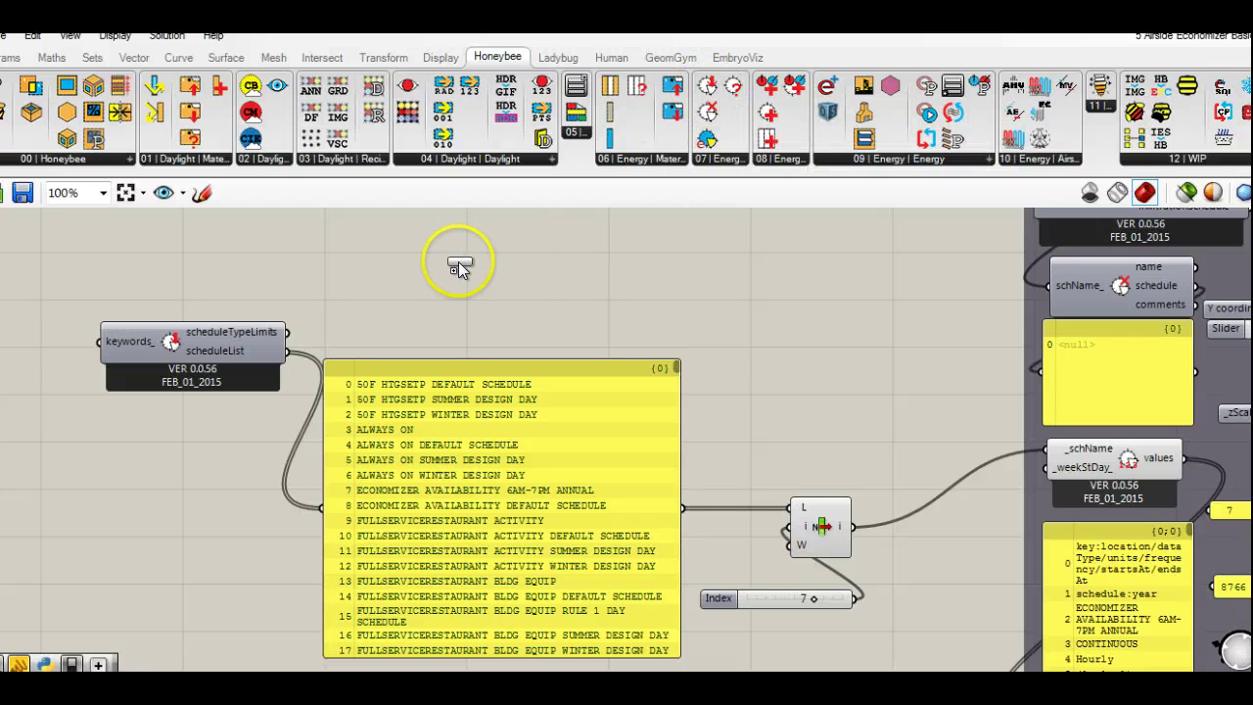
pyautogui.click(462, 284)
pyautogui.click(444, 262)
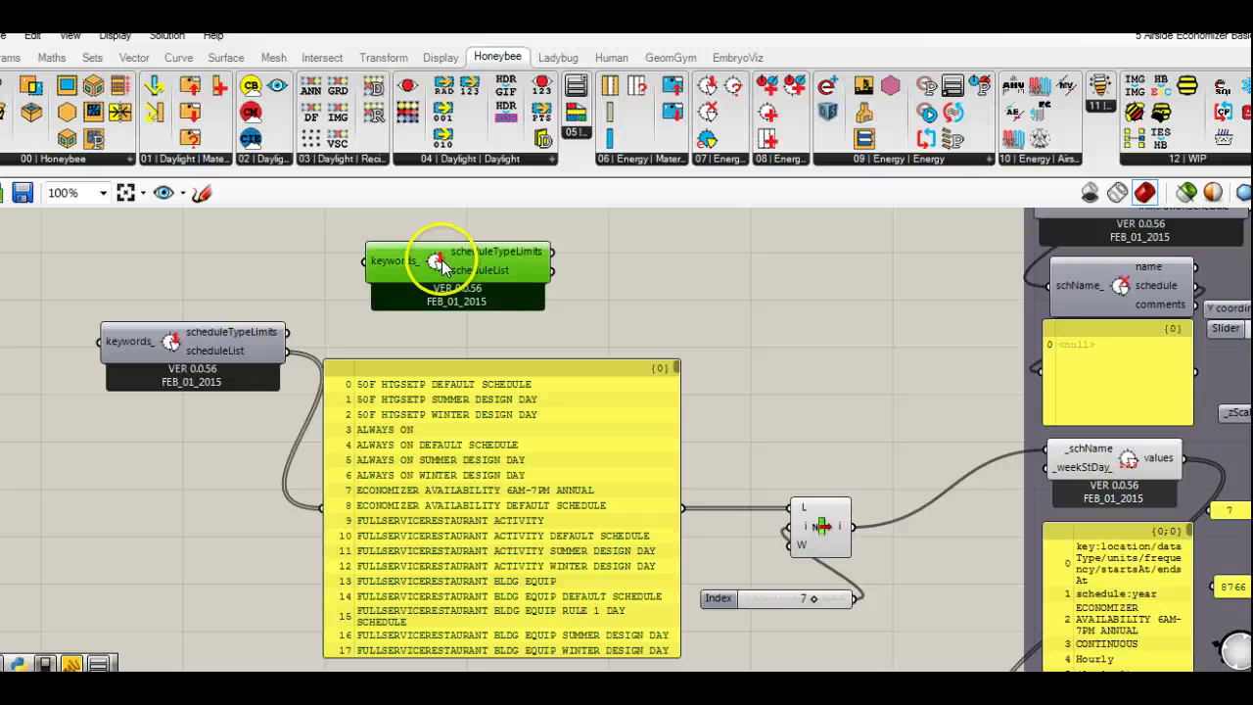
pyautogui.press('Delete')
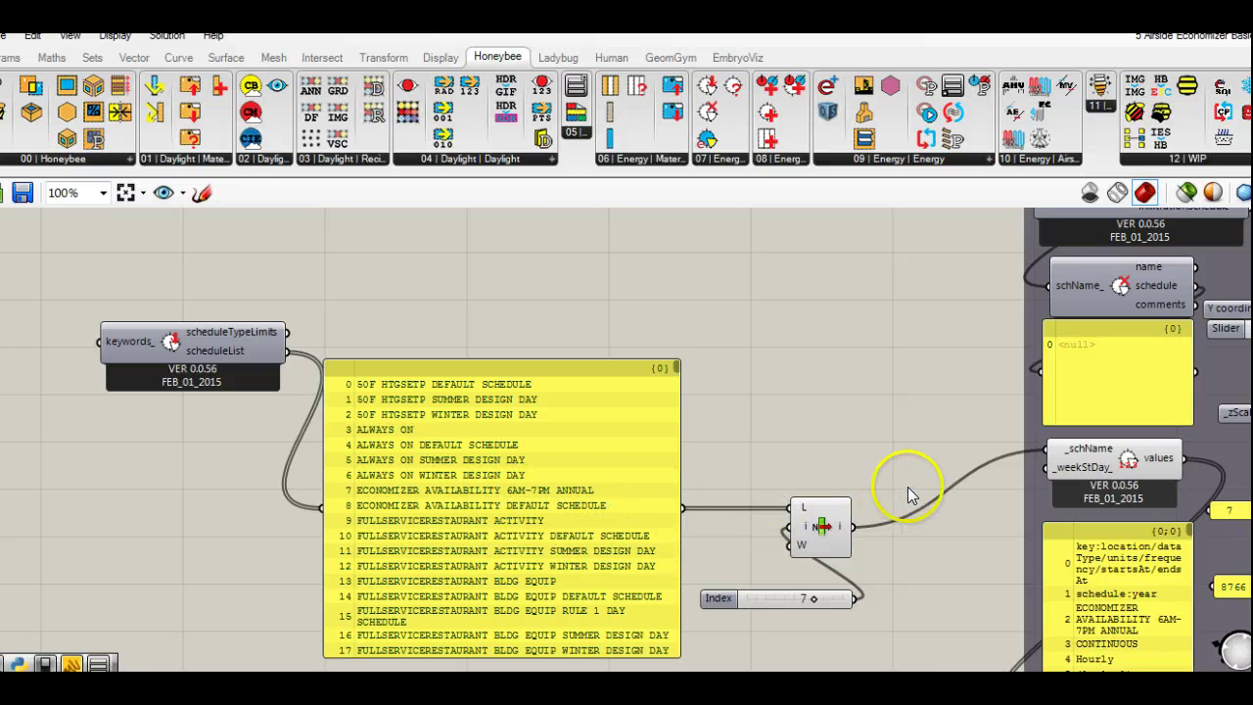
# - Examine the component that converts a schedule name to values and the Ladybug 3D Chart component it feeds
pyautogui.moveTo(907, 487); pyautogui.dragTo(642, 431, button='right')
pyautogui.scroll(-2, 642, 431)
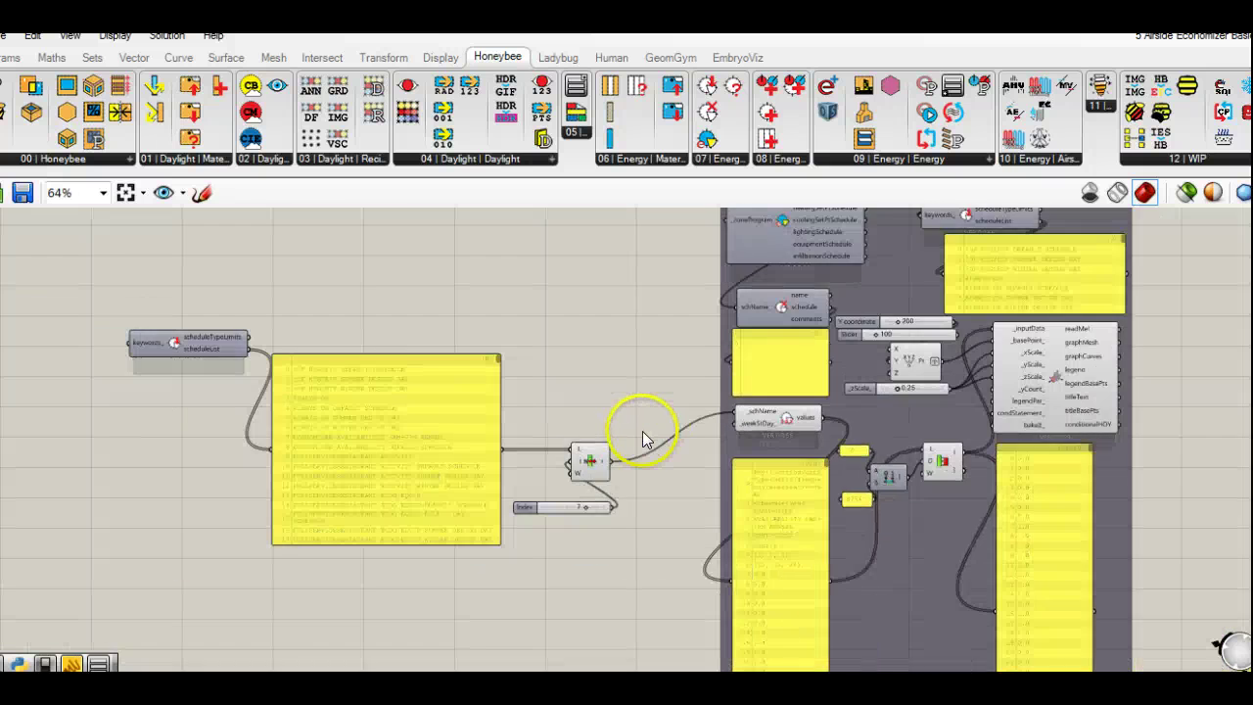
pyautogui.scroll(1, 642, 430)
pyautogui.moveTo(709, 393); pyautogui.dragTo(743, 447, button='right')
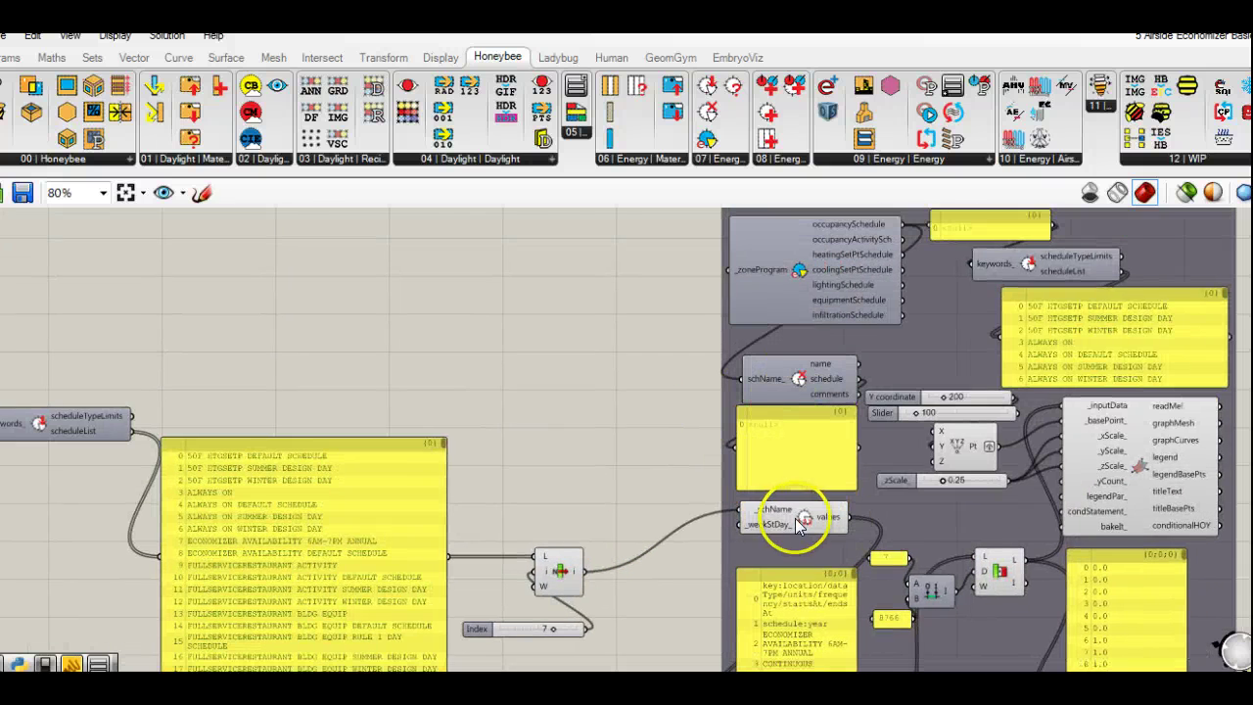
pyautogui.scroll(1, 798, 524)
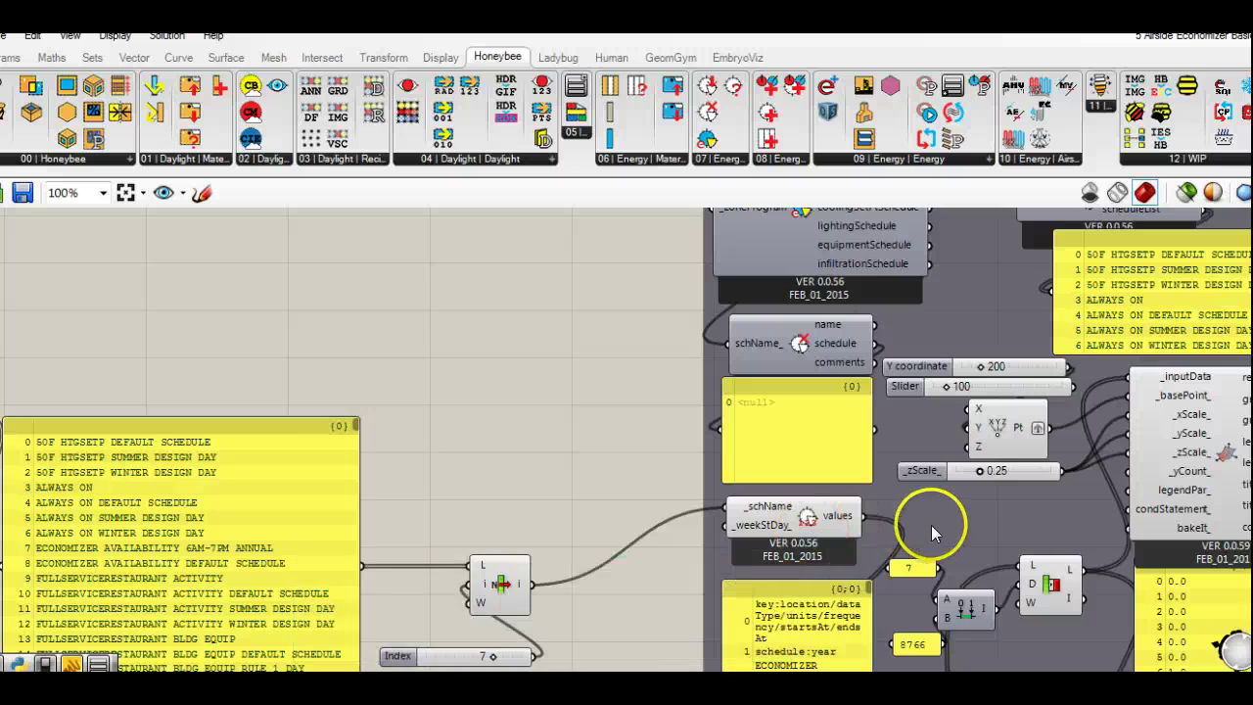
pyautogui.moveTo(931, 525); pyautogui.dragTo(663, 505, button='right')
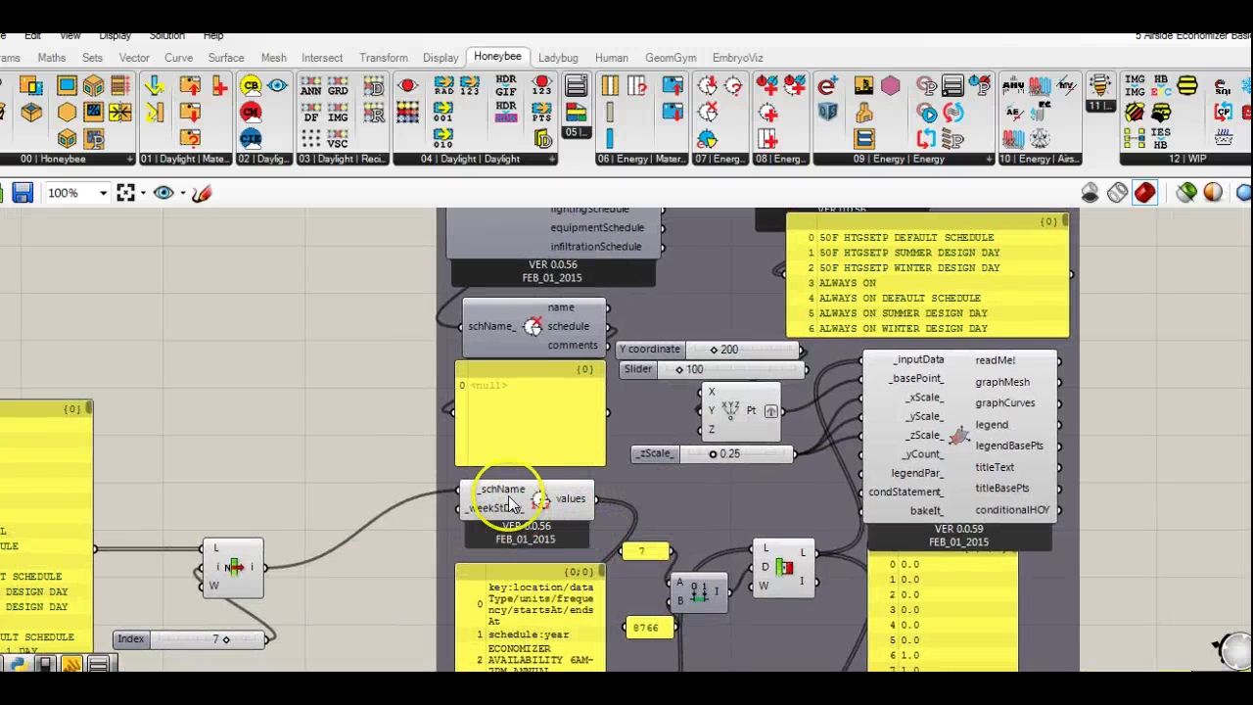
pyautogui.click(718, 160)
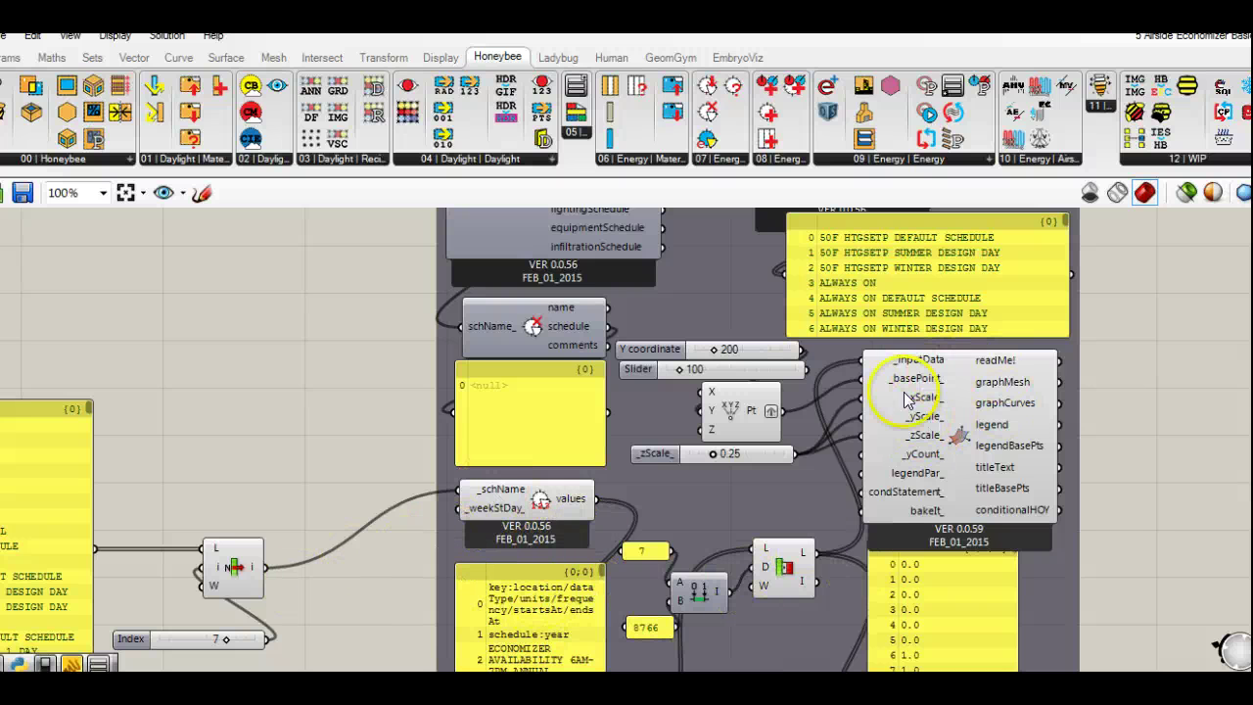
pyautogui.click(558, 56)
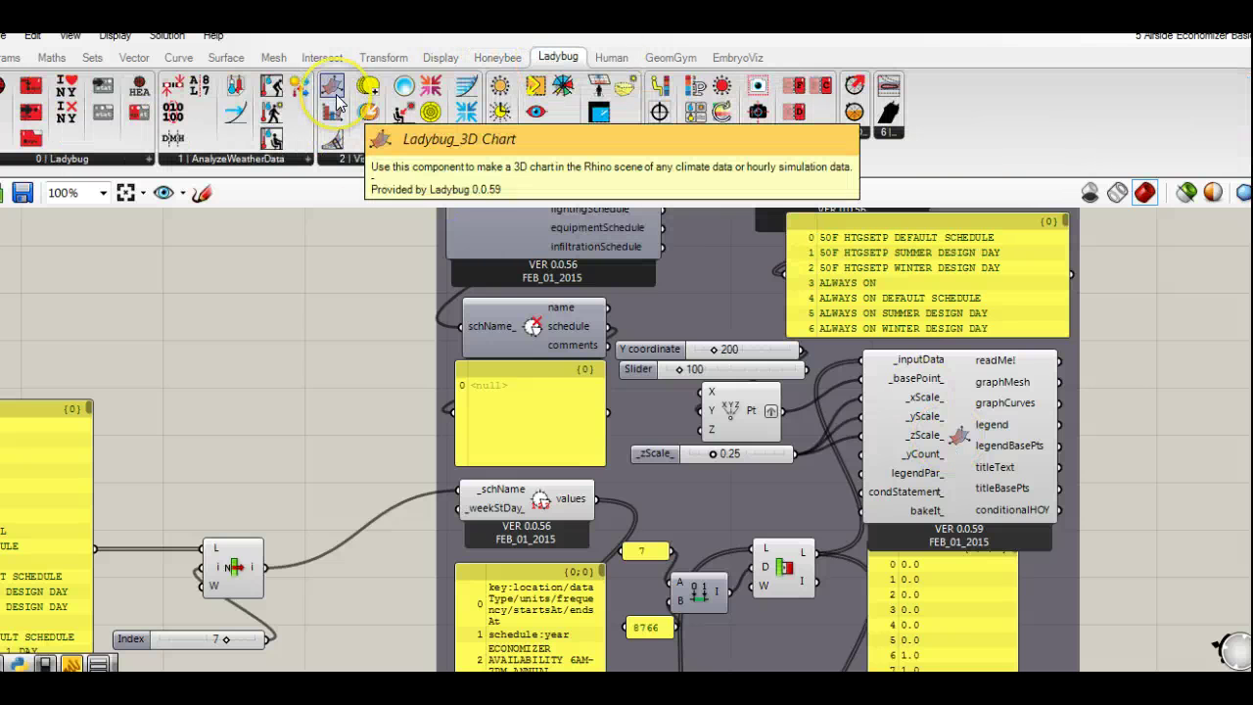
pyautogui.click(492, 57)
# - Uncover Rhino's Top viewport and examine the schedule's 3D chart along its length, including its legend
pyautogui.moveTo(499, 23)
pyautogui.mouseDown()
pyautogui.moveTo(952, 333)
pyautogui.moveTo(1018, 338)
pyautogui.mouseUp()
pyautogui.moveTo(158, 354); pyautogui.dragTo(302, 373)
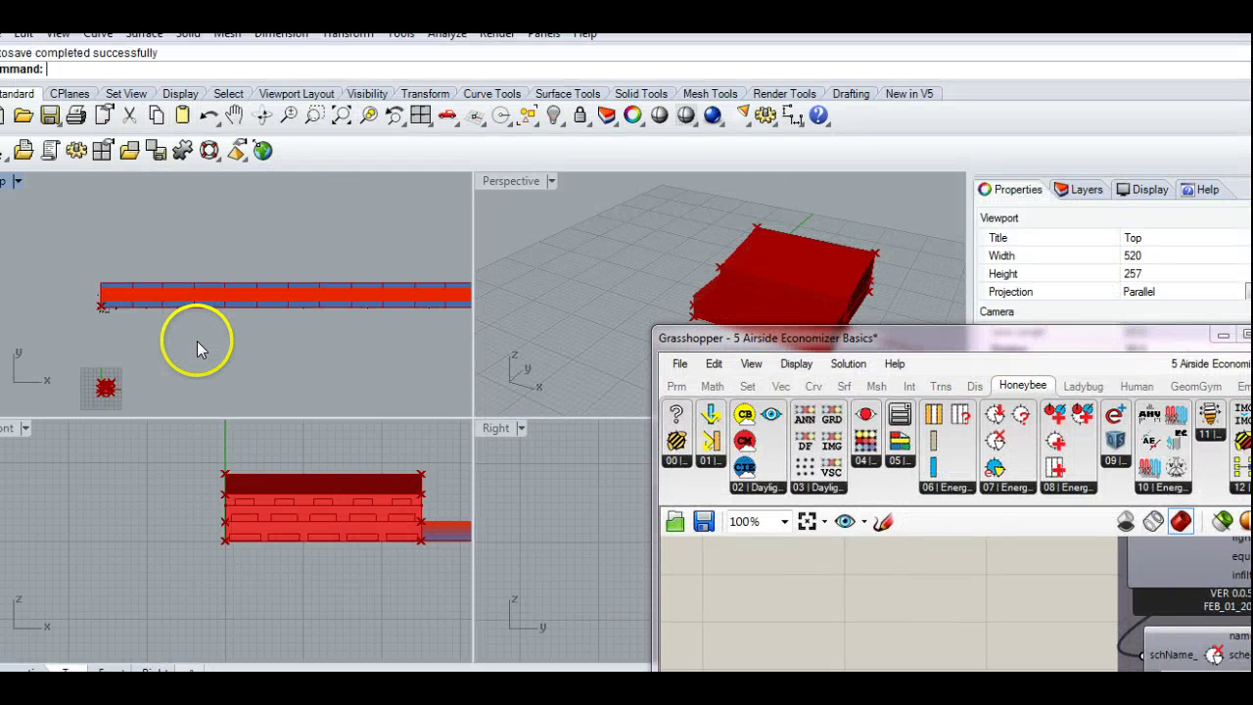
pyautogui.scroll(5, 134, 263)
pyautogui.scroll(1, 134, 306)
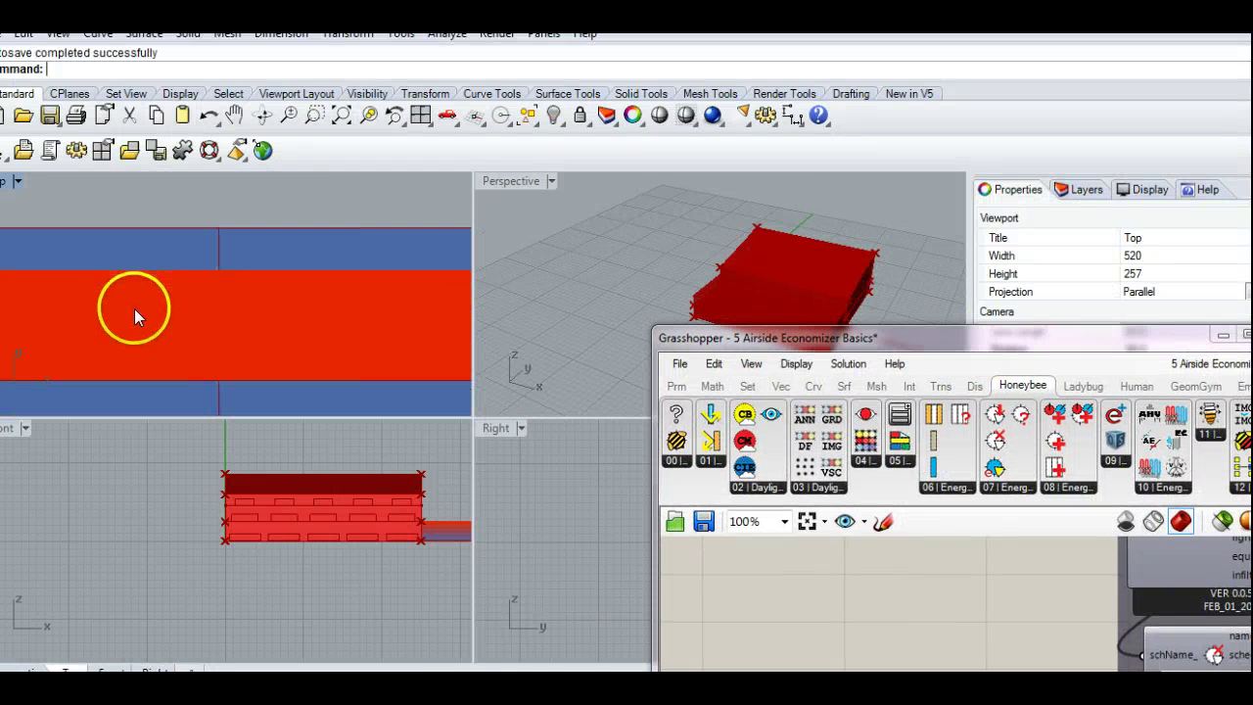
pyautogui.scroll(-4, 124, 268)
pyautogui.scroll(-1, 238, 286)
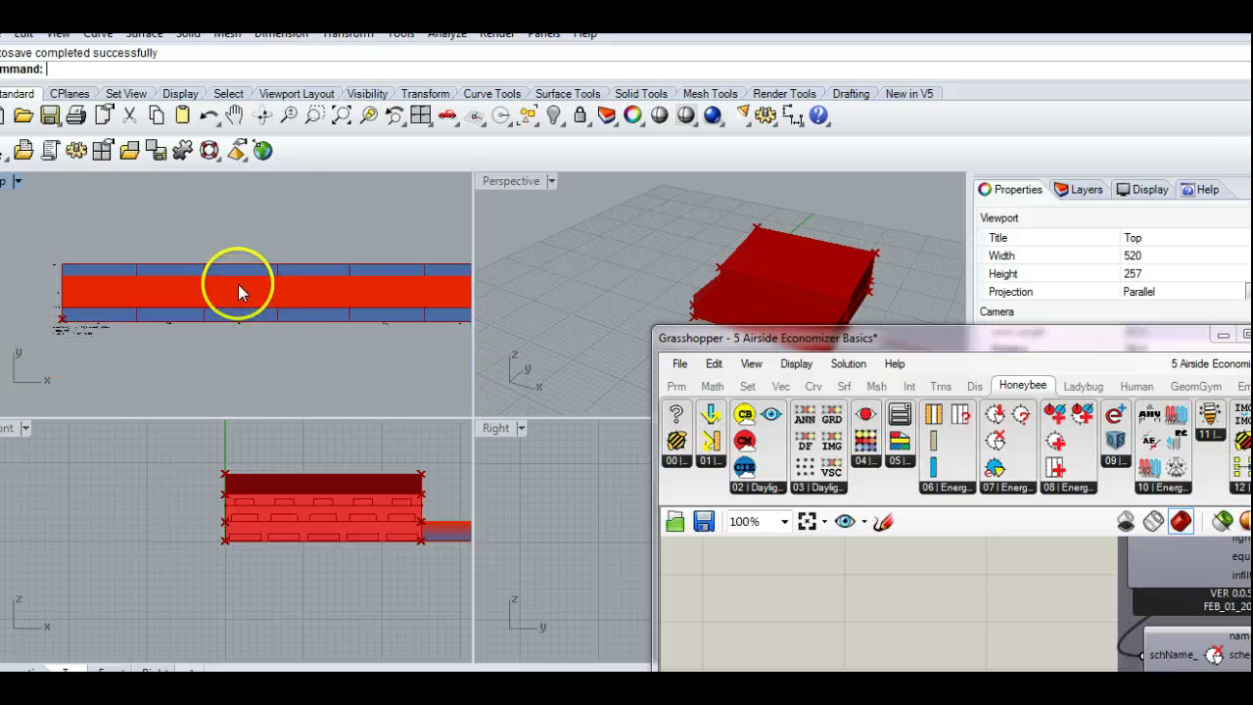
pyautogui.moveTo(316, 361); pyautogui.dragTo(112, 372, button='right')
pyautogui.moveTo(273, 372); pyautogui.dragTo(99, 376, button='right')
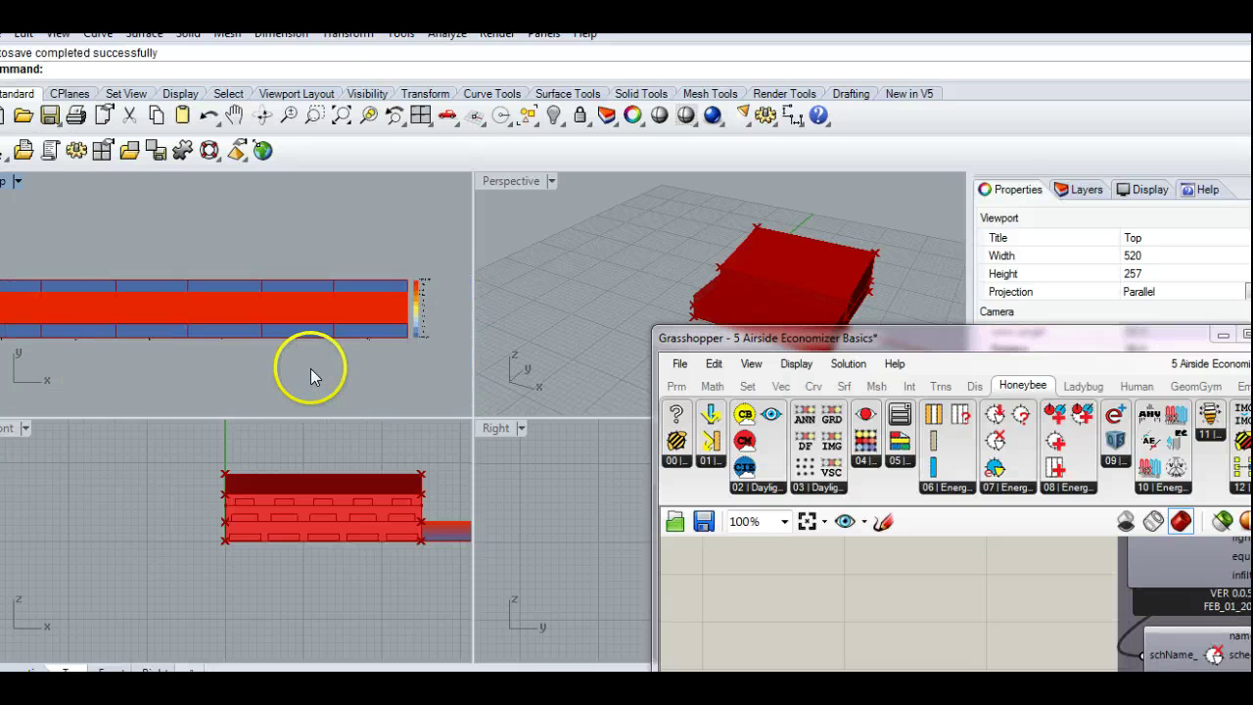
pyautogui.moveTo(310, 369); pyautogui.dragTo(191, 366, button='right')
pyautogui.scroll(6, 254, 304)
pyautogui.scroll(5, 284, 306)
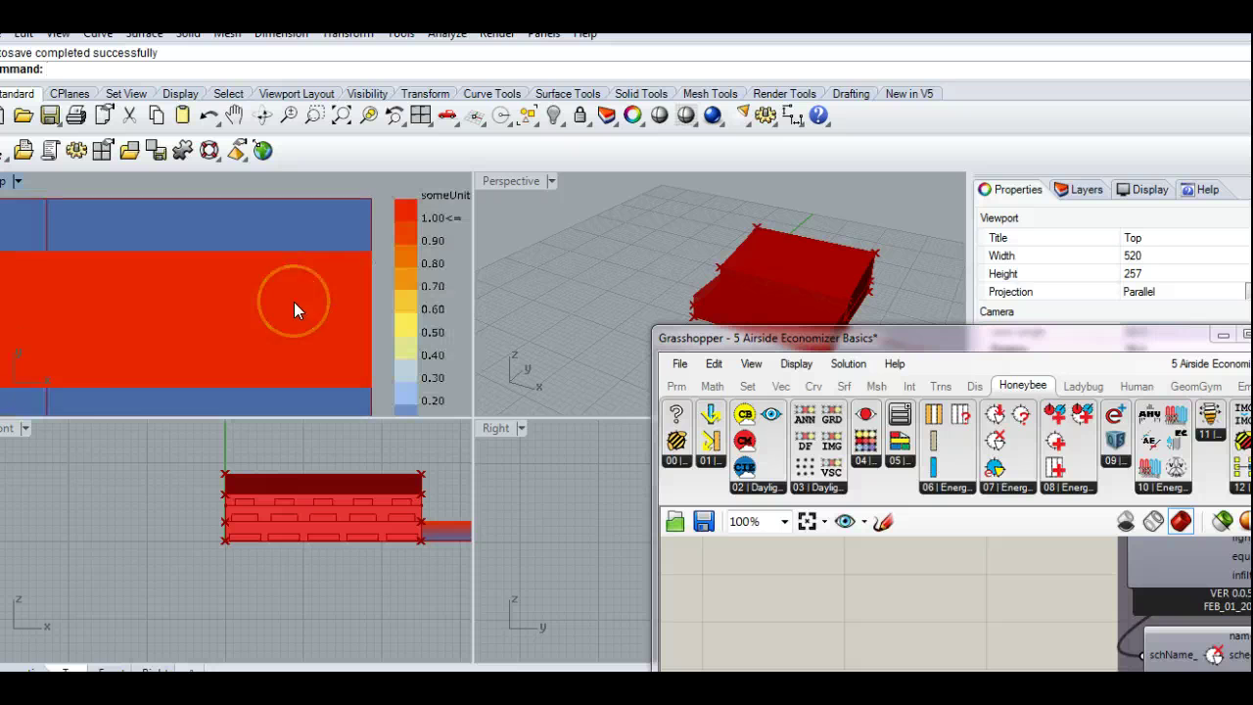
pyautogui.scroll(-1, 294, 302)
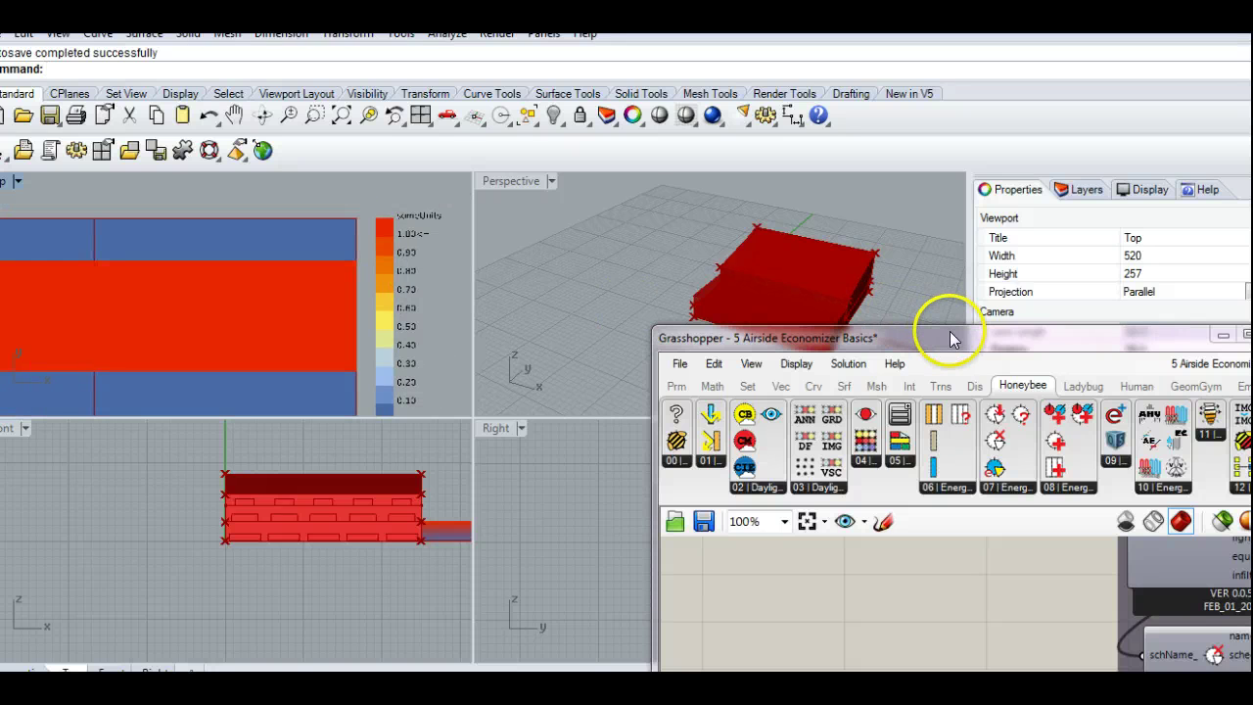
# - Bring the Grasshopper definition back over the Rhino viewports and review the panel of schedule names
pyautogui.moveTo(945, 339); pyautogui.dragTo(439, 19)
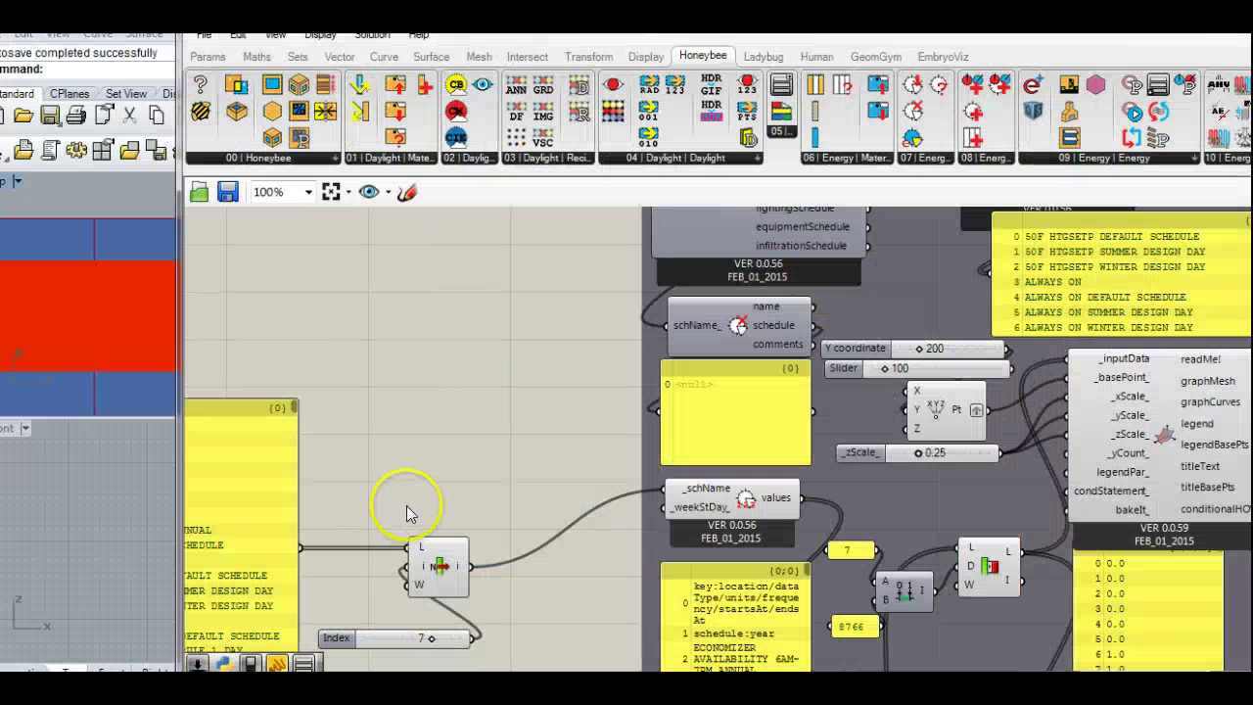
pyautogui.scroll(-2, 410, 397)
pyautogui.scroll(-3, 410, 395)
pyautogui.scroll(5, 438, 449)
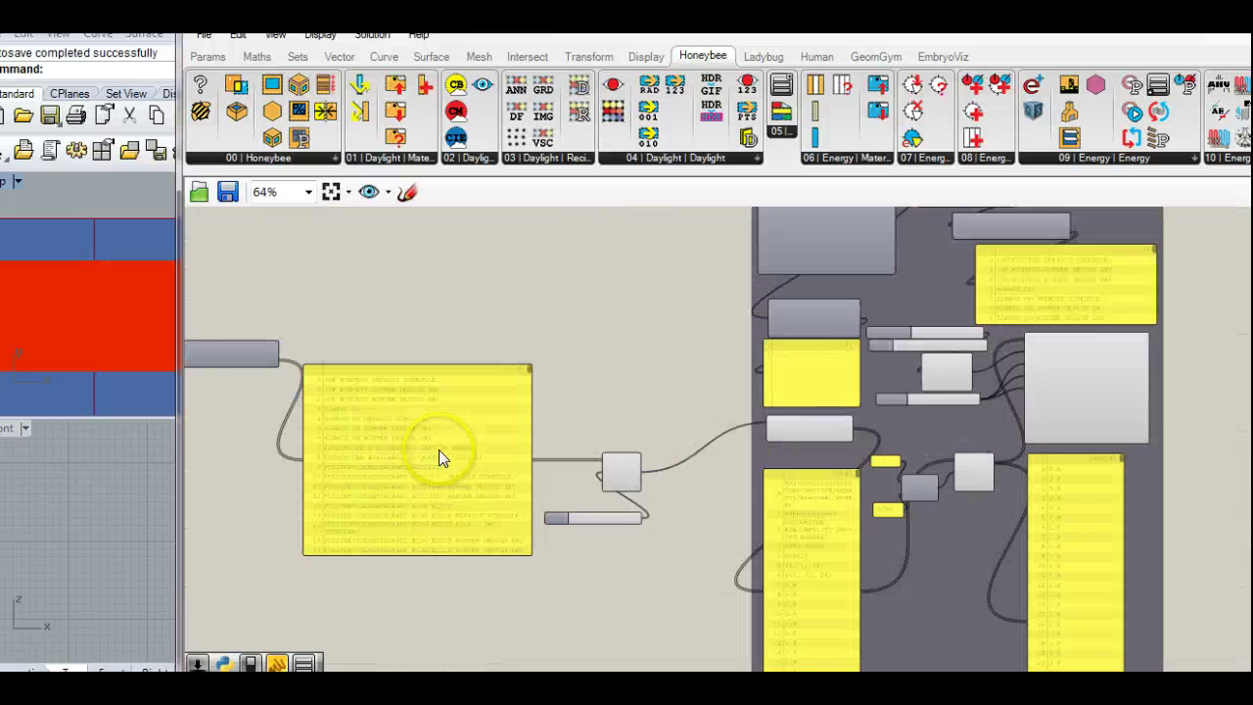
pyautogui.scroll(1, 348, 450)
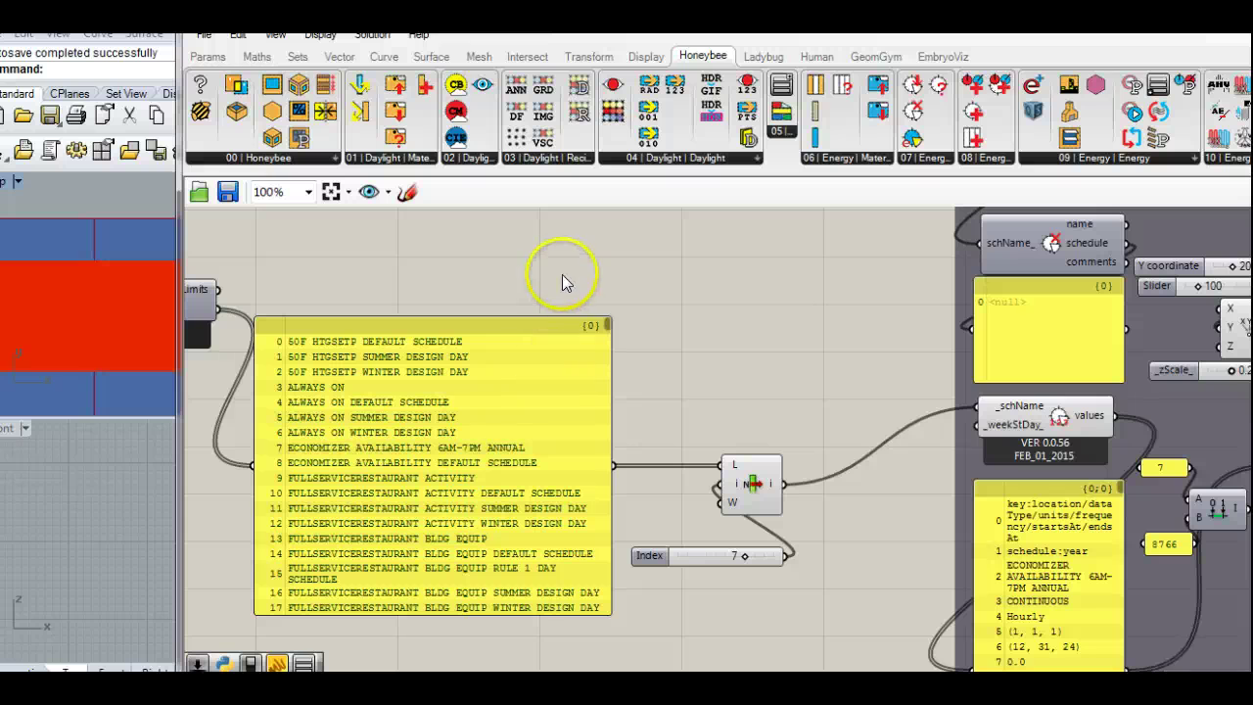
# - Examine the panel naming ECONOMIZER AVAILABILITY 6AM-7PM ANNUAL beside the airside economizer component and its lockout method slider
pyautogui.scroll(-9, 561, 284)
pyautogui.moveTo(538, 302); pyautogui.dragTo(610, 477, button='right')
pyautogui.moveTo(557, 367); pyautogui.dragTo(721, 465, button='right')
pyautogui.moveTo(563, 304); pyautogui.dragTo(548, 360, button='right')
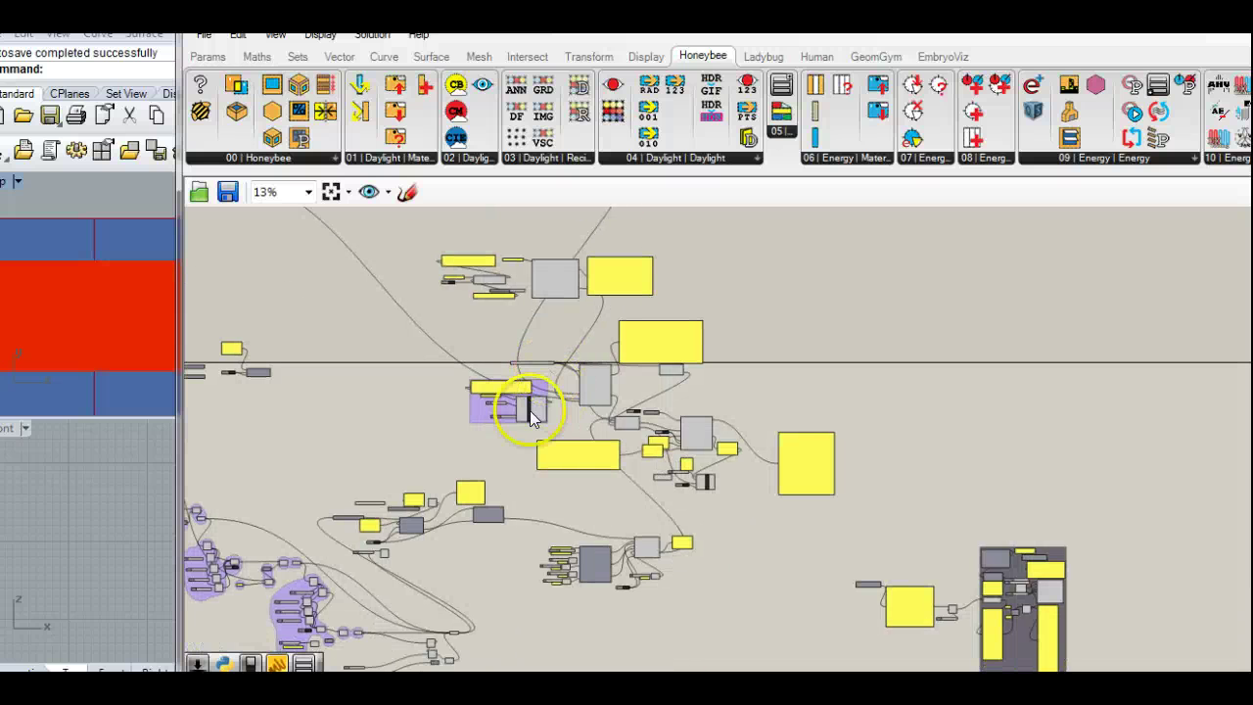
pyautogui.scroll(5, 509, 382)
pyautogui.moveTo(478, 265); pyautogui.dragTo(492, 350, button='right')
pyautogui.scroll(4, 491, 351)
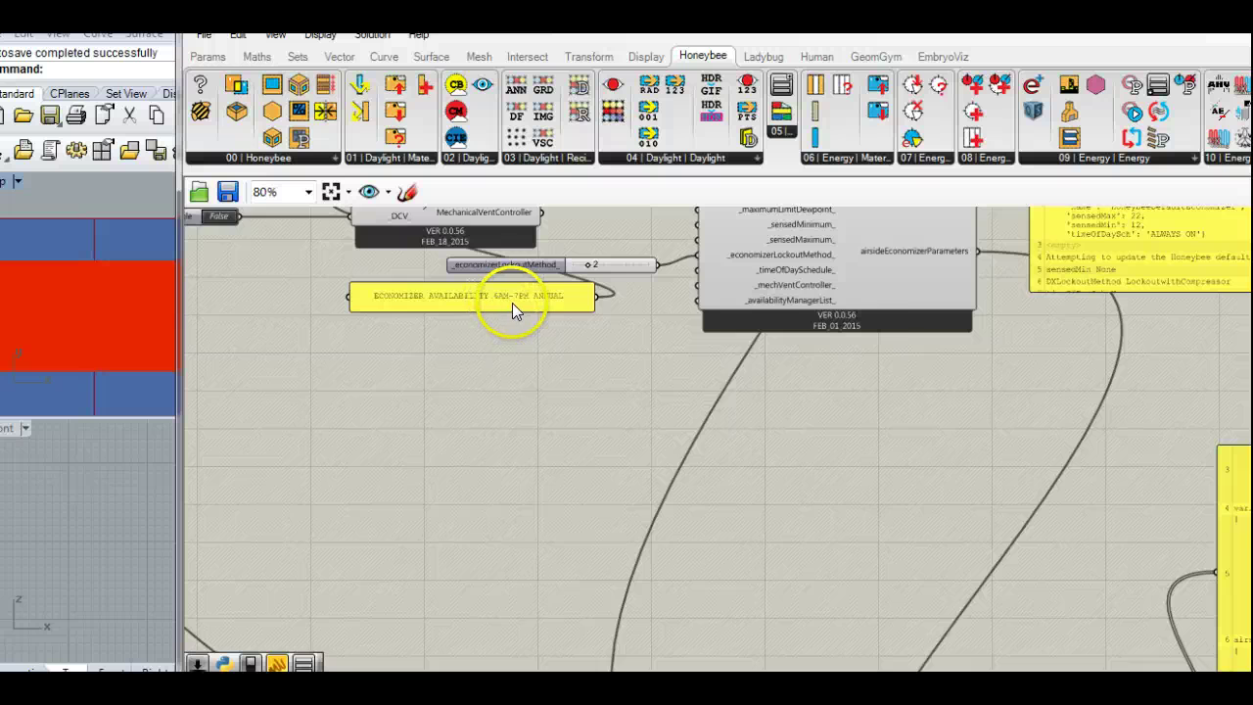
pyautogui.moveTo(618, 295); pyautogui.dragTo(1090, 345)
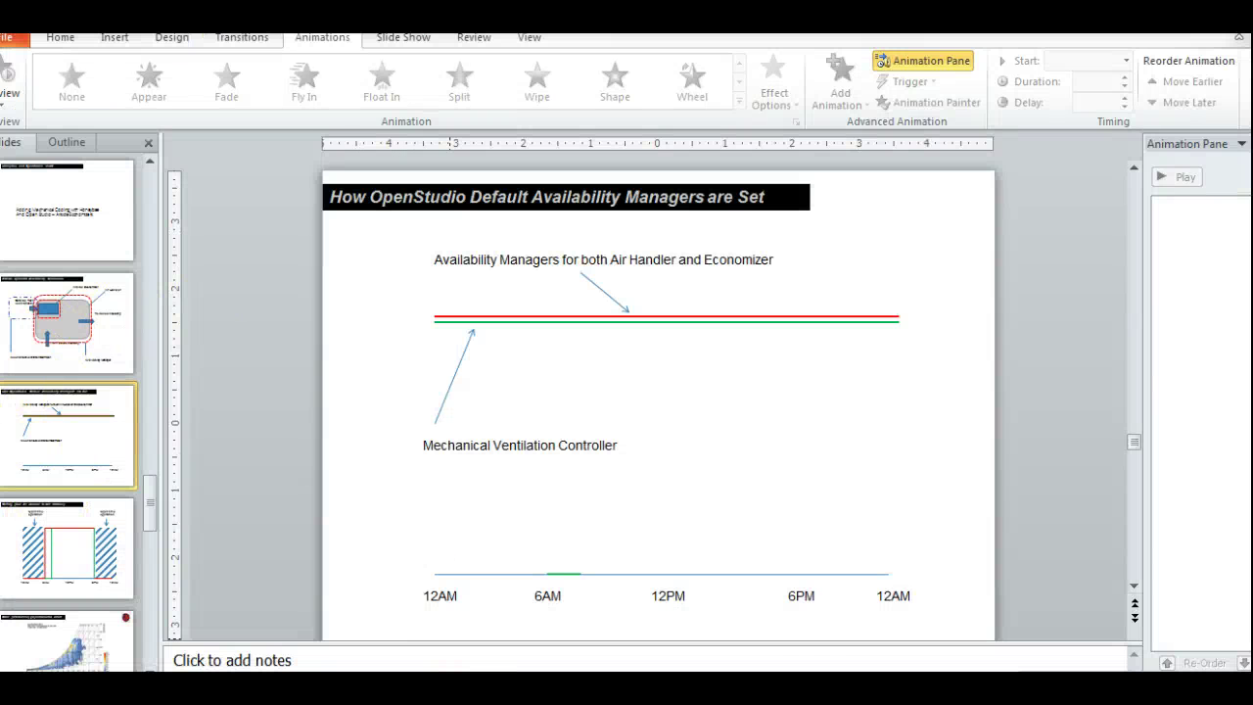
# - In PowerPoint, present the selected default availability managers slide, and advance through the Getting your Air Handler to Act Normally animation
pyautogui.hotkey('shift', 'F5')
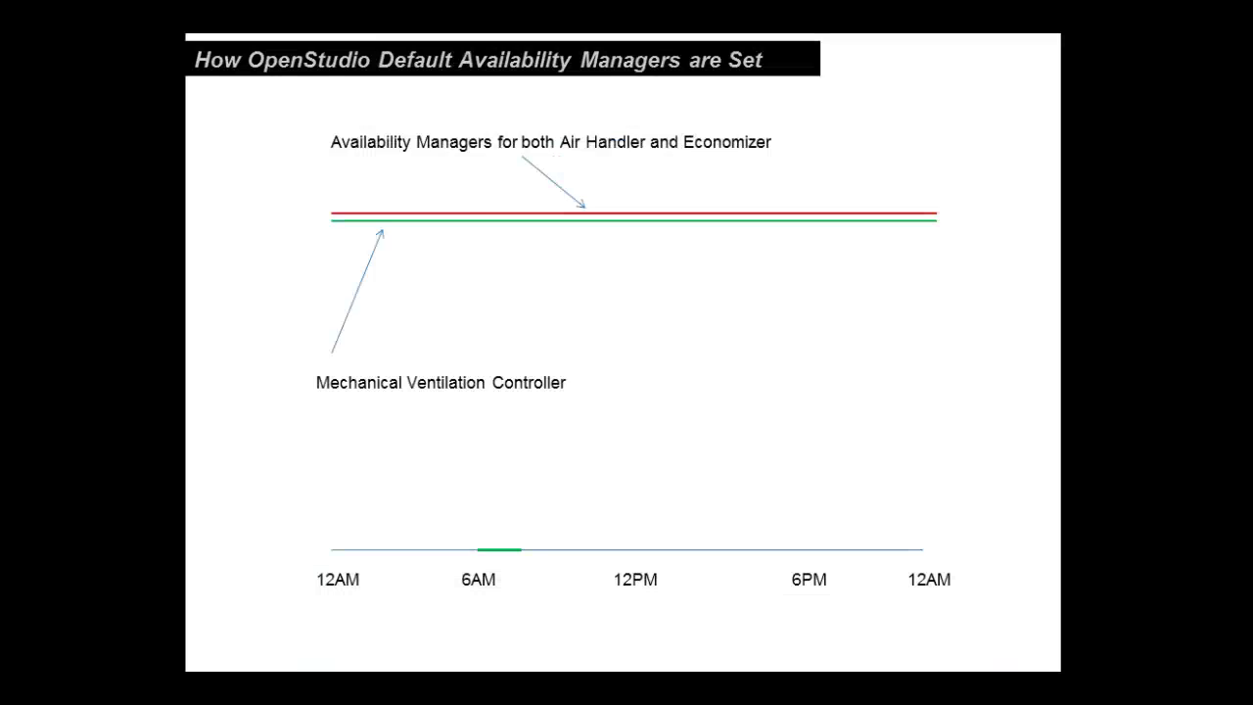
pyautogui.press('Right')
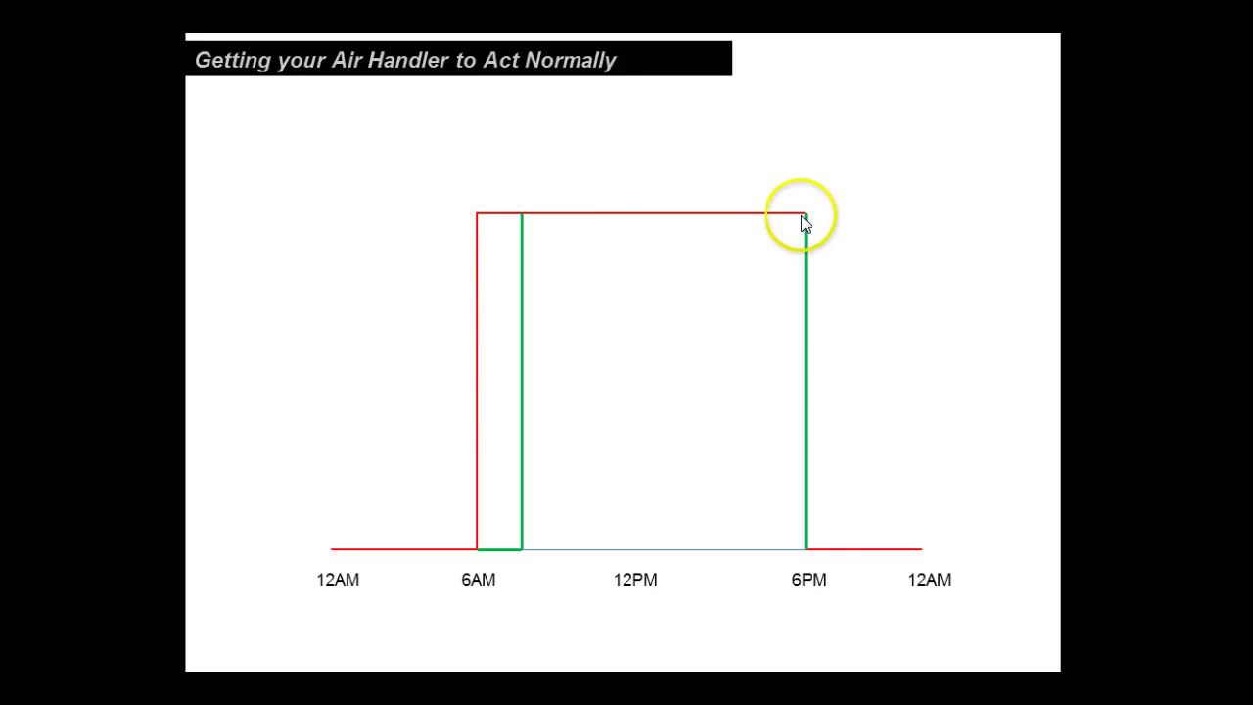
pyautogui.click(814, 544)
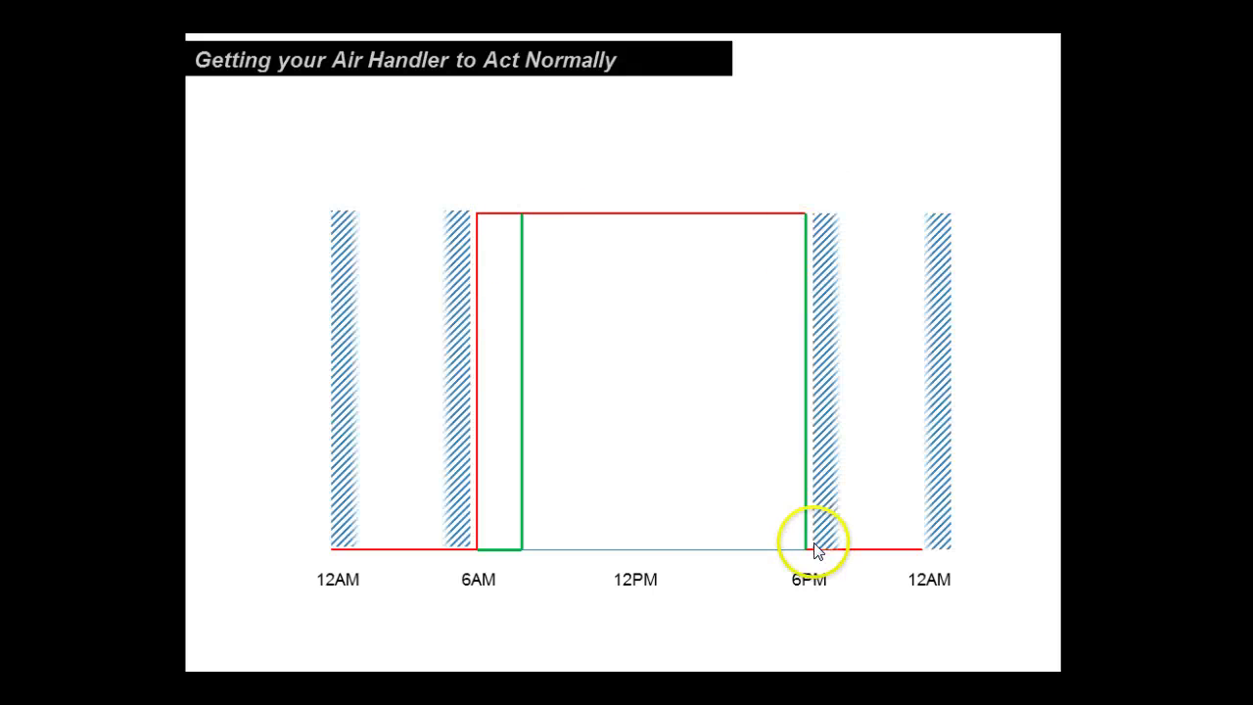
pyautogui.click(656, 612)
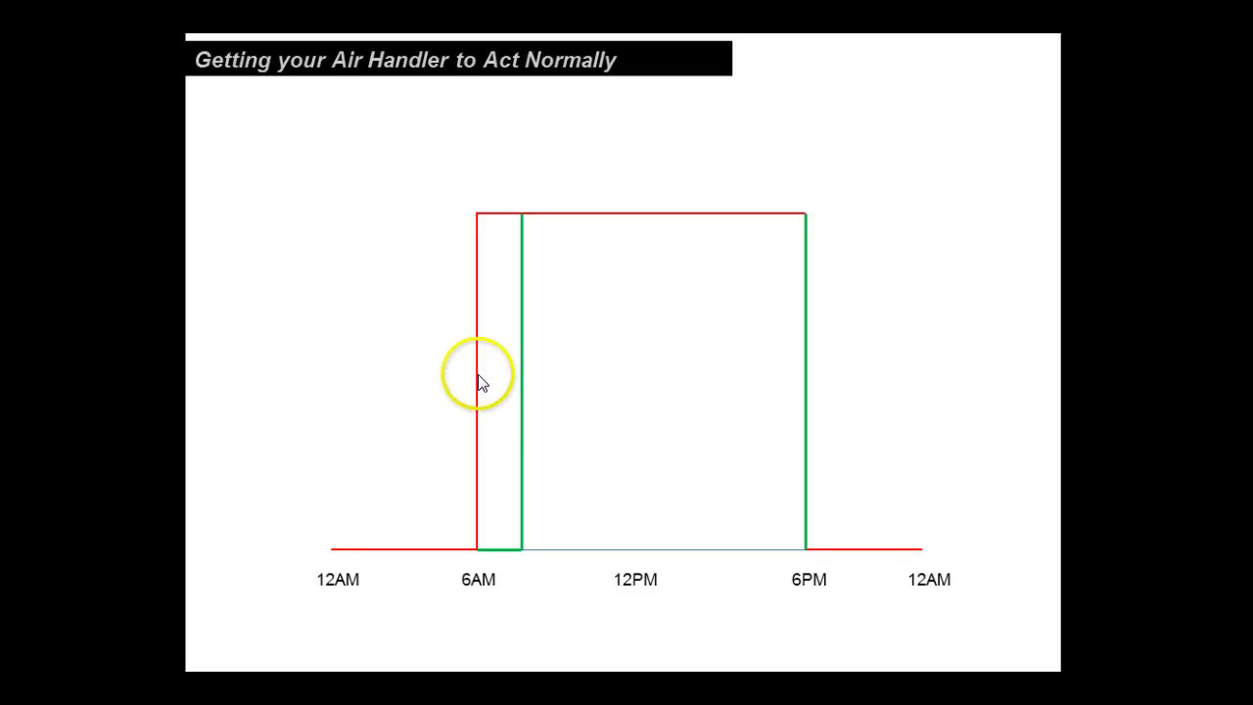
# - End the slide show, switch to the Grasshopper definition, and examine the air handler component's availability schedule input
pyautogui.click(378, 500)
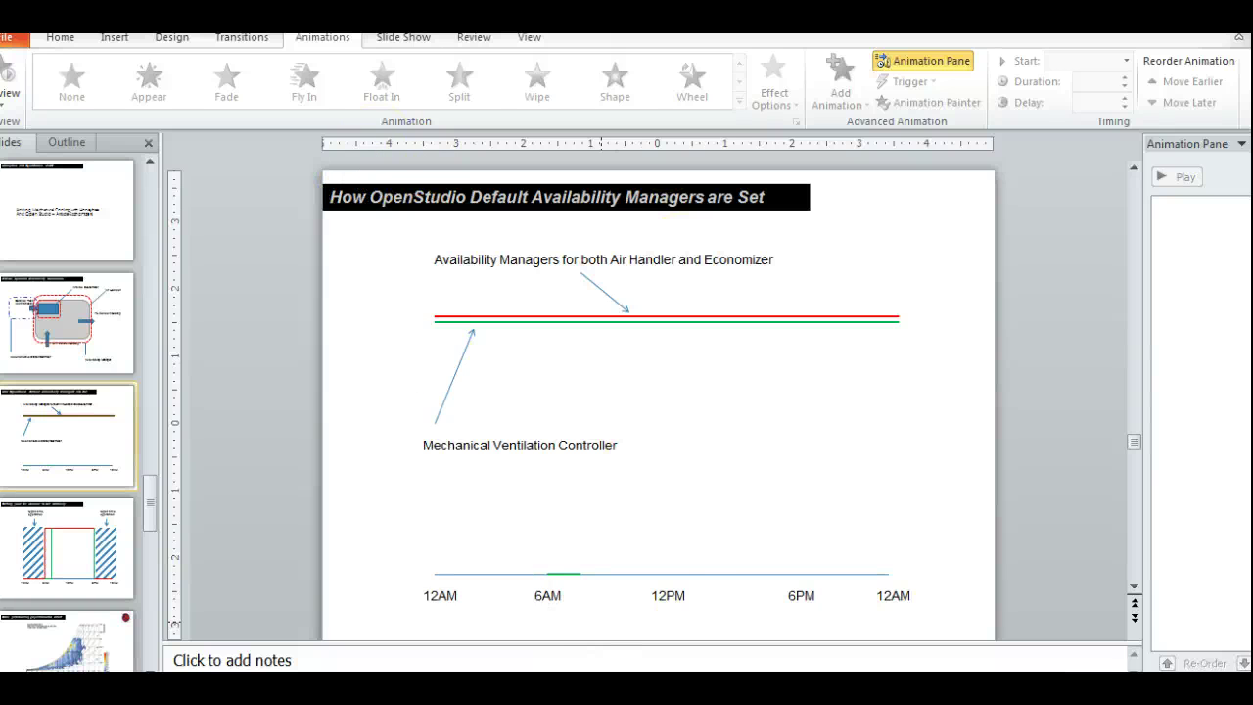
pyautogui.hotkey('alt', 'Tab')
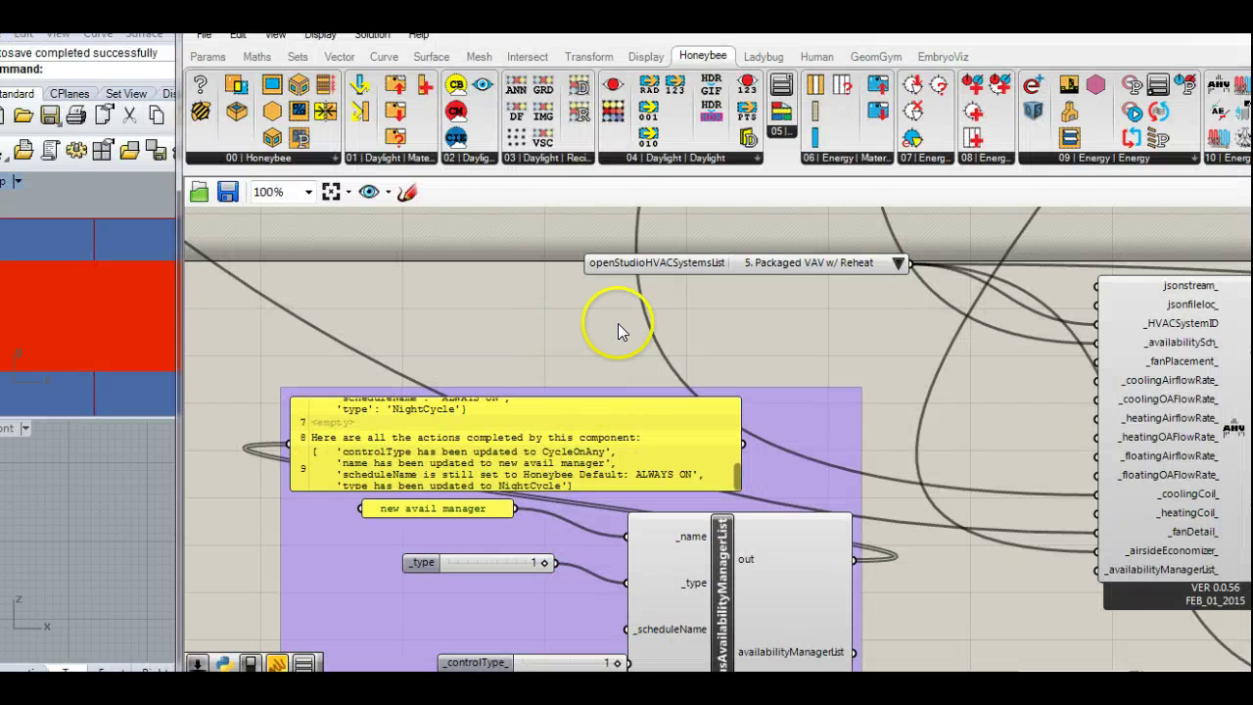
pyautogui.scroll(-3, 855, 382)
pyautogui.moveTo(931, 398); pyautogui.dragTo(800, 377, button='right')
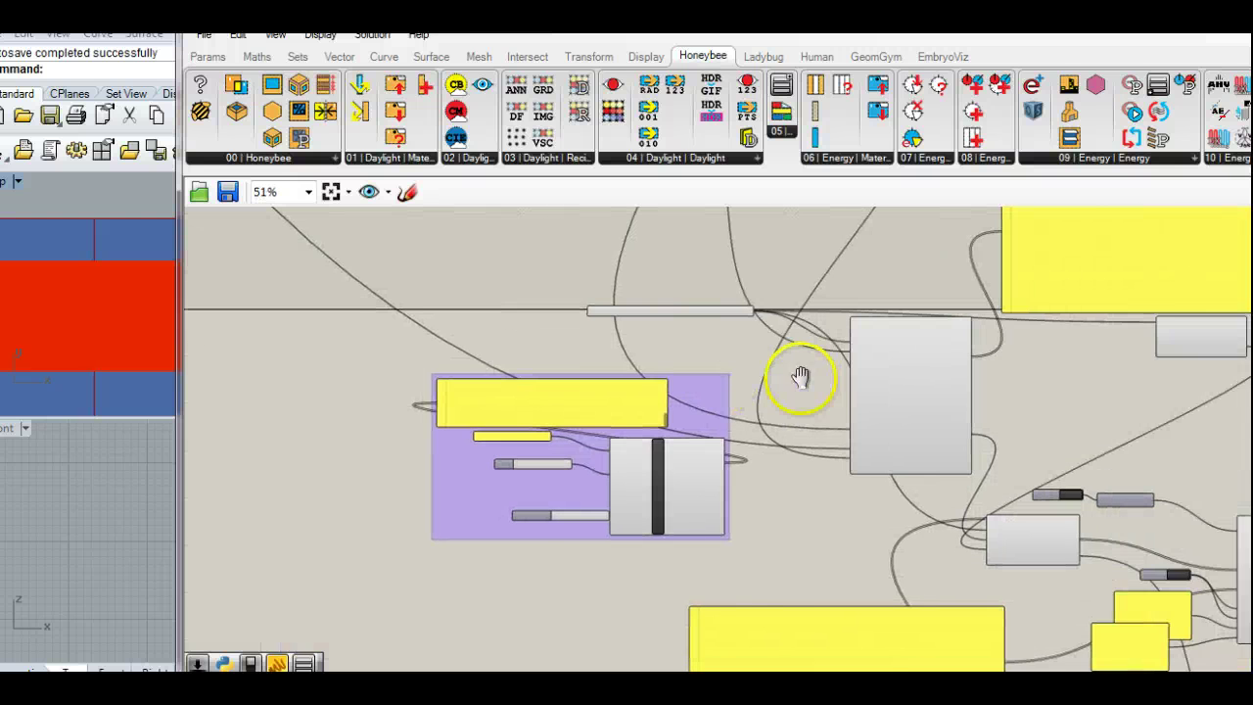
pyautogui.scroll(3, 875, 358)
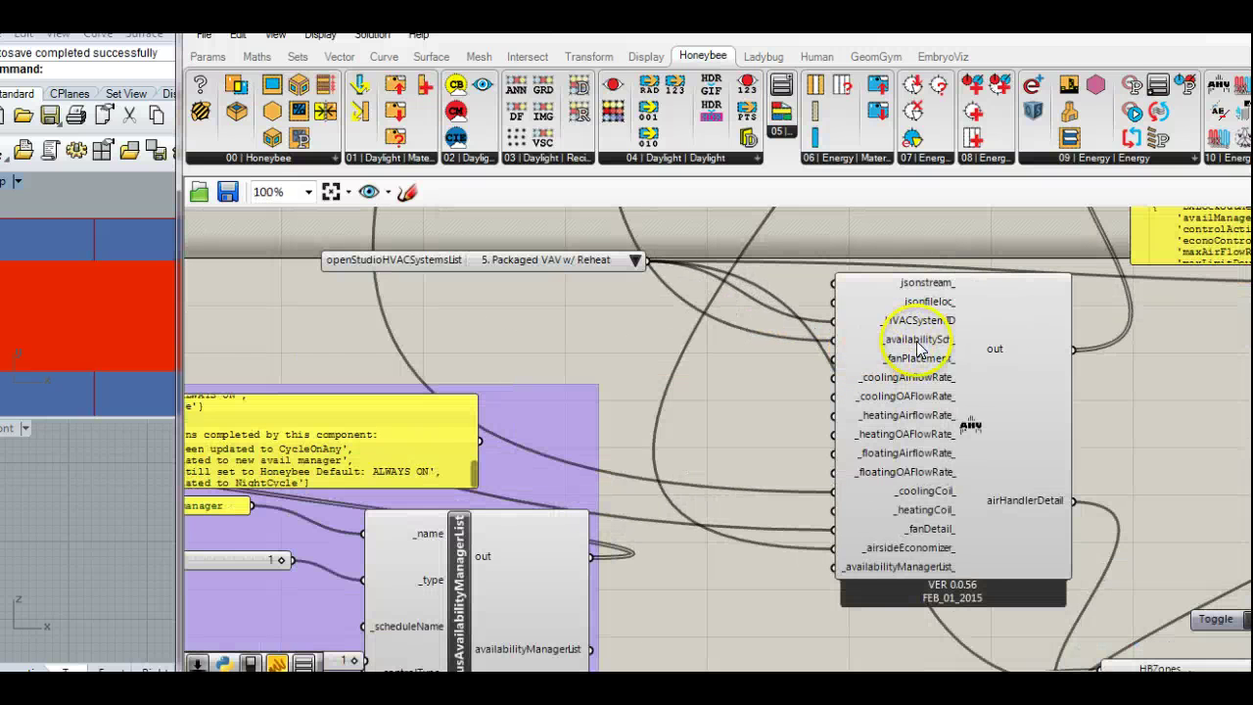
# - Uncover the Rhino viewports and examine the whole schedule chart in the Top viewport back to its start
pyautogui.moveTo(416, 20); pyautogui.dragTo(702, 364)
pyautogui.moveTo(130, 285); pyautogui.dragTo(326, 275, button='right')
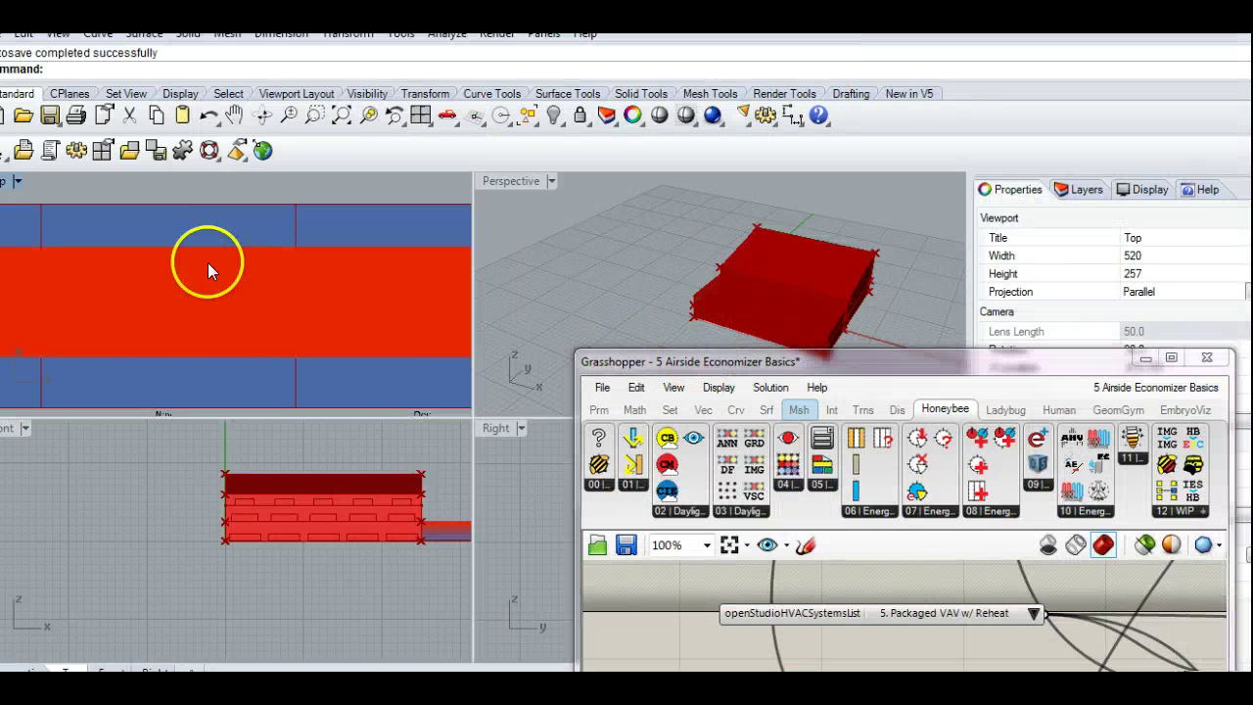
pyautogui.scroll(-7, 207, 262)
pyautogui.moveTo(119, 275); pyautogui.dragTo(269, 289, button='right')
pyautogui.moveTo(194, 288); pyautogui.dragTo(328, 286, button='right')
pyautogui.moveTo(151, 285); pyautogui.dragTo(294, 284, button='right')
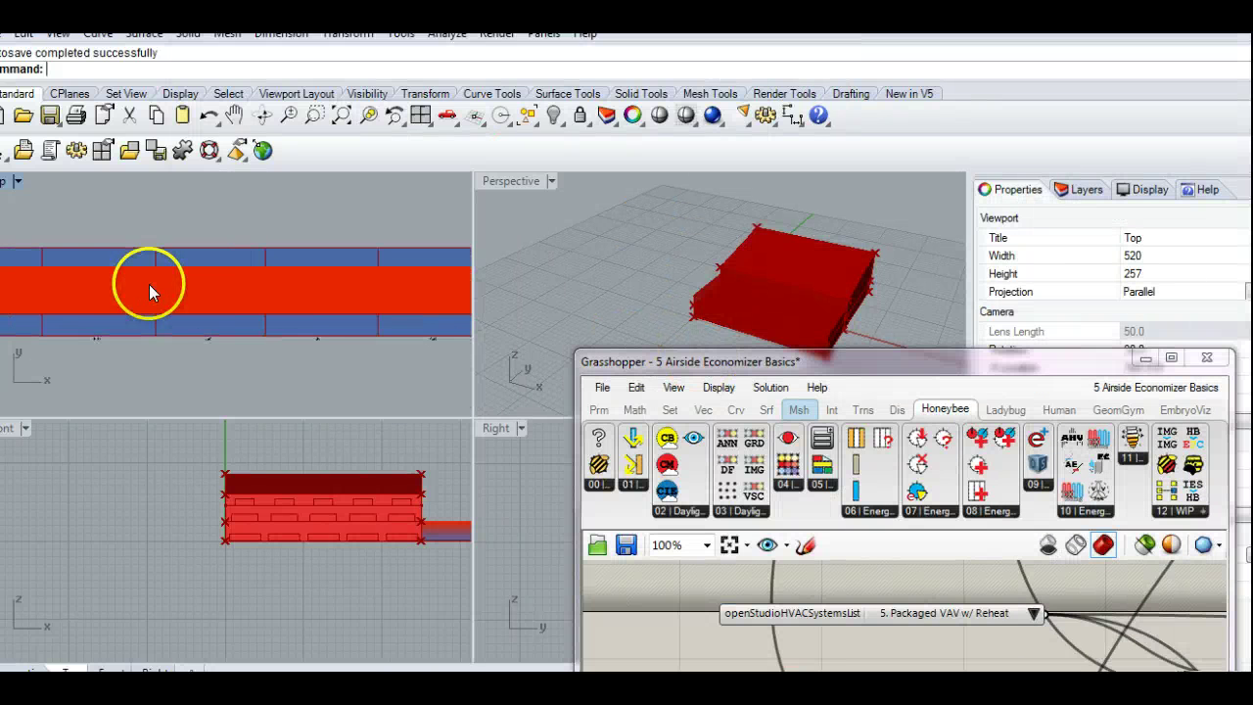
pyautogui.moveTo(109, 287); pyautogui.dragTo(203, 283, button='right')
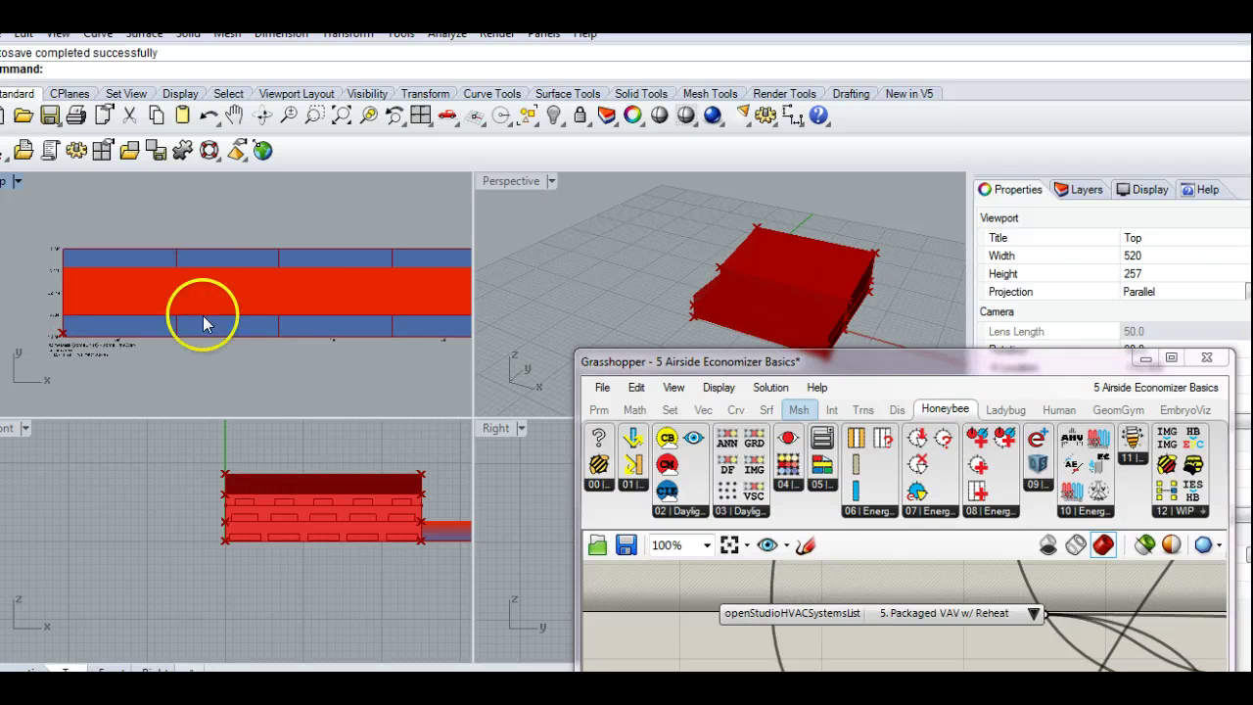
# - Switch to the D3 Test page in Chrome and reload it to update the annual charts
pyautogui.click(209, 703)
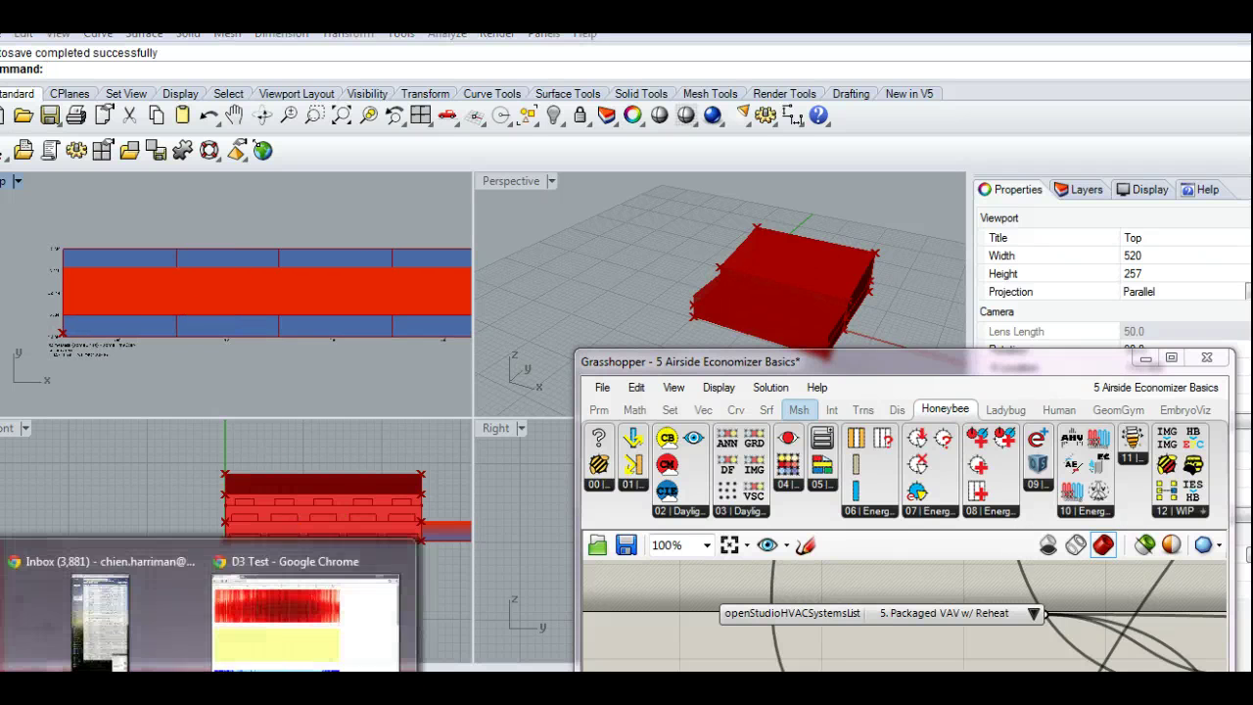
pyautogui.click(252, 635)
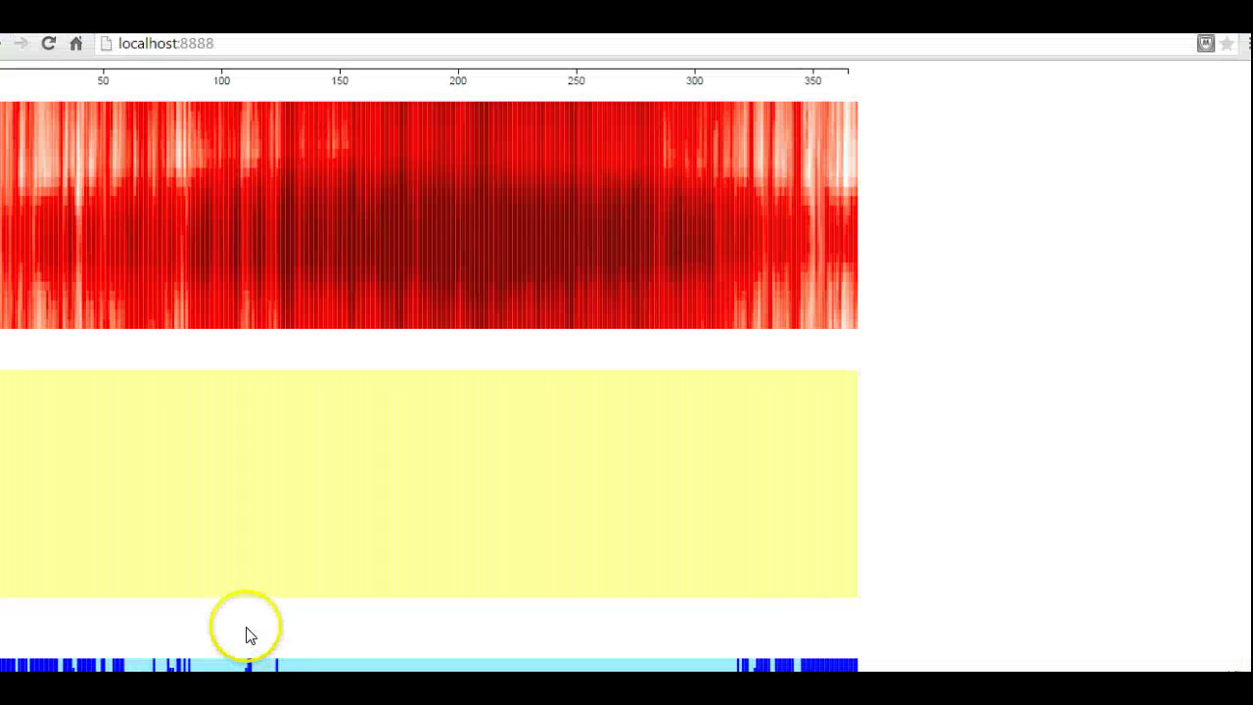
pyautogui.click(49, 45)
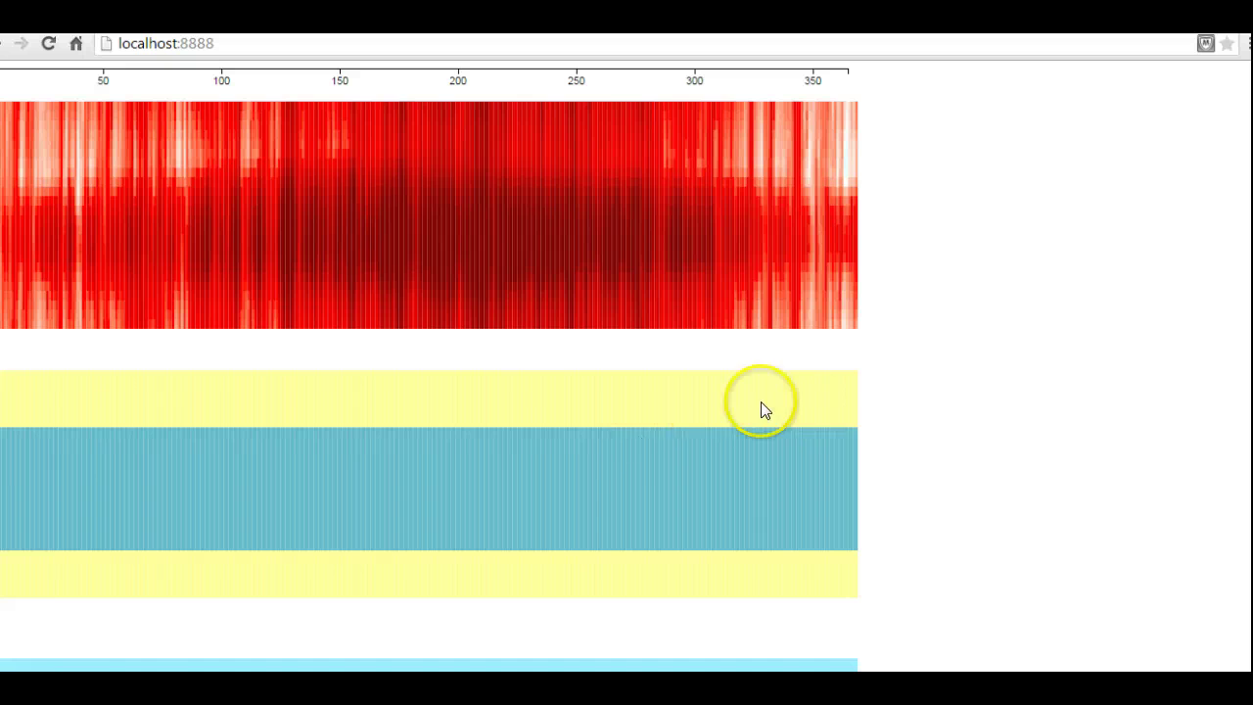
# - Compare the yellow-and-teal annual heat map with the light and dark blue one beneath it
pyautogui.scroll(-3, 903, 458)
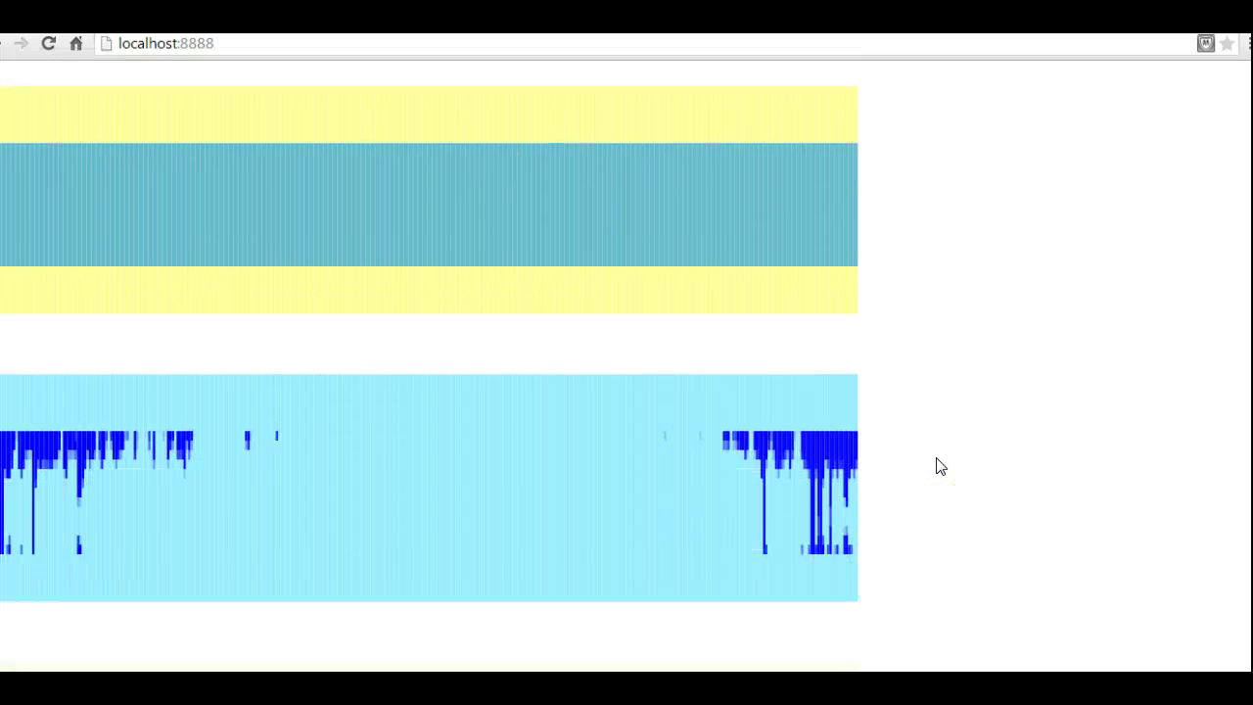
pyautogui.click(923, 481)
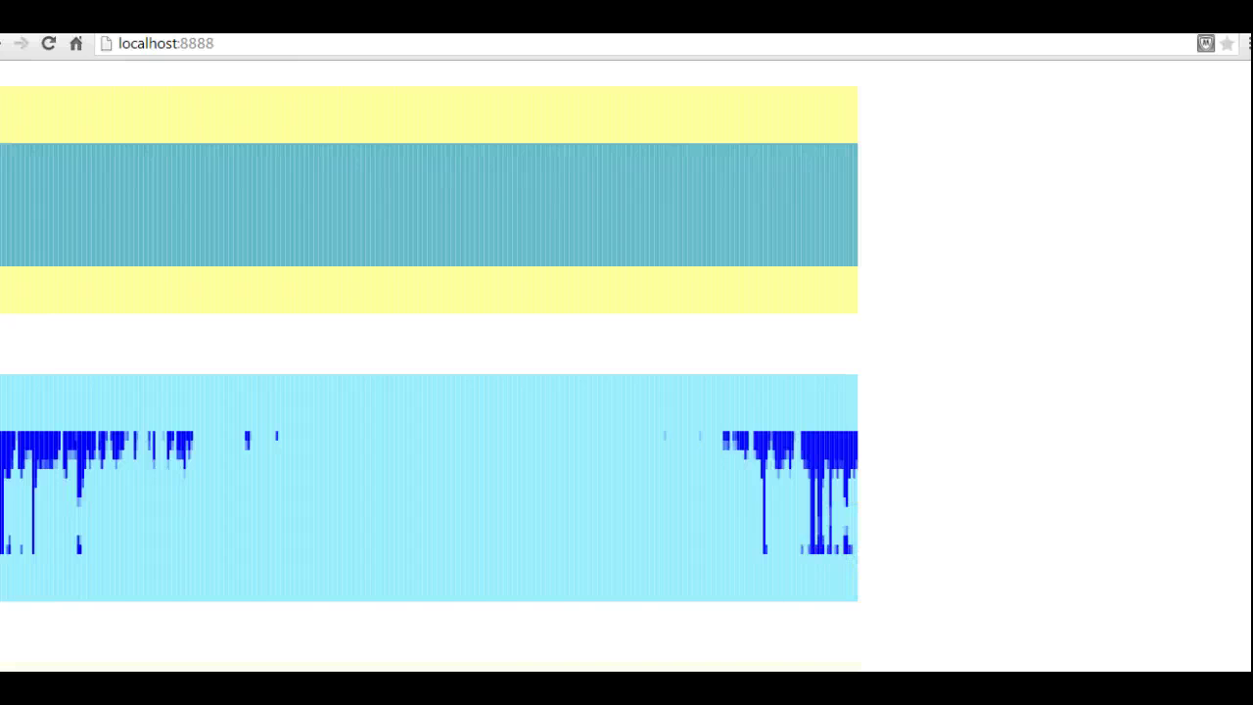
pyautogui.click(447, 608)
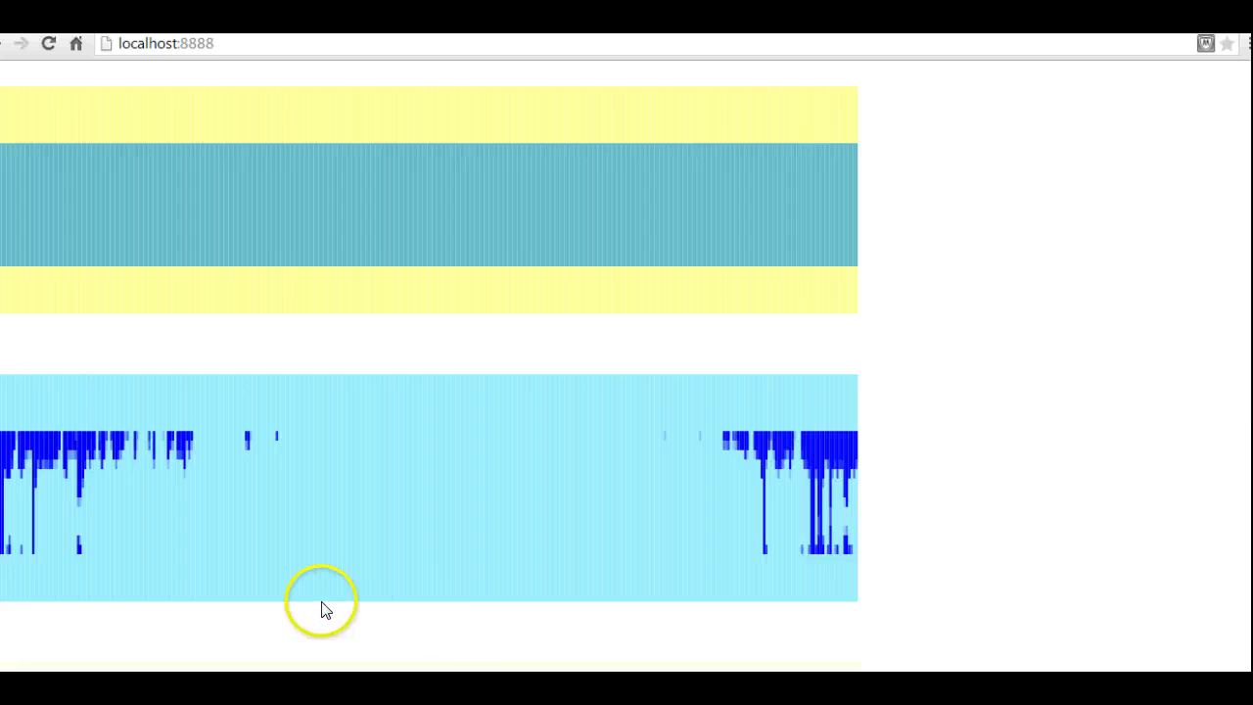
pyautogui.rightClick(305, 620)
pyautogui.click(136, 511)
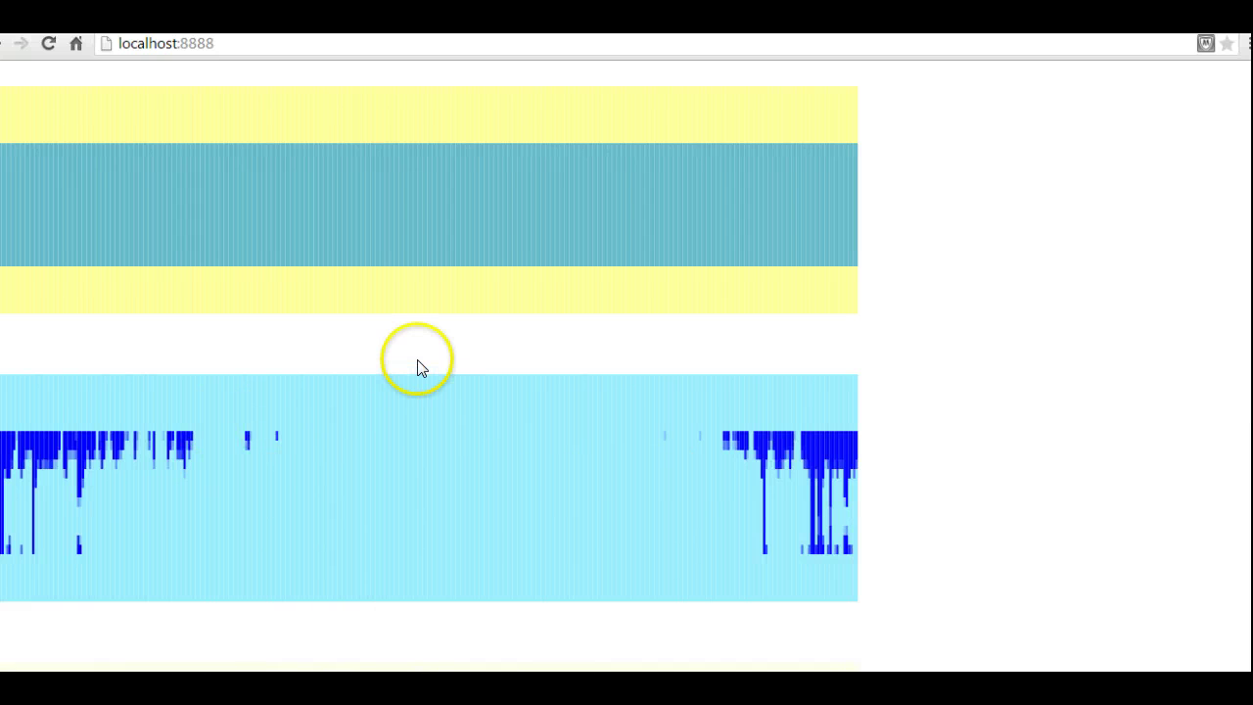
pyautogui.scroll(2, 417, 362)
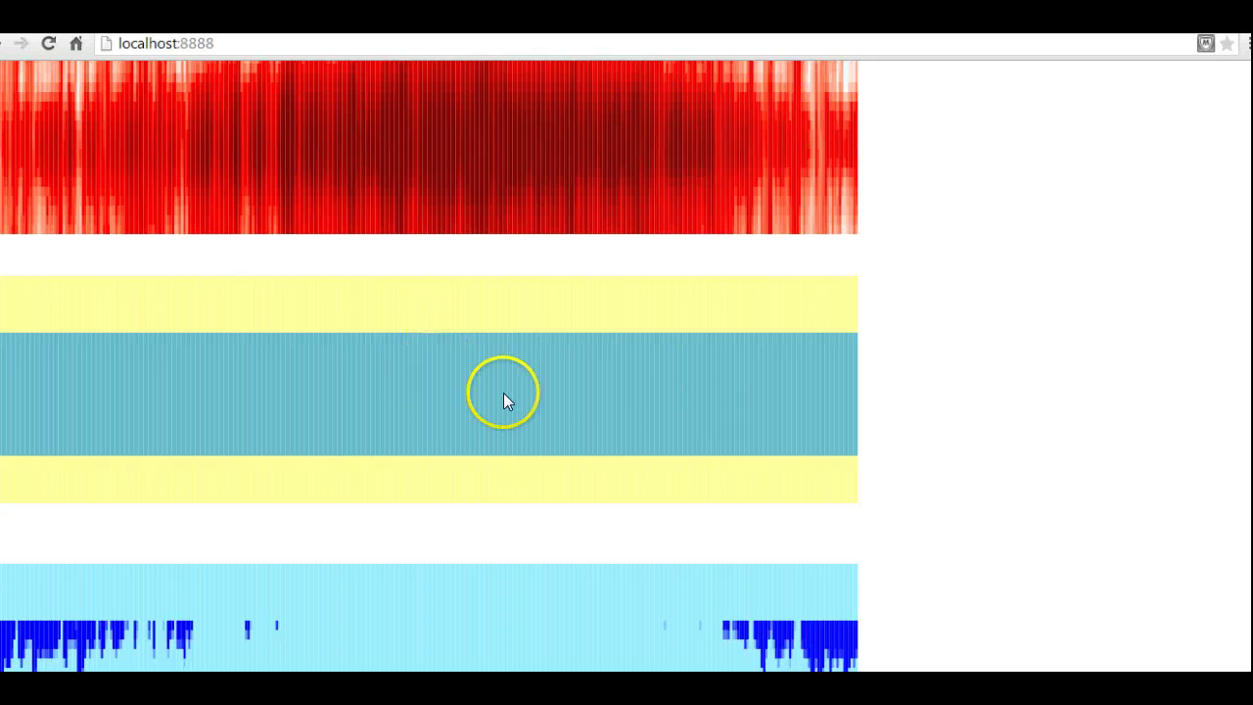
pyautogui.scroll(-1, 503, 397)
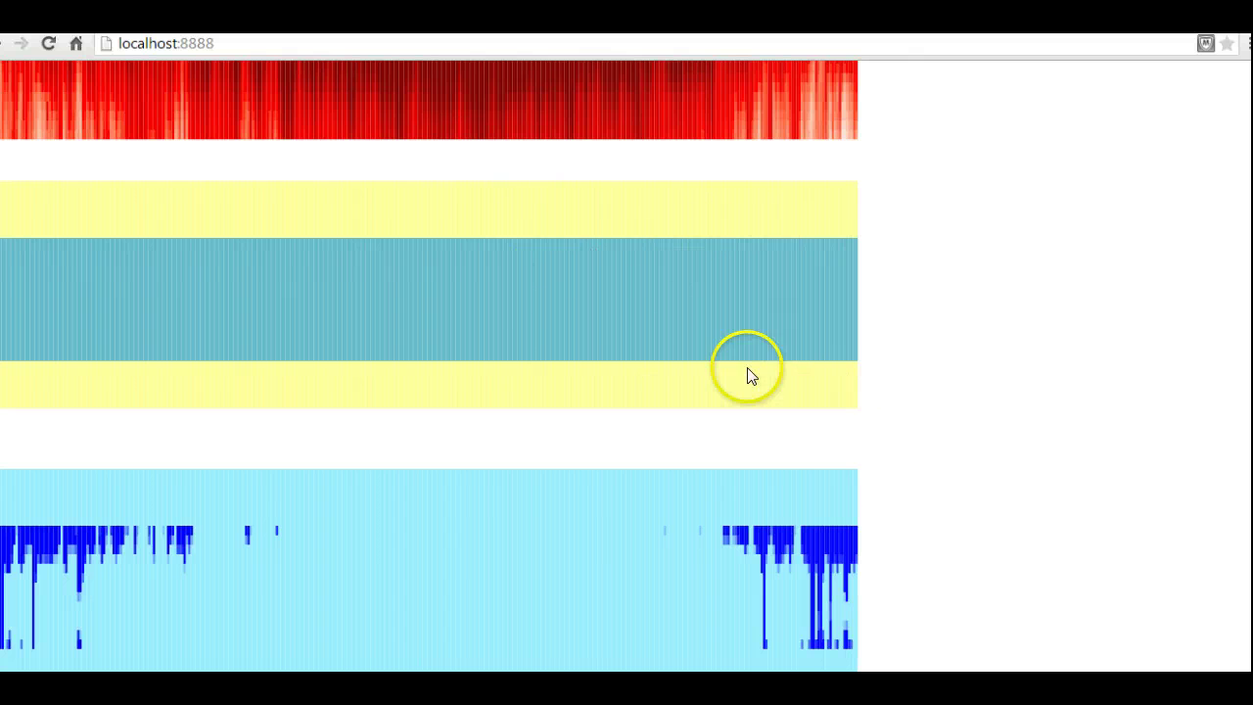
pyautogui.scroll(-1, 829, 563)
pyautogui.scroll(1, 826, 568)
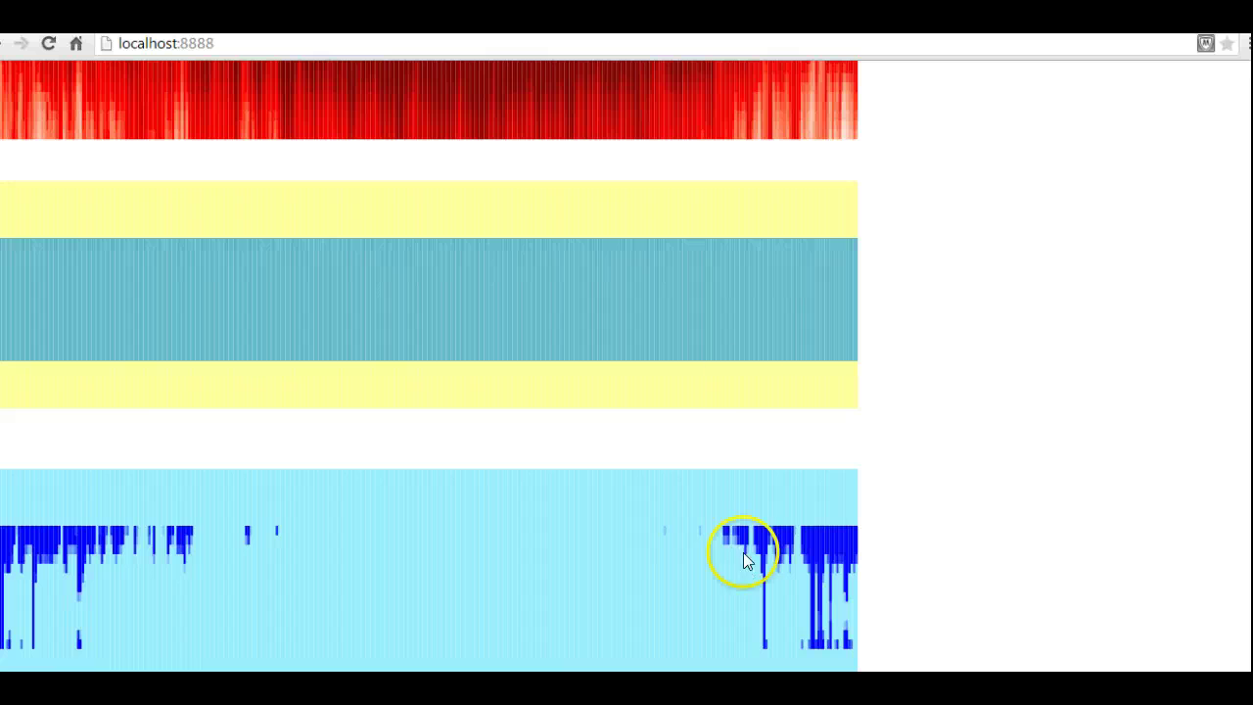
# - Examine the two red heat maps at the end of the annual charts page
pyautogui.scroll(-5, 862, 453)
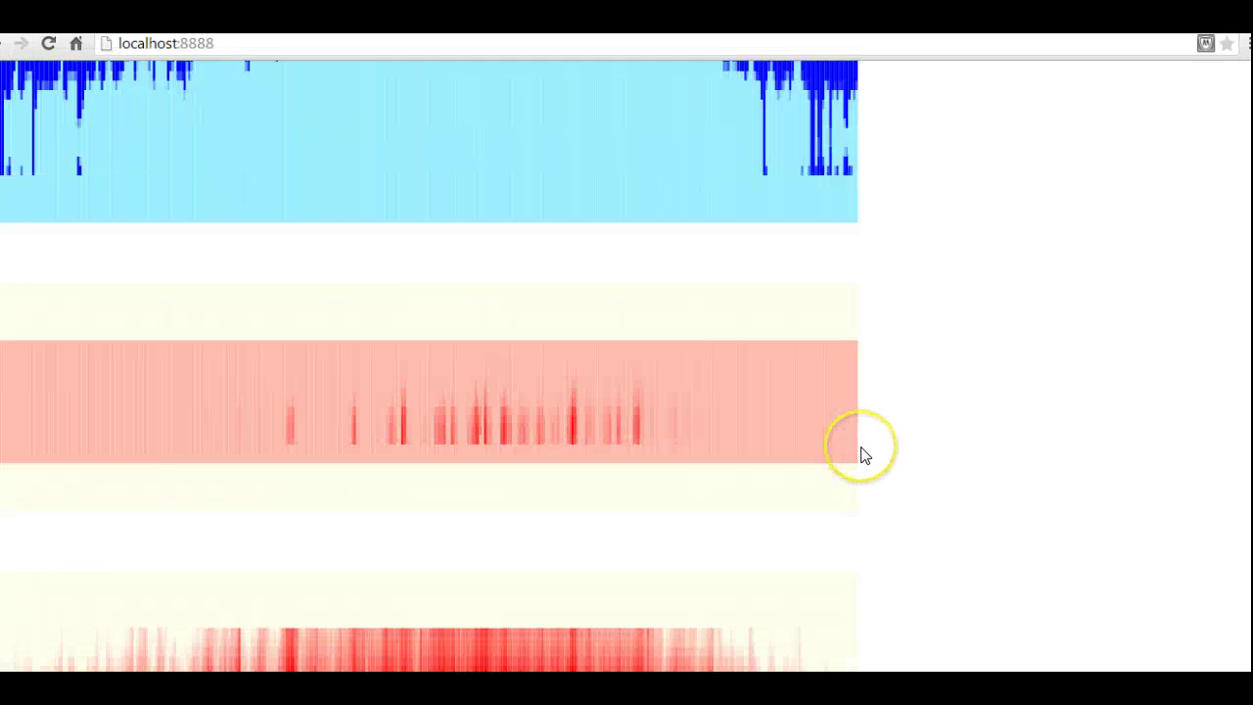
pyautogui.scroll(-1, 862, 454)
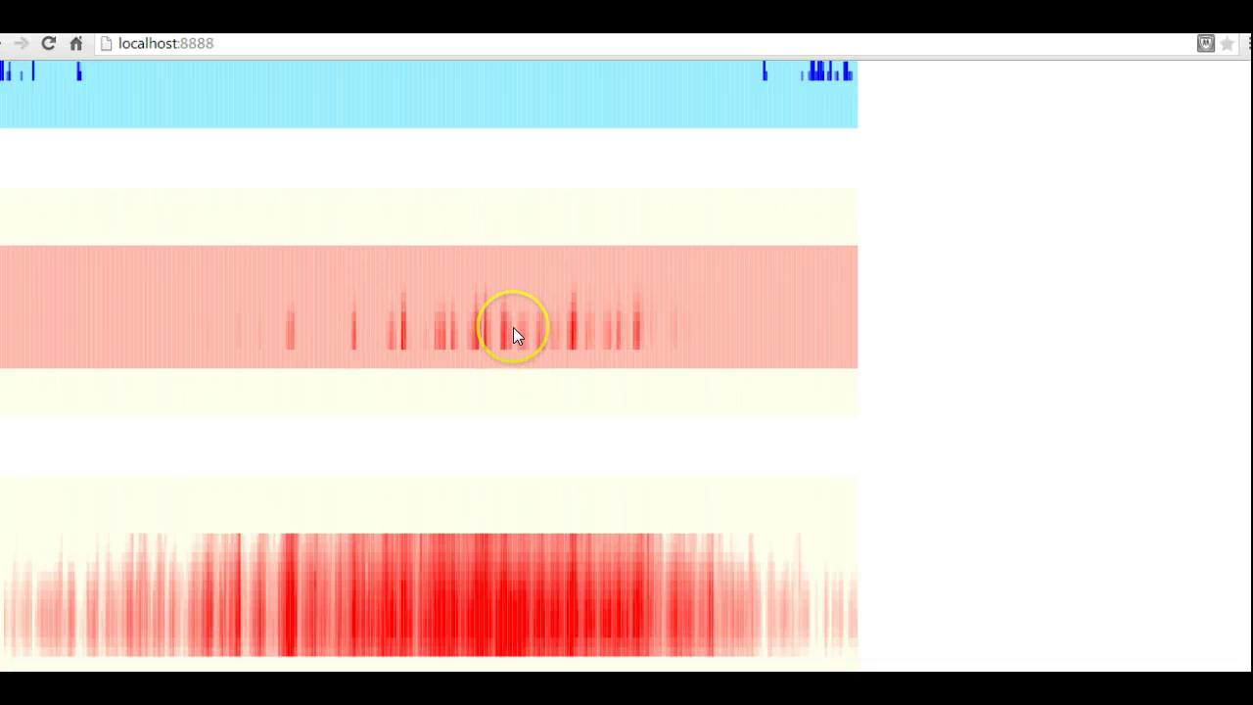
pyautogui.scroll(-1, 512, 333)
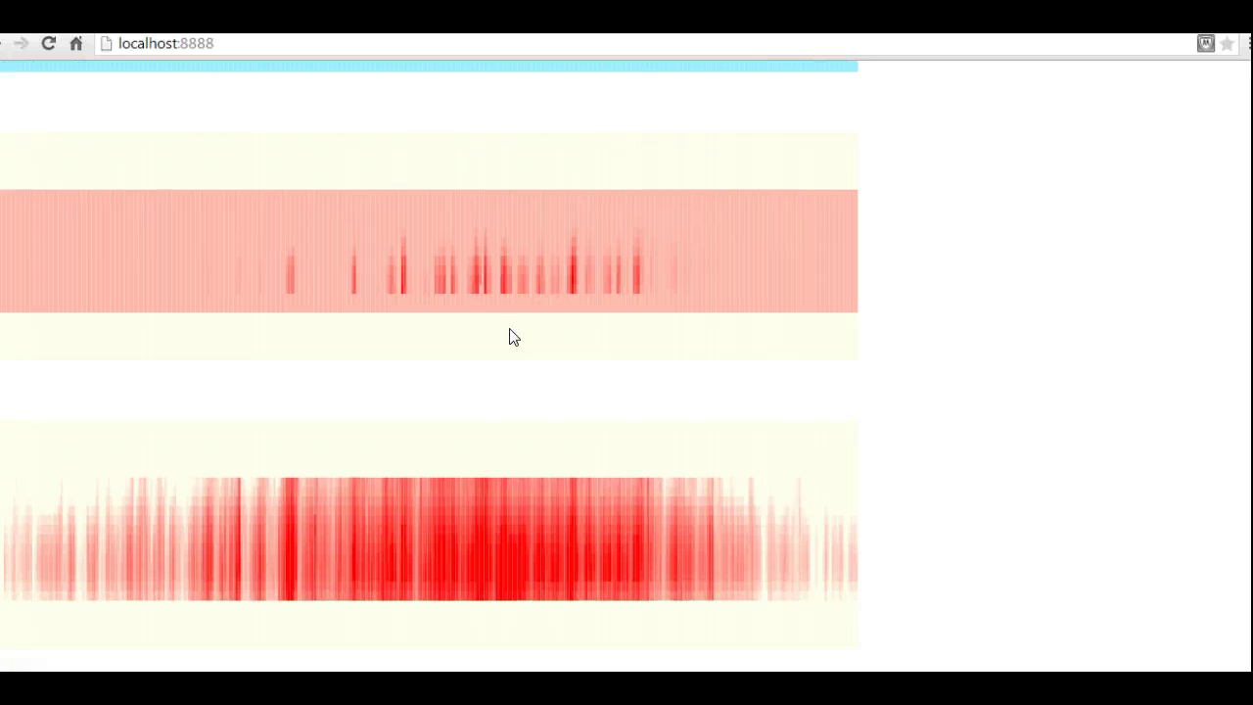
pyautogui.click(452, 544)
# - Review the annual heat maps again from the first chart to the last, comparing their daily operating bands
pyautogui.scroll(8, 346, 556)
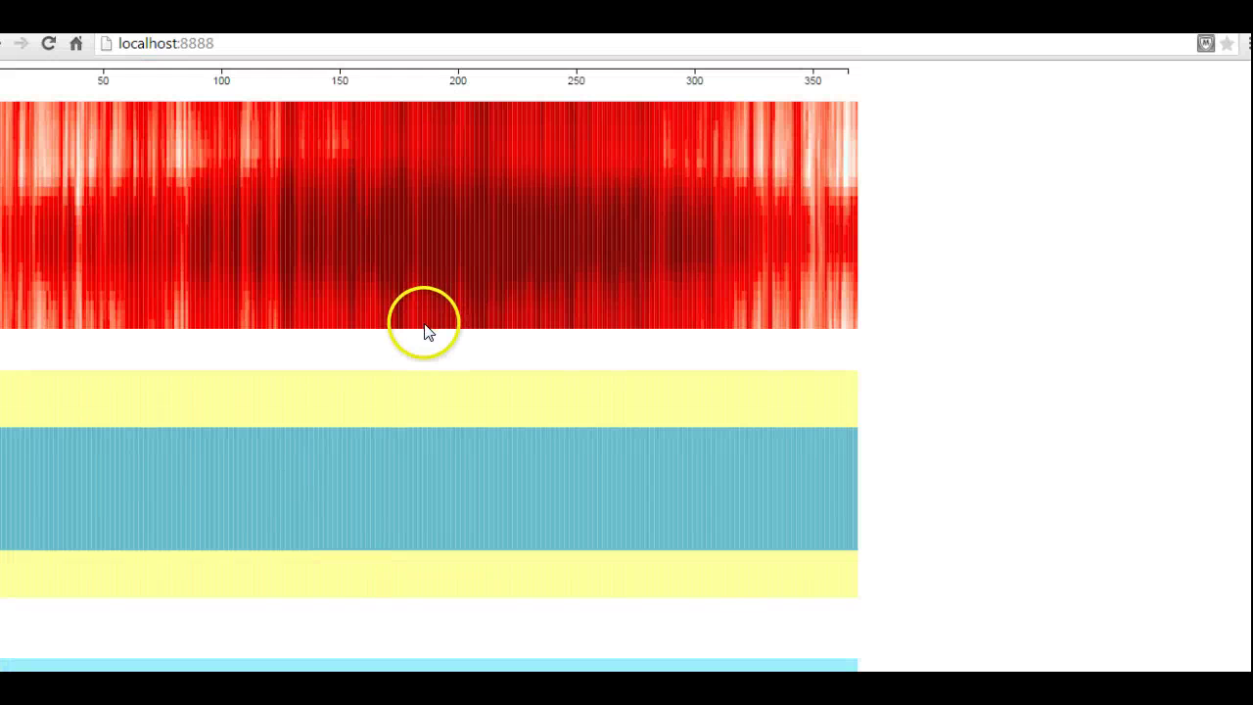
pyautogui.scroll(-1, 422, 313)
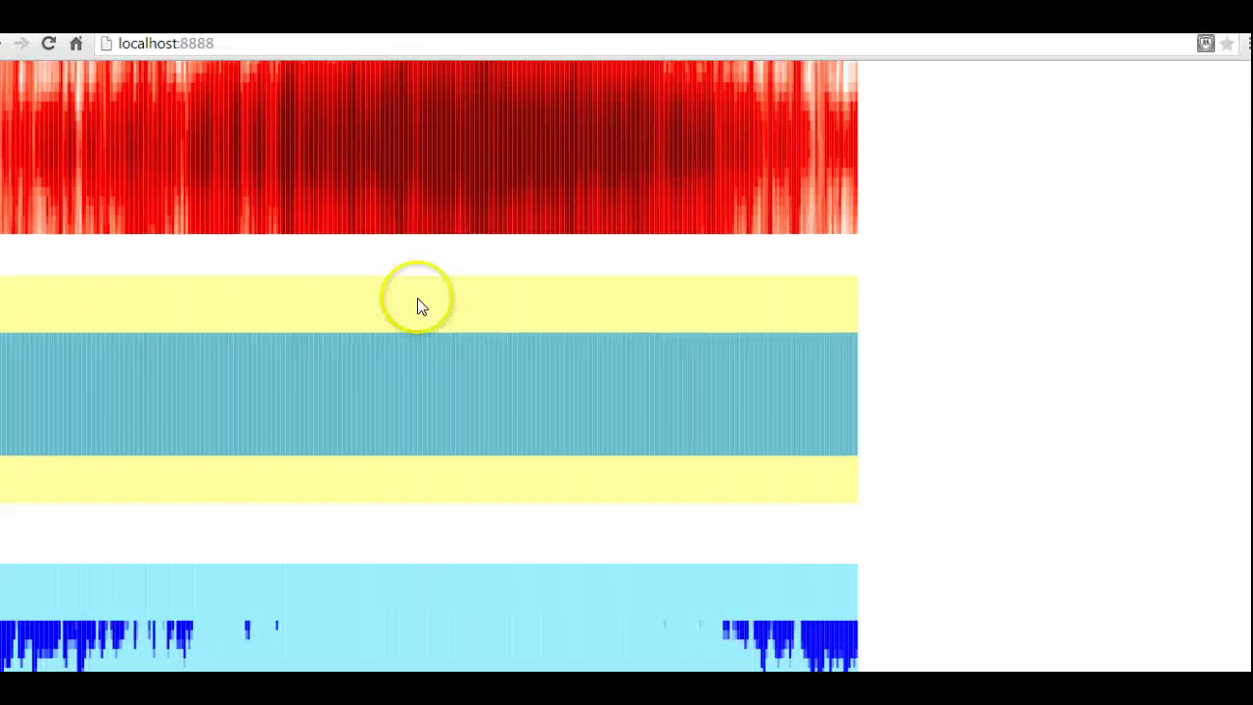
pyautogui.scroll(1, 454, 284)
pyautogui.scroll(-1, 462, 372)
pyautogui.scroll(-3, 467, 440)
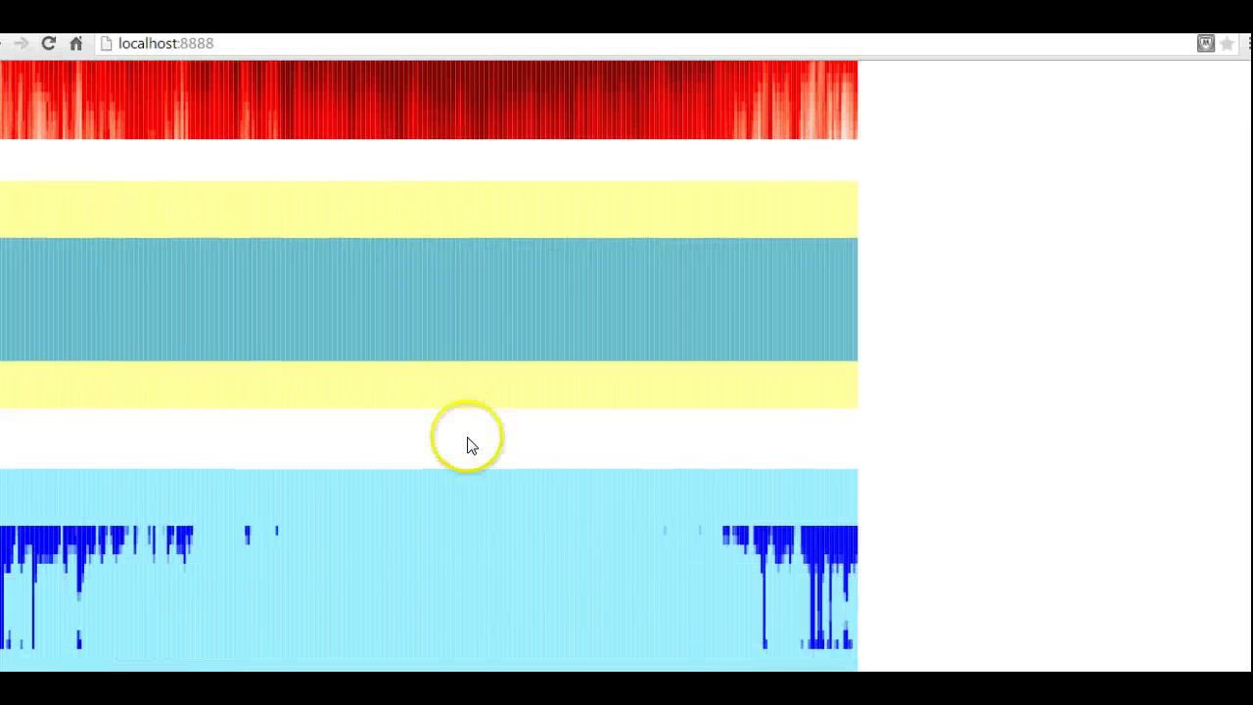
pyautogui.scroll(4, 467, 438)
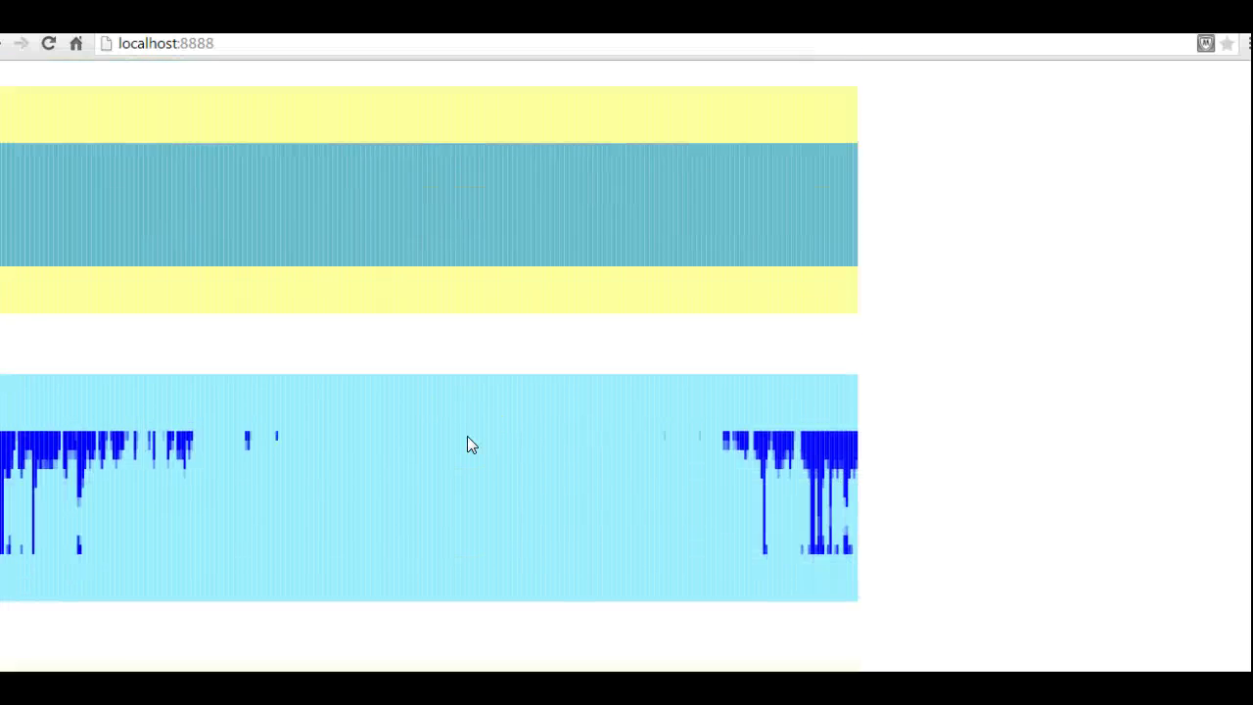
pyautogui.scroll(-7, 467, 438)
pyautogui.scroll(-2, 466, 435)
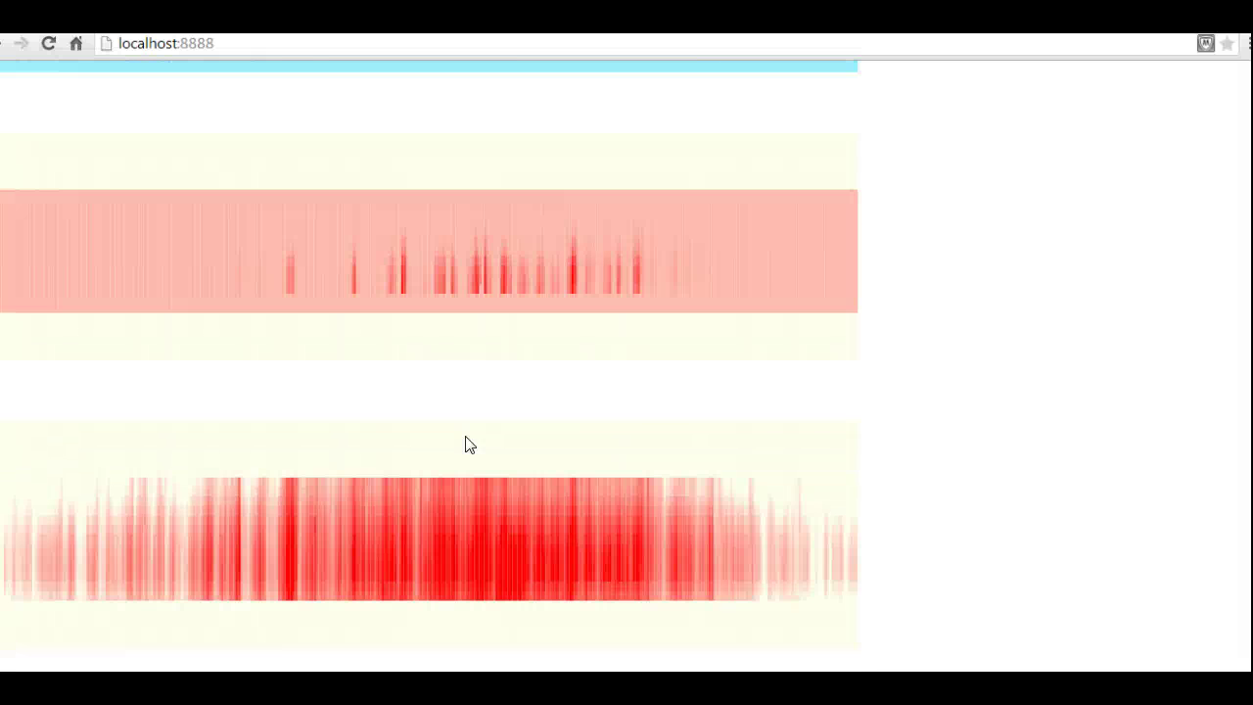
pyautogui.scroll(8, 483, 549)
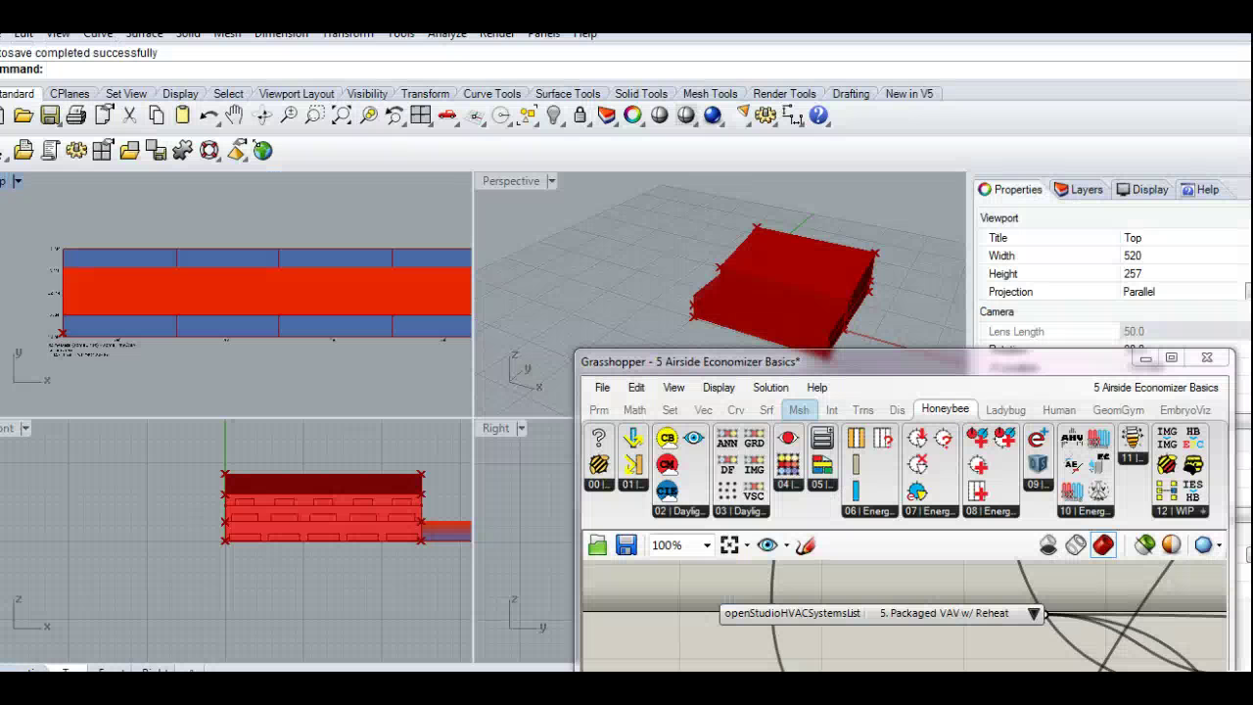
# - Maximize the Grasshopper window and move the ECONOMIZER AVAILABILITY 6AM-7PM ANNUAL panel clear of the lockout method slider, beneath the mechanical ventilation controller
pyautogui.moveTo(811, 365); pyautogui.dragTo(590, 108)
pyautogui.doubleClick(587, 100)
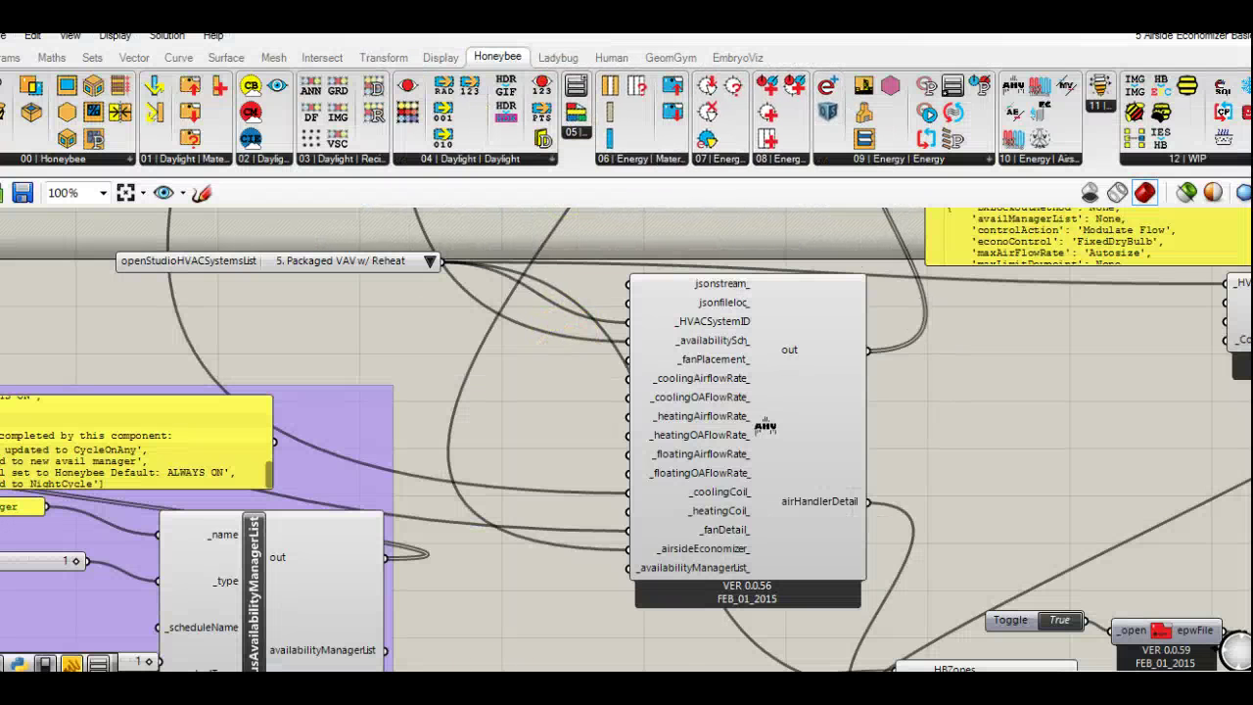
pyautogui.scroll(-2, 478, 423)
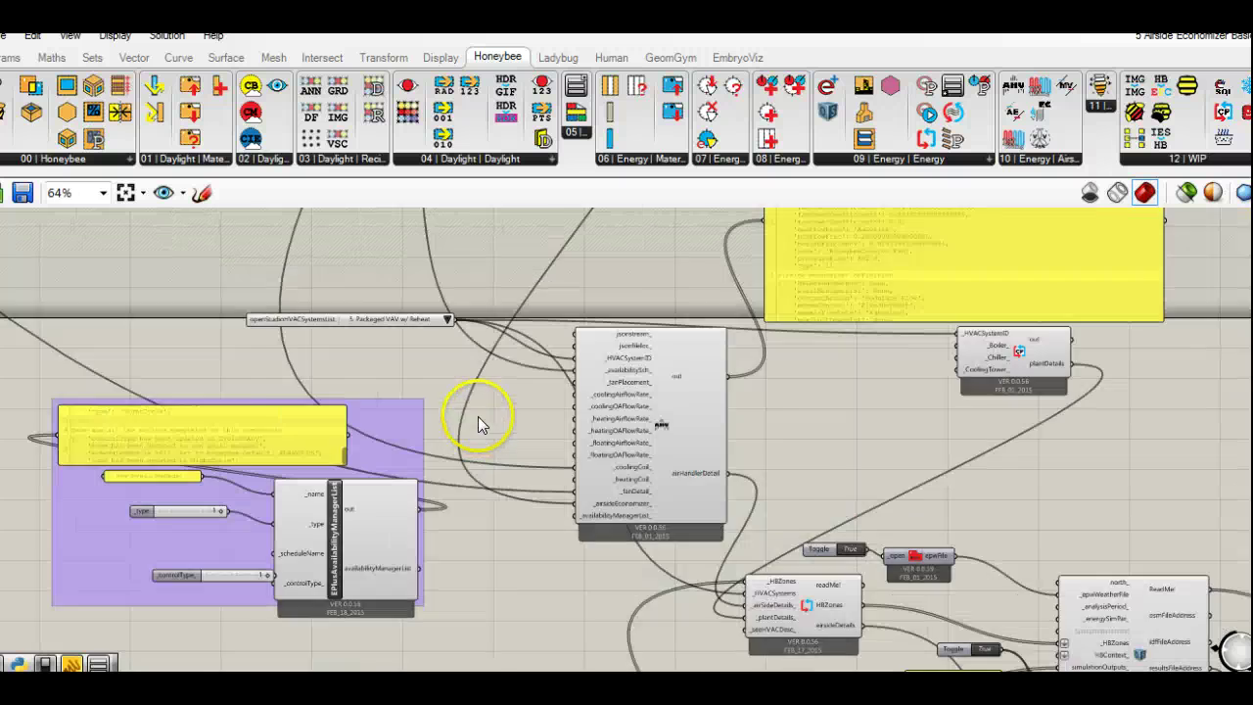
pyautogui.scroll(-1, 479, 423)
pyautogui.moveTo(481, 518); pyautogui.dragTo(491, 346, button='right')
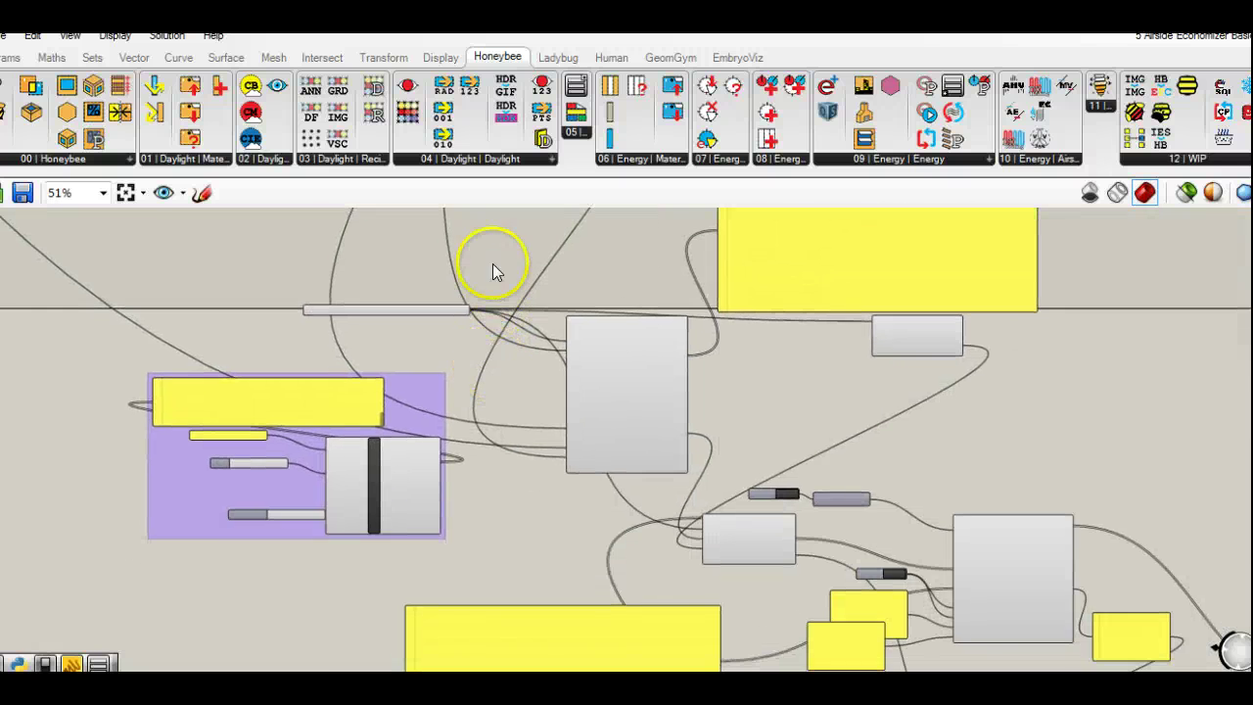
pyautogui.moveTo(493, 263); pyautogui.dragTo(447, 512, button='right')
pyautogui.scroll(2, 442, 472)
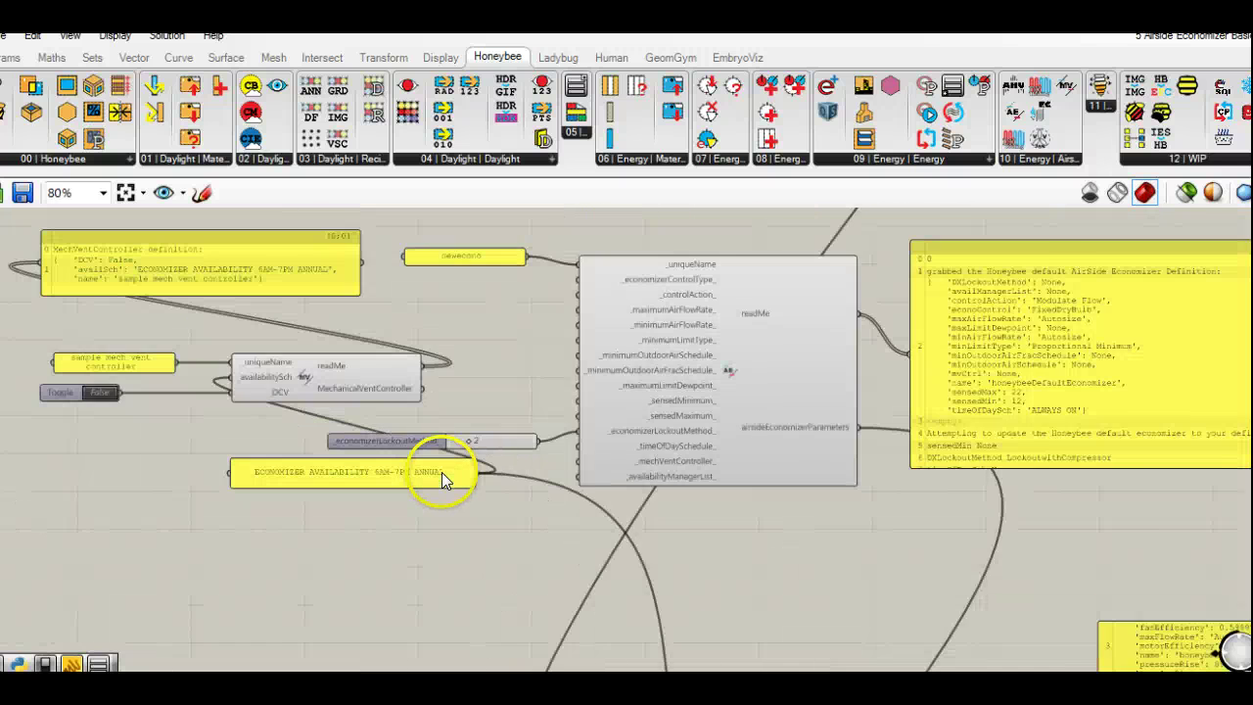
pyautogui.scroll(1, 441, 472)
pyautogui.moveTo(439, 476); pyautogui.dragTo(237, 481)
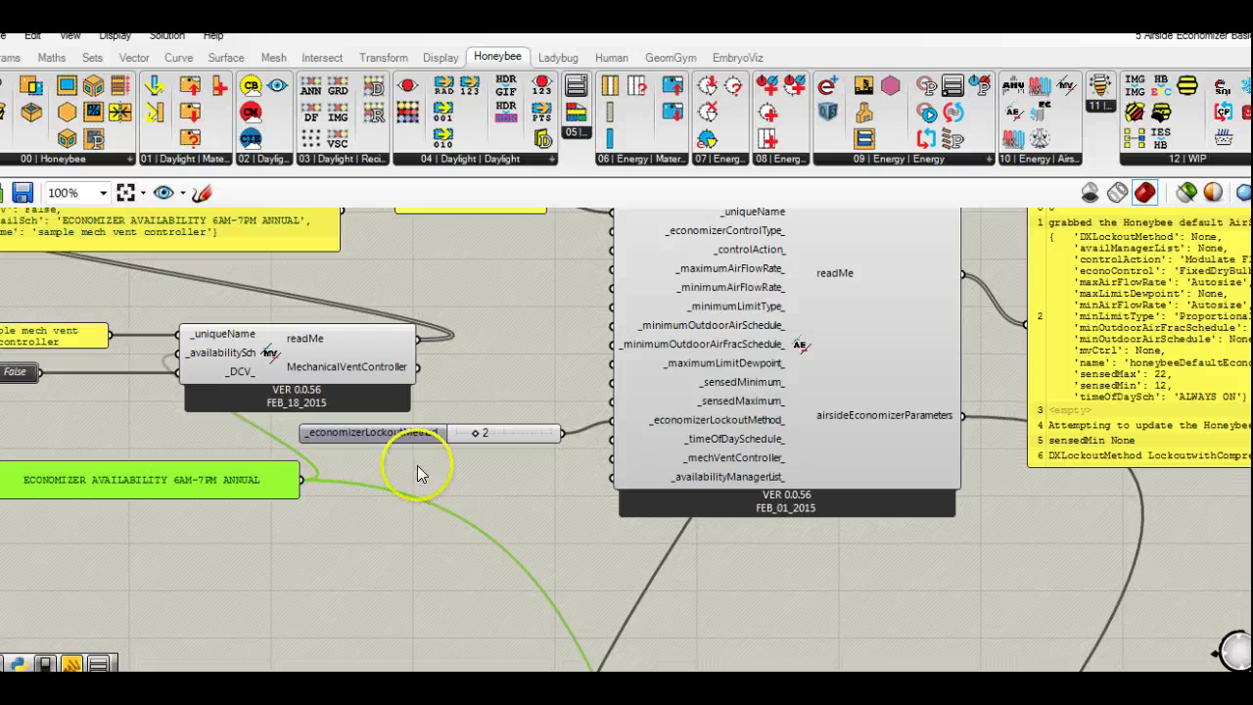
# - Disconnect the lockout method slider from the airside economizer's _economizerLockoutMethod_ input and let the annual simulation rerun
pyautogui.rightClick(718, 562)
pyautogui.scroll(-6, 652, 547)
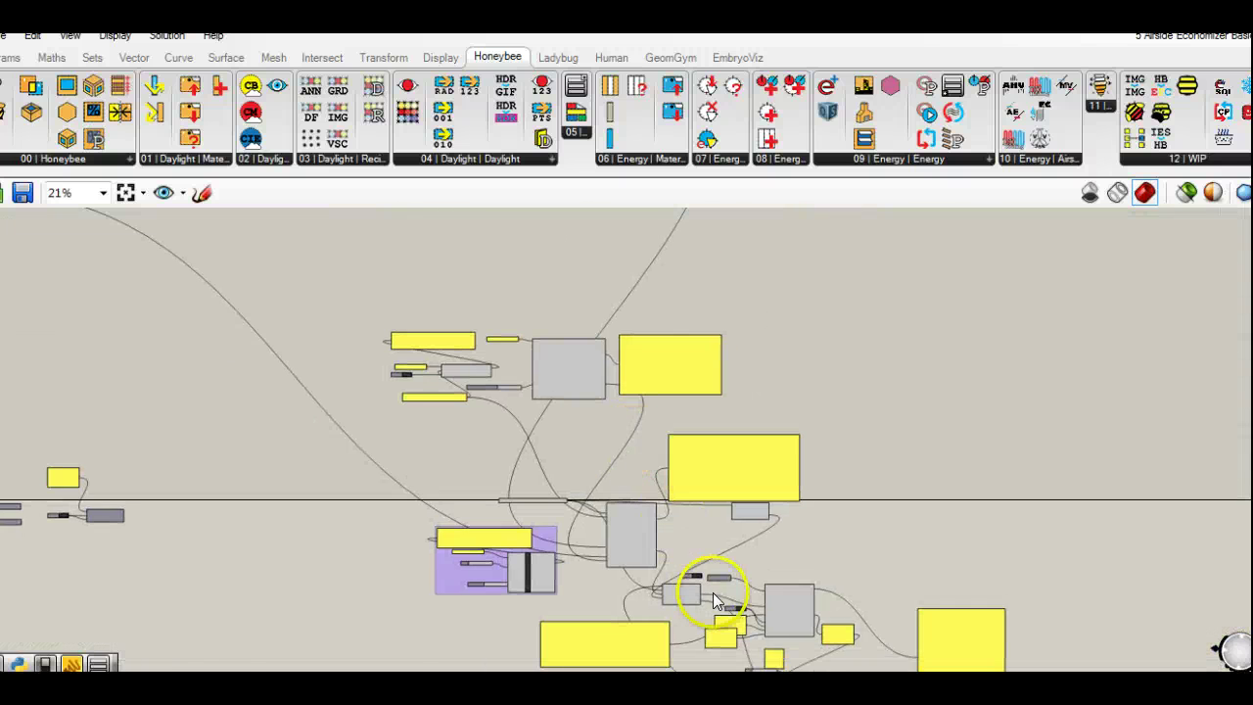
pyautogui.moveTo(711, 588); pyautogui.dragTo(582, 461, button='right')
pyautogui.moveTo(487, 363); pyautogui.dragTo(627, 534, button='right')
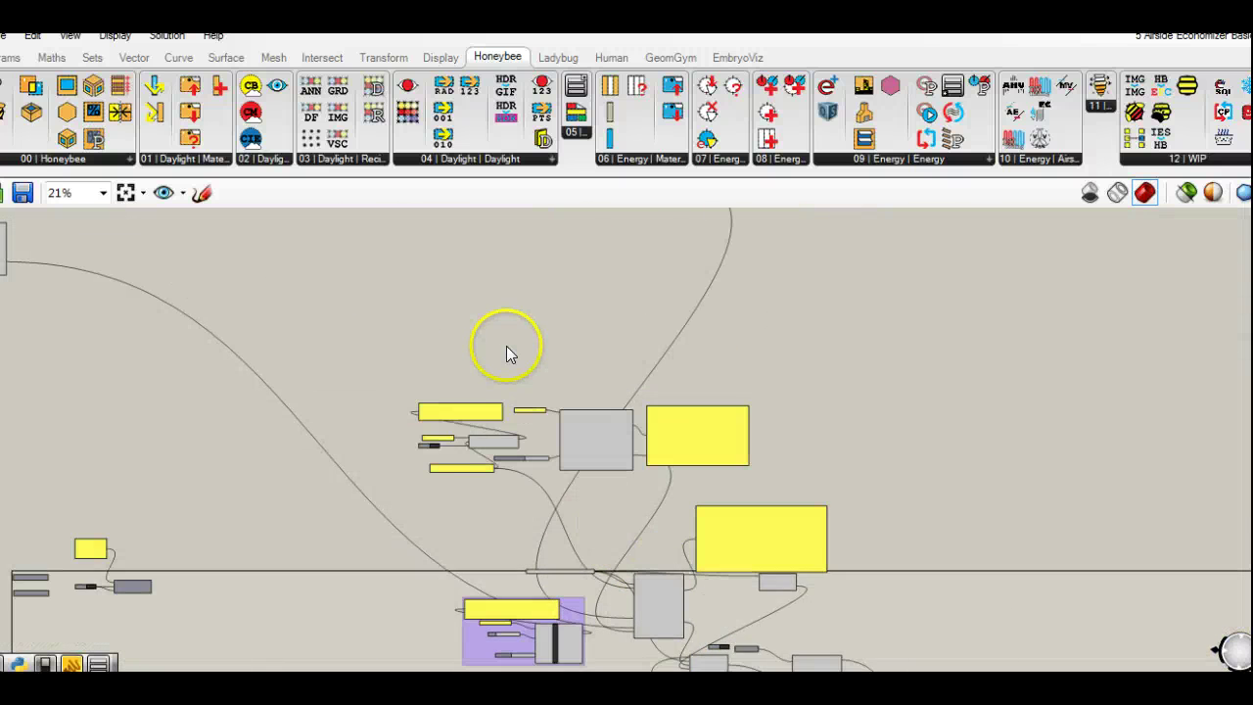
pyautogui.scroll(6, 550, 506)
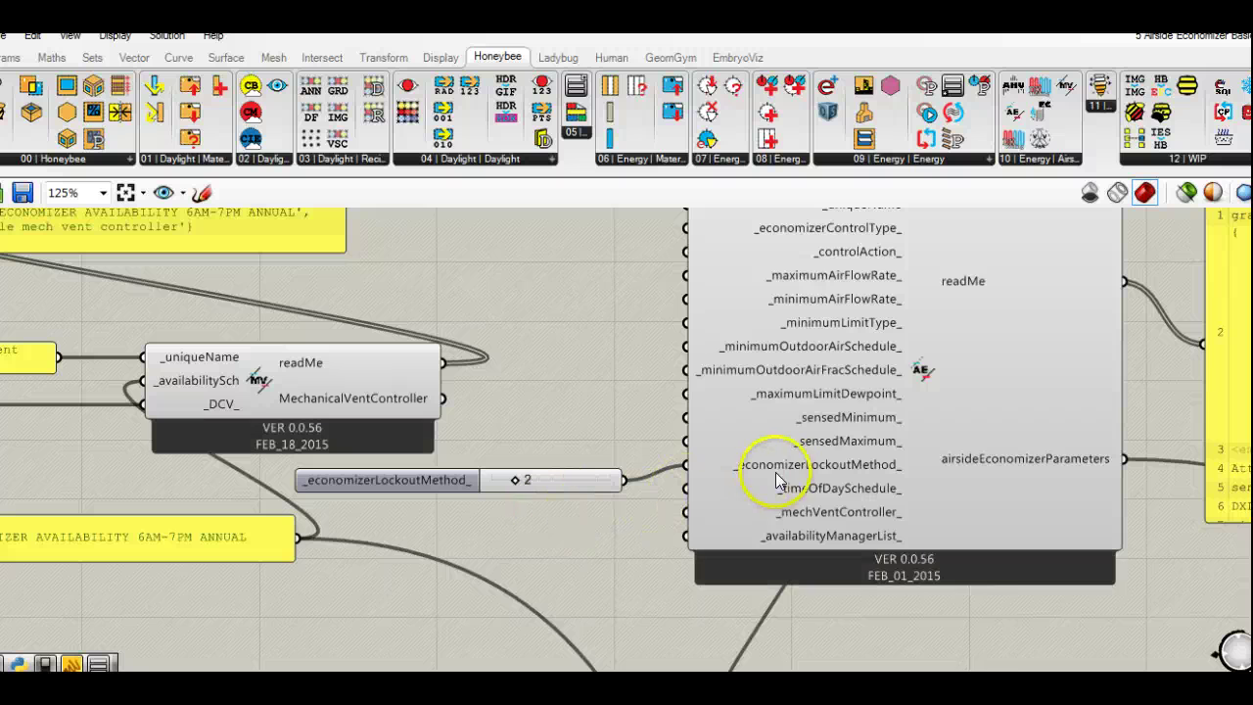
pyautogui.rightClick(754, 464)
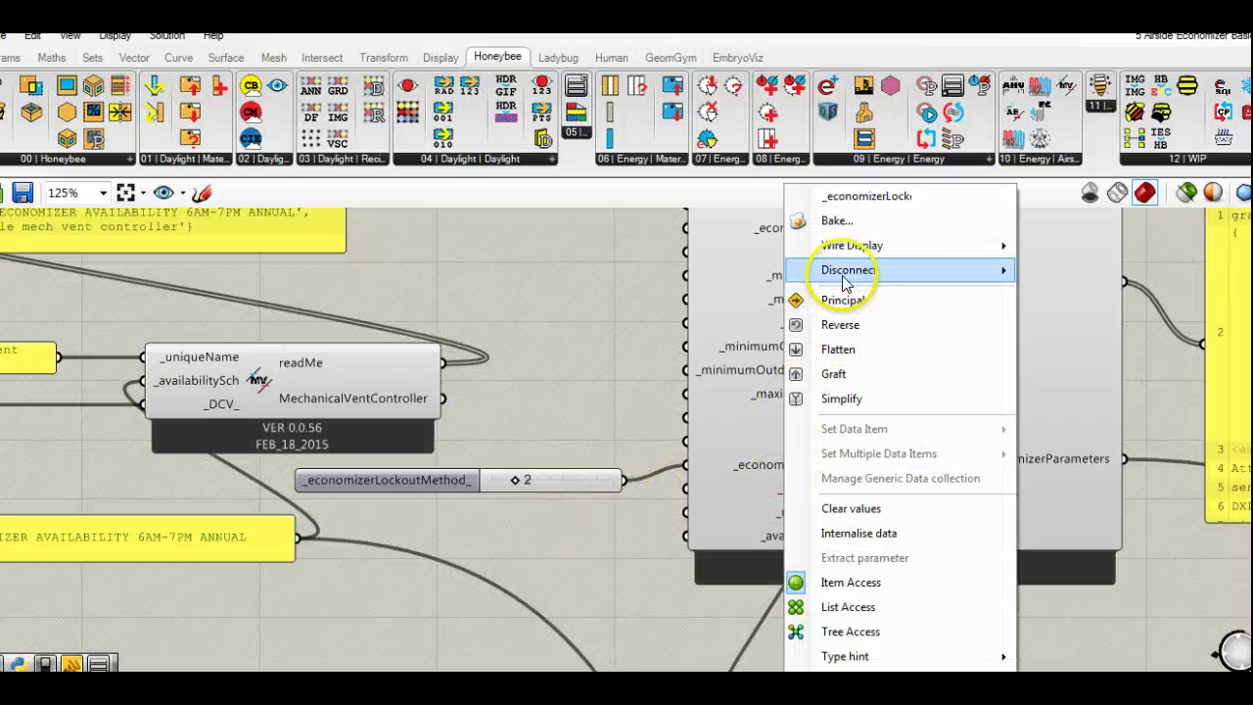
pyautogui.click(1033, 272)
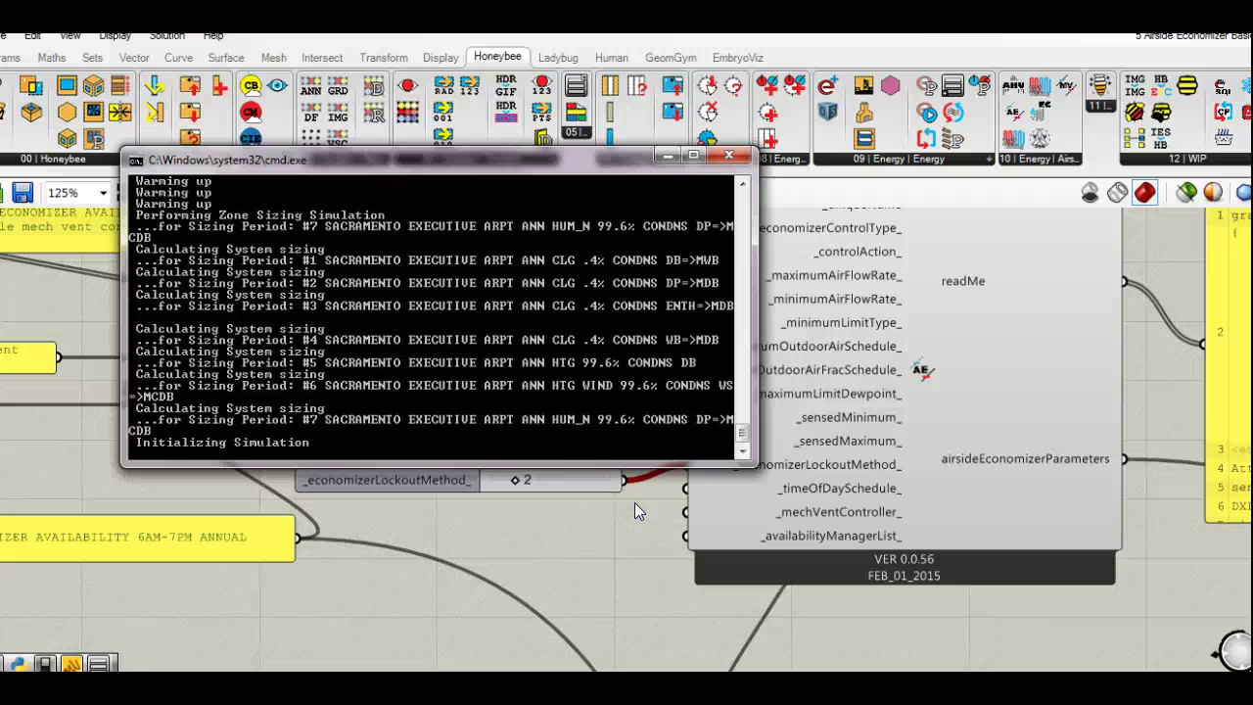
pyautogui.click(628, 529)
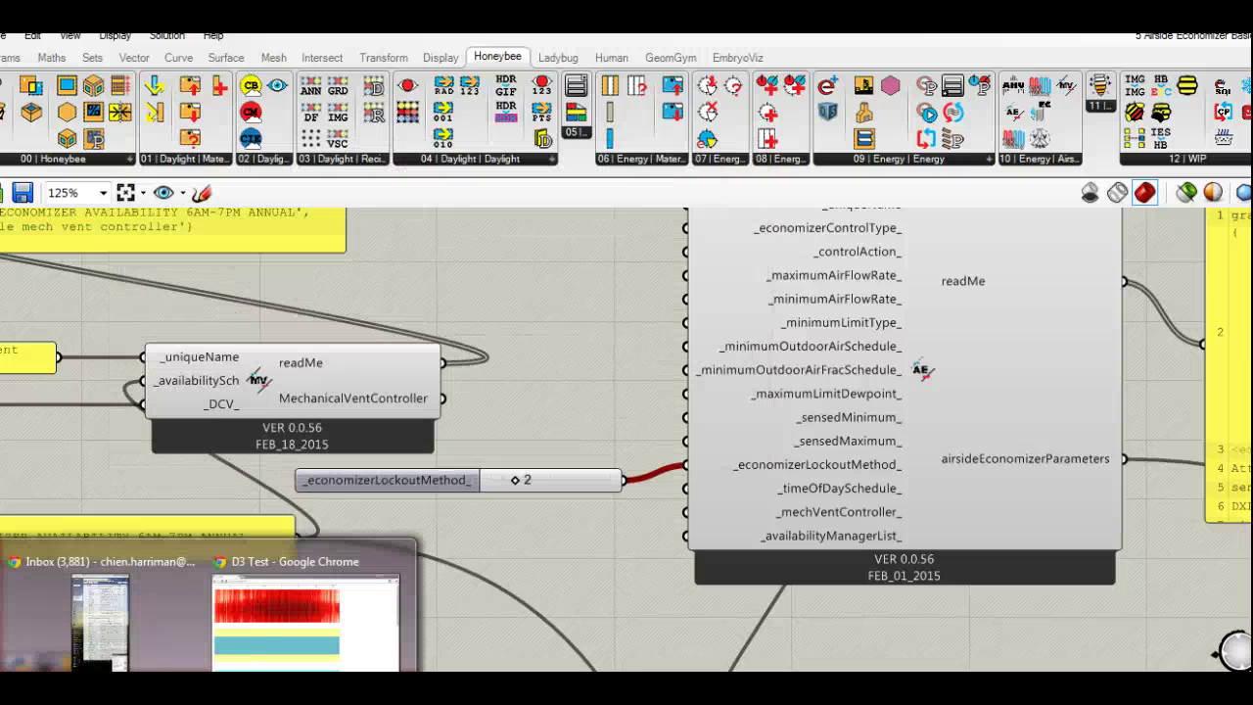
# - Switch to the D3 Test page in Chrome, reload it and examine the yellow-and-teal annual heat map beneath the first red one
pyautogui.click(227, 635)
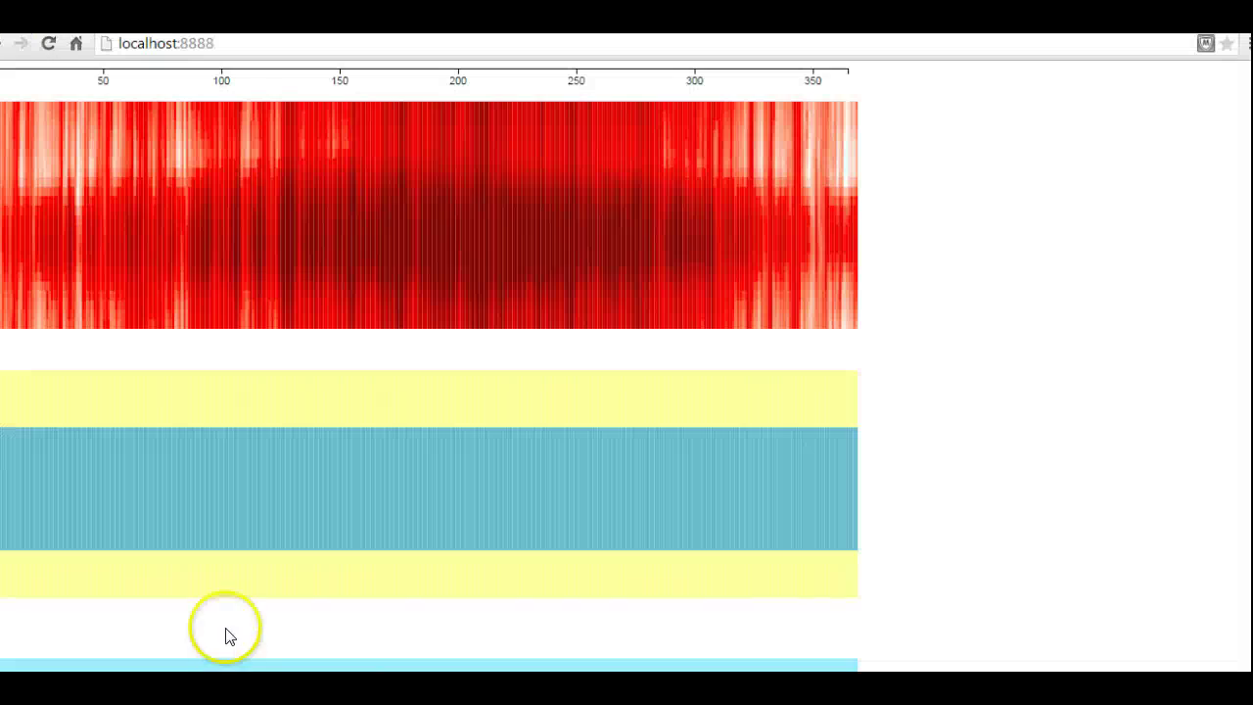
pyautogui.click(46, 46)
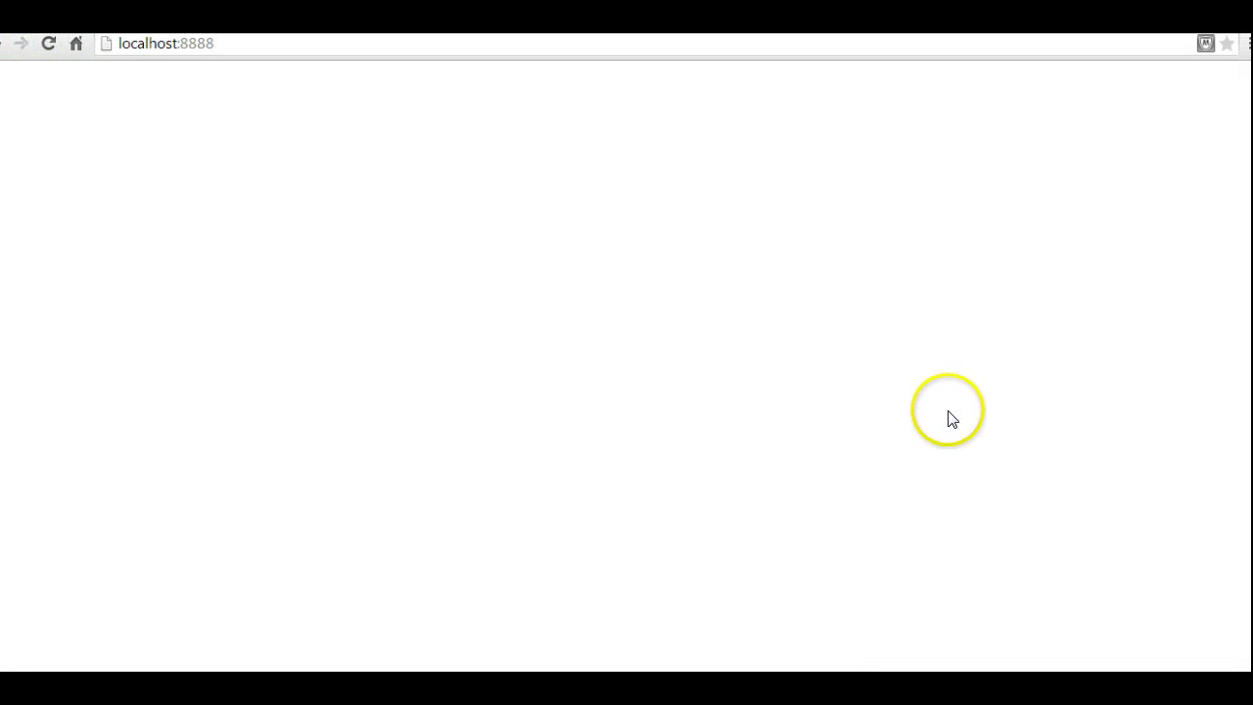
pyautogui.scroll(-1, 949, 421)
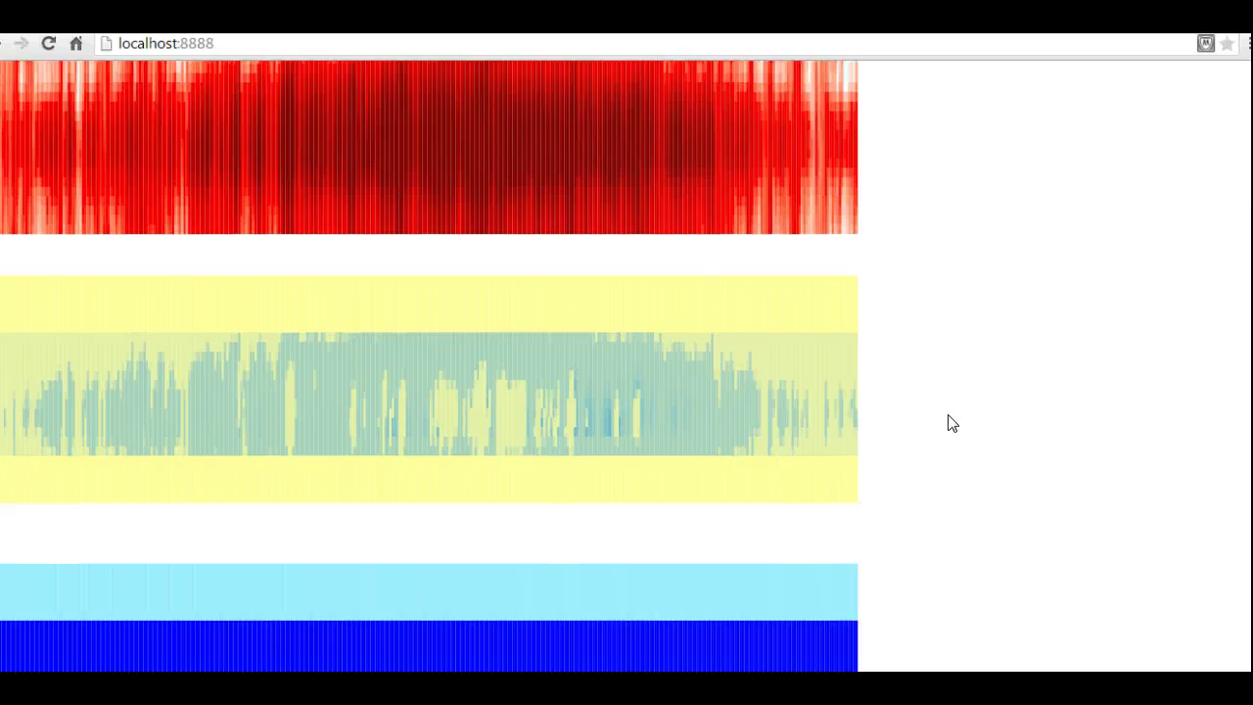
pyautogui.scroll(-2, 950, 421)
pyautogui.scroll(1, 950, 421)
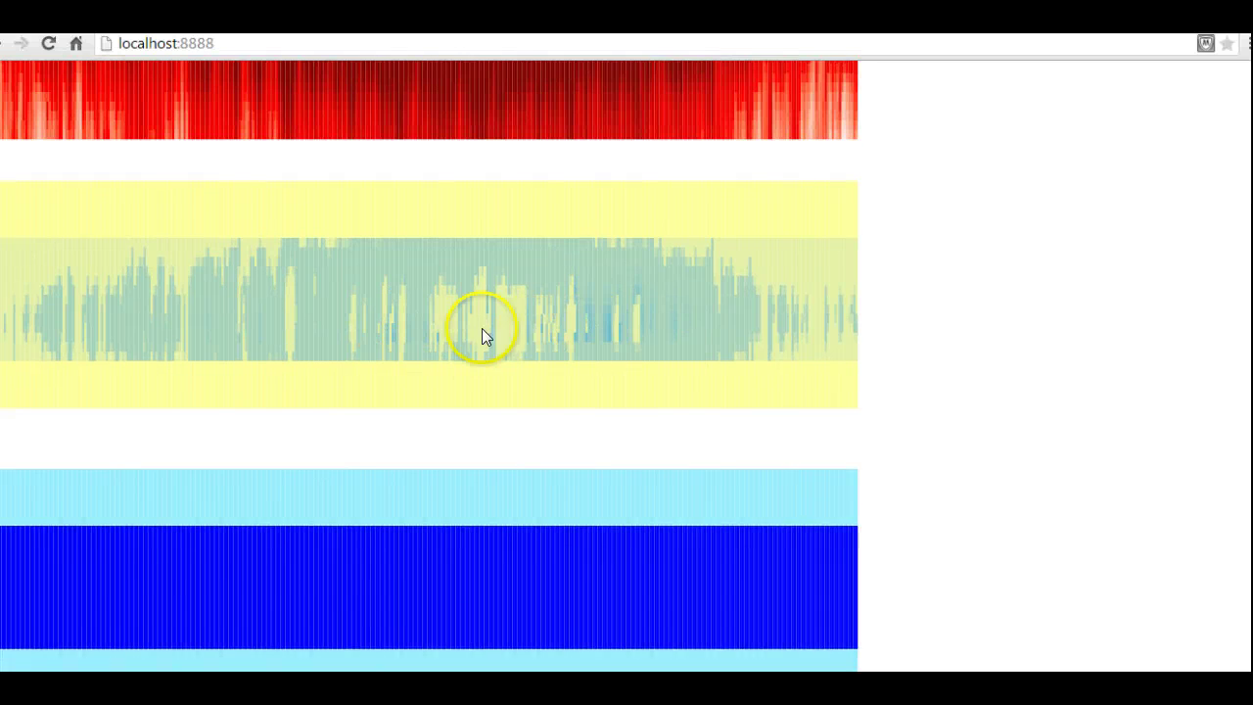
pyautogui.scroll(2, 464, 326)
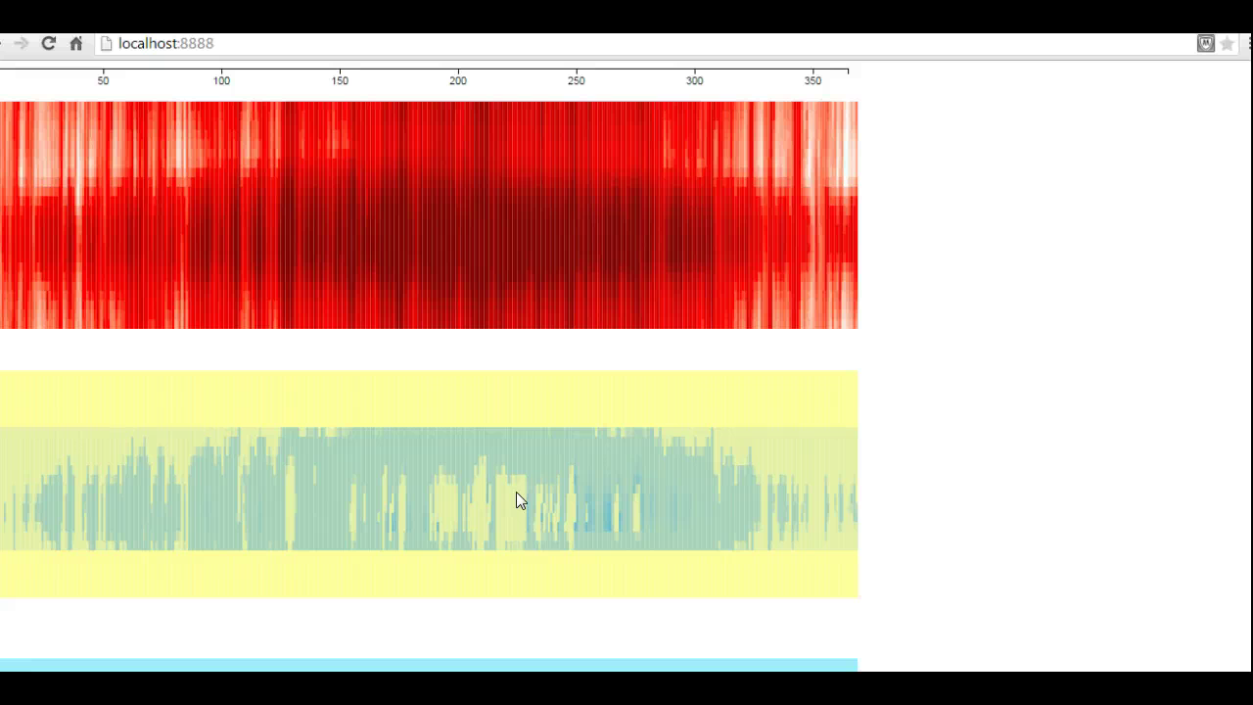
# - Compare the two red heat maps at the end of the page with the yellow-and-teal and blue charts above them
pyautogui.scroll(-7, 506, 543)
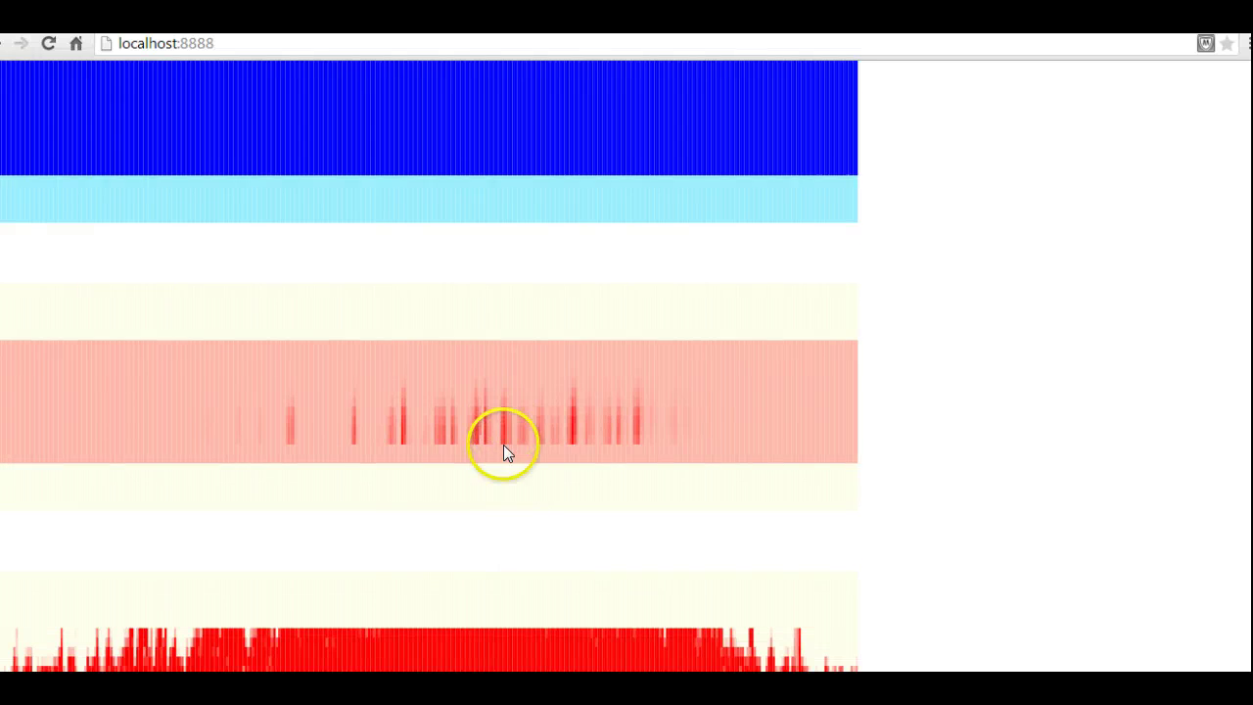
pyautogui.scroll(-2, 503, 449)
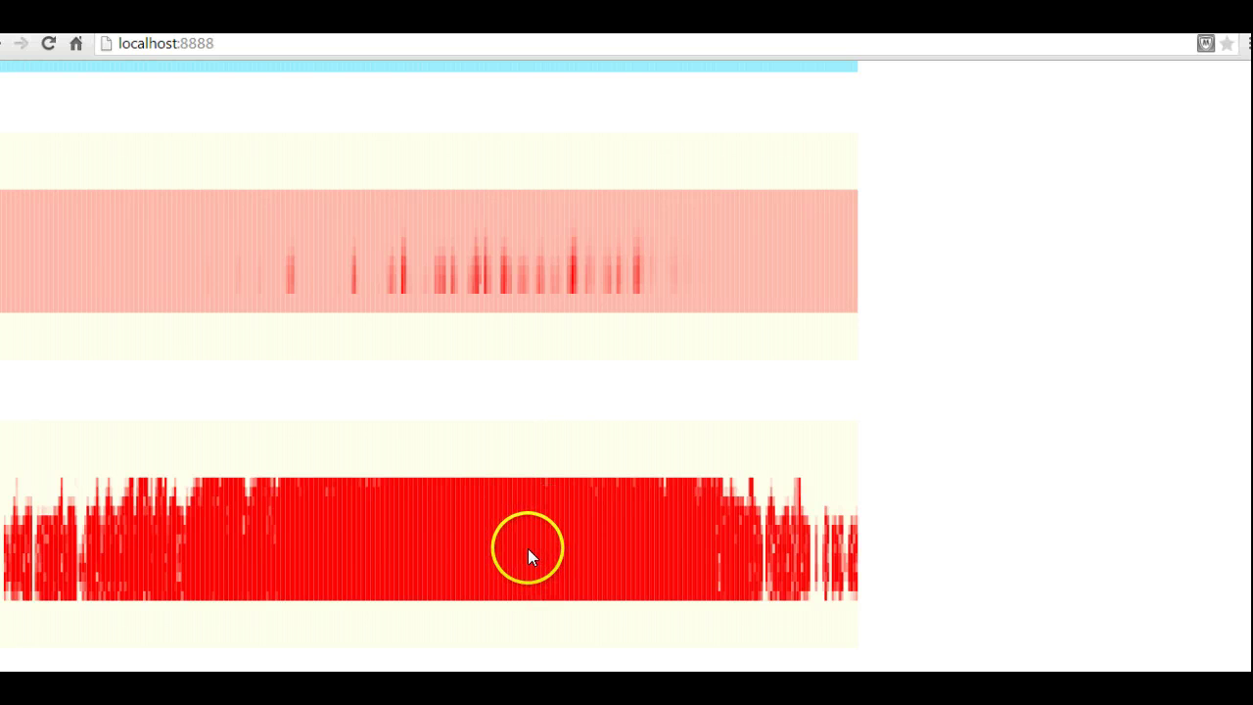
pyautogui.scroll(5, 688, 537)
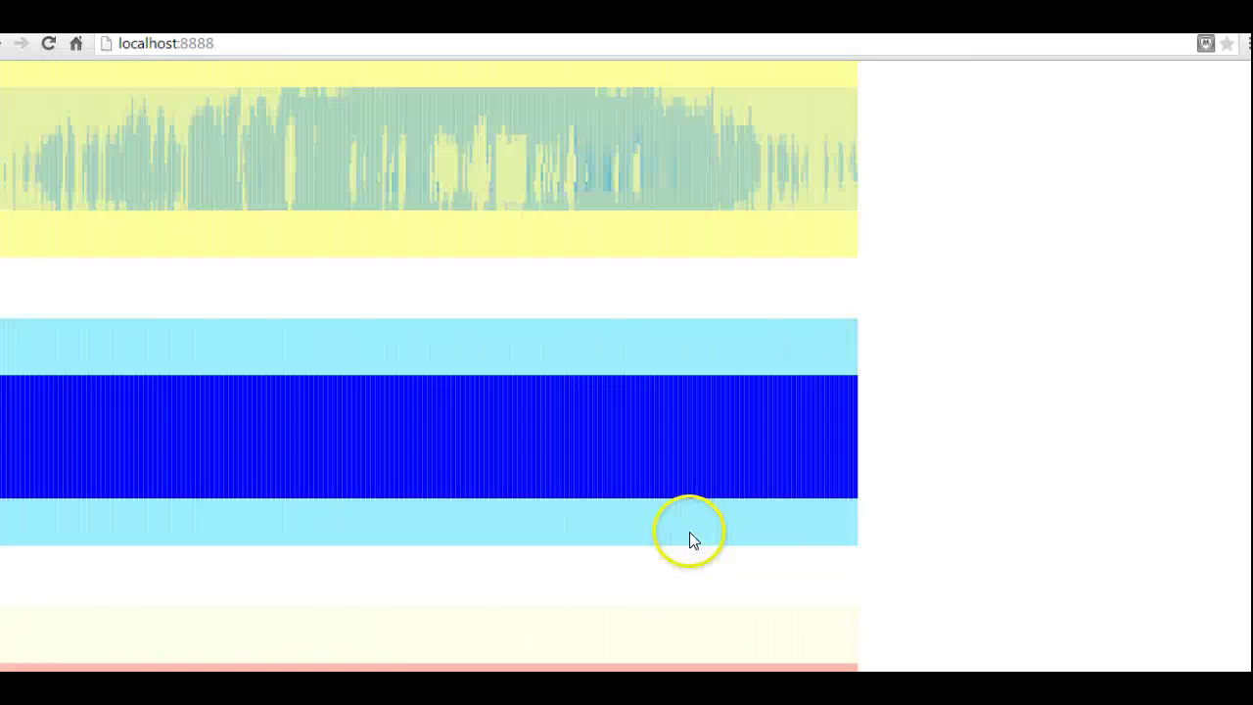
pyautogui.scroll(-5, 689, 532)
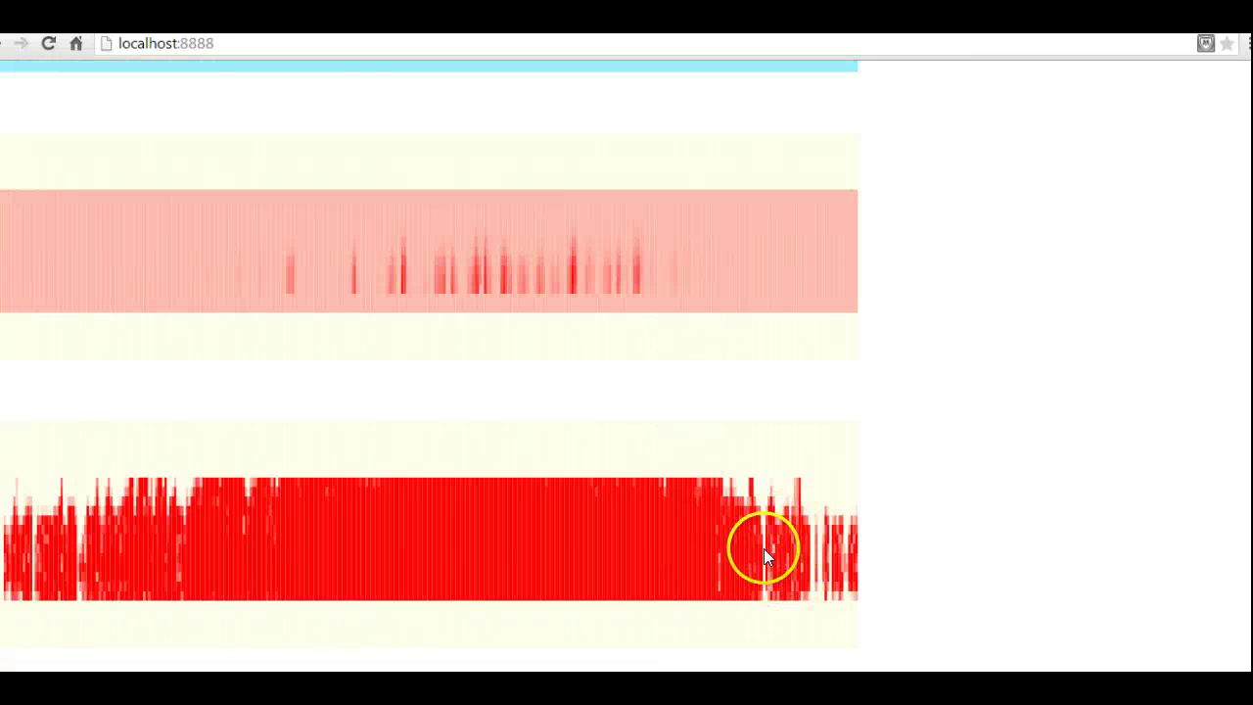
pyautogui.scroll(-5, 773, 460)
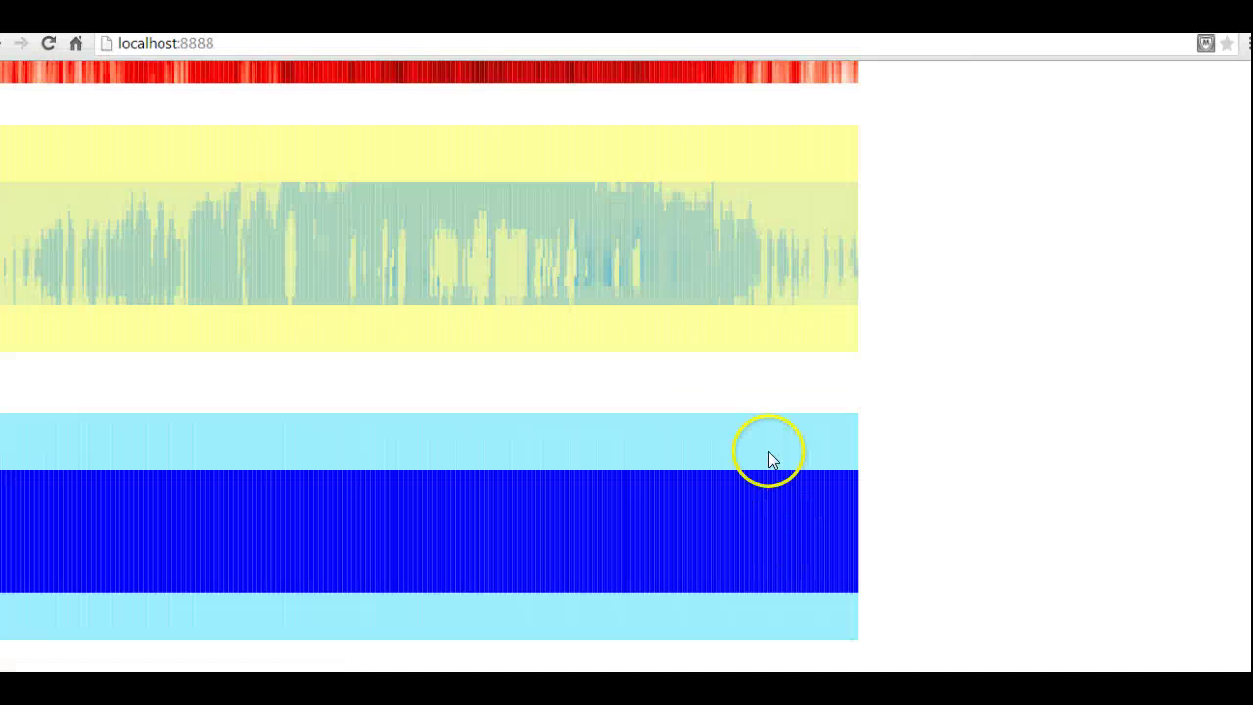
pyautogui.scroll(1, 801, 377)
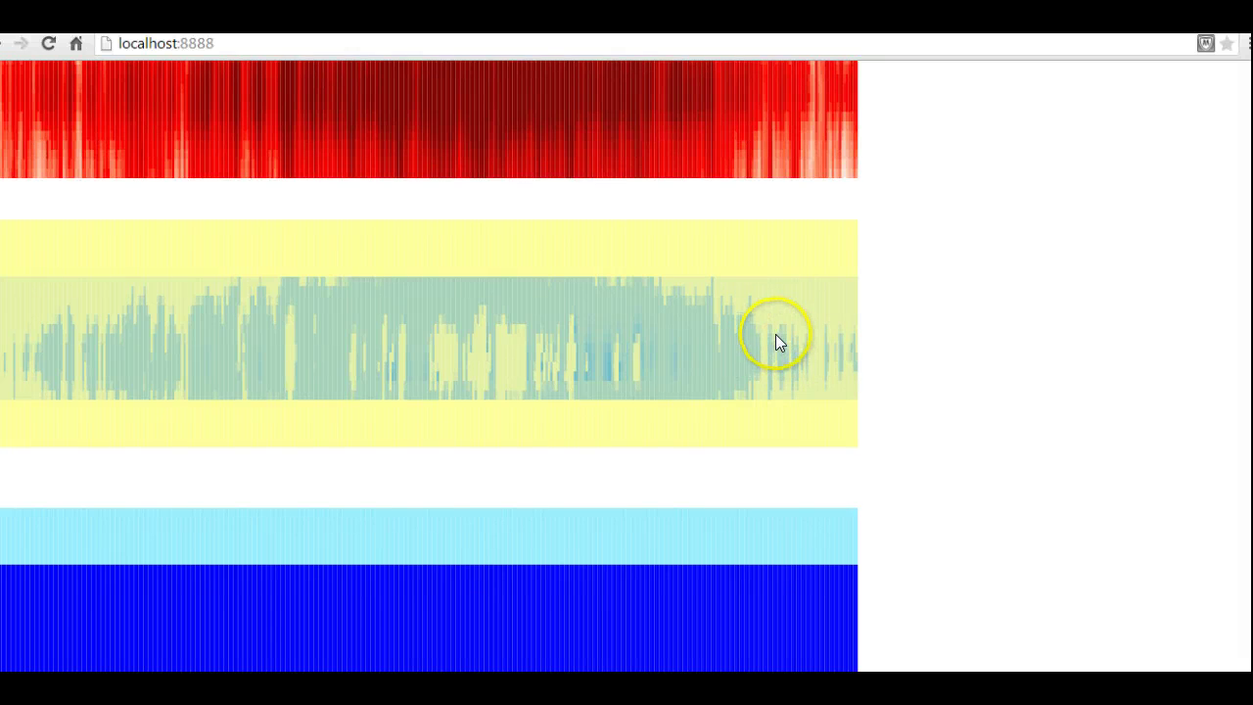
pyautogui.scroll(-4, 775, 343)
pyautogui.scroll(5, 774, 342)
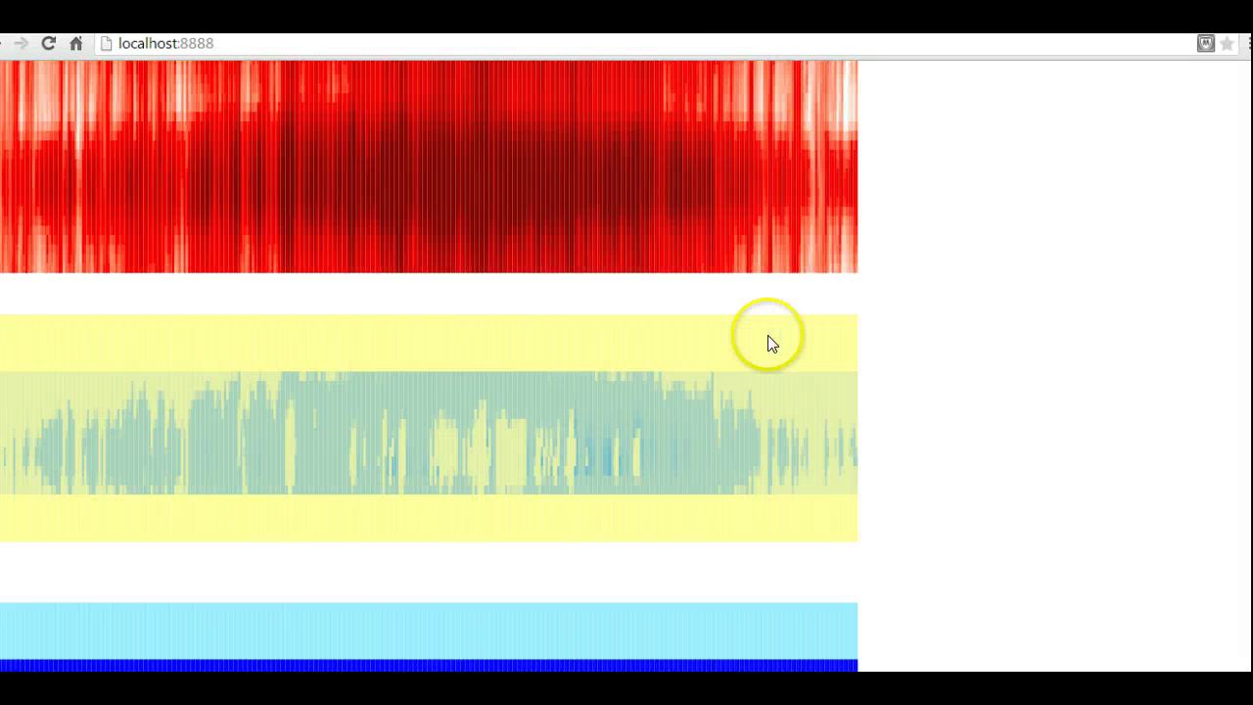
pyautogui.scroll(1, 772, 382)
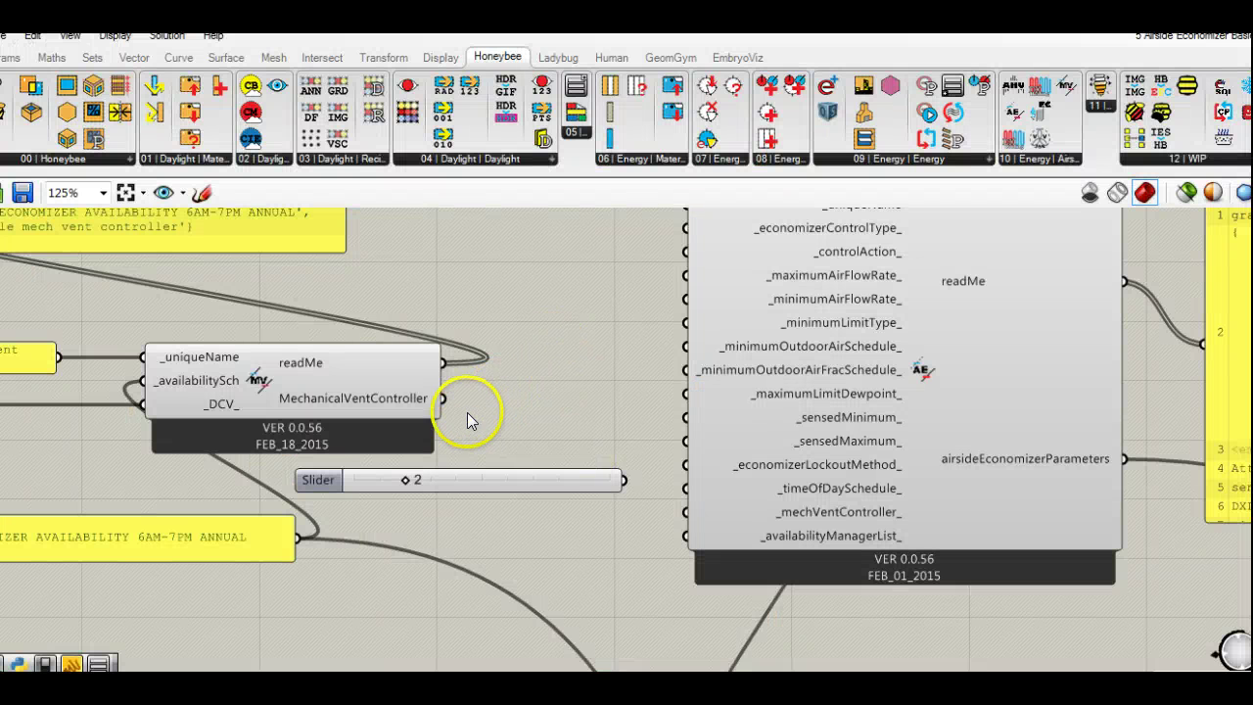
# - Back in Grasshopper, connect the MechanicalVentController output to the airside economizer's _mechVentController_ input
pyautogui.moveTo(442, 400); pyautogui.dragTo(588, 465)
pyautogui.moveTo(372, 485); pyautogui.dragTo(465, 475, button='right')
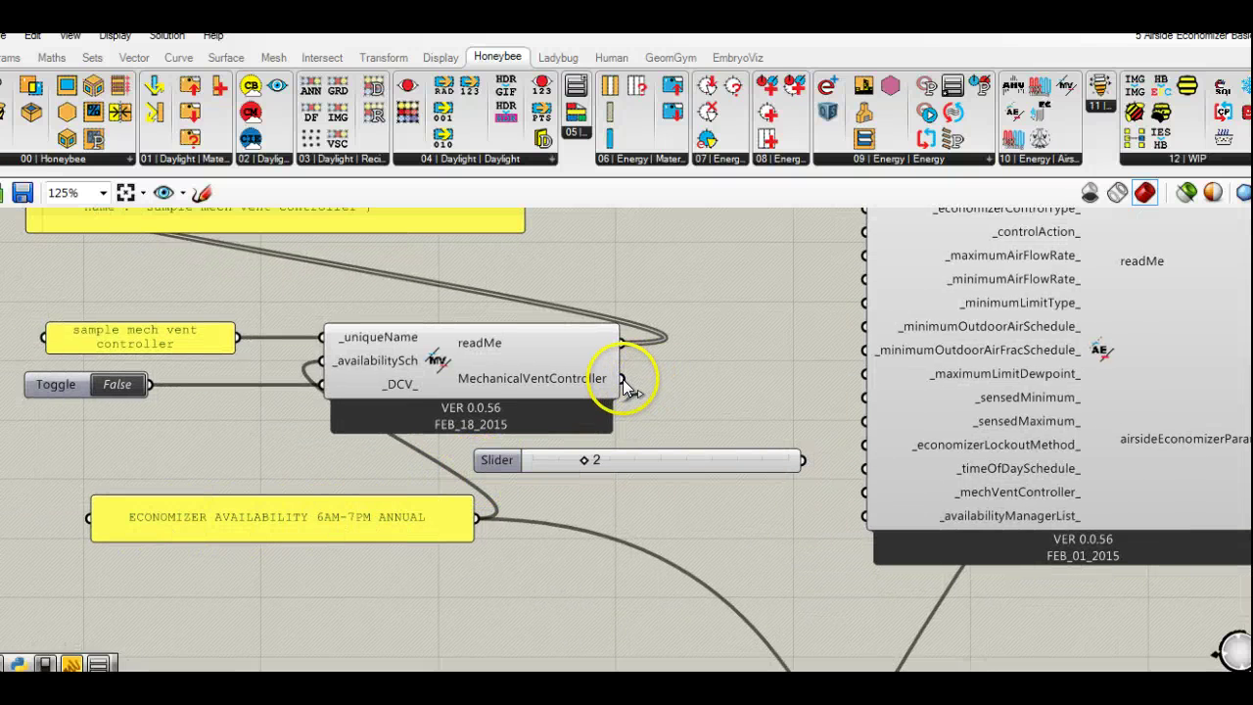
pyautogui.moveTo(621, 378); pyautogui.dragTo(850, 500)
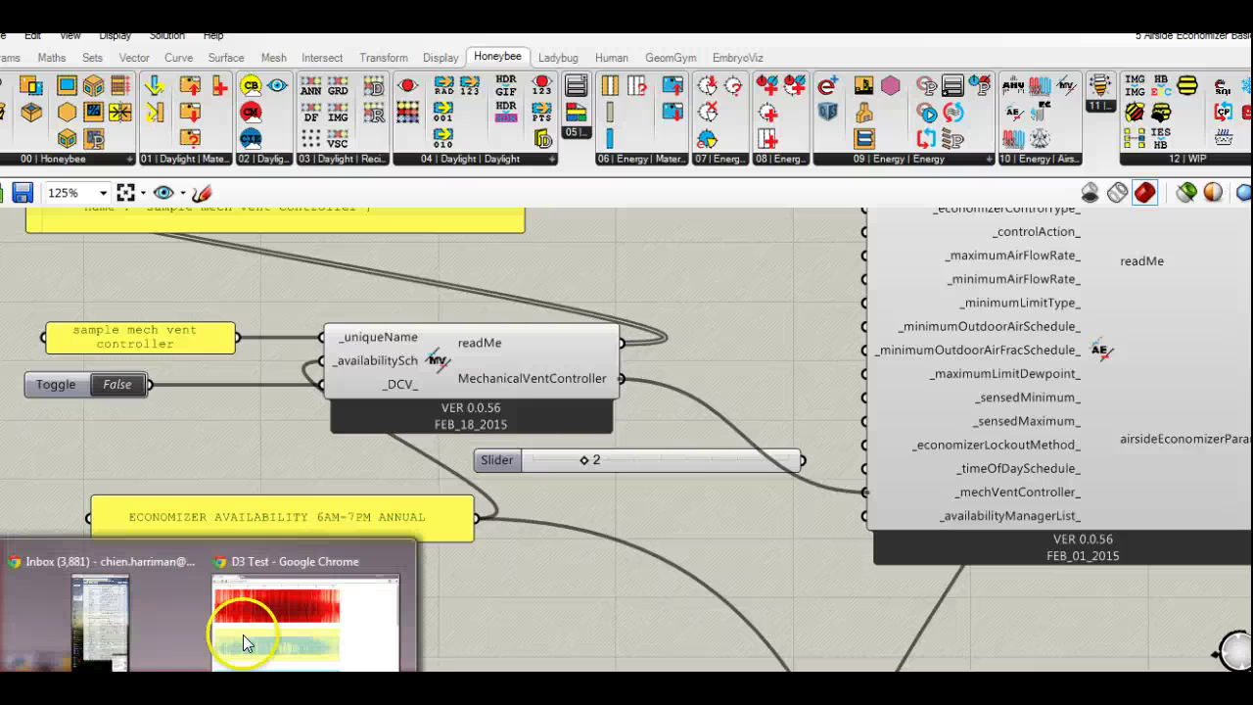
# - Reload the D3 Test page in Chrome and review all annual heat maps for effects of the mechanical ventilation controller
pyautogui.click(244, 640)
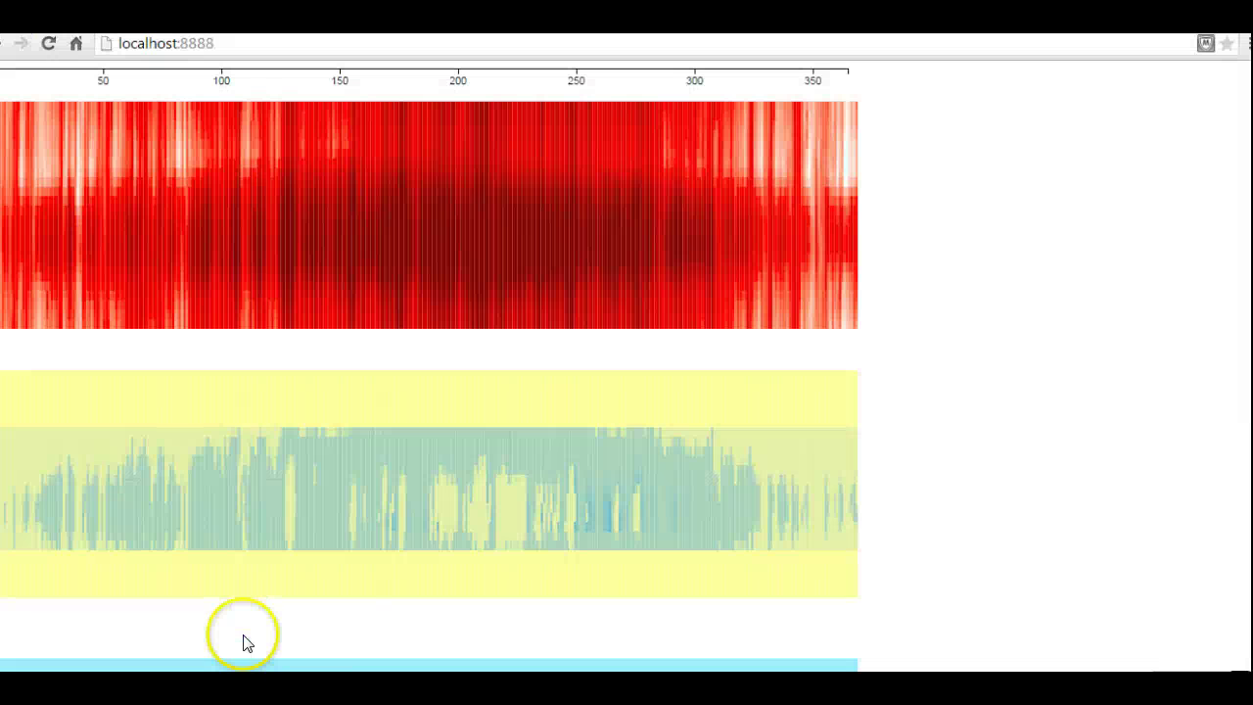
pyautogui.click(48, 44)
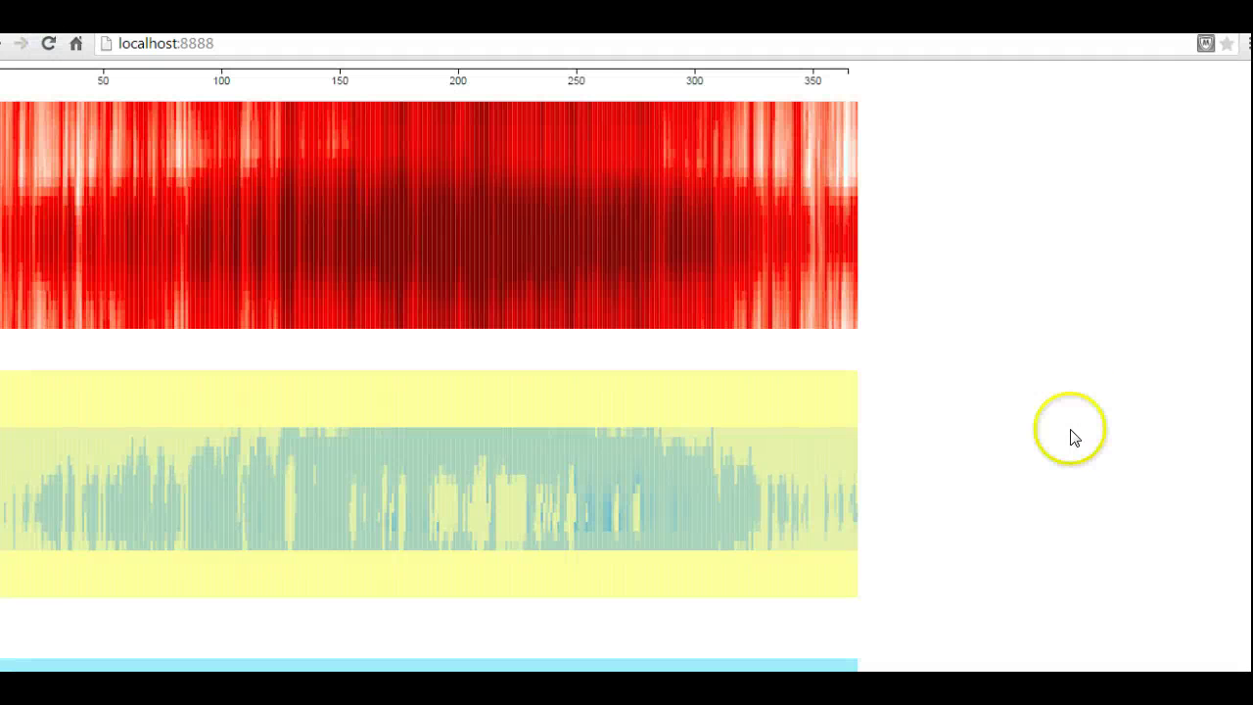
pyautogui.scroll(-2, 953, 454)
pyautogui.scroll(2, 957, 458)
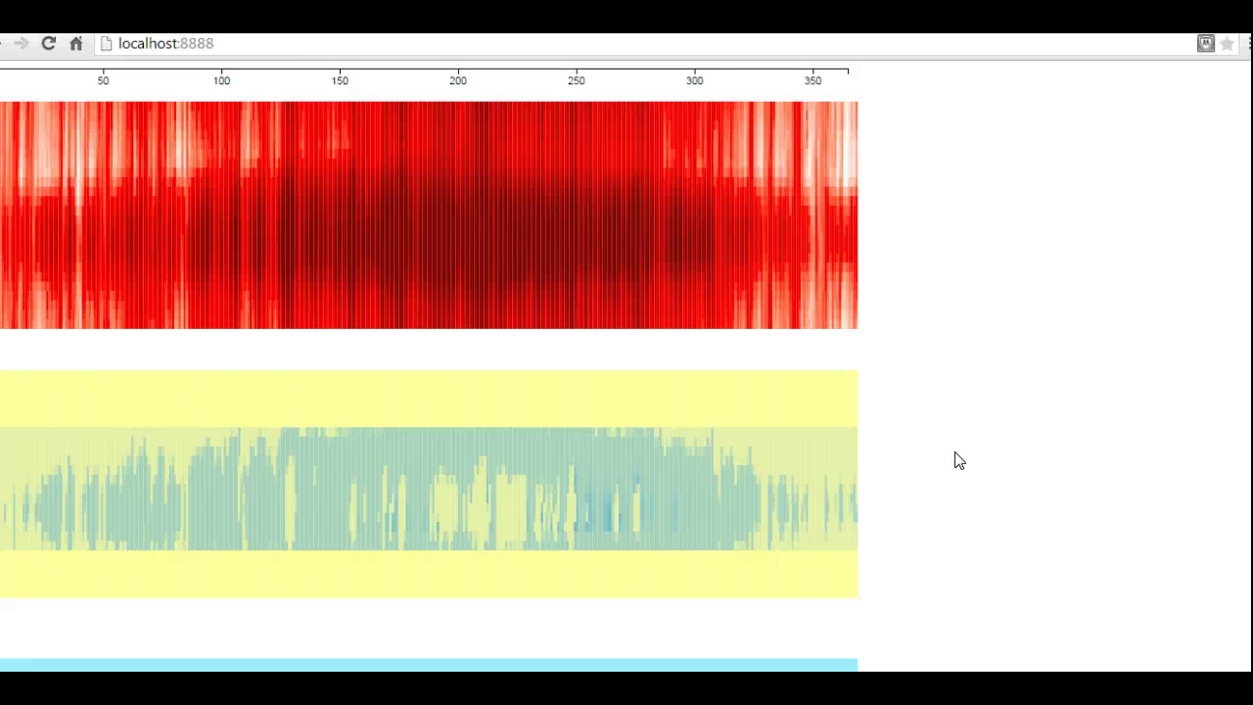
pyautogui.scroll(-3, 959, 449)
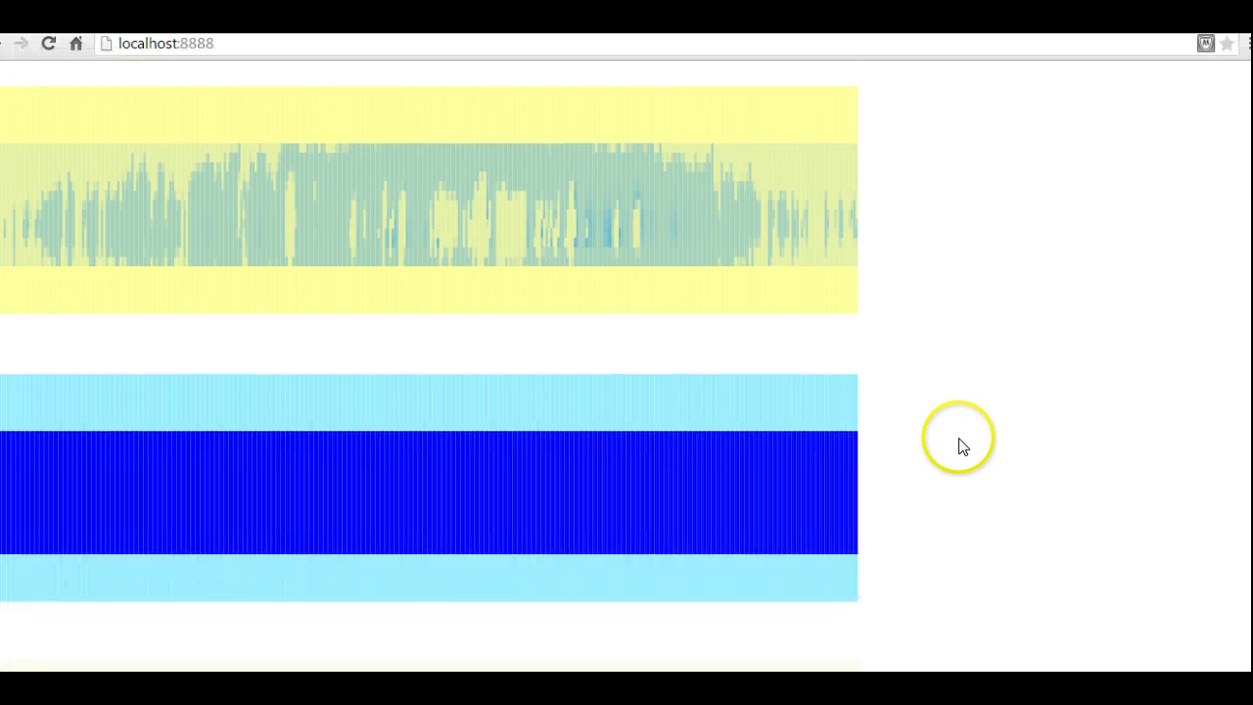
pyautogui.scroll(-3, 964, 449)
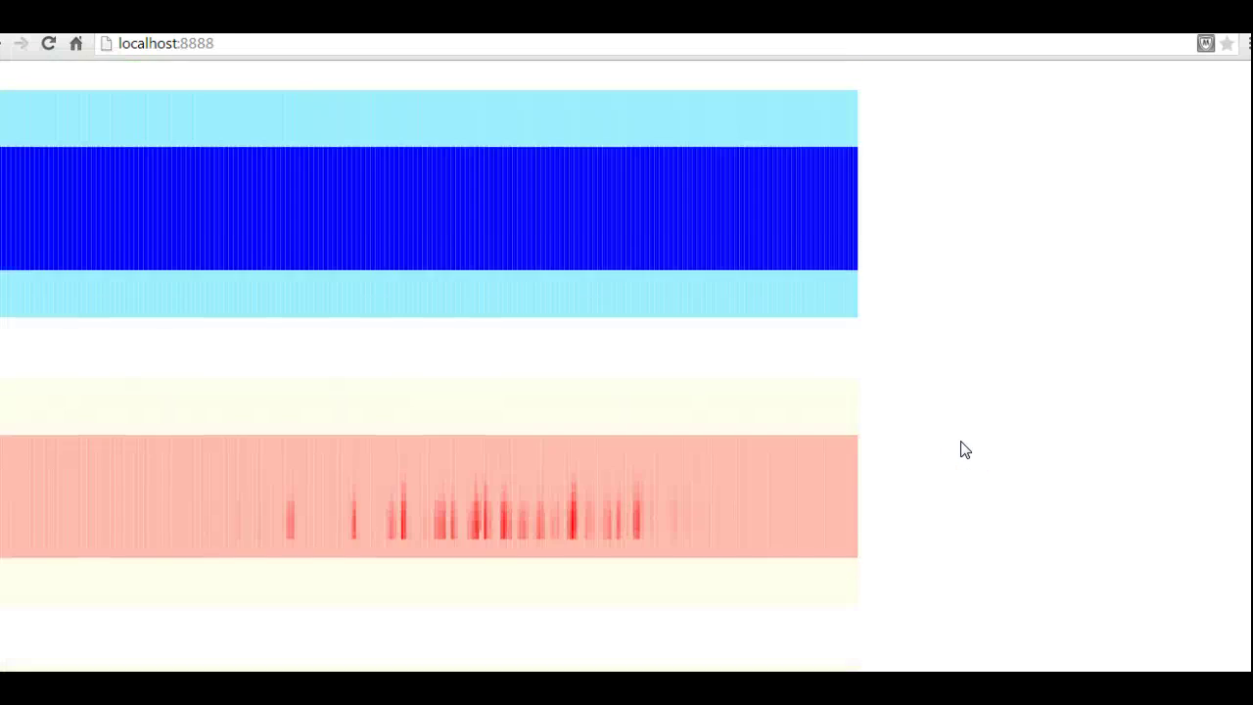
pyautogui.scroll(-3, 966, 450)
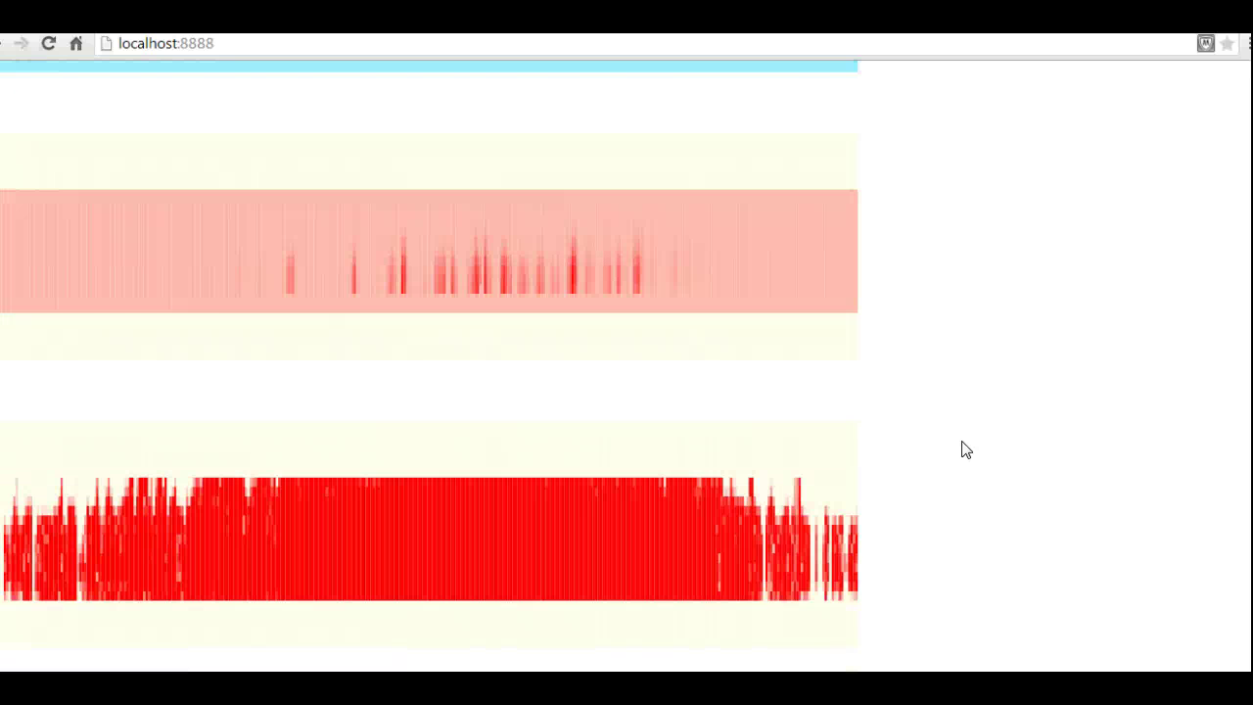
pyautogui.click(966, 450)
pyautogui.scroll(4, 978, 452)
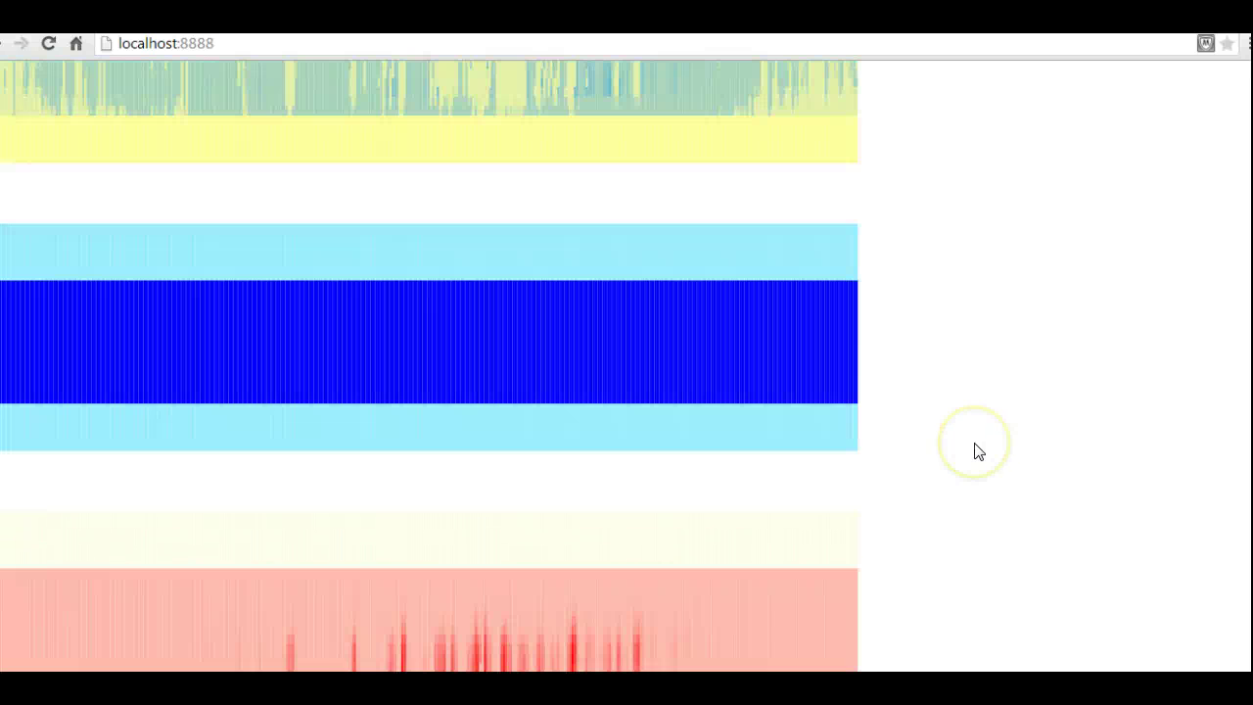
pyautogui.scroll(4, 978, 451)
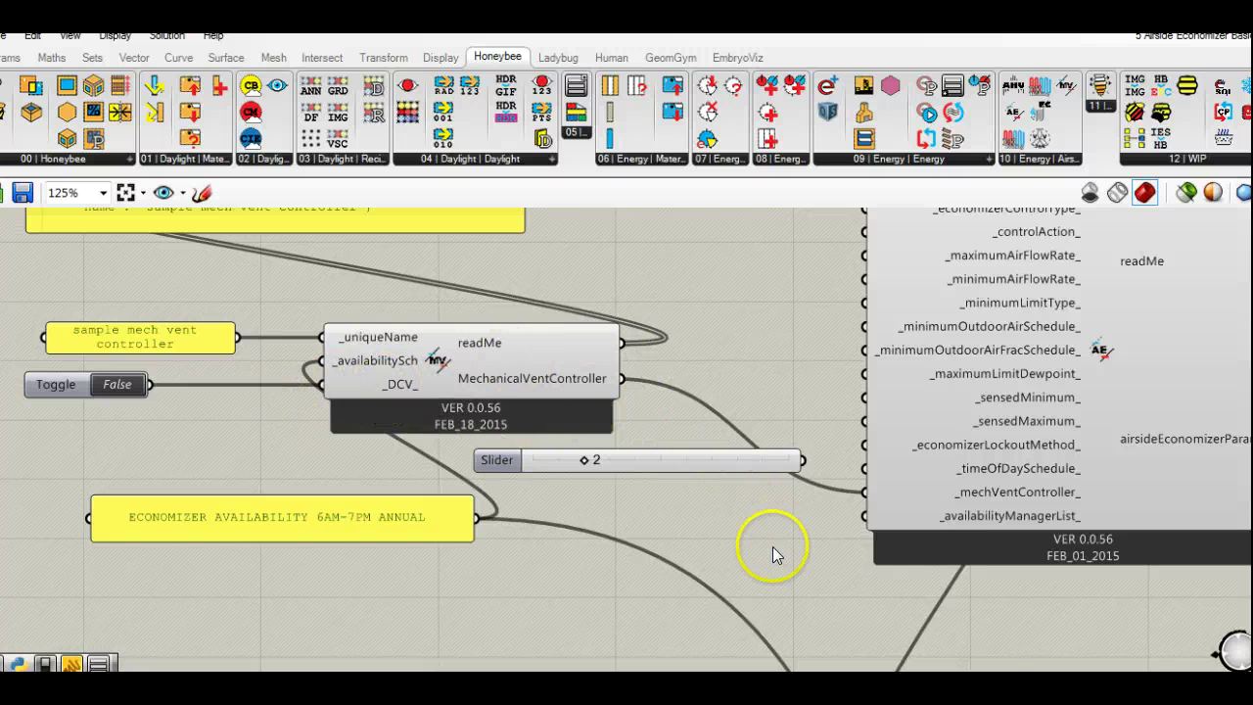
# - Return to Grasshopper, find the purple availability manager group, and look up the Honeybee_OpenStudio Availability Manager List component among the airside energy components
pyautogui.moveTo(759, 528); pyautogui.dragTo(751, 415, button='right')
pyautogui.scroll(-4, 726, 428)
pyautogui.moveTo(664, 423); pyautogui.dragTo(601, 250, button='right')
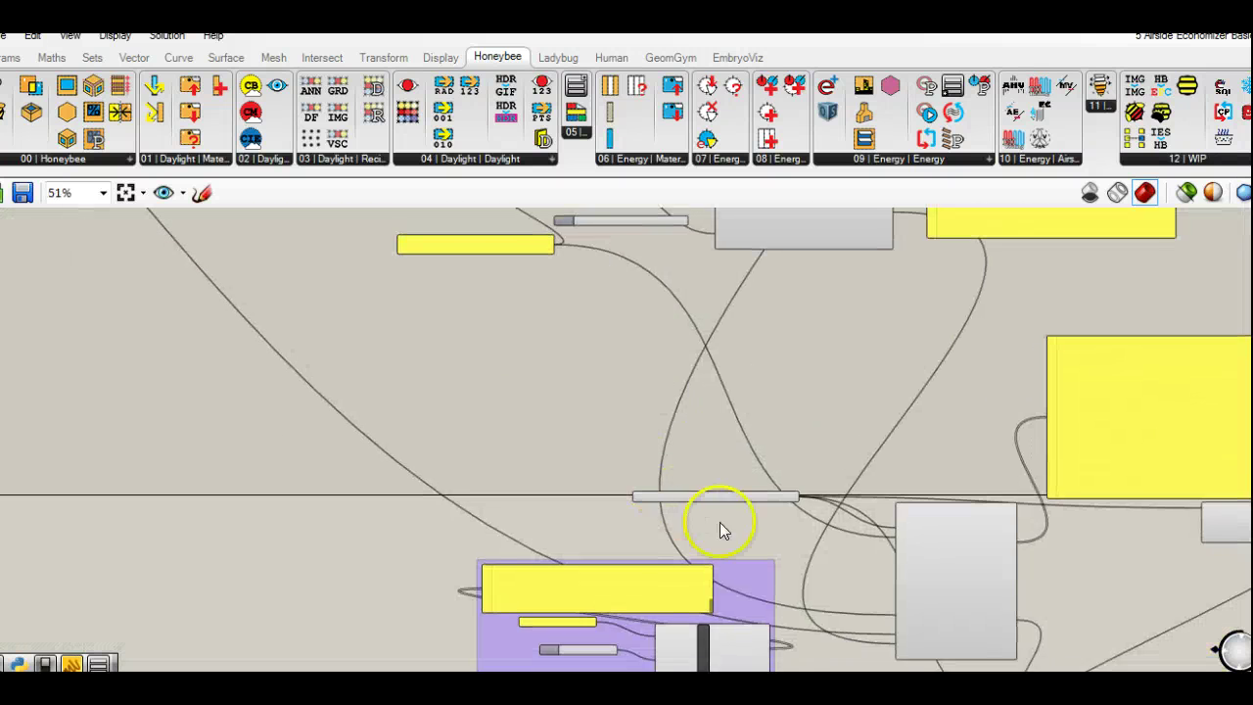
pyautogui.moveTo(720, 522); pyautogui.dragTo(750, 420, button='right')
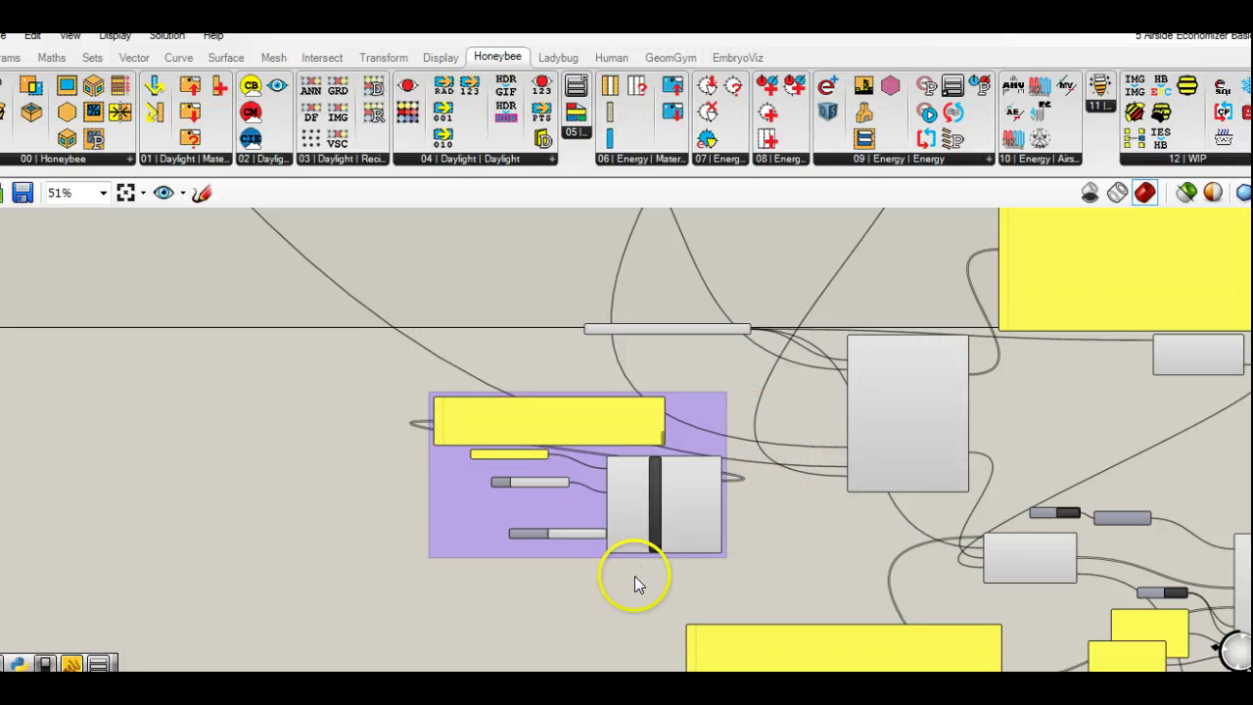
pyautogui.scroll(3, 730, 576)
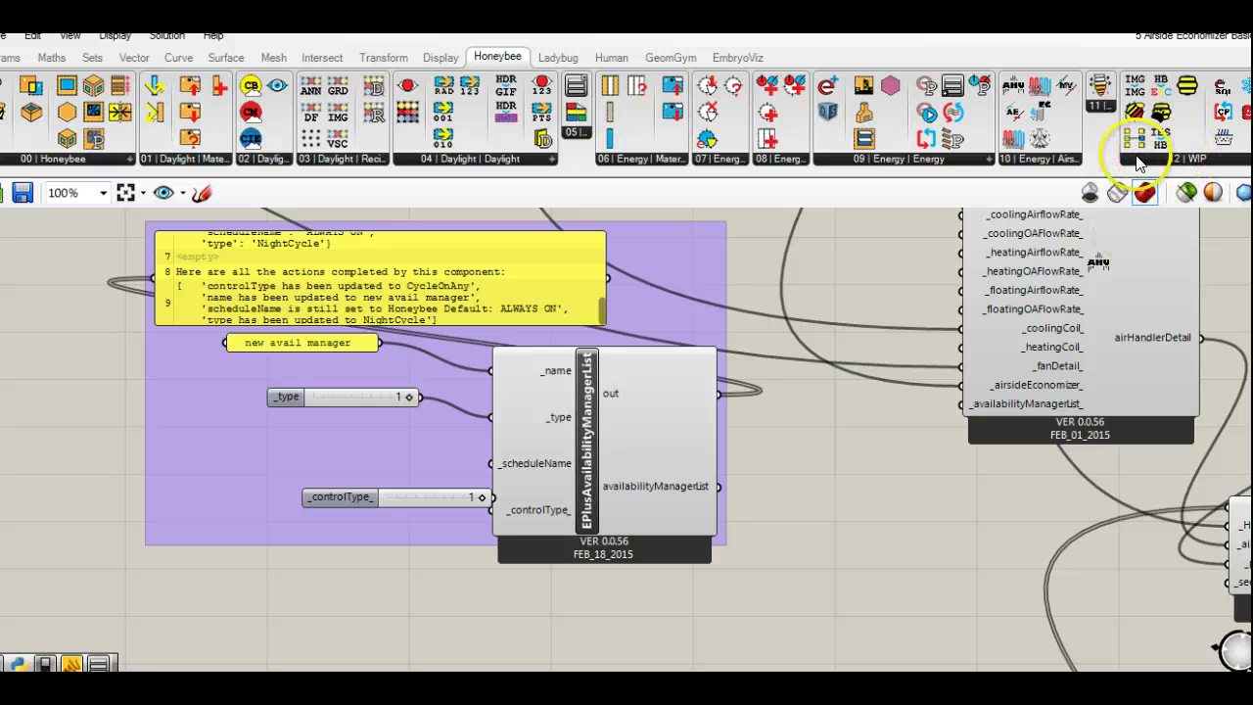
pyautogui.click(1166, 161)
pyautogui.click(1054, 158)
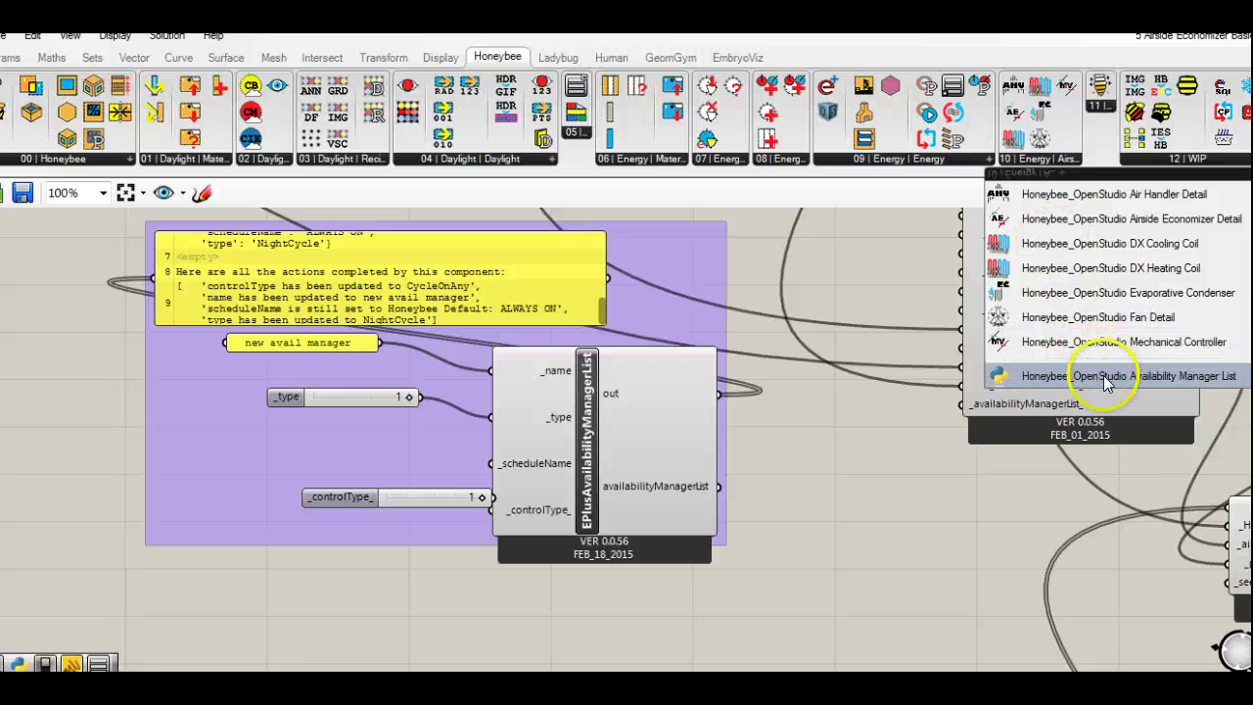
pyautogui.click(1107, 378)
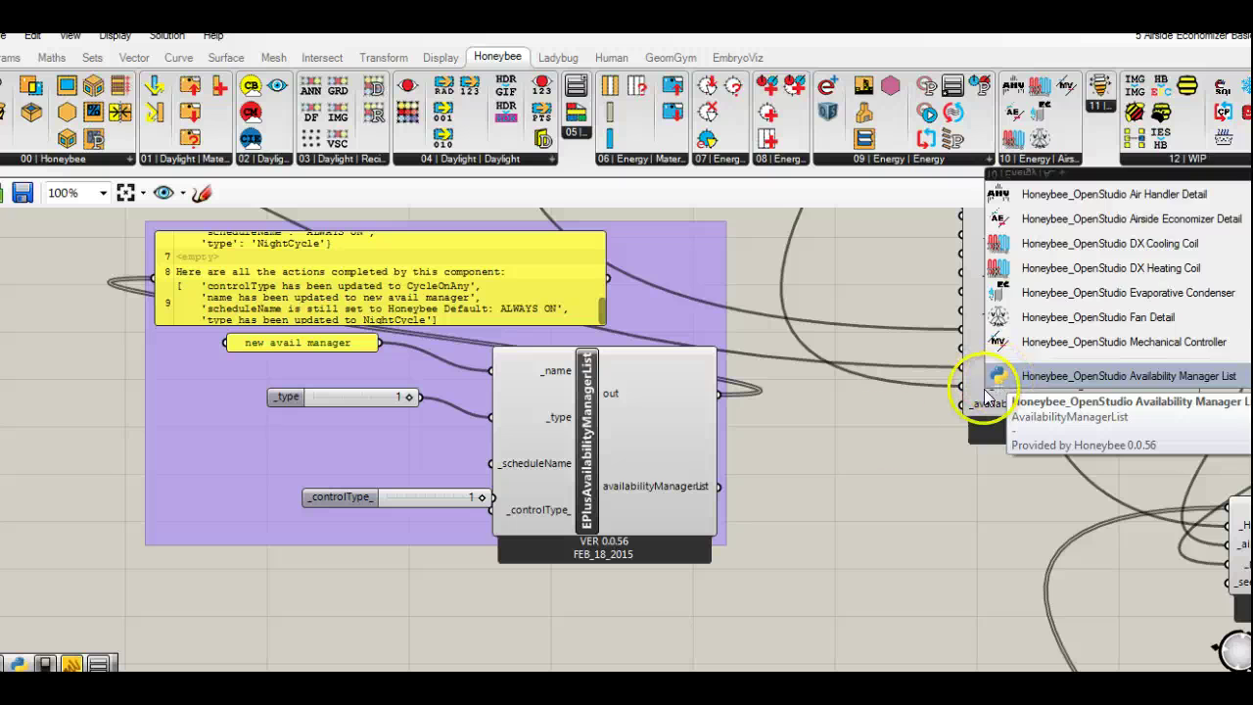
pyautogui.click(857, 450)
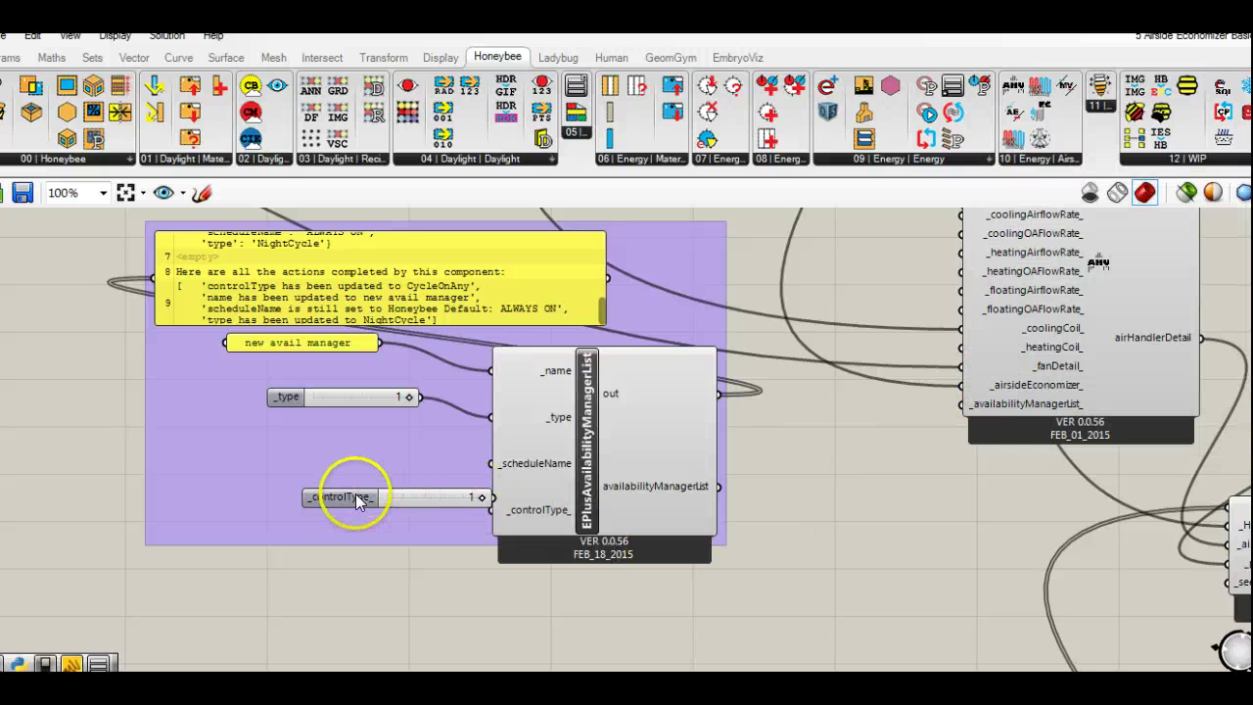
# - Move the _controlType_ slider clear of the availability manager component and connect its availabilityManagerList output to the air handler's _availabilityManagerList_ input
pyautogui.moveTo(358, 499); pyautogui.dragTo(305, 508)
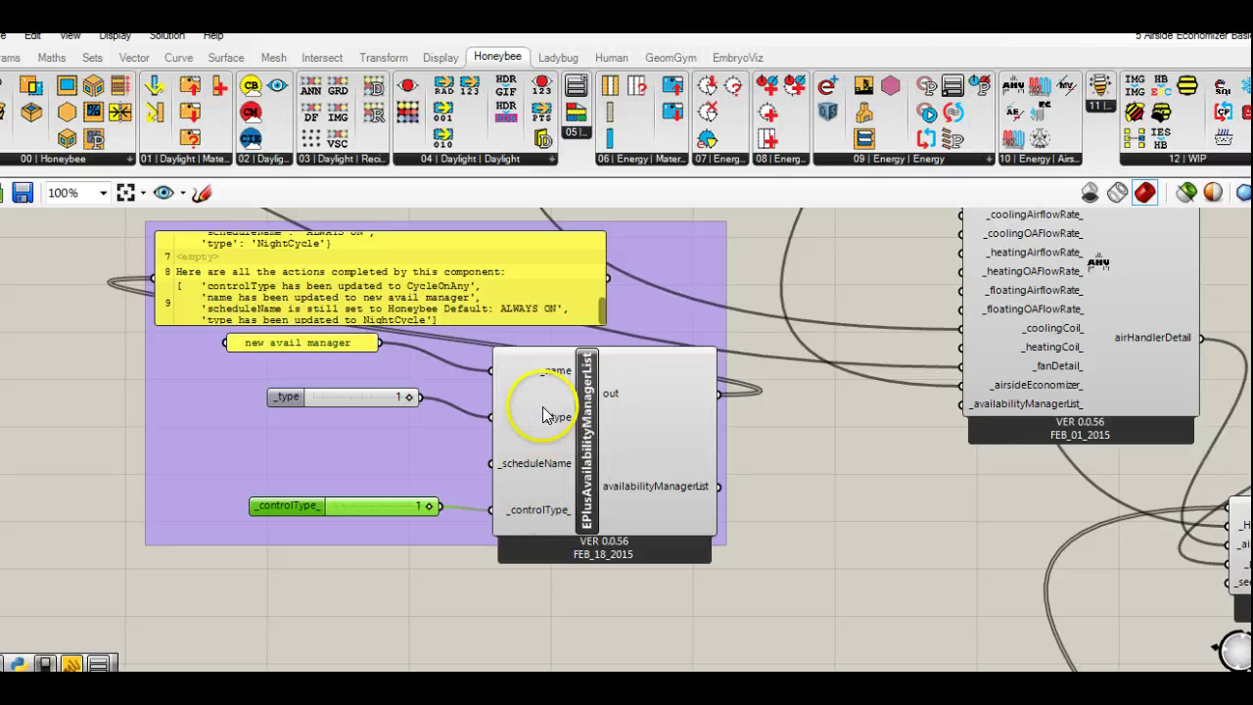
pyautogui.moveTo(546, 519)
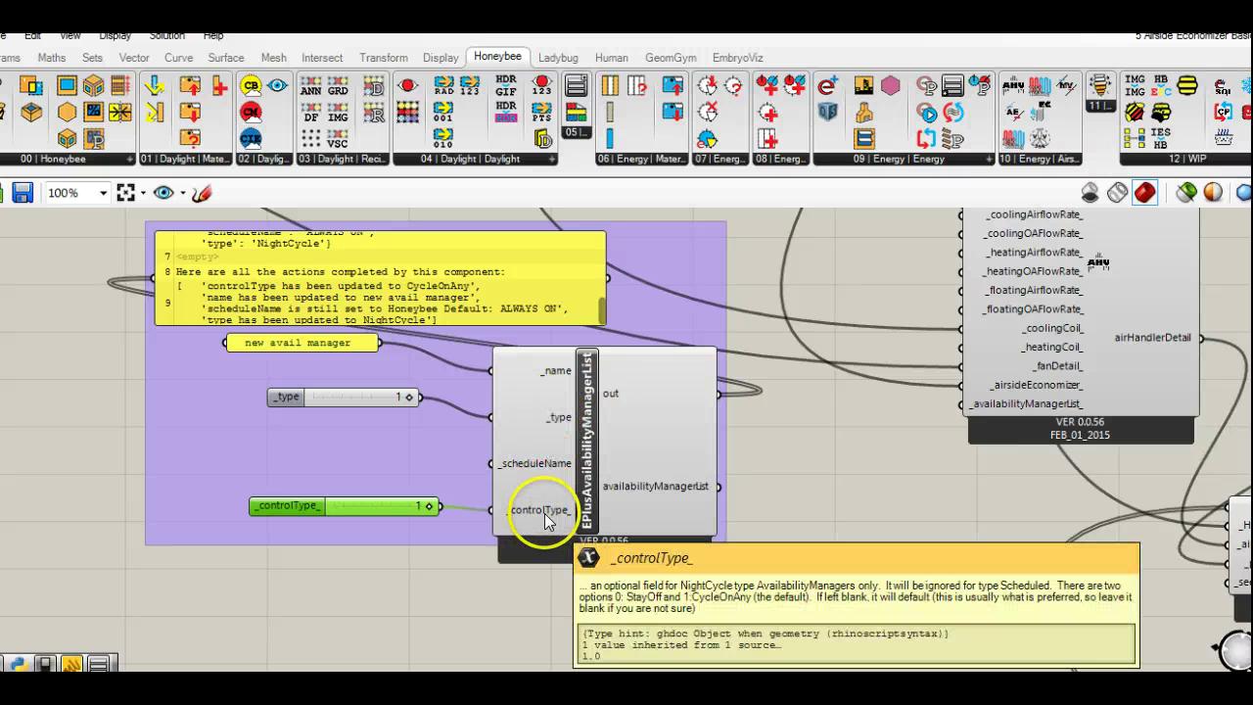
pyautogui.moveTo(560, 420)
pyautogui.scroll(1, 560, 420)
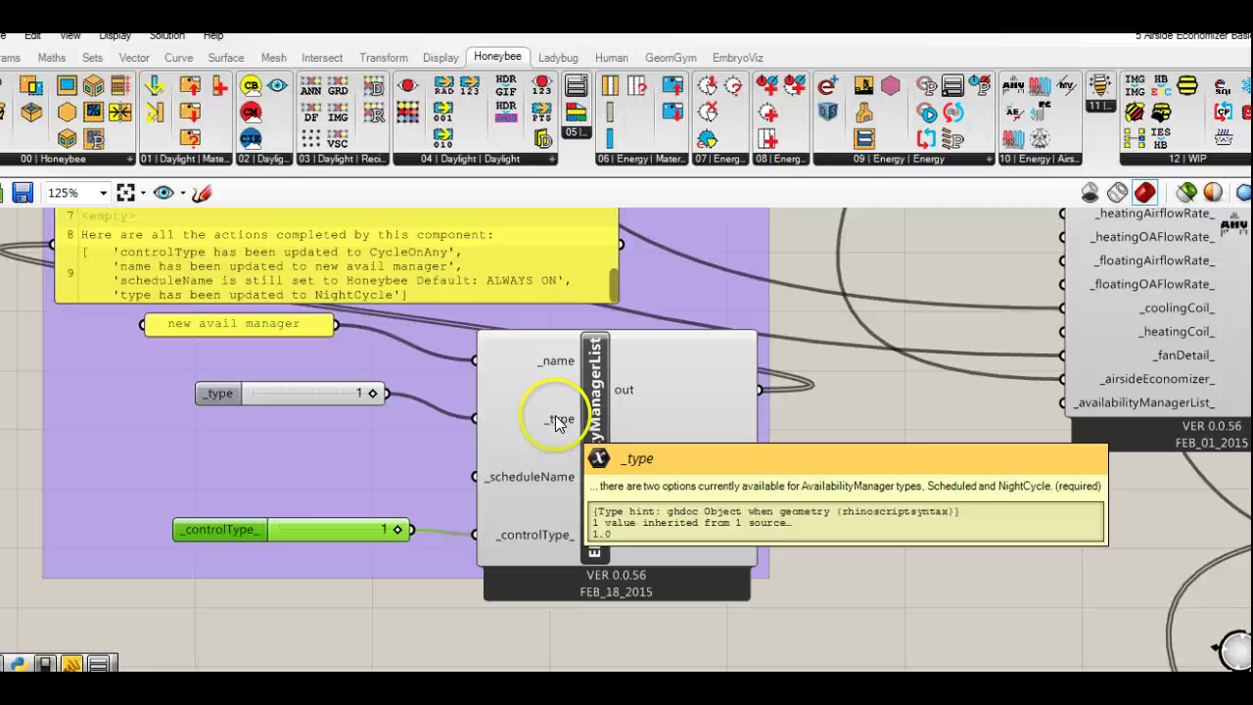
pyautogui.moveTo(585, 436)
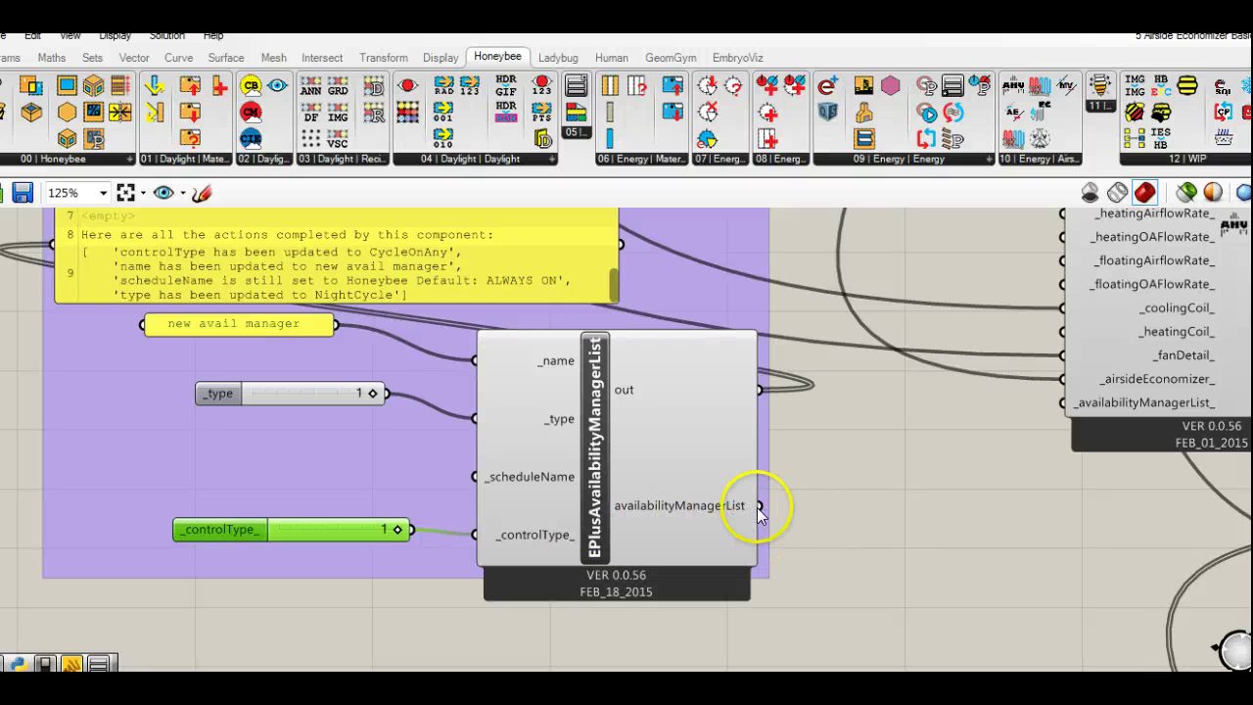
pyautogui.moveTo(760, 506); pyautogui.dragTo(1061, 404)
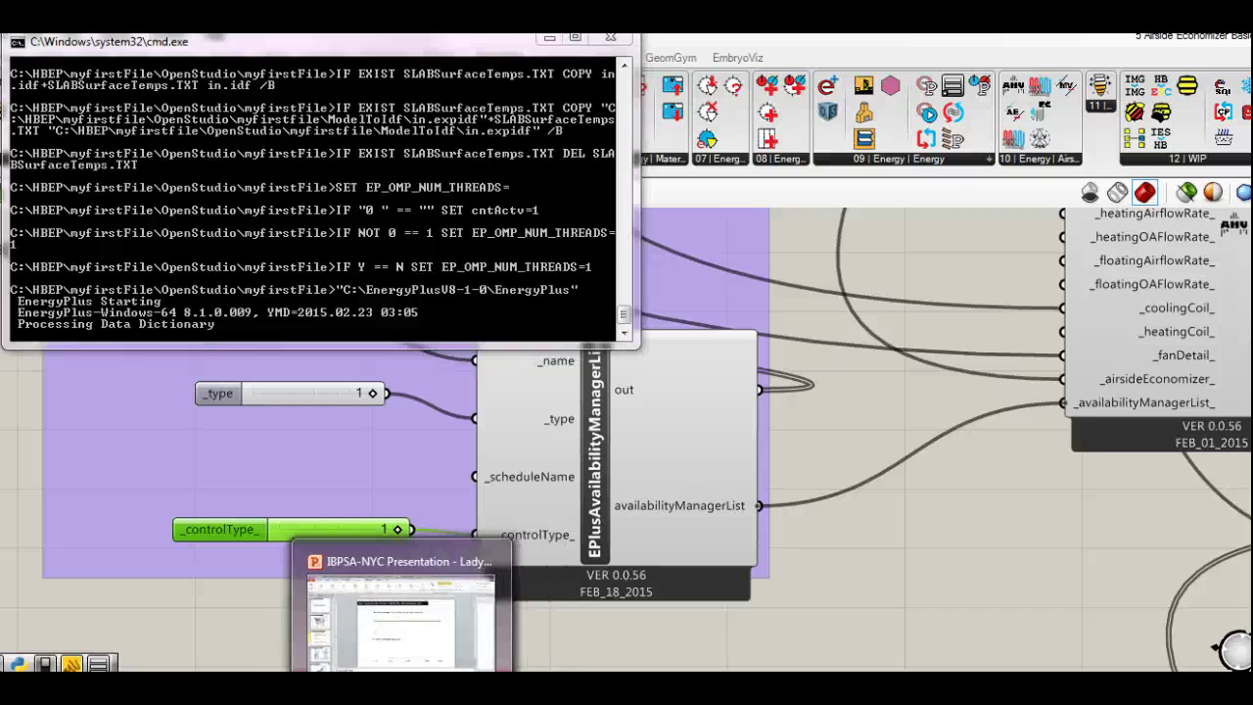
# - Switch to the PowerPoint presentation and study the night-time operation diagram on the "Getting your Air Handler to Act Normally" slide
pyautogui.click(402, 617)
pyautogui.click(78, 574)
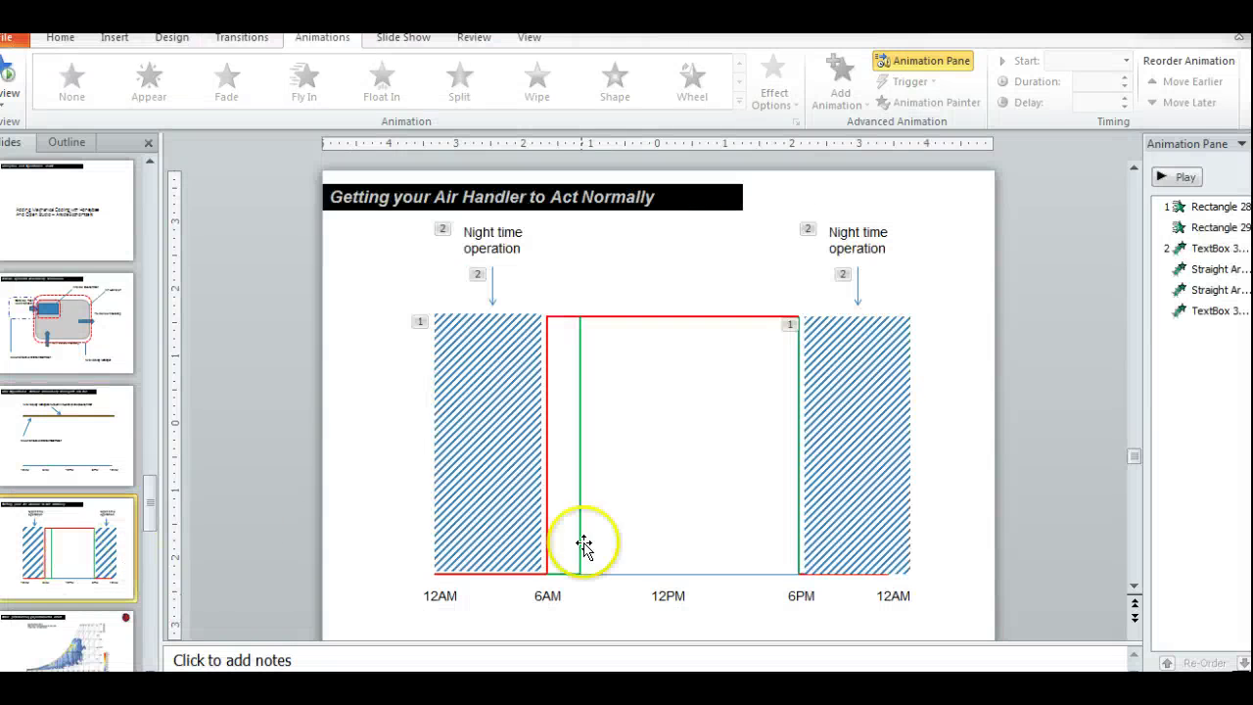
pyautogui.click(69, 337)
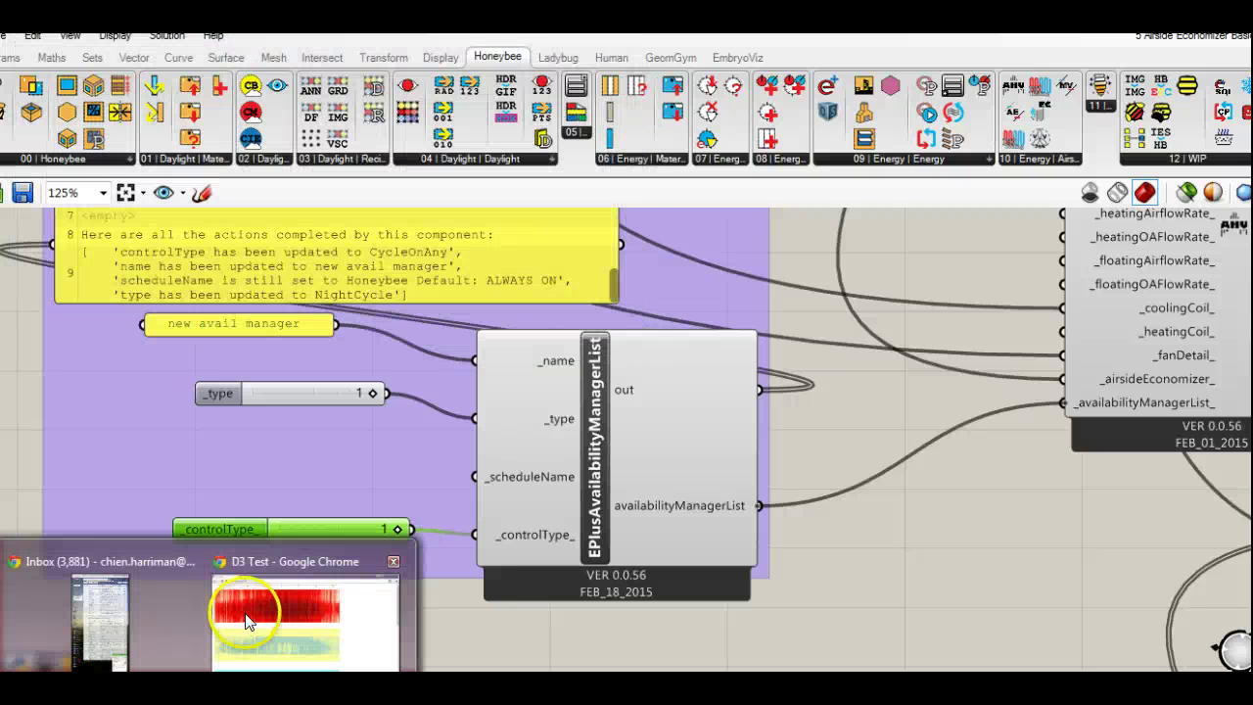
# - Switch to the D3 Test page in Chrome, look over the blue heat map, and reload the page for the availability manager results
pyautogui.click(245, 600)
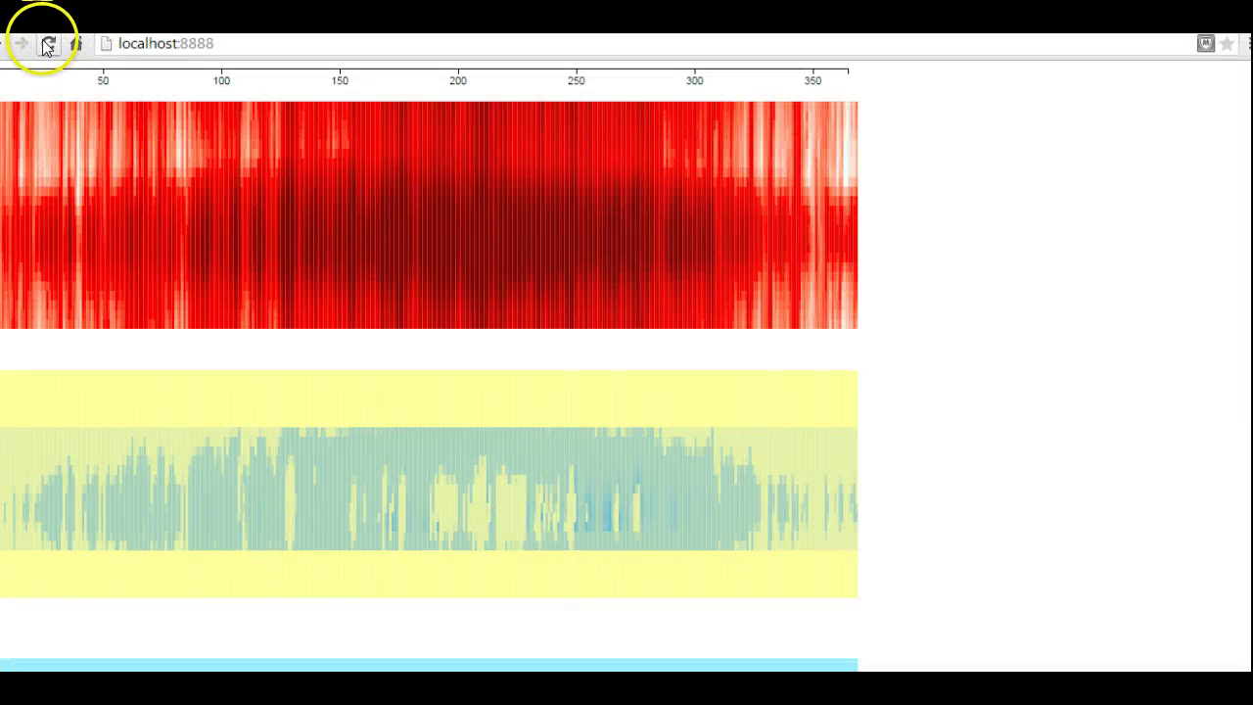
pyautogui.scroll(-4, 168, 461)
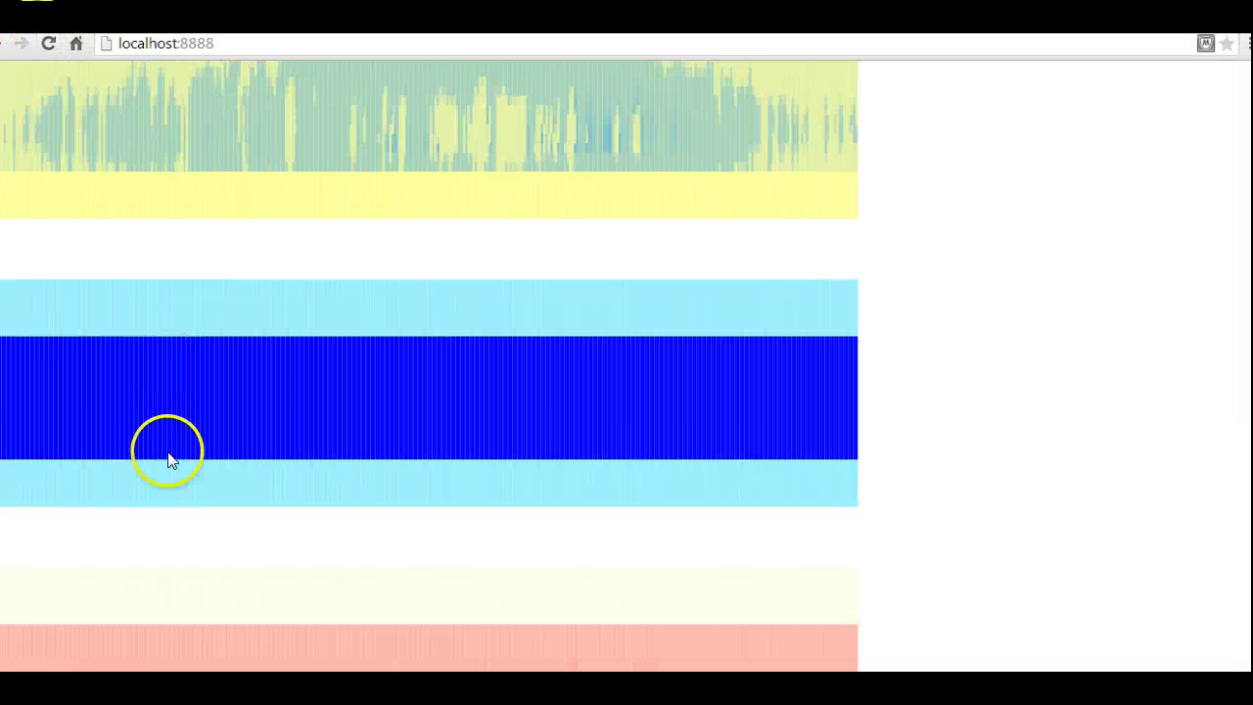
pyautogui.scroll(-1, 166, 448)
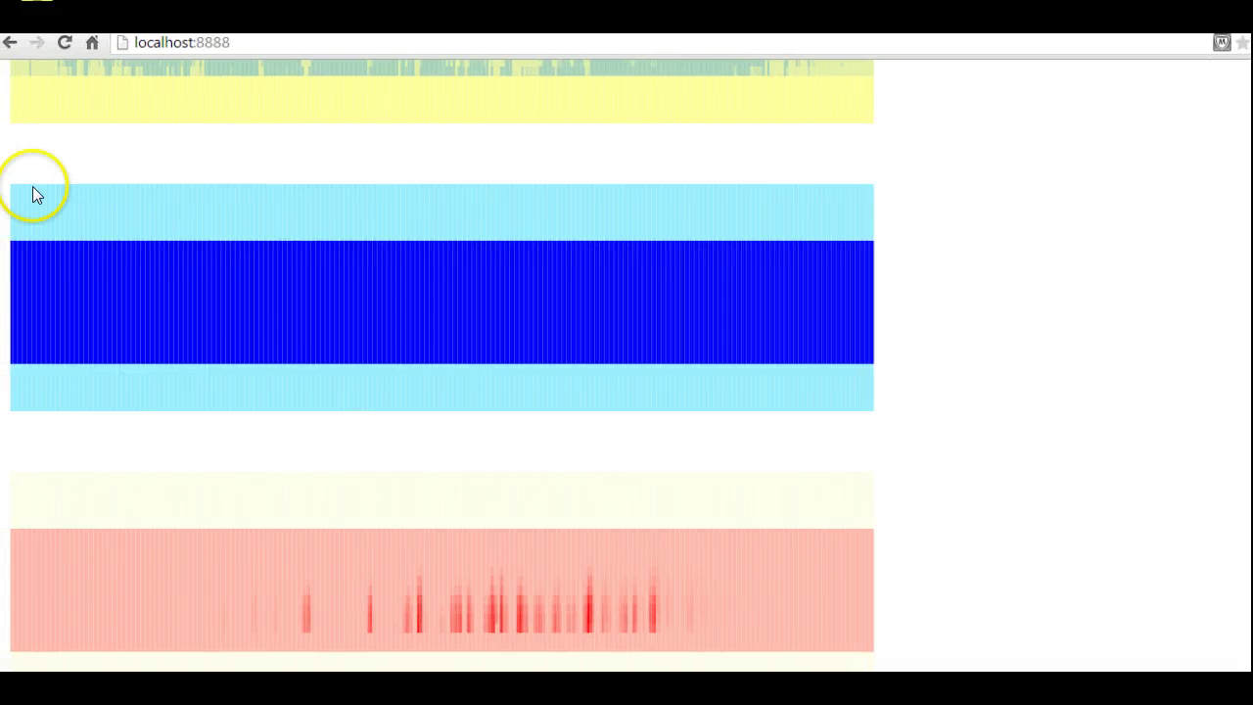
pyautogui.click(63, 43)
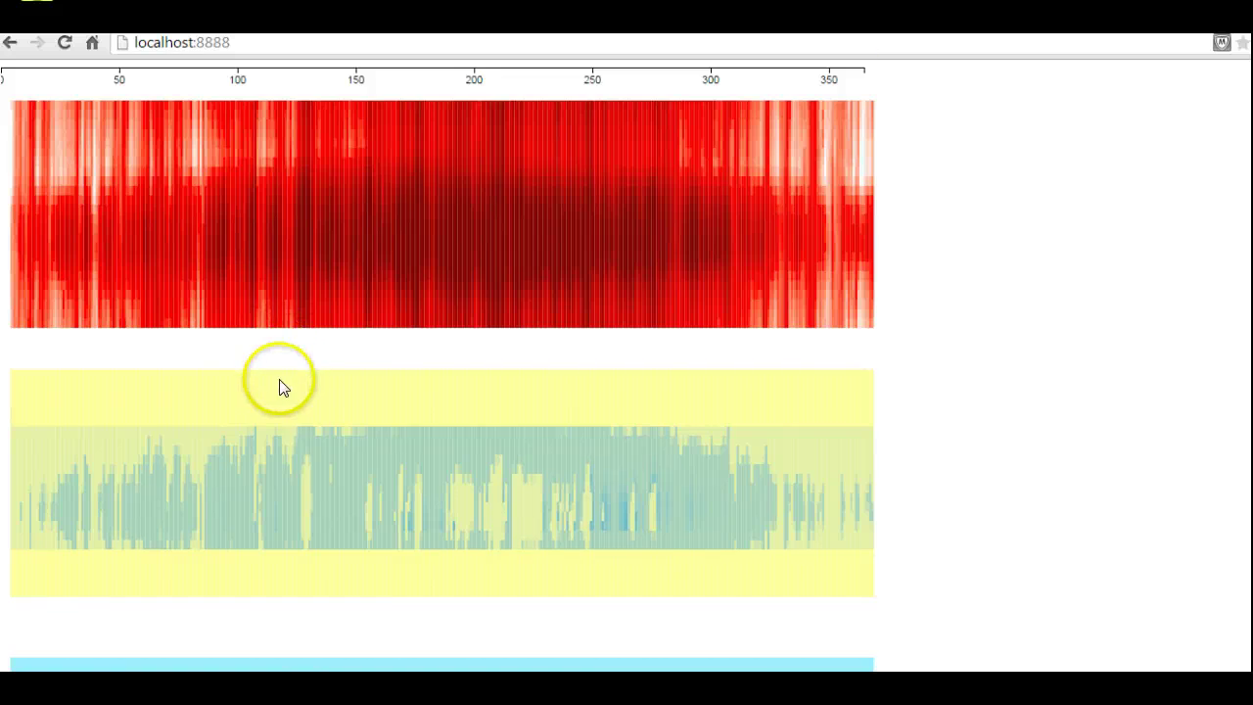
# - Compare the night-time bands of the blue and pale red heat maps for effects of the NightCycle availability manager
pyautogui.scroll(-6, 272, 384)
pyautogui.scroll(-2, 271, 384)
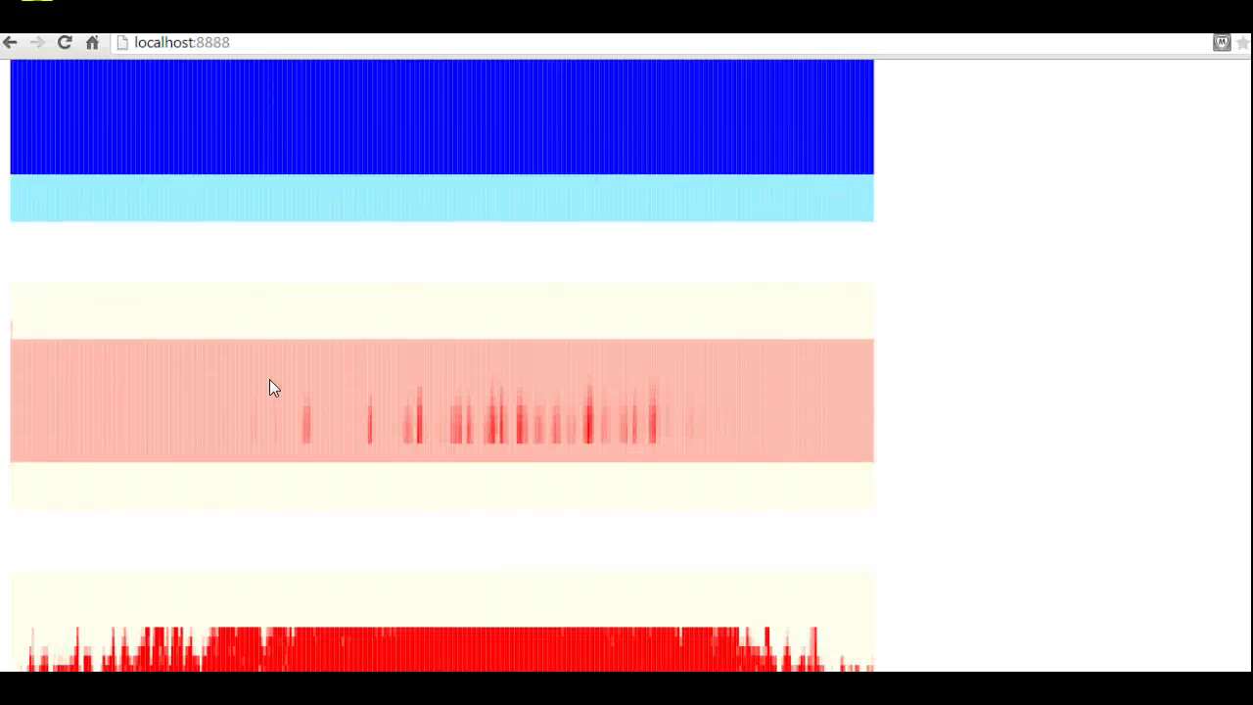
pyautogui.scroll(3, 206, 382)
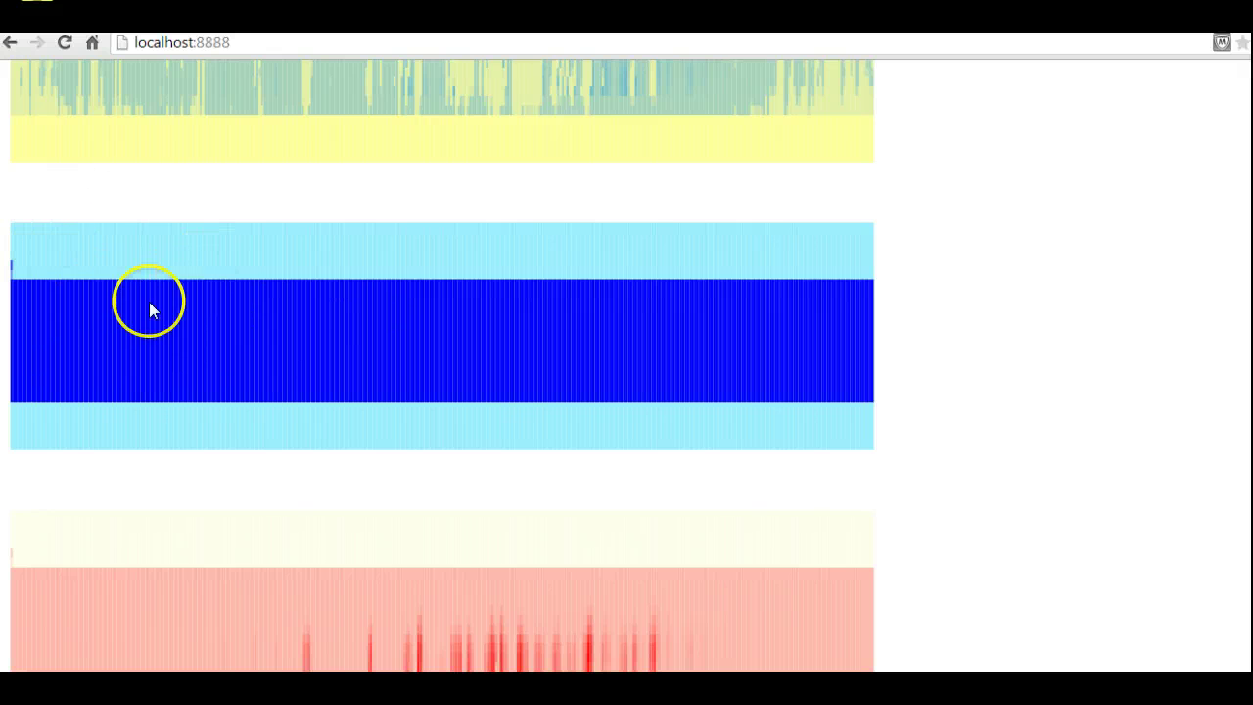
pyautogui.scroll(-2, 149, 309)
pyautogui.scroll(4, 142, 323)
pyautogui.scroll(-4, 142, 347)
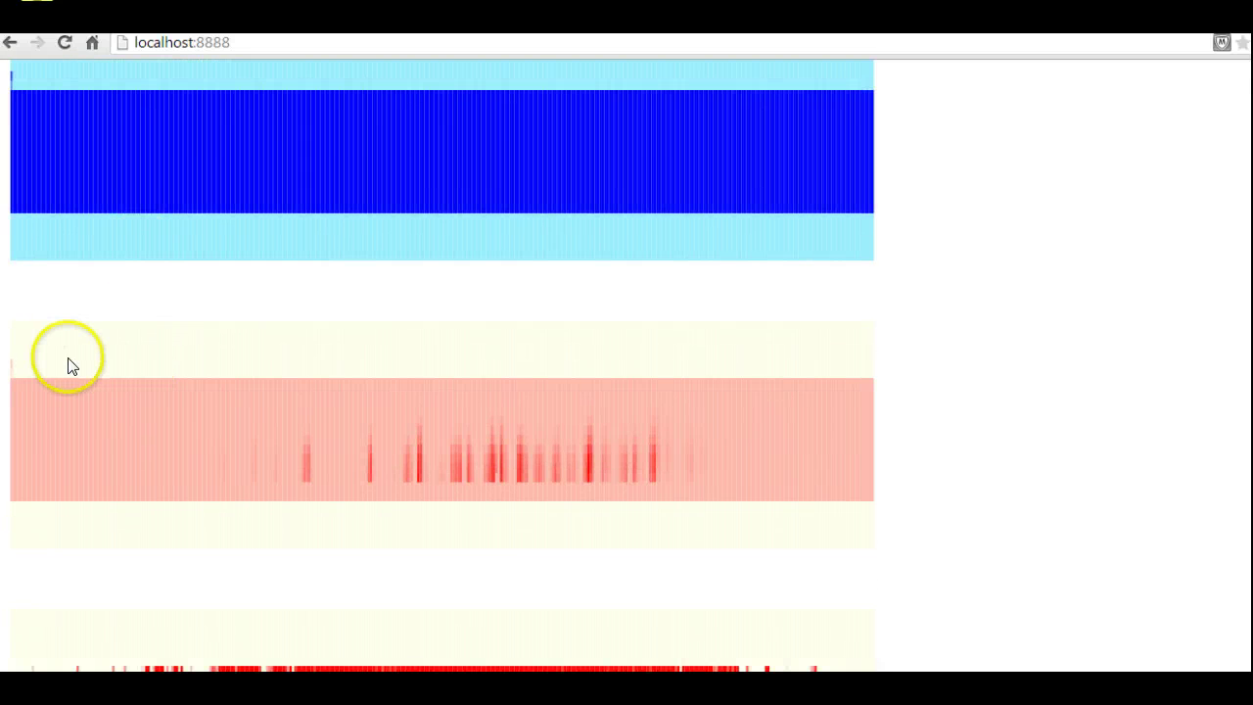
pyautogui.scroll(-1, 73, 382)
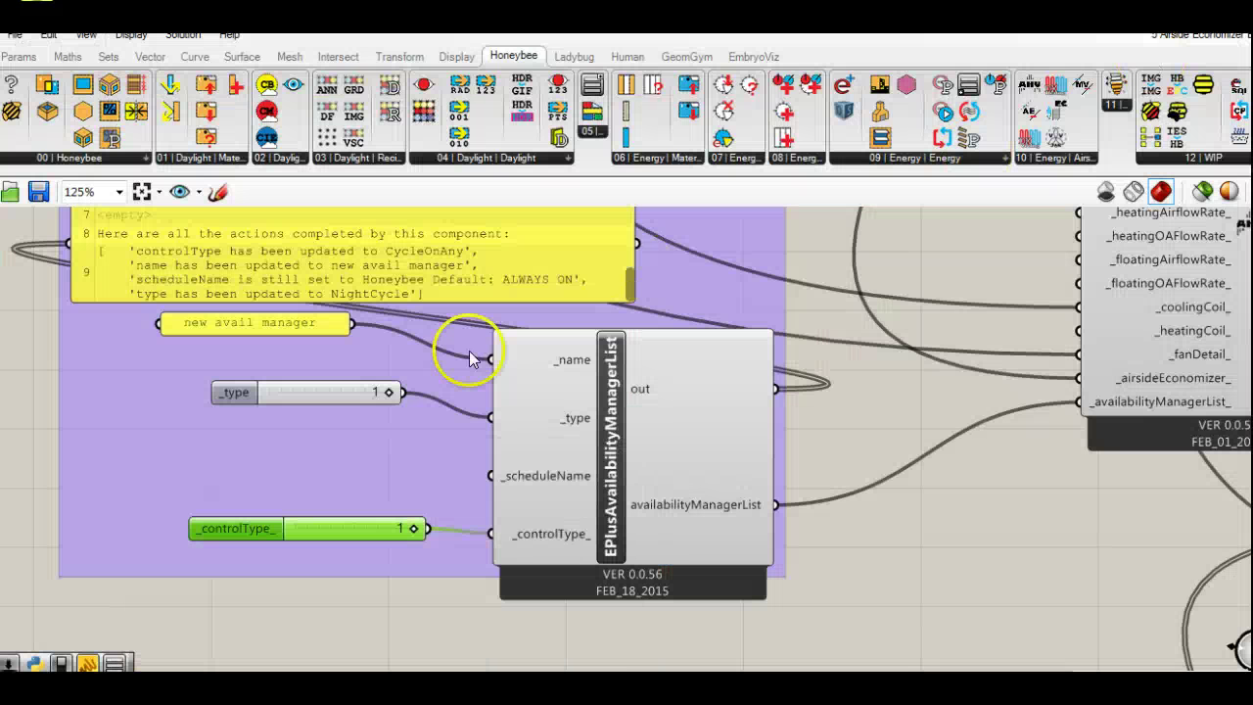
# - Return to Grasshopper and examine how the availability manager and the components above it feed the air handler's inputs
pyautogui.click(899, 361)
pyautogui.scroll(-5, 912, 385)
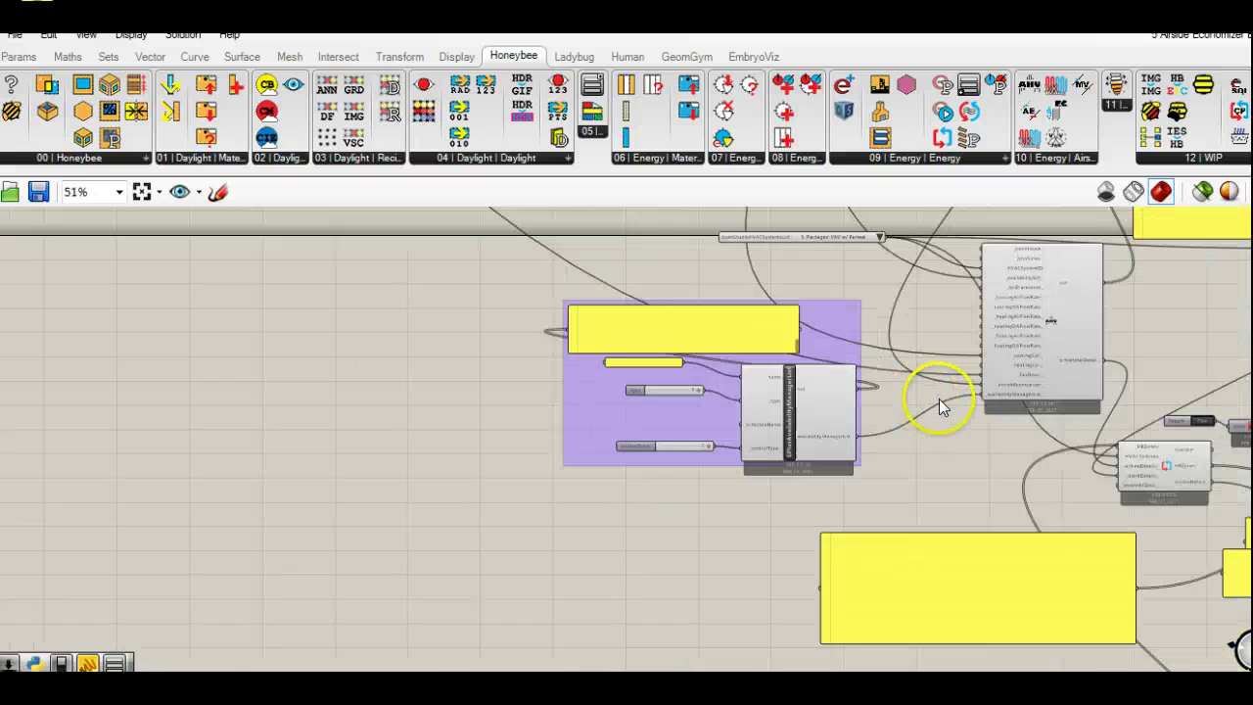
pyautogui.moveTo(941, 411); pyautogui.dragTo(727, 536, button='right')
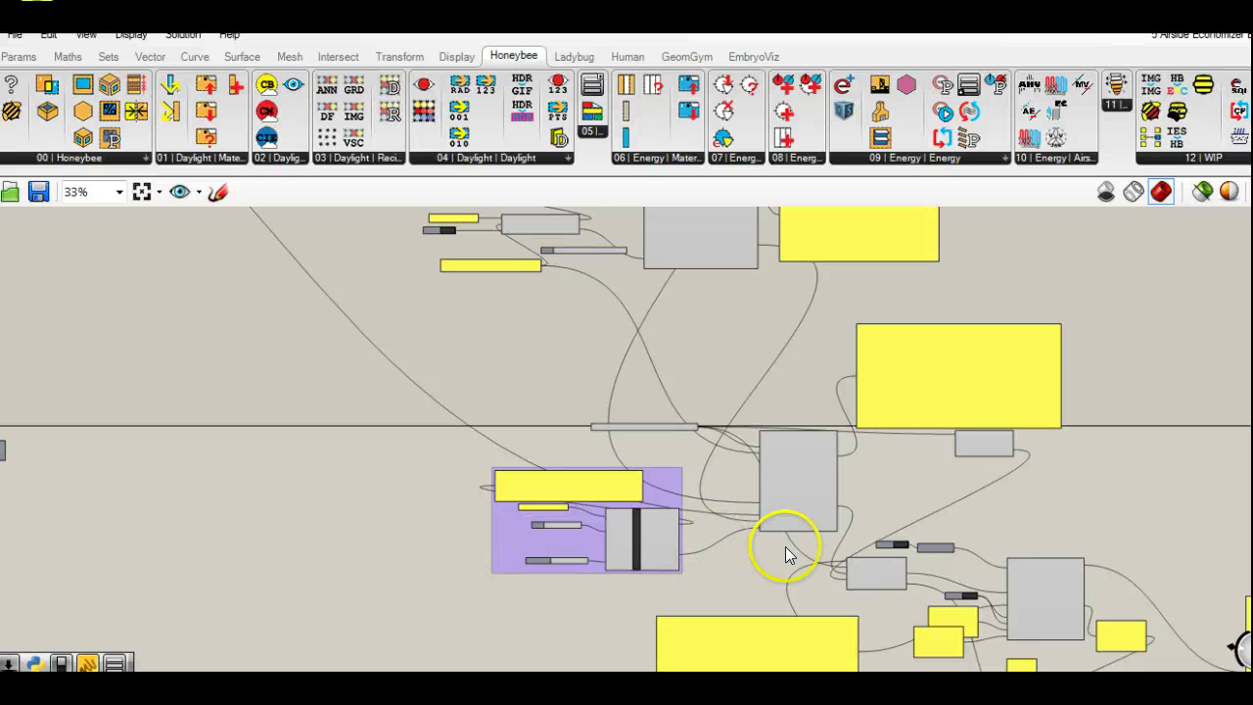
pyautogui.scroll(5, 756, 464)
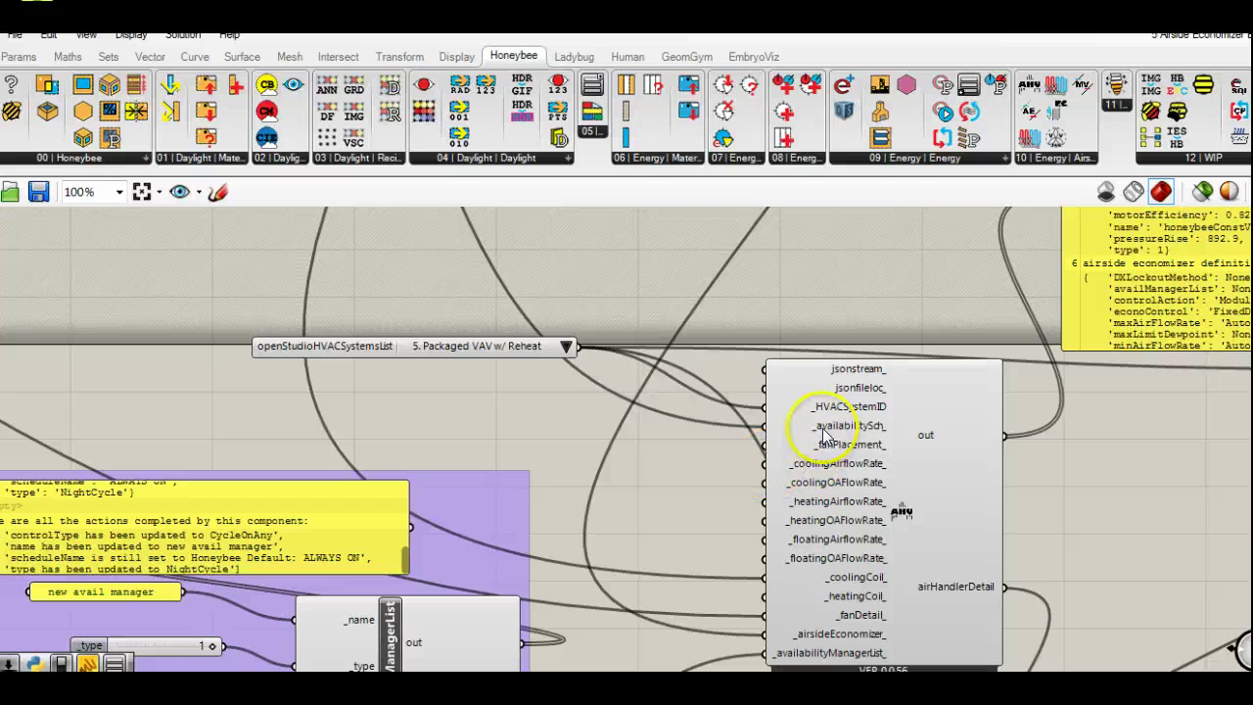
pyautogui.moveTo(689, 518); pyautogui.dragTo(671, 425, button='right')
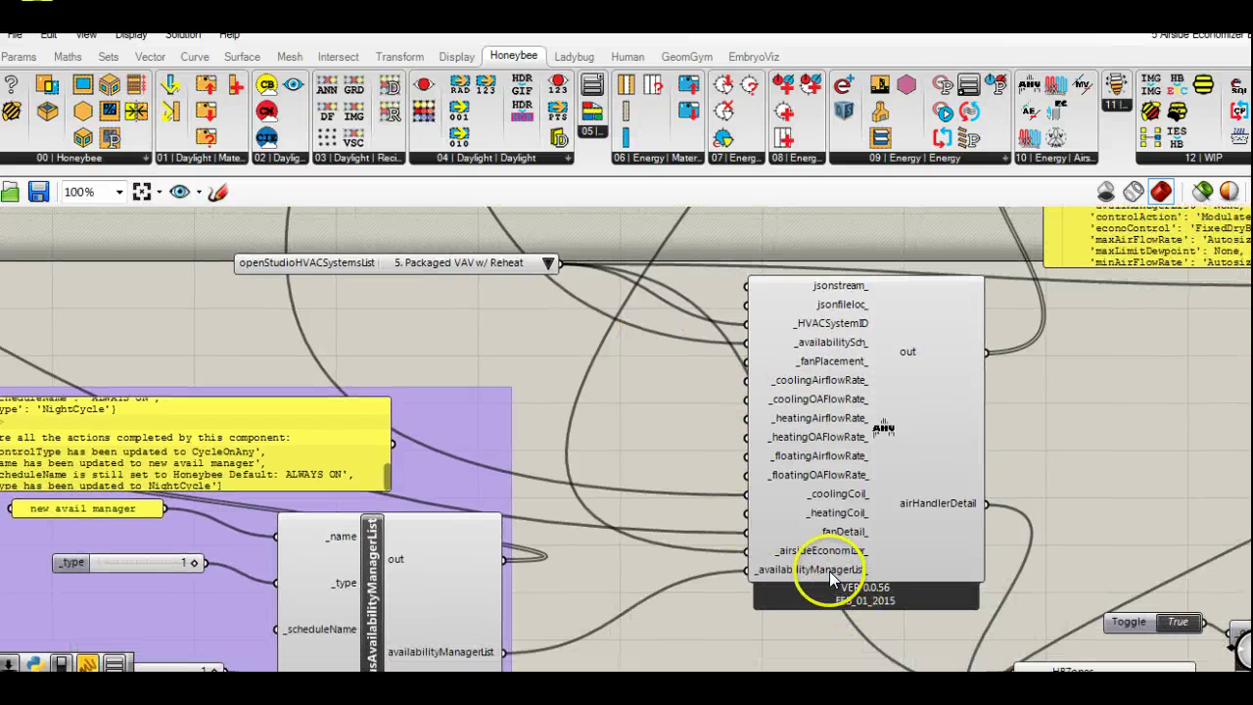
pyautogui.scroll(-2, 532, 409)
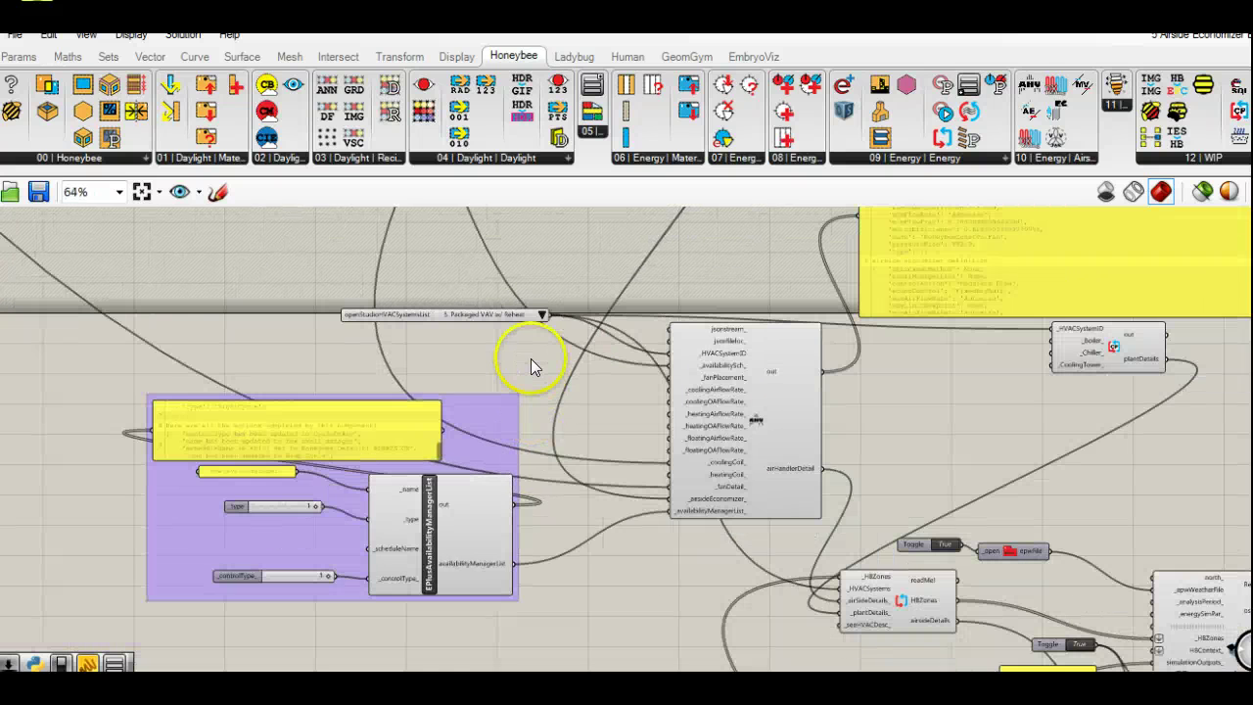
pyautogui.scroll(-3, 526, 345)
pyautogui.moveTo(527, 340); pyautogui.dragTo(510, 460, button='right')
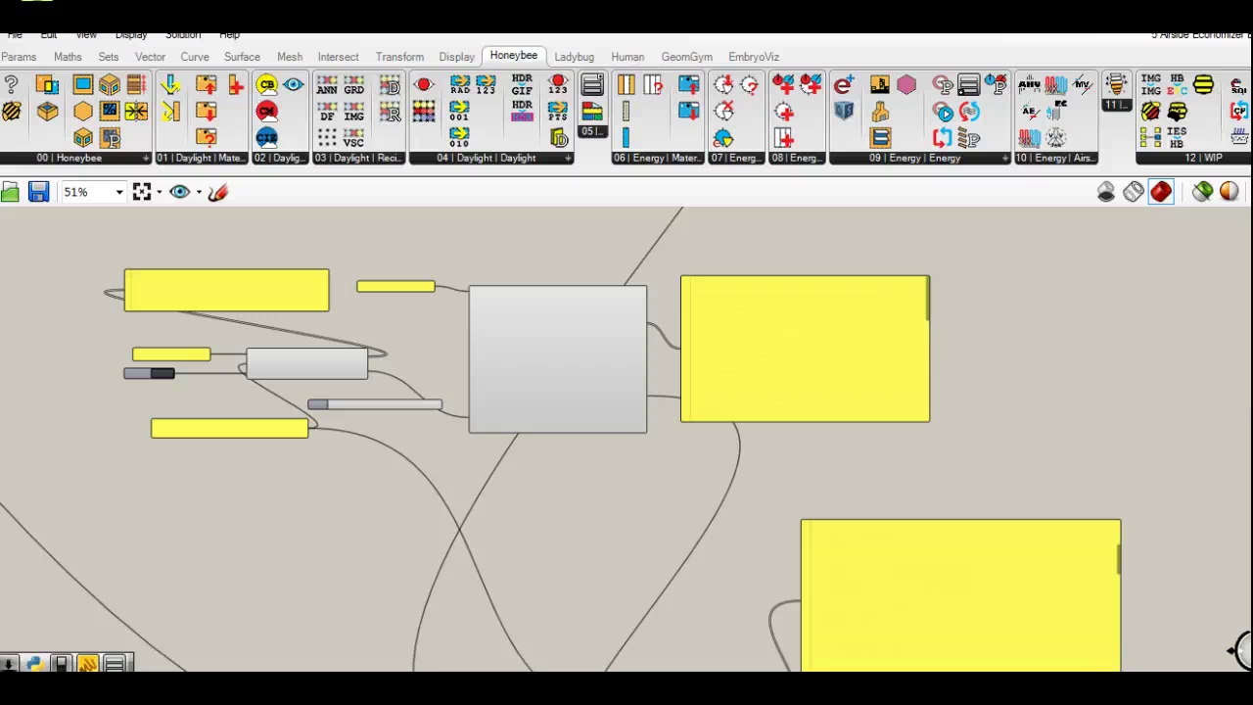
# - Switch back to the D3 Test page in Chrome and view the first red and yellow-and-teal heat maps
pyautogui.moveTo(209, 654)
pyautogui.click(266, 625)
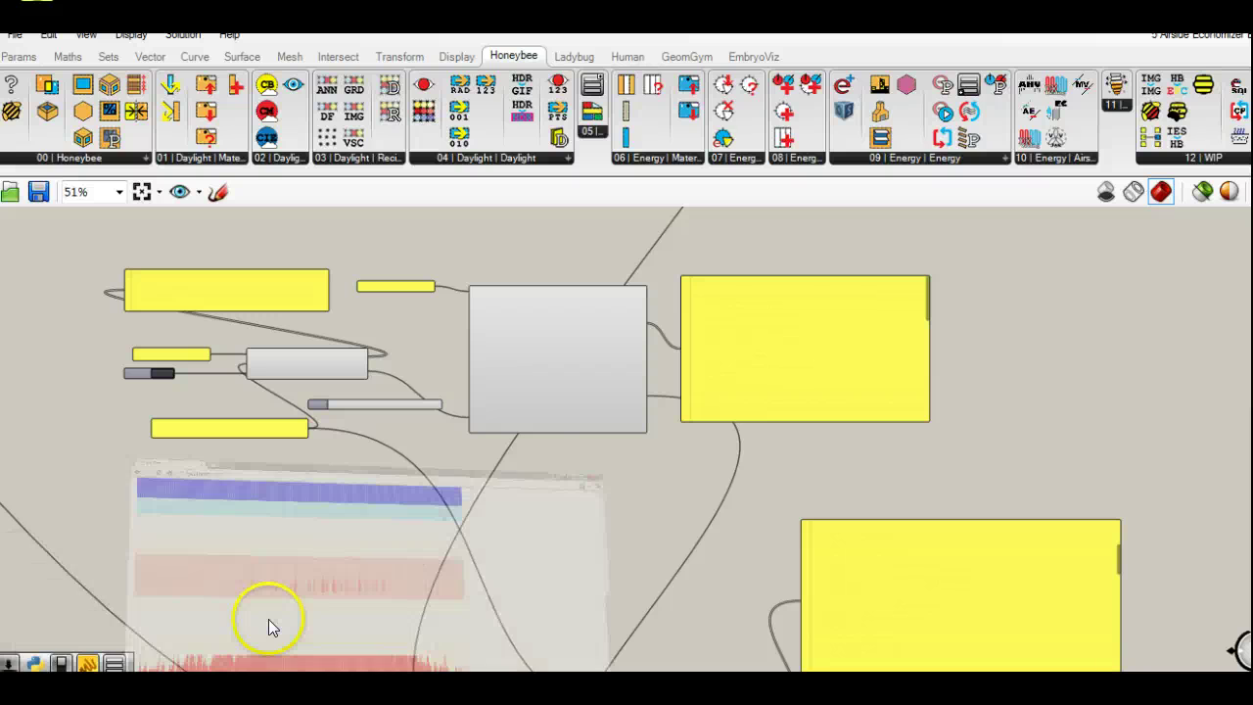
pyautogui.scroll(7, 362, 455)
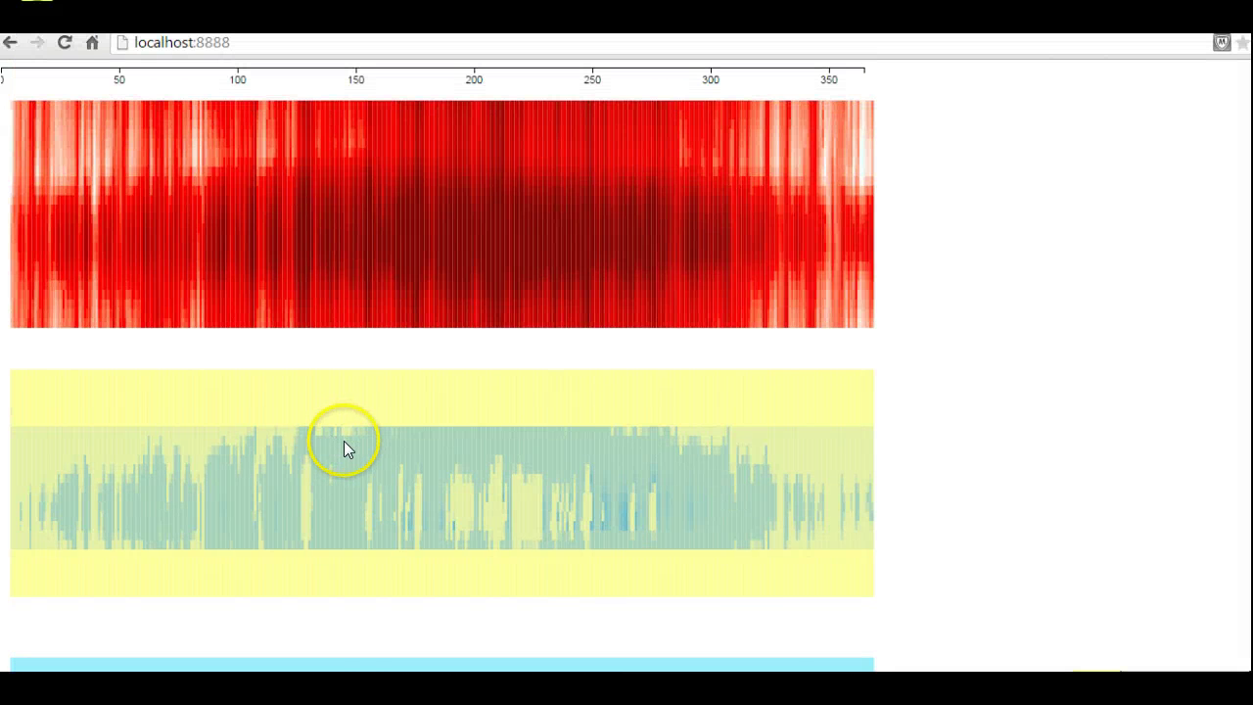